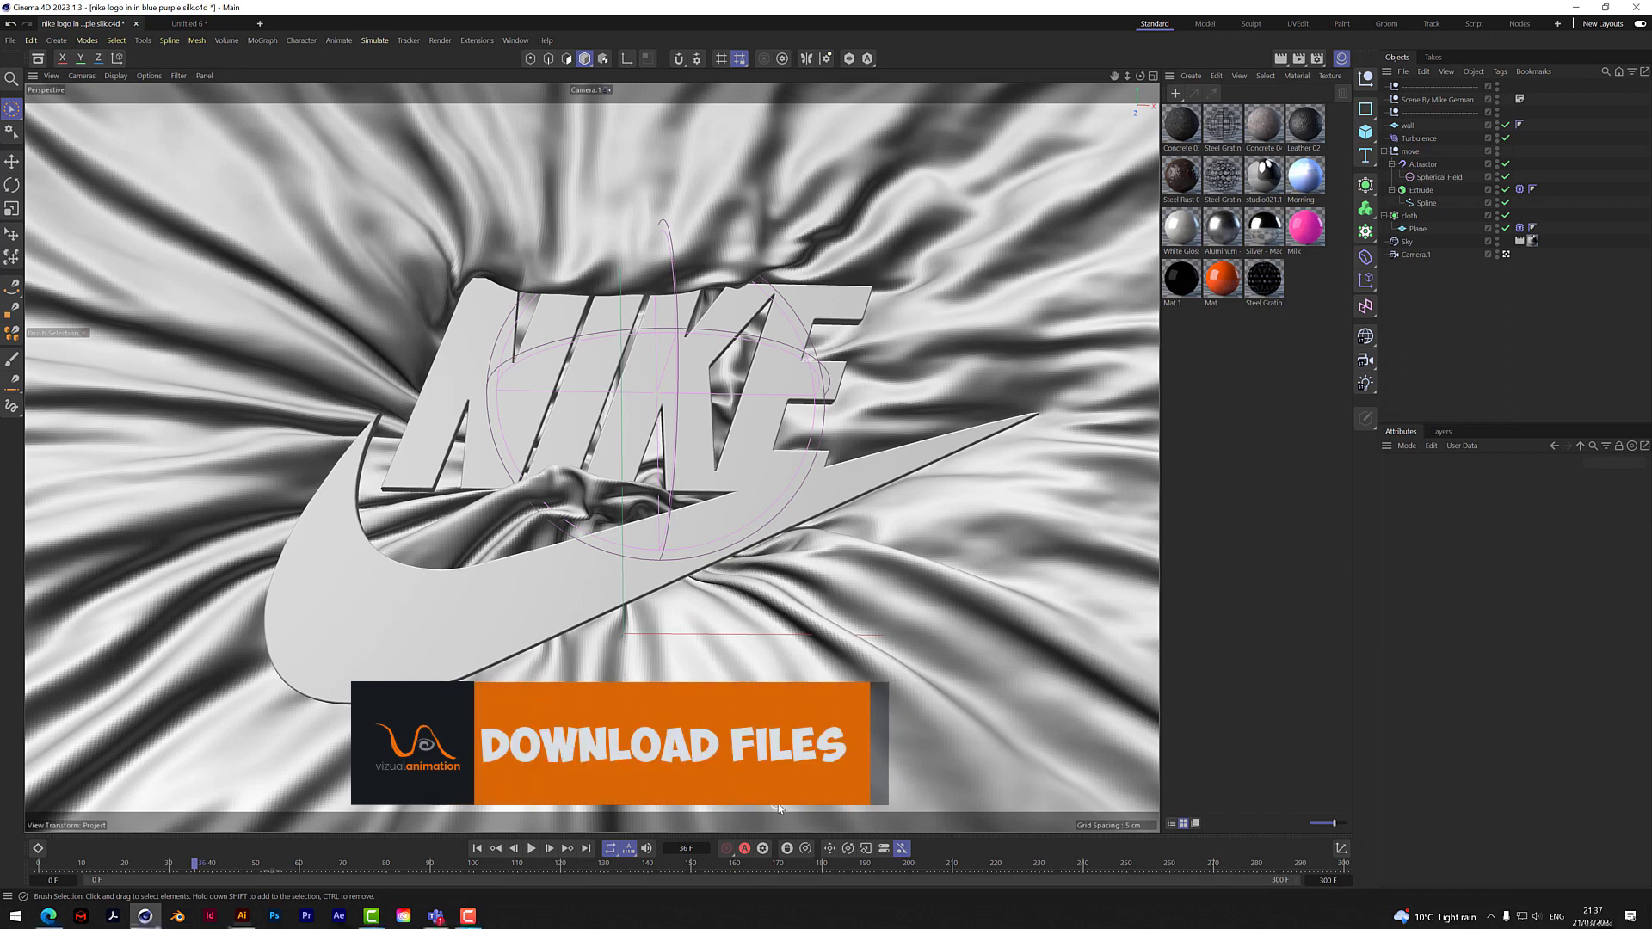
Step: Play the finished Nike cloth animation from the first frame and stop it around frame 50
click(477, 849)
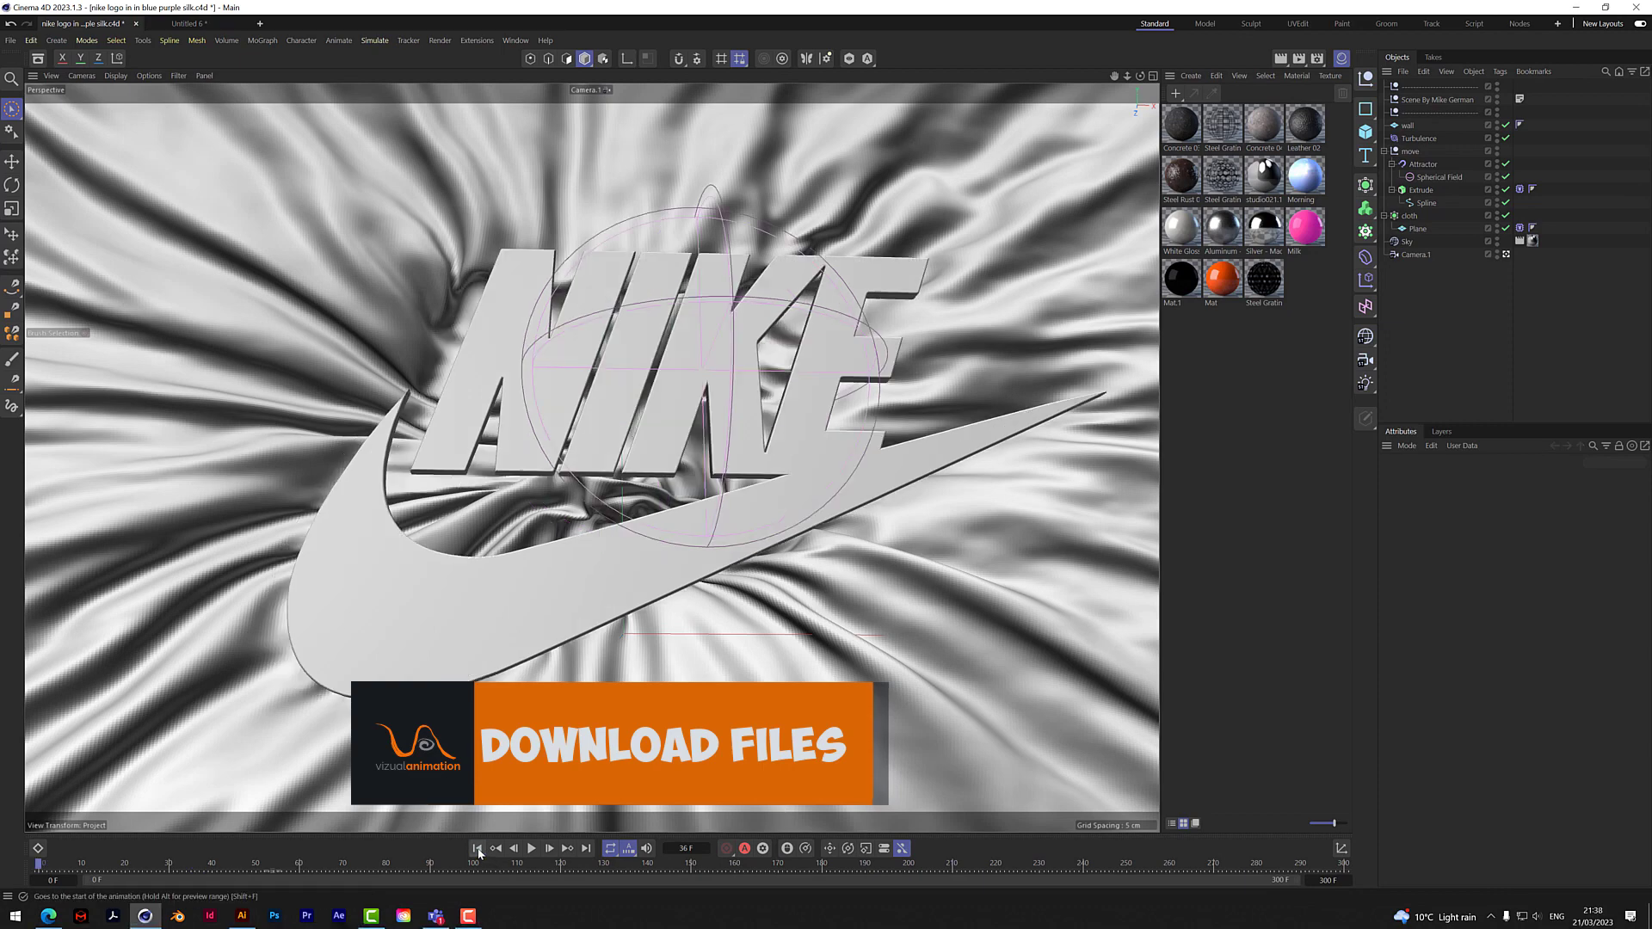
click(531, 849)
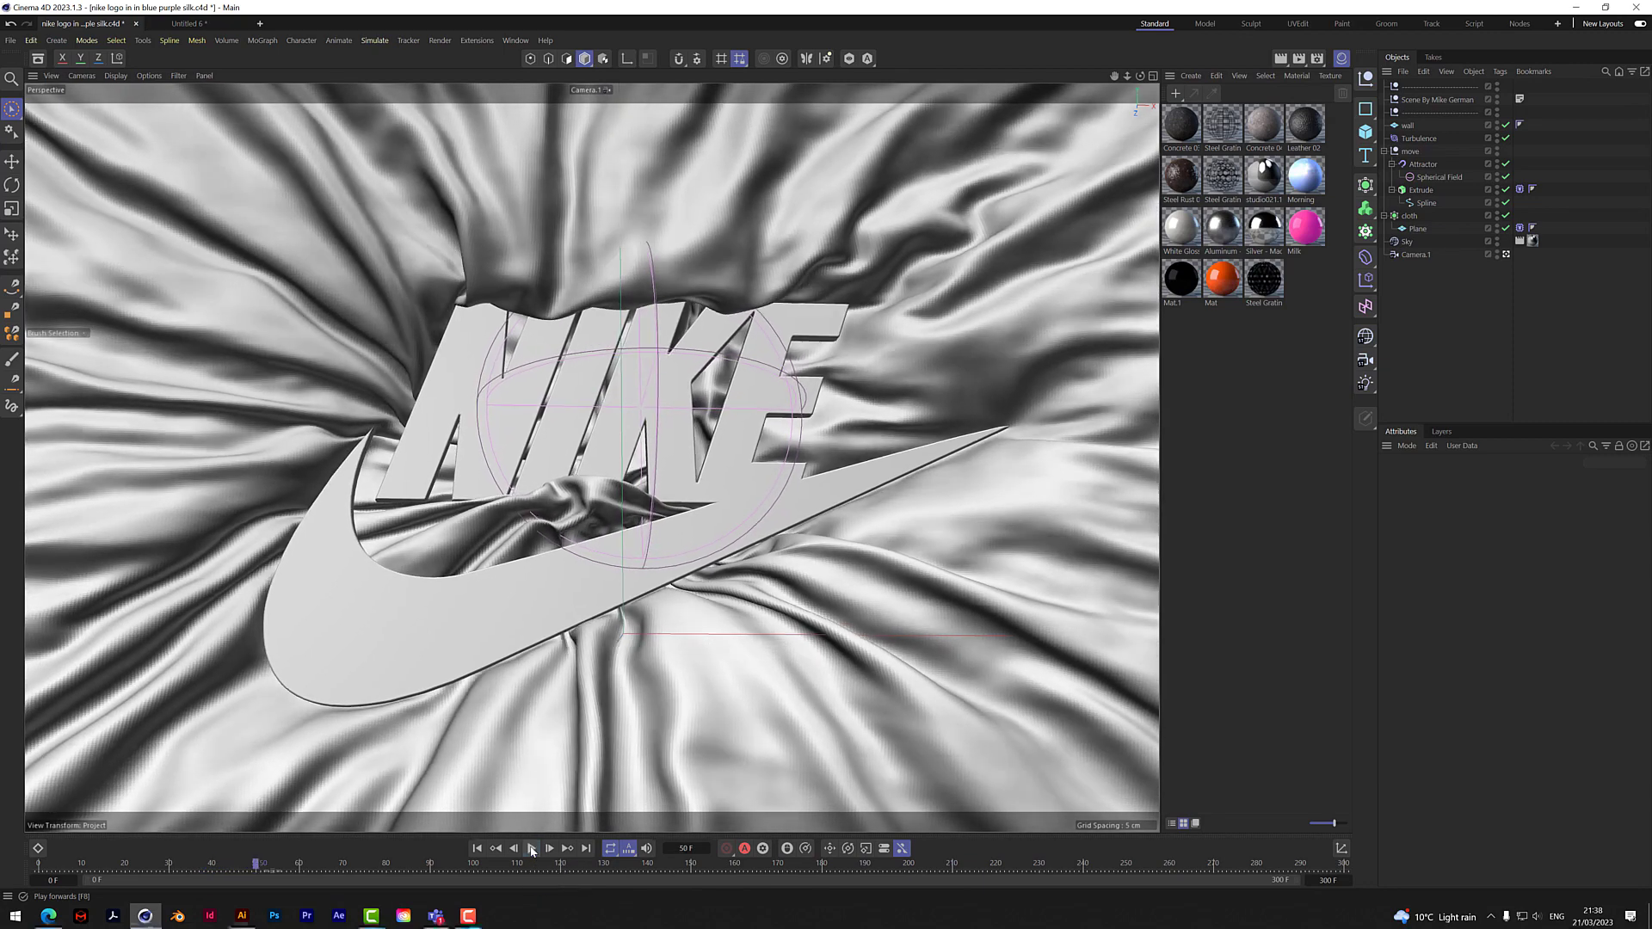
click(531, 850)
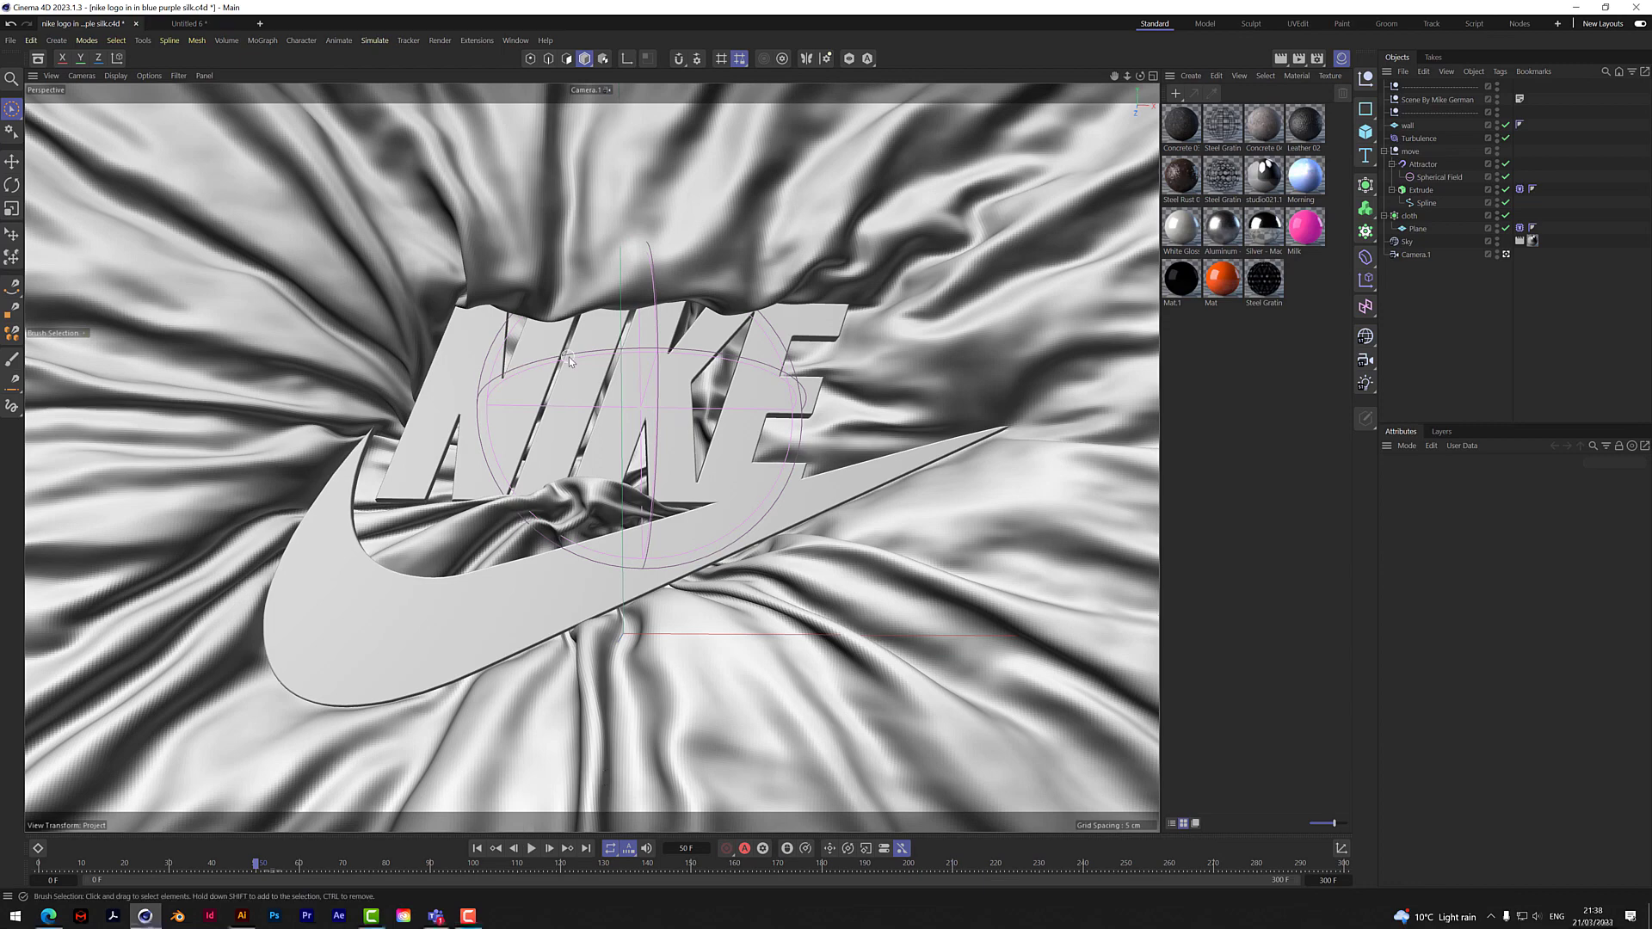
Step: Switch to the Untitled 6 project and delete all of its objects to get an empty scene
click(186, 23)
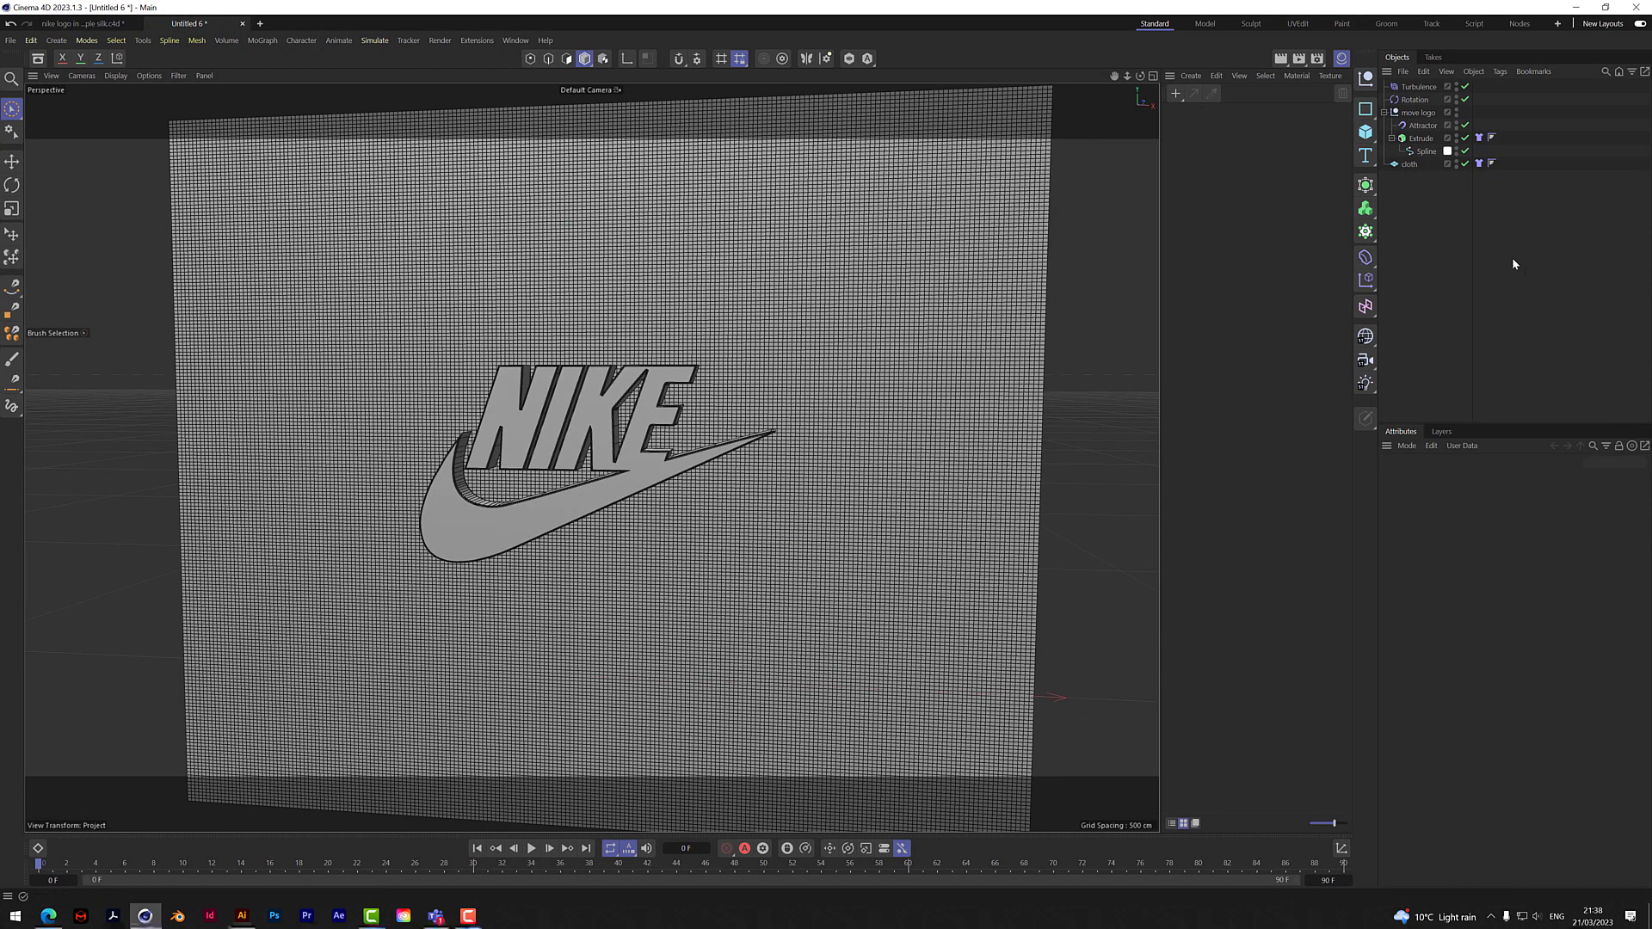
drag(1443, 232, 1403, 73)
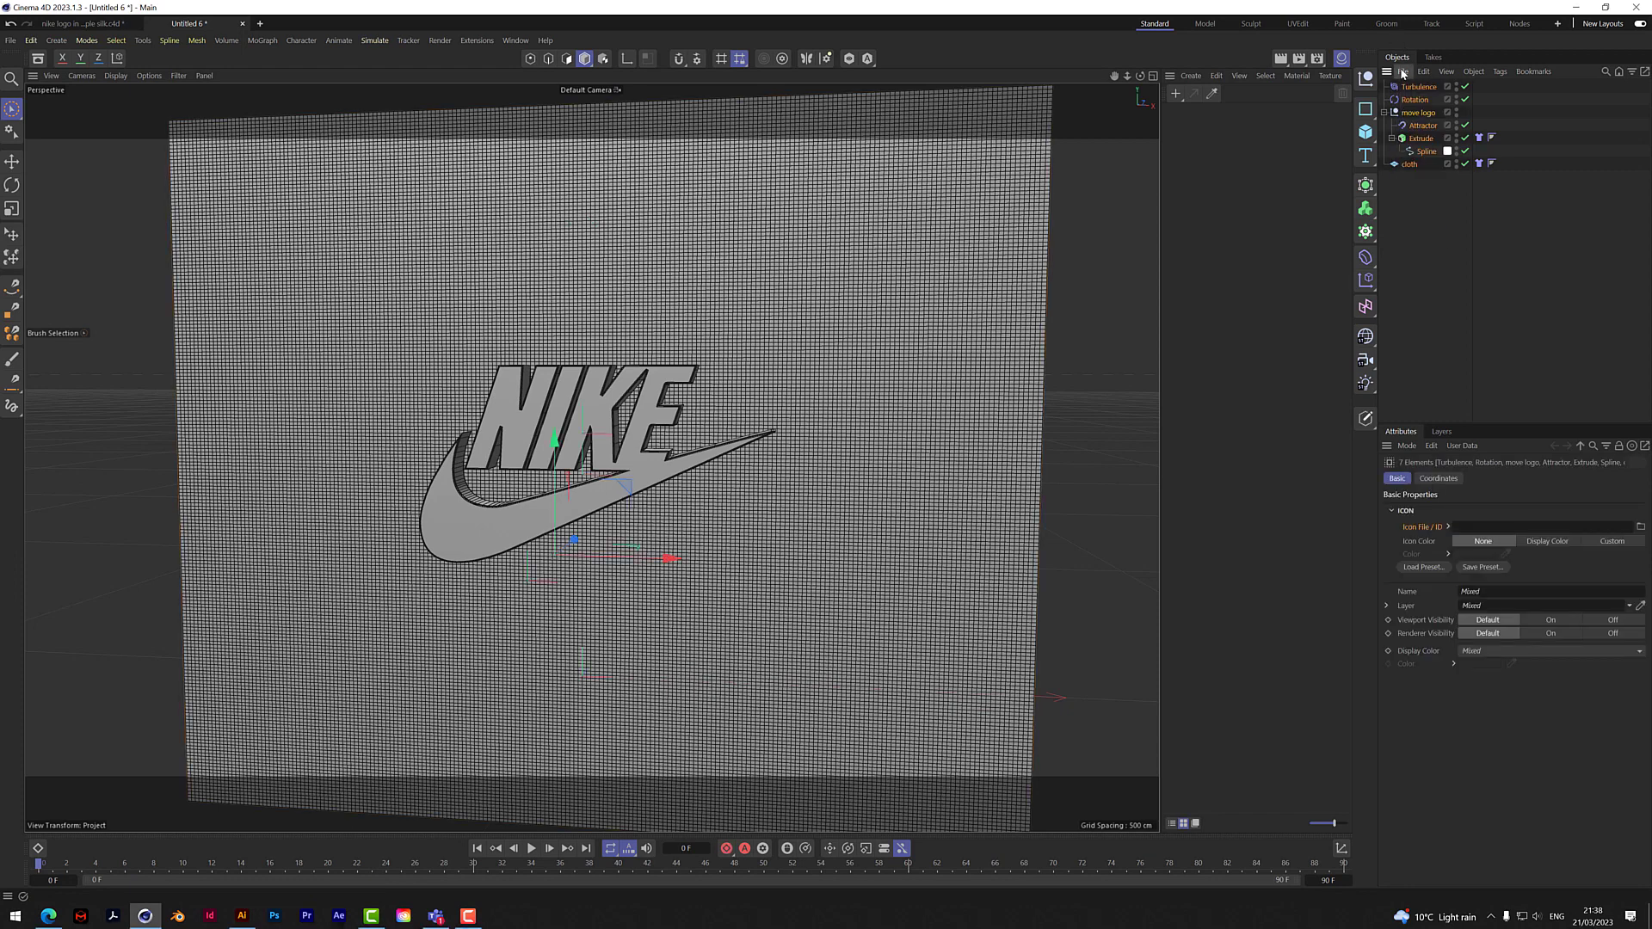
key(Delete)
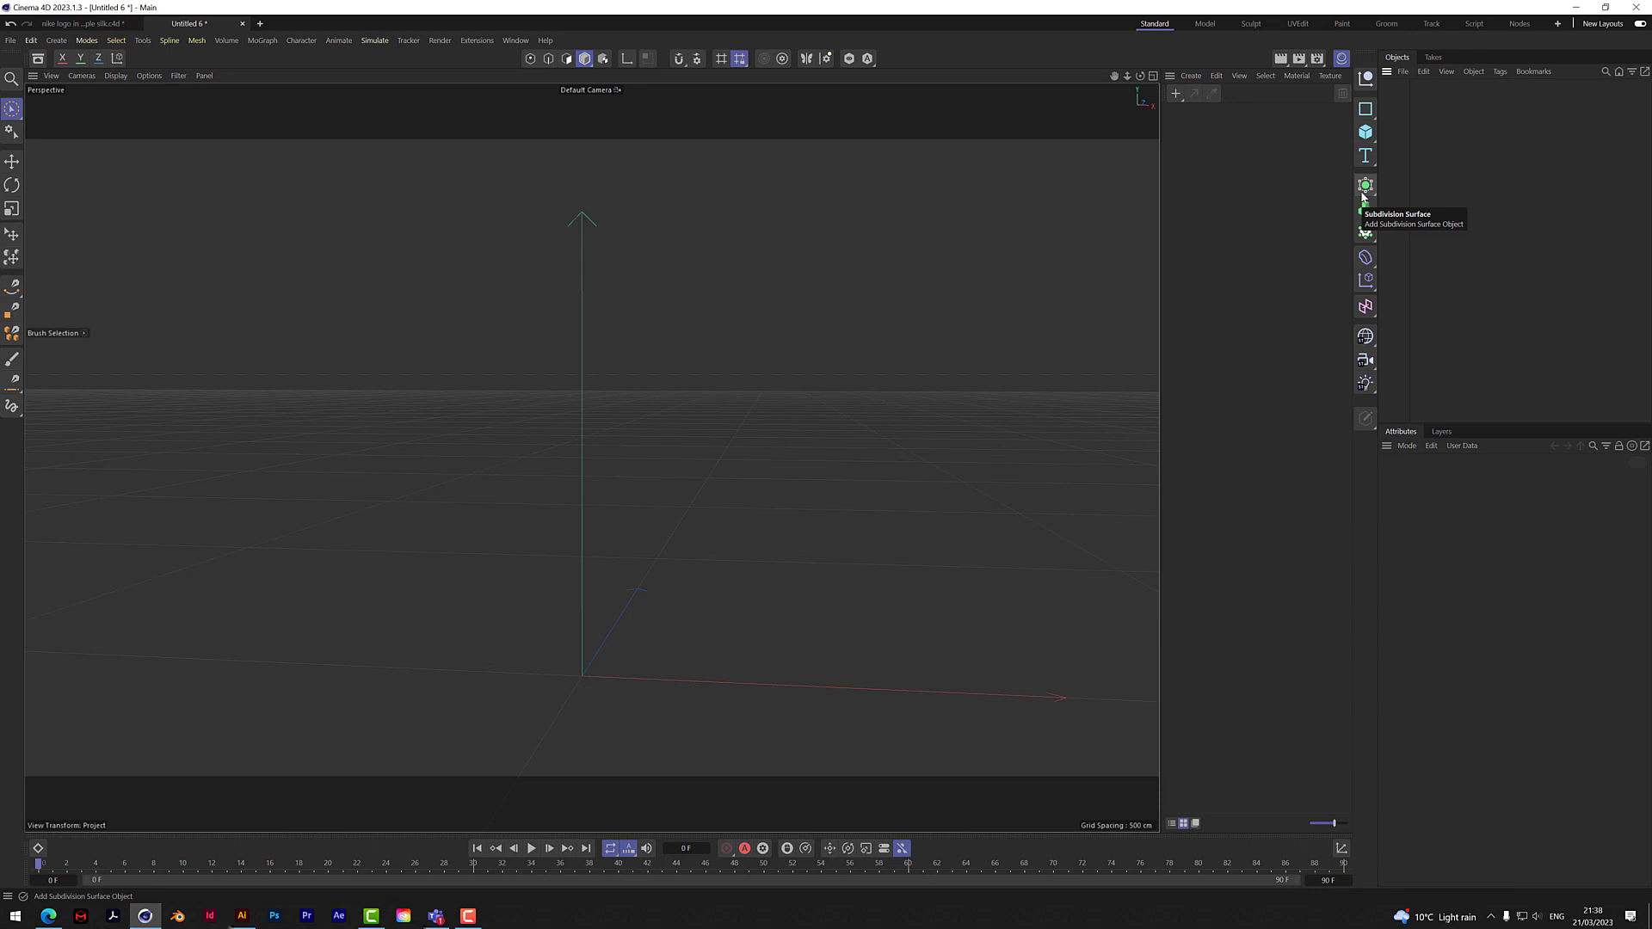
Step: Merge nike logo.ai from the VIZUAL ART ANIMATIONS folder into the scene with the default Illustrator import settings
click(1403, 72)
click(1439, 112)
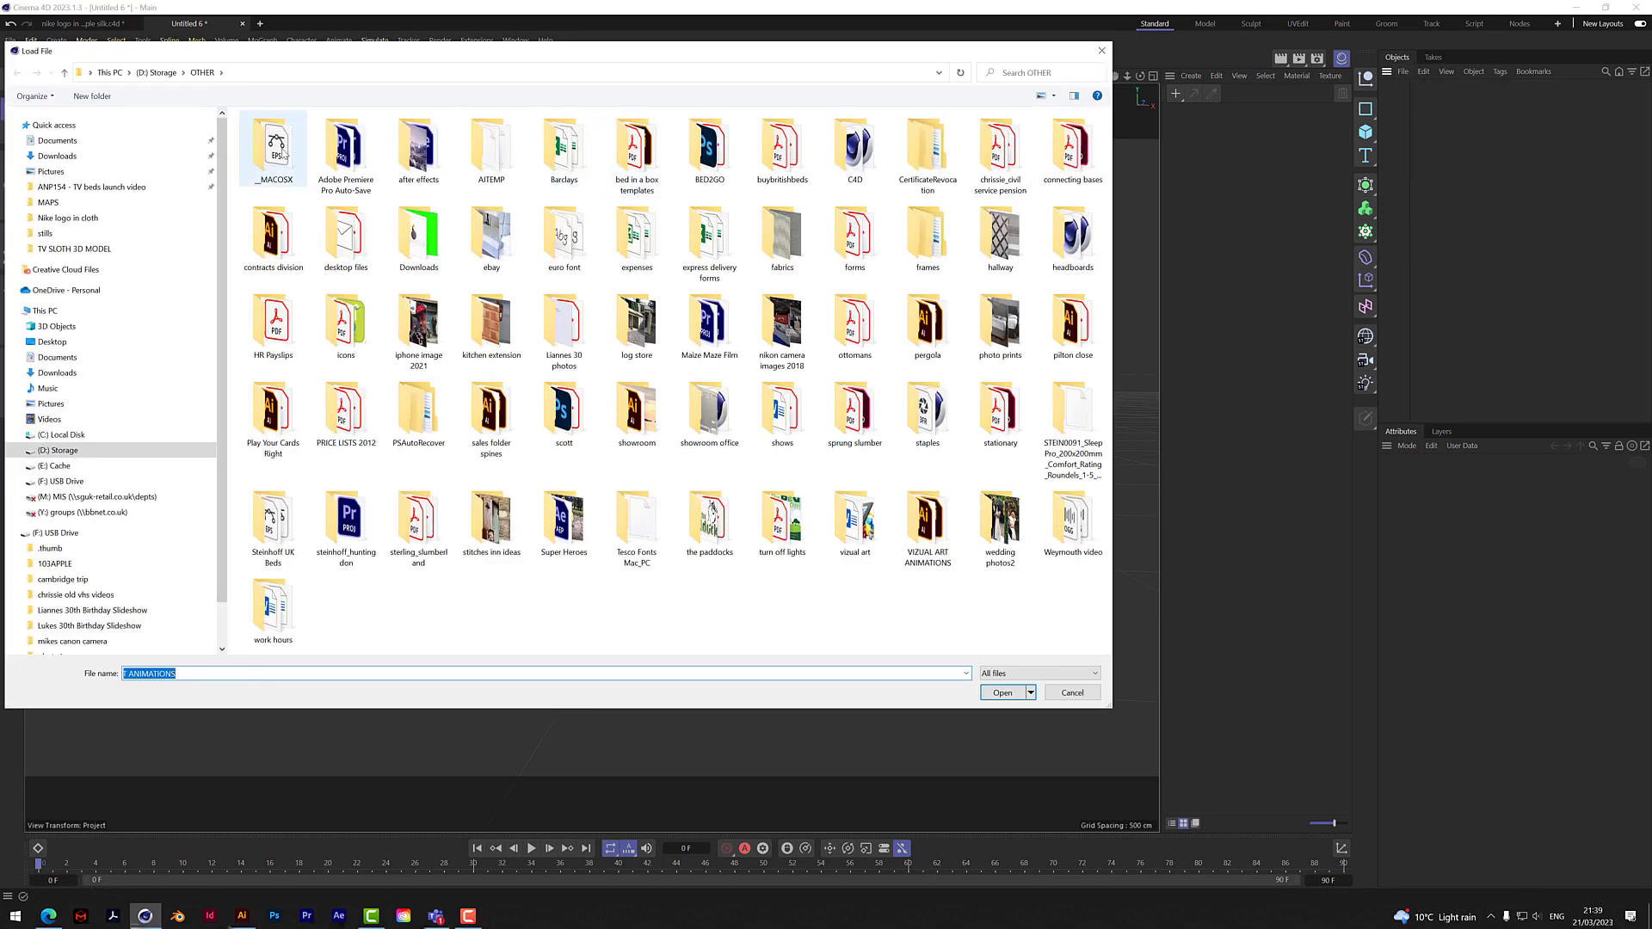
click(74, 219)
click(273, 73)
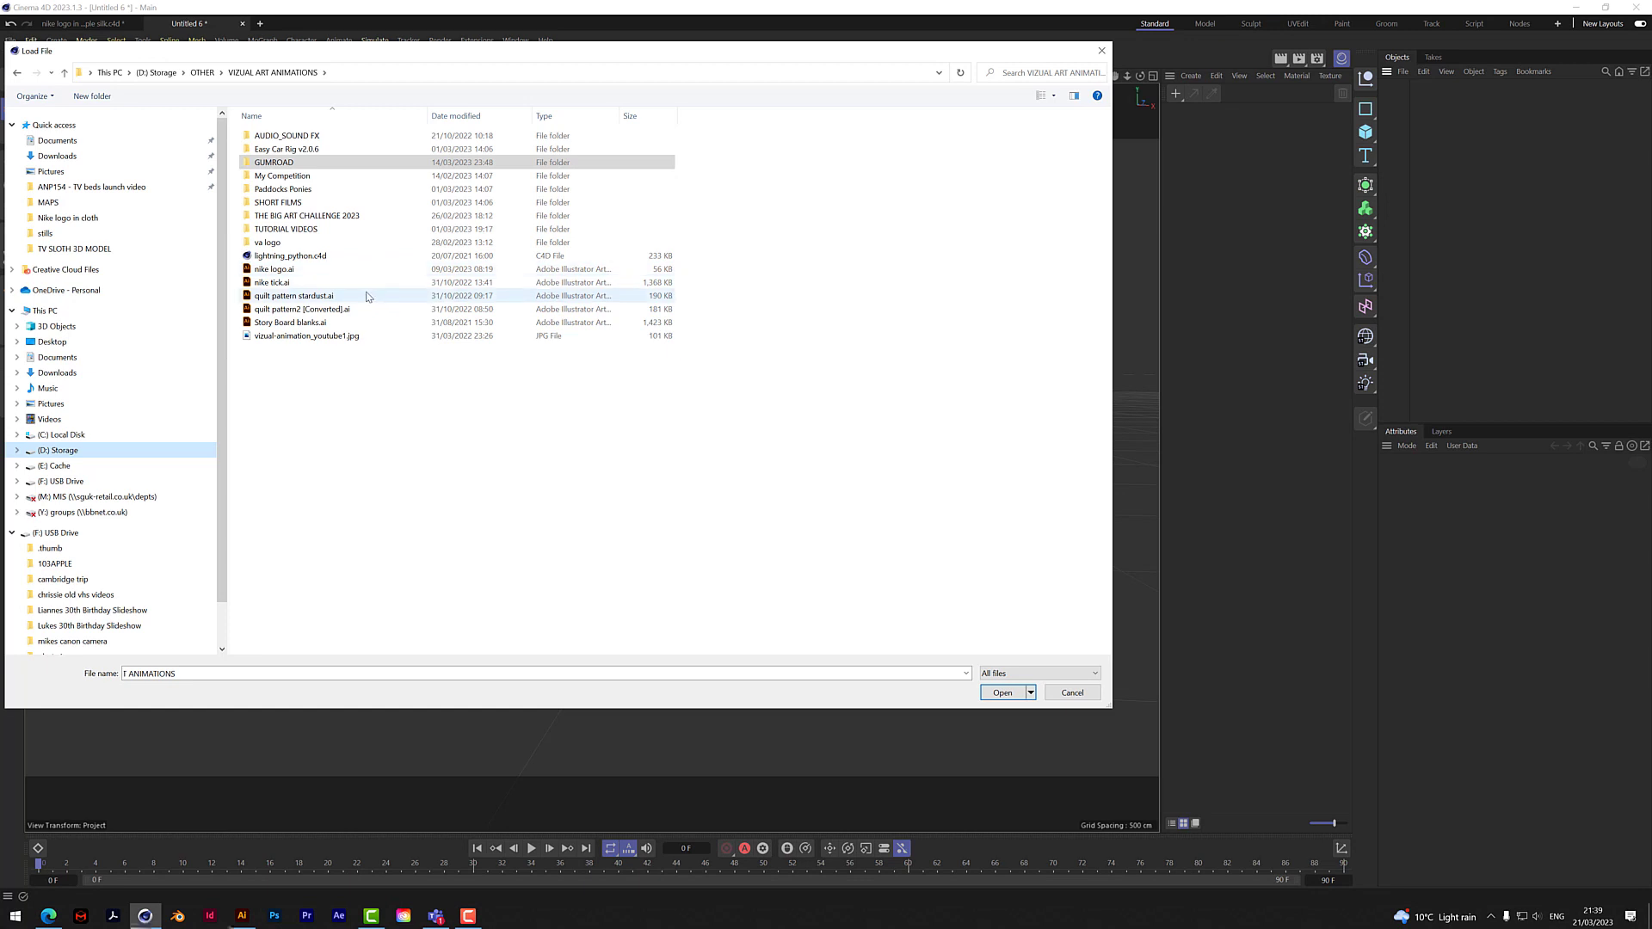
double_click(275, 269)
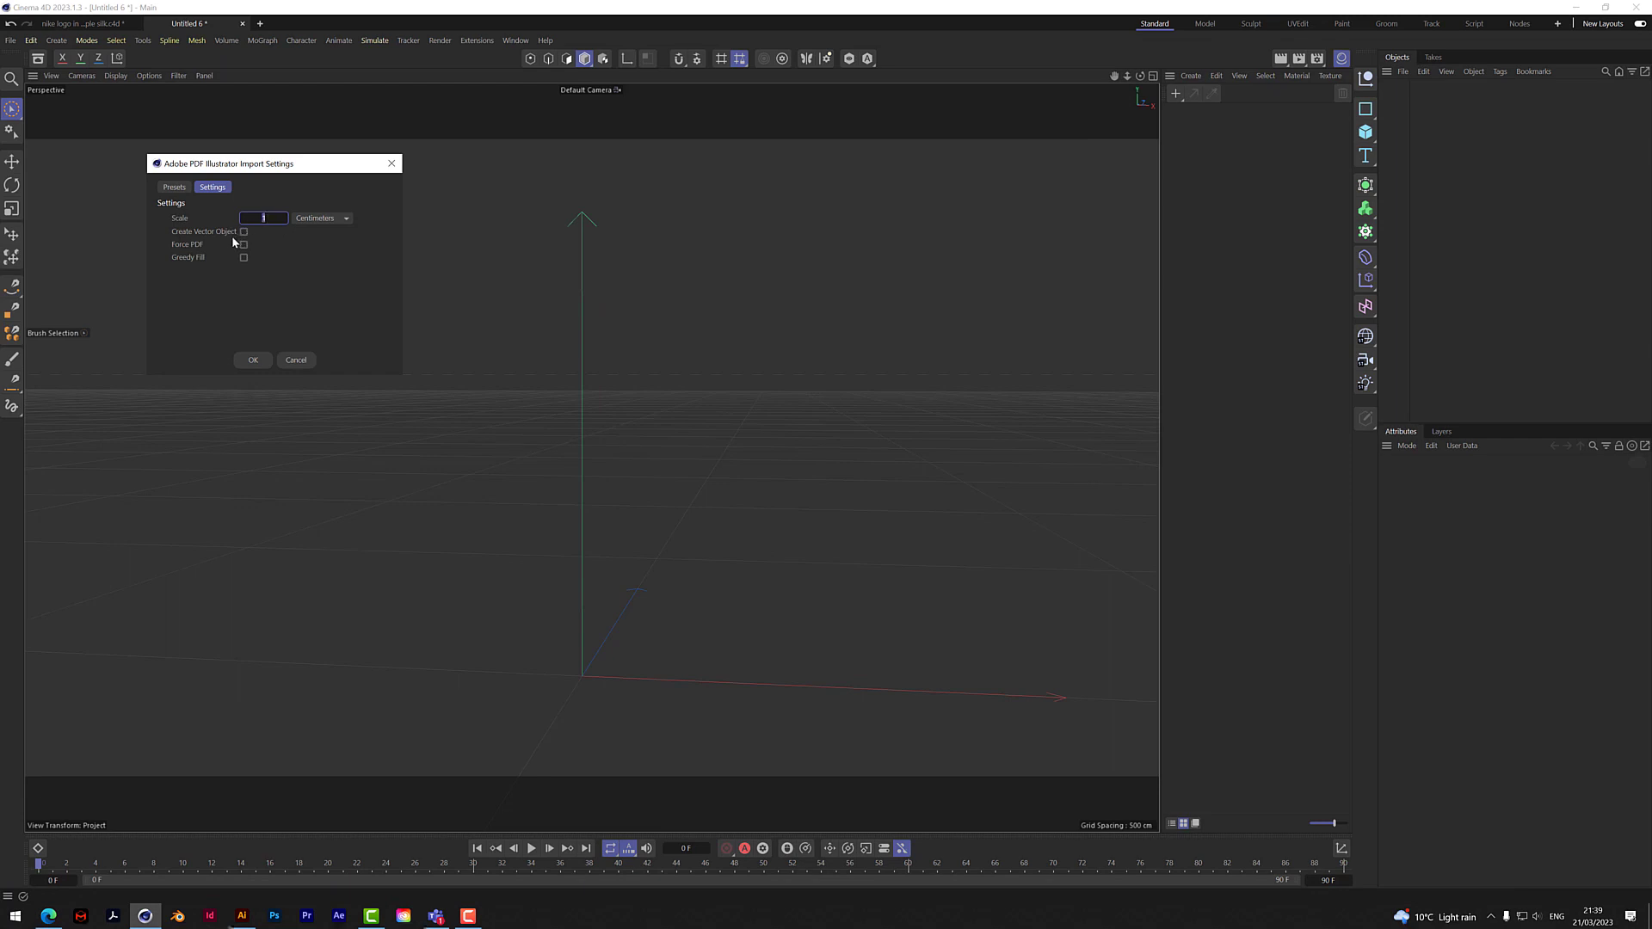
click(266, 360)
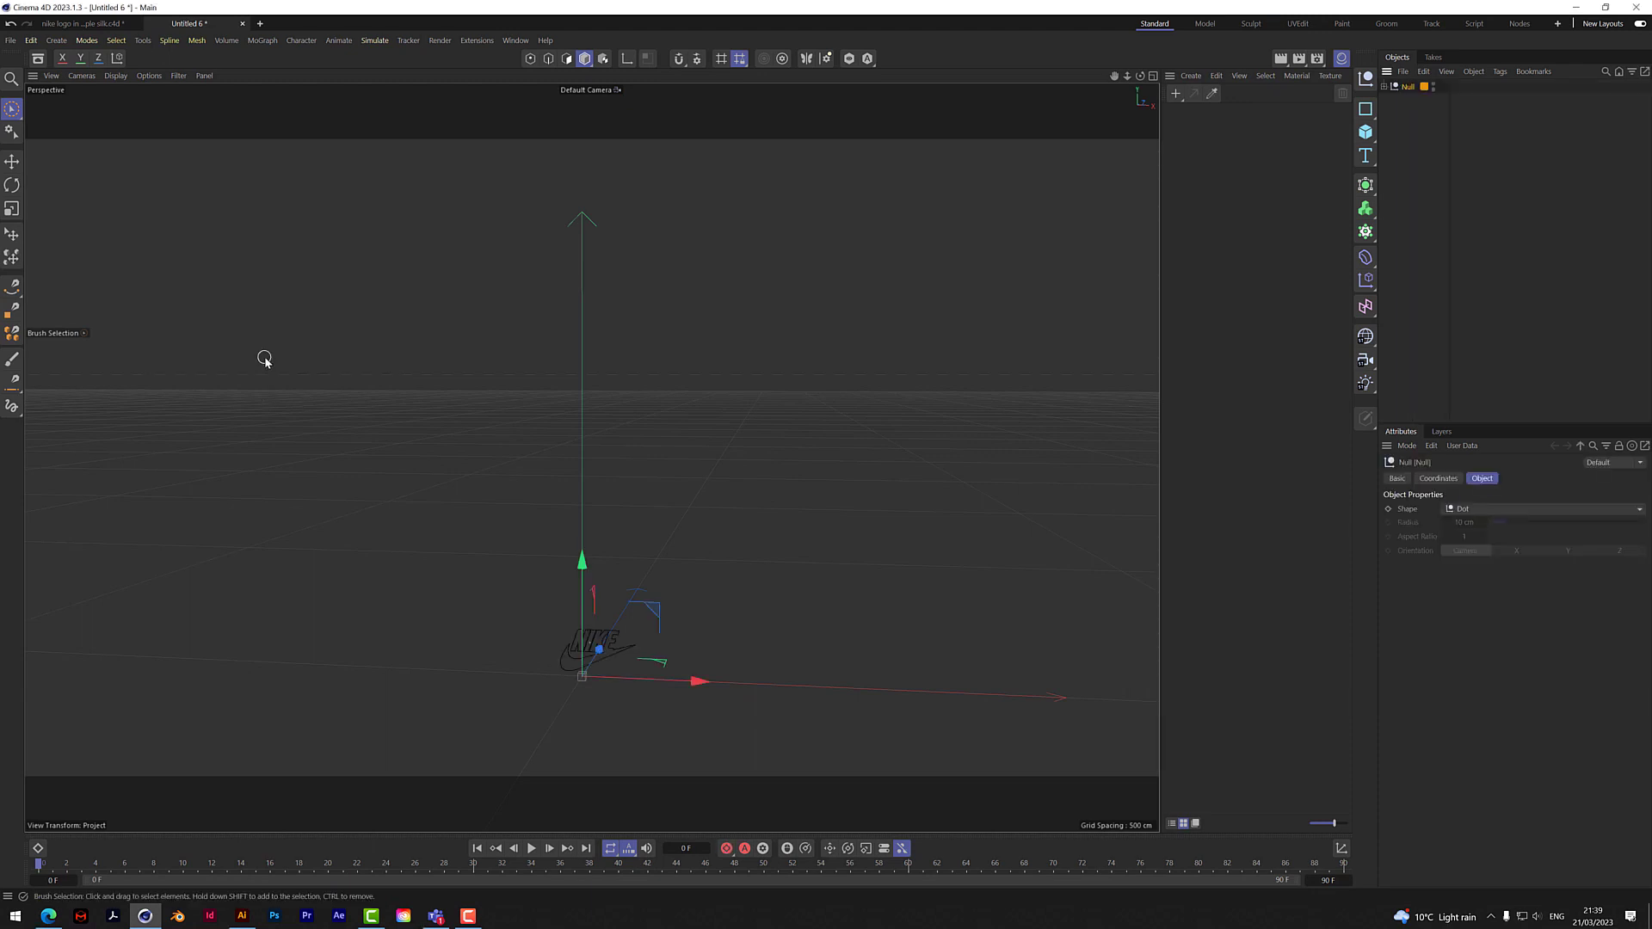
Step: Scale the imported Nike logo up uniformly until it spans much of the view's width
click(12, 208)
drag(695, 592, 1318, 585)
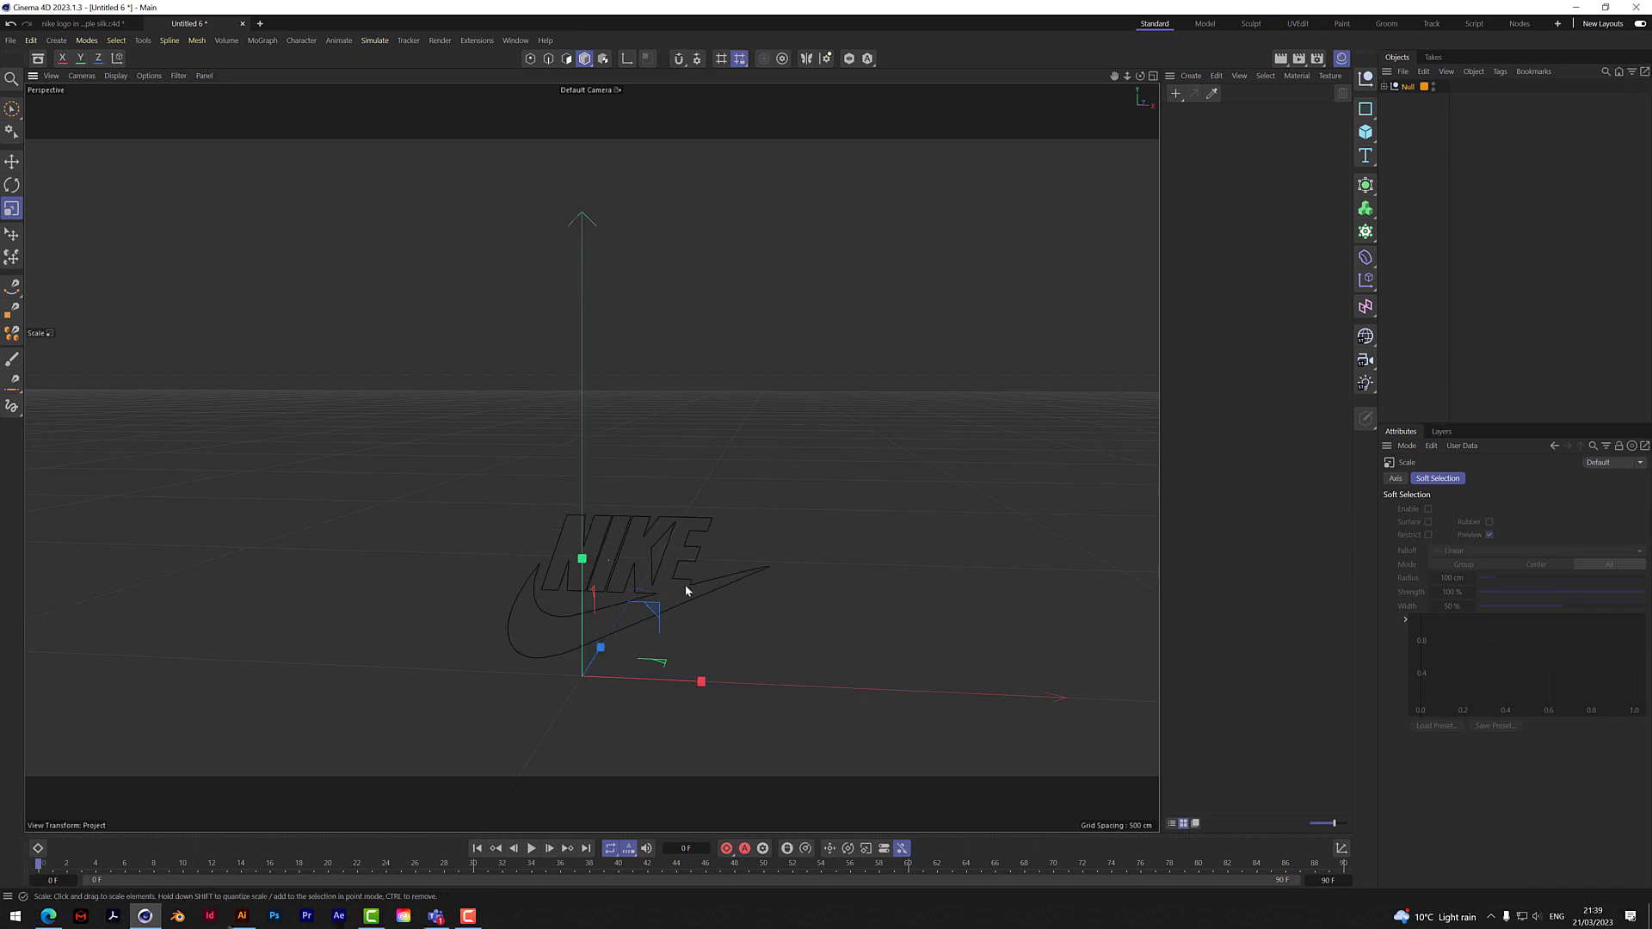
drag(741, 472, 1003, 229)
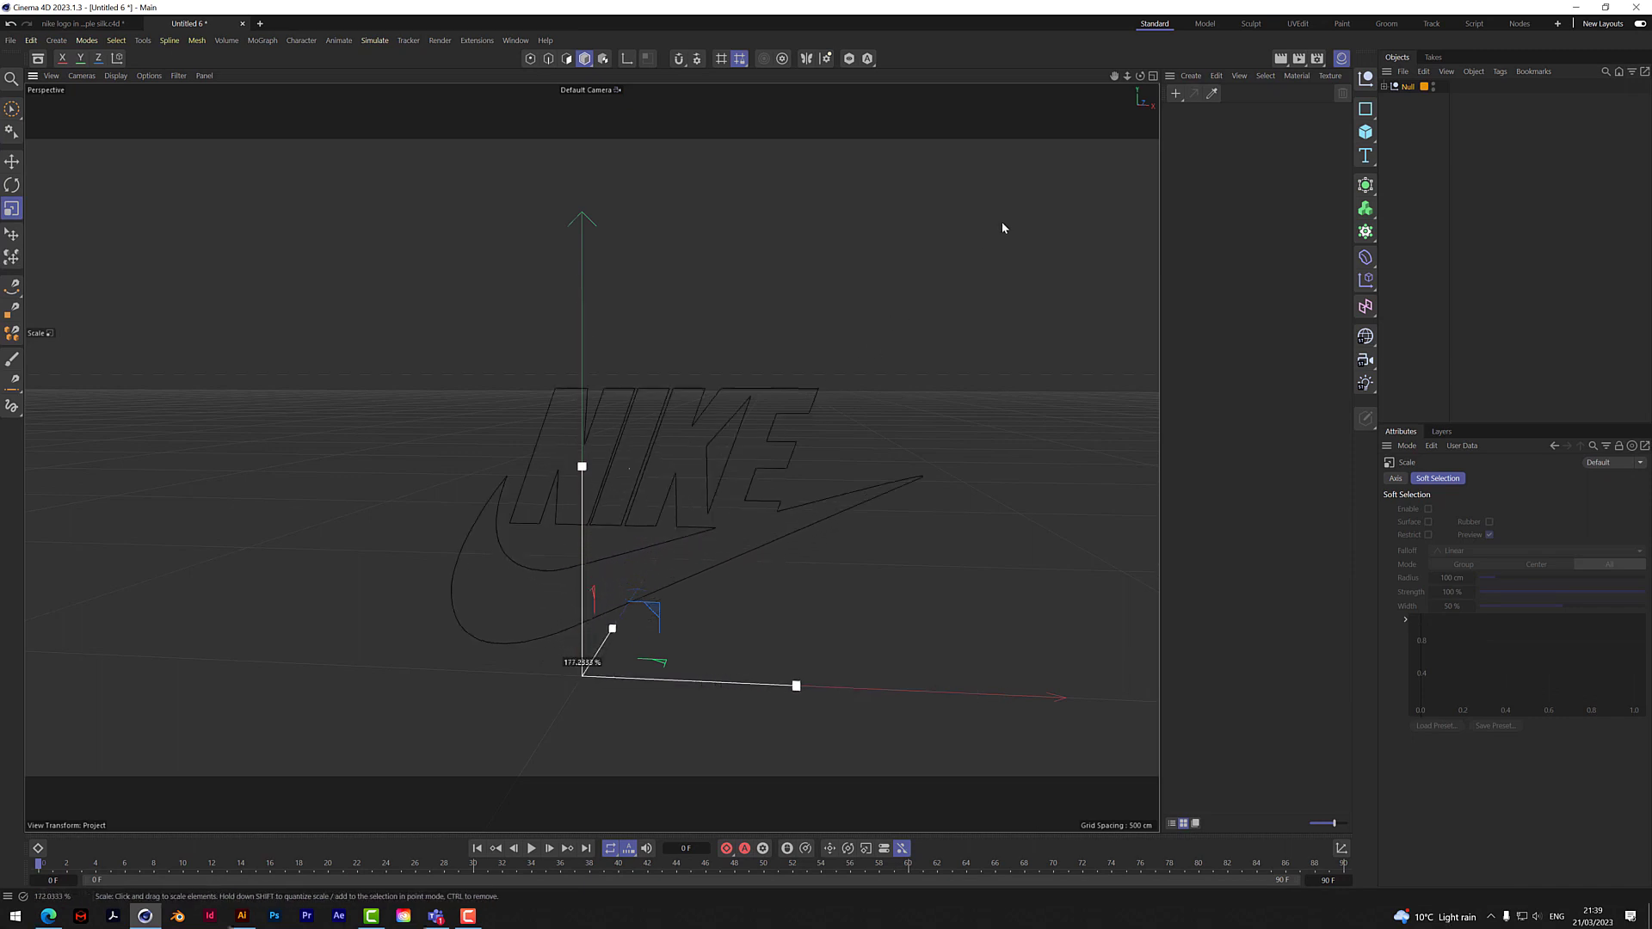
Step: Add a Figure primitive as a size reference for the logo and delete it
click(1368, 137)
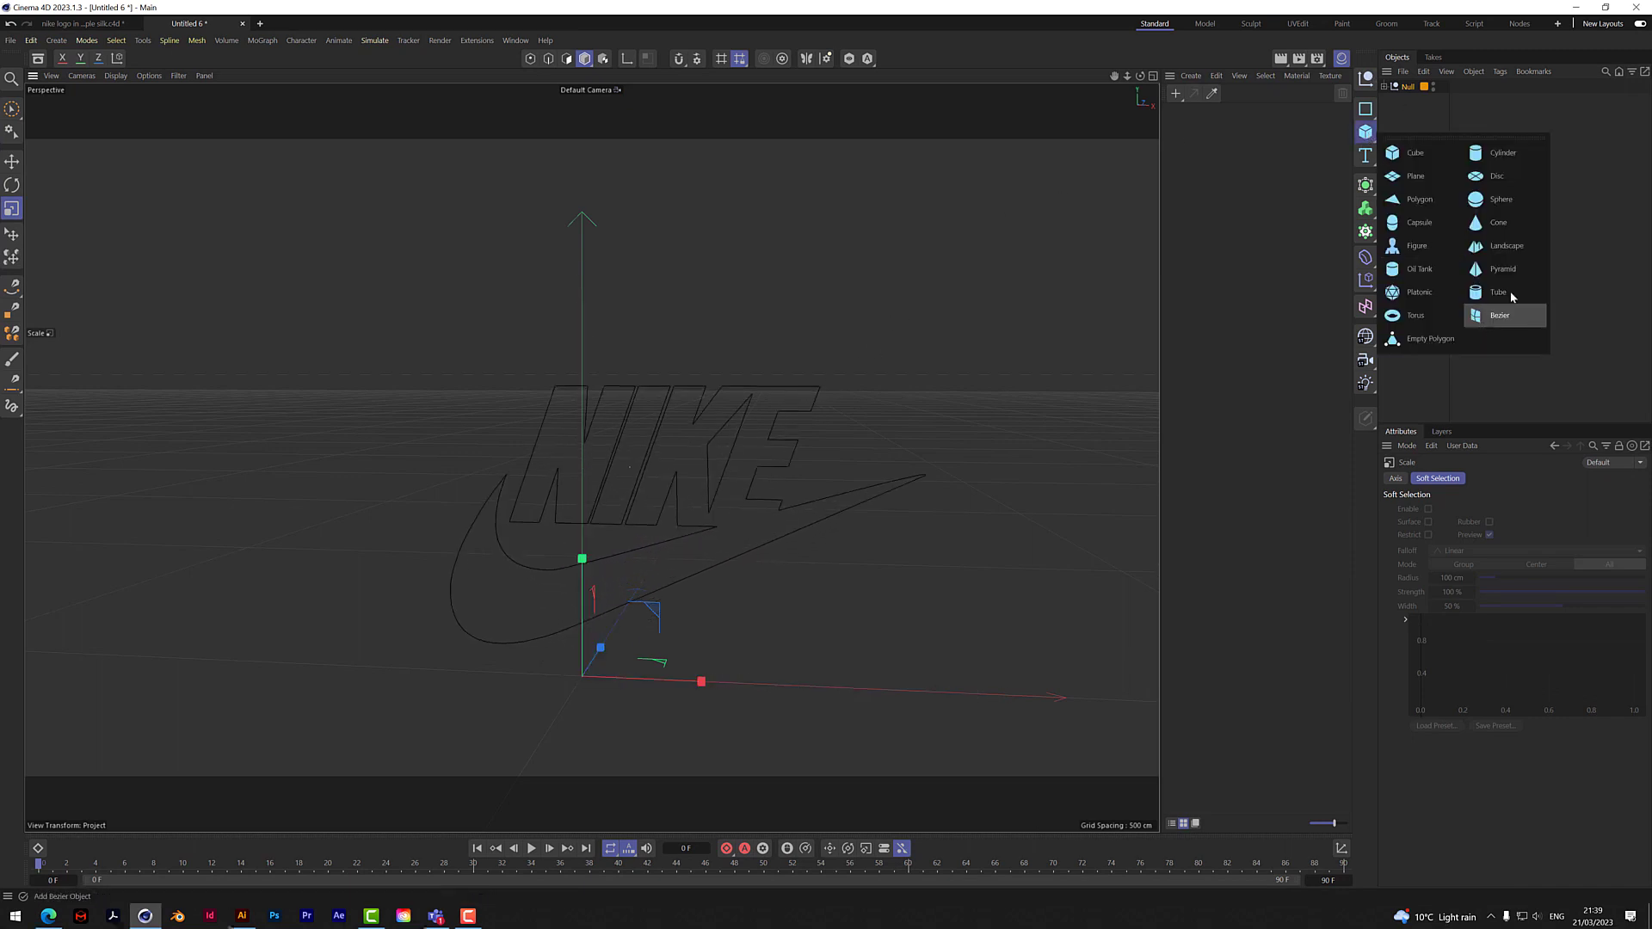
click(1413, 246)
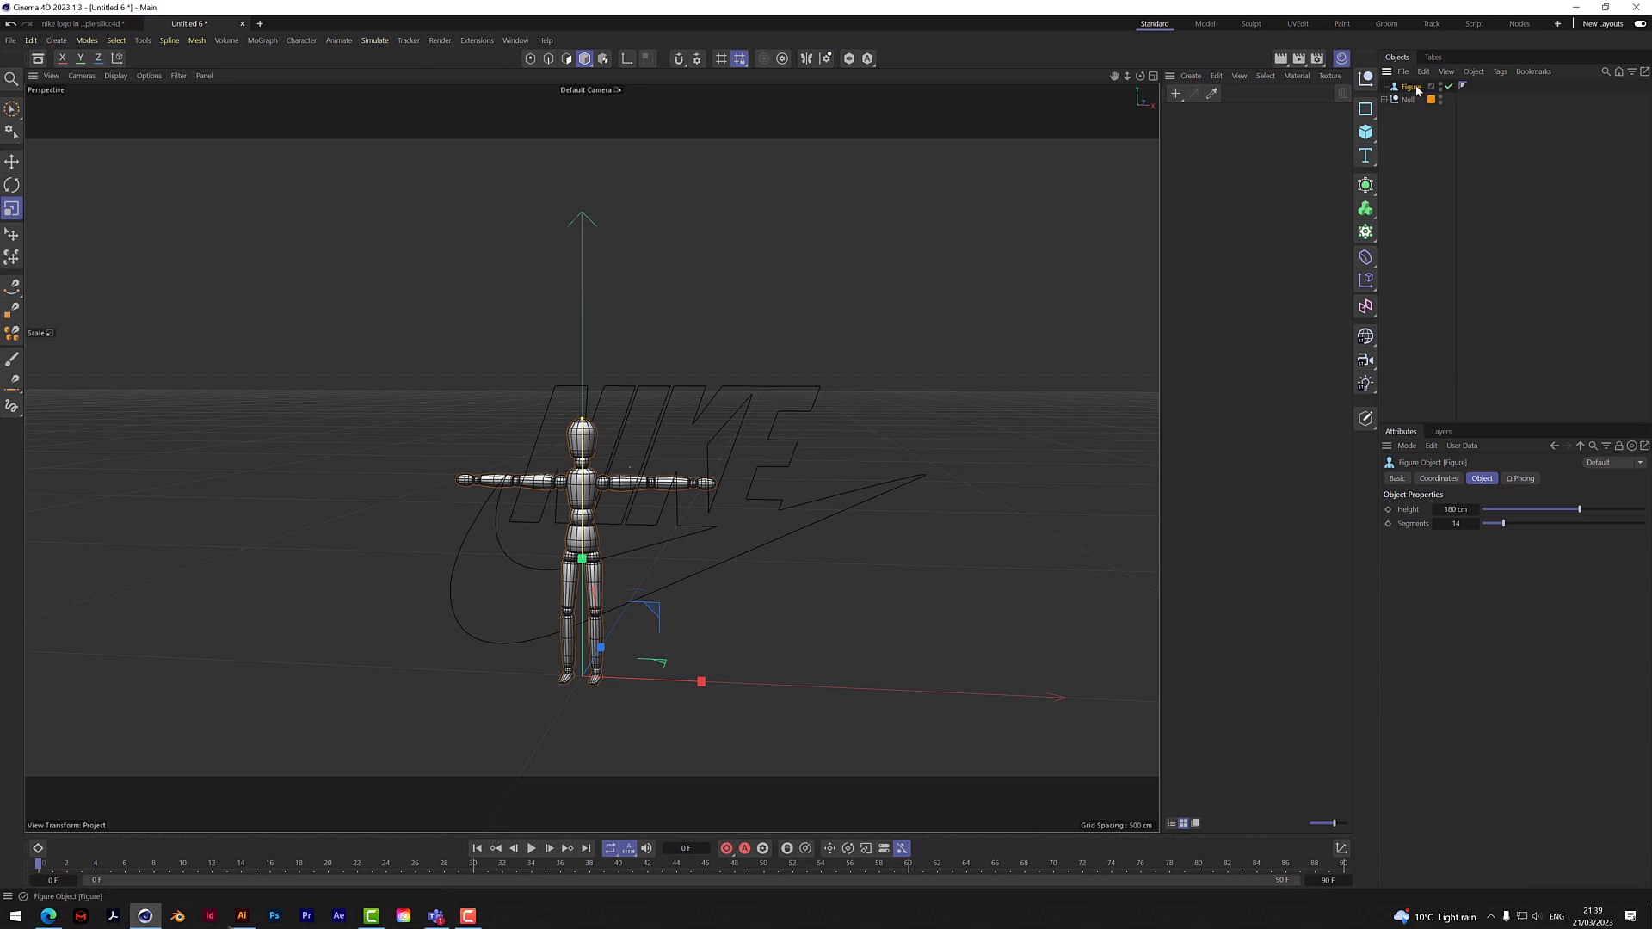
key(Delete)
Step: Combine the three logo splines under Layer 1 into a single spline with Connect Objects + Delete
click(1385, 86)
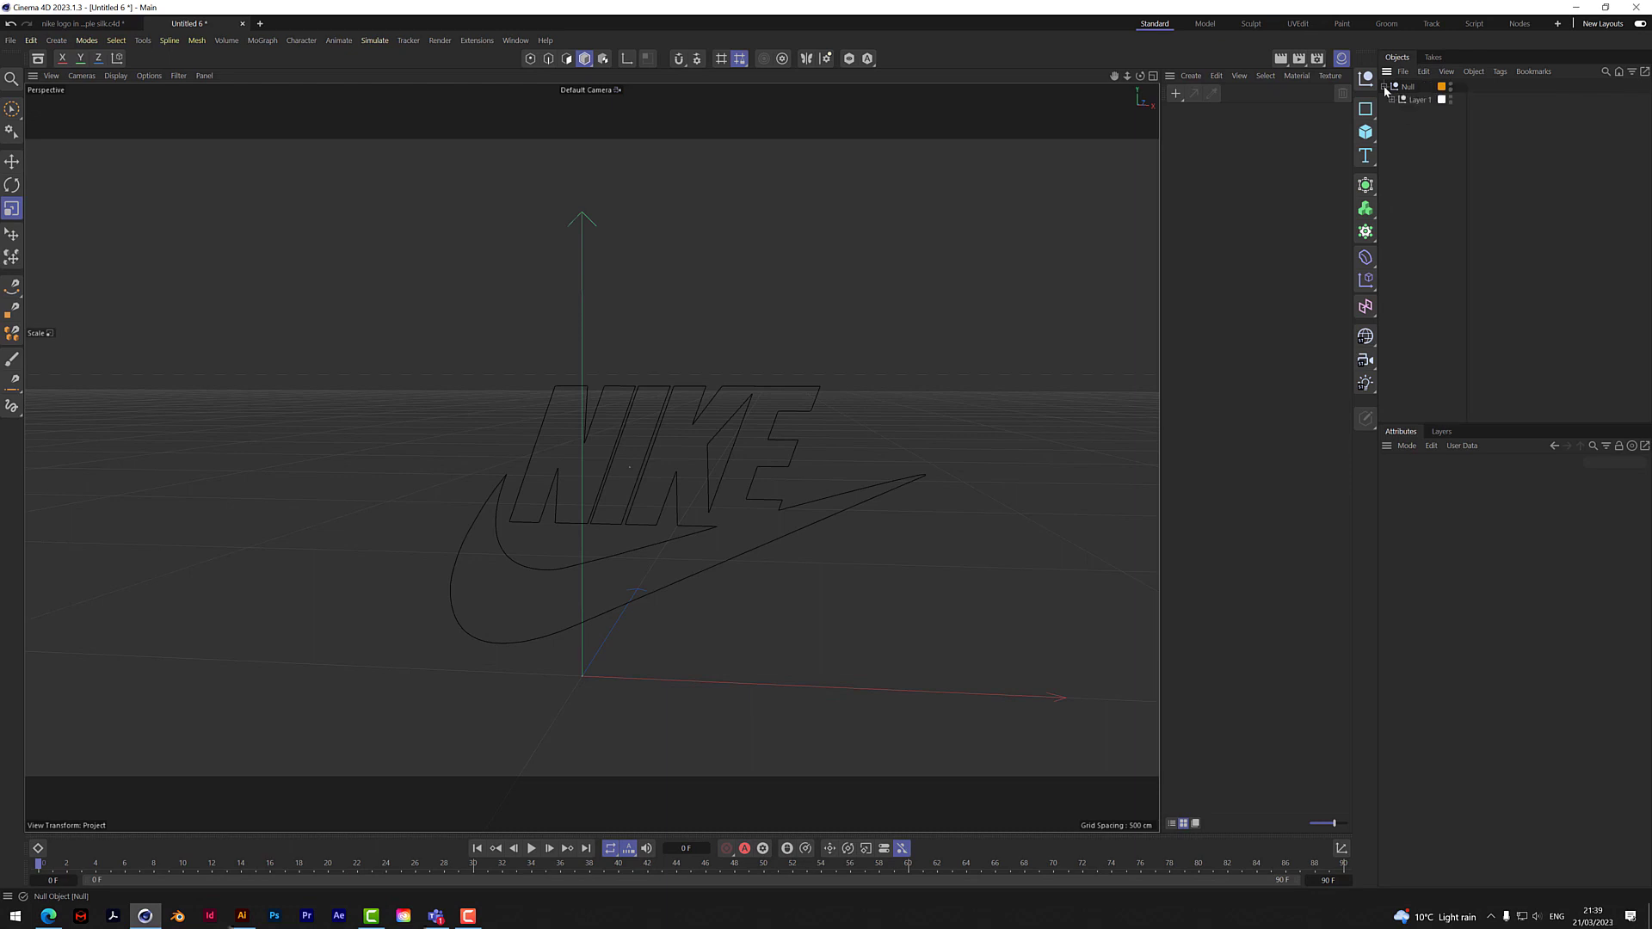
click(1391, 100)
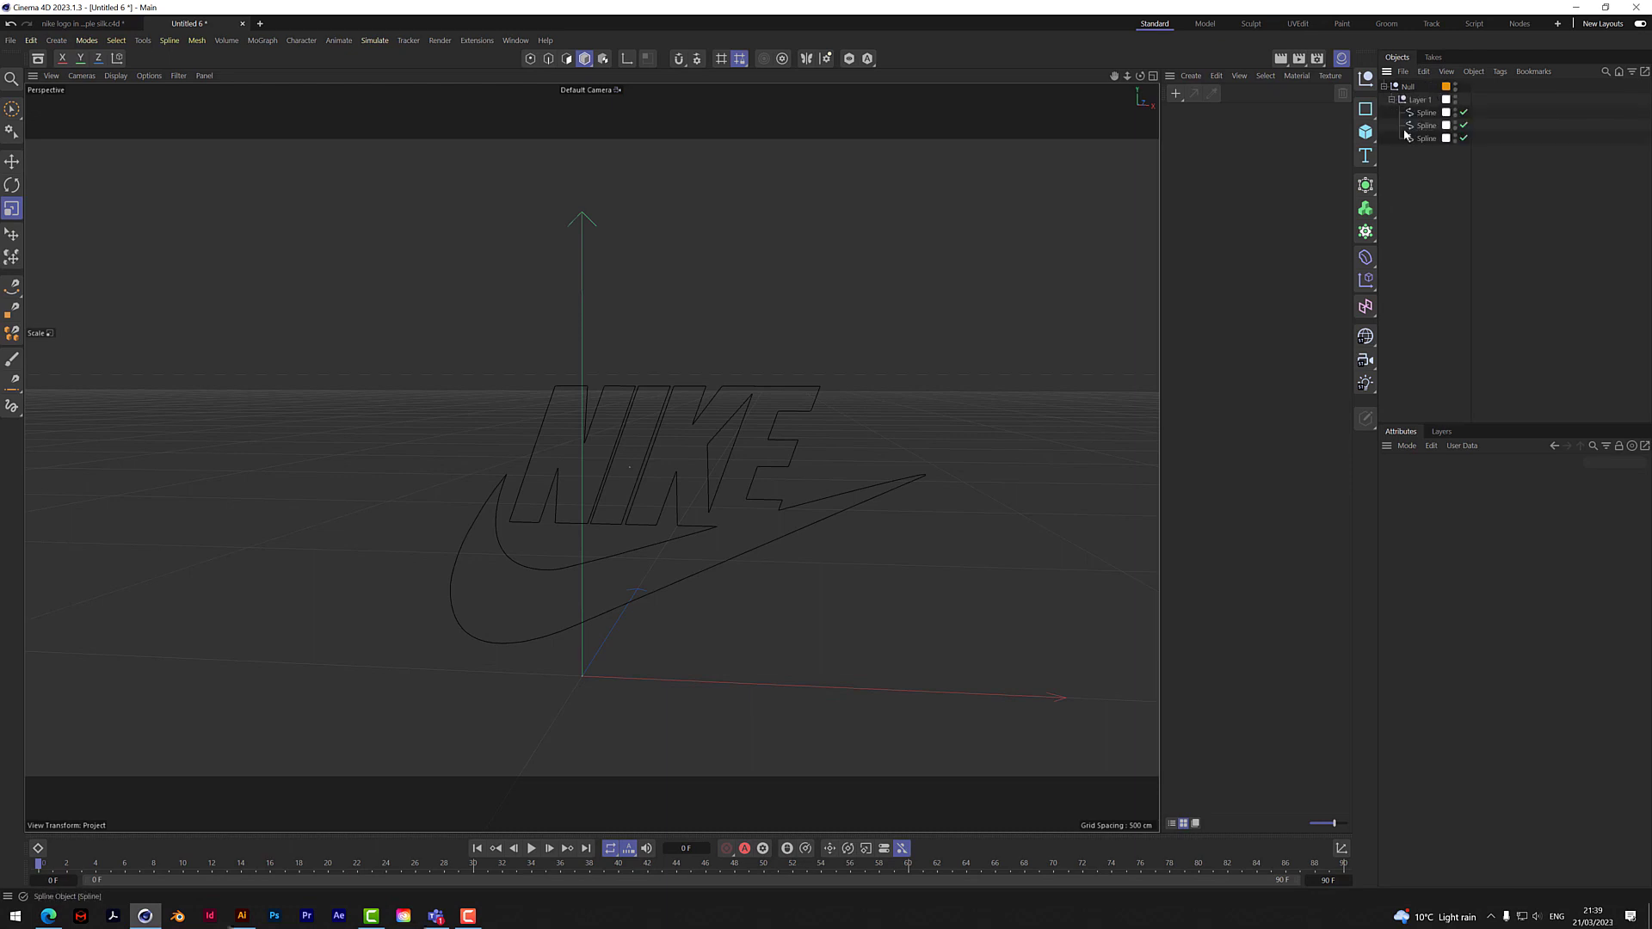
drag(1430, 153, 1426, 110)
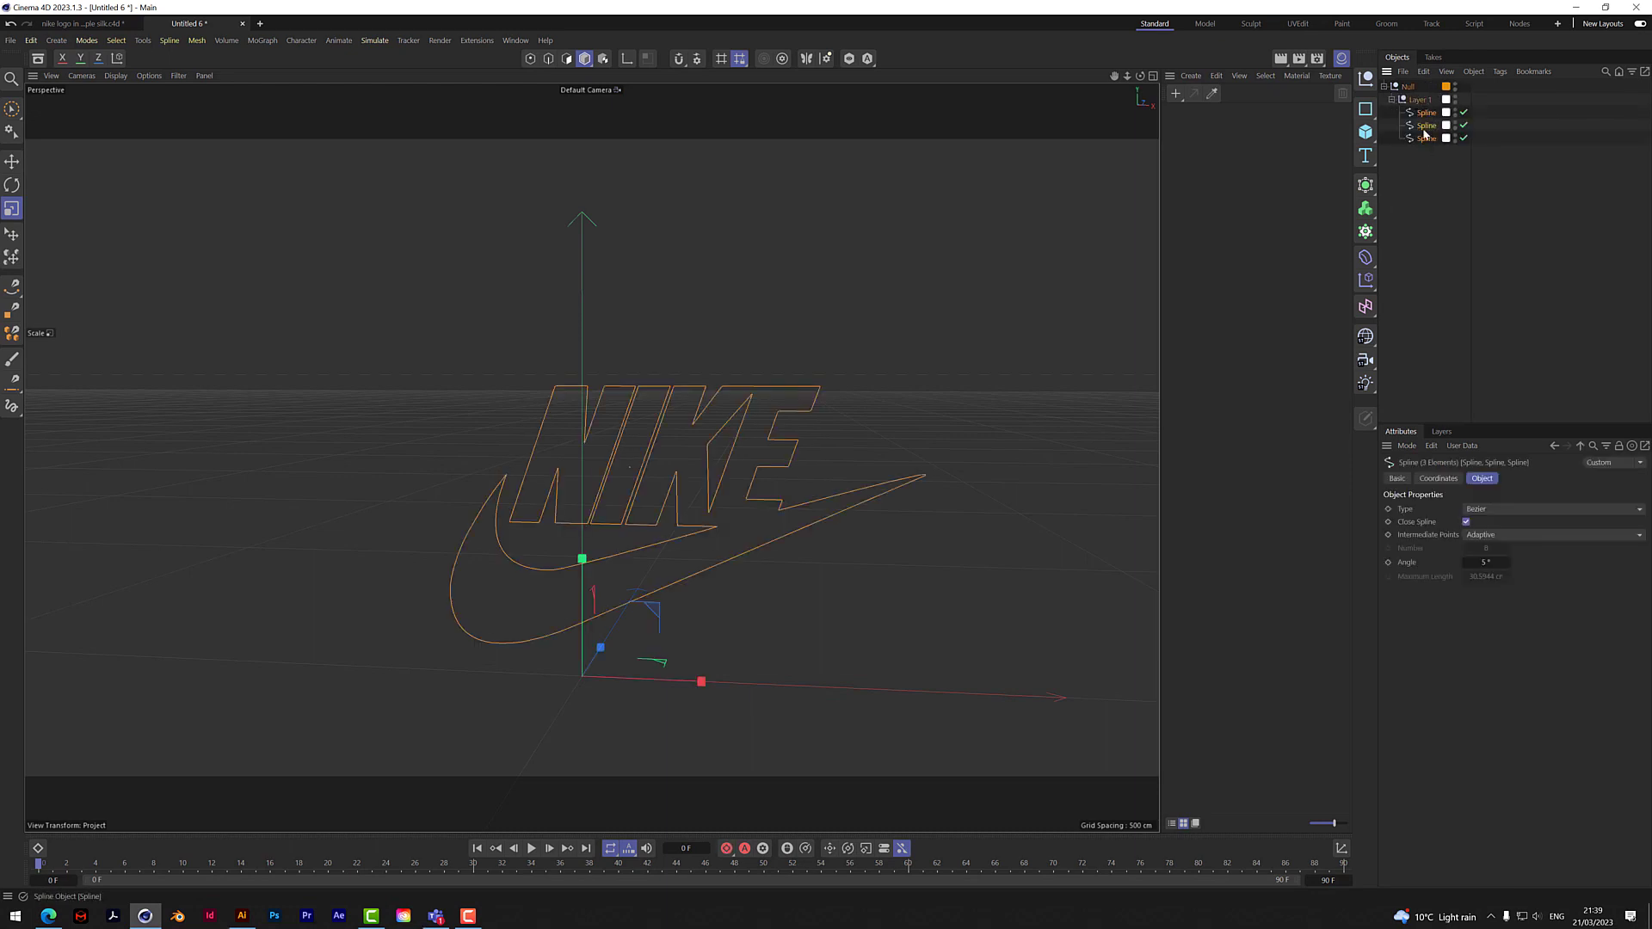
right_click(1432, 139)
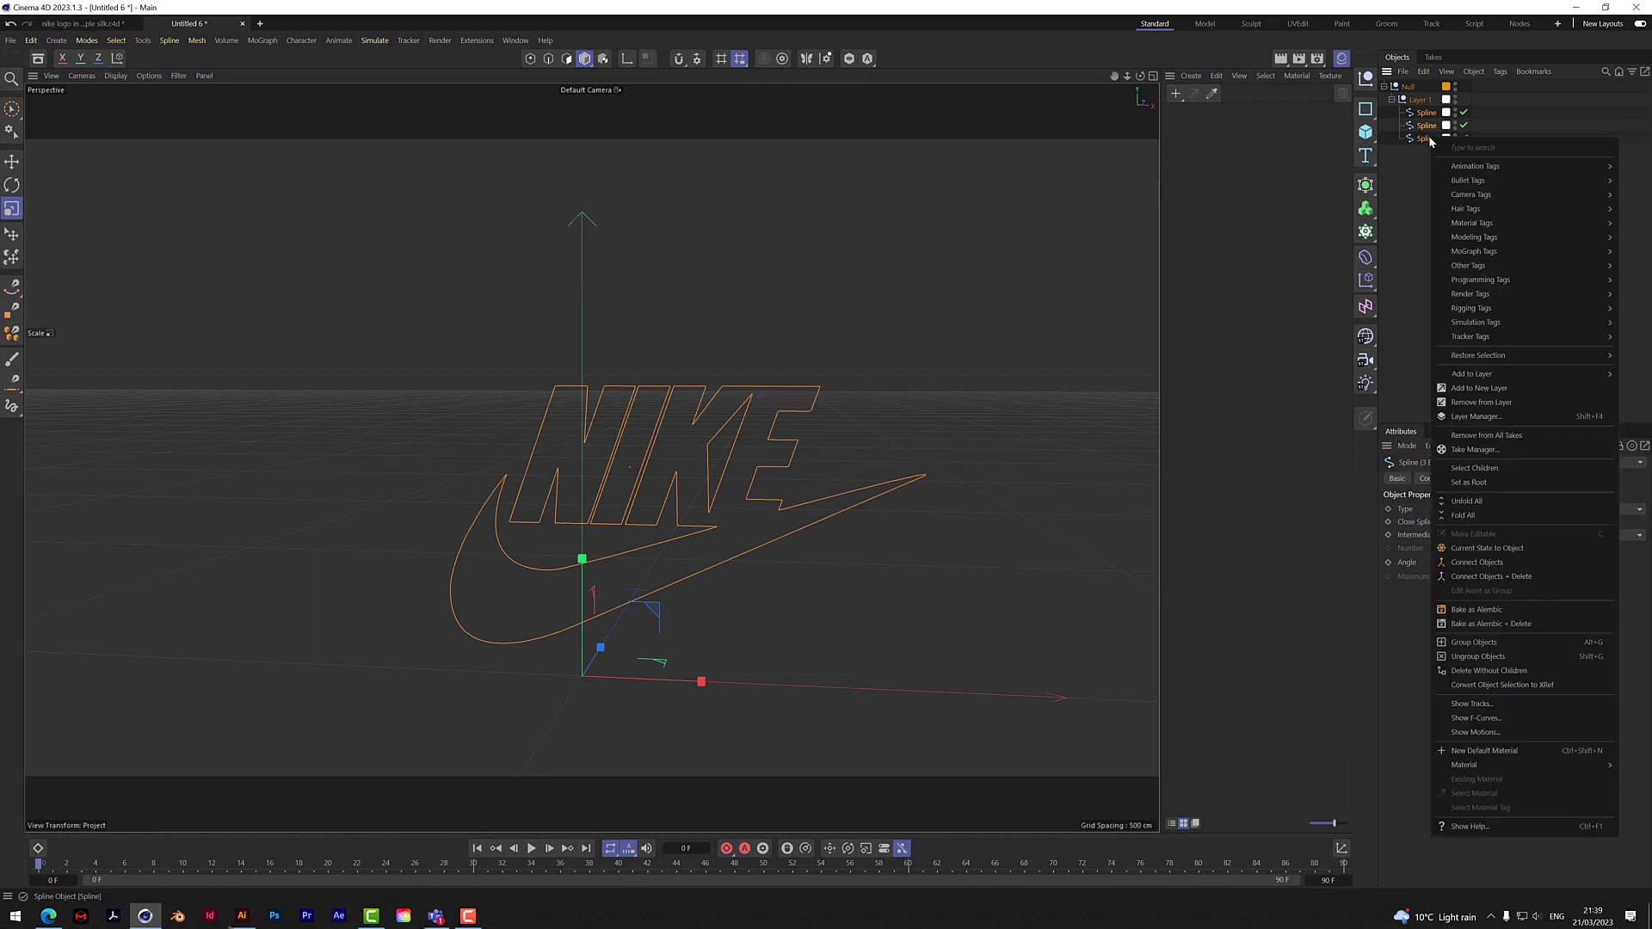
click(1469, 576)
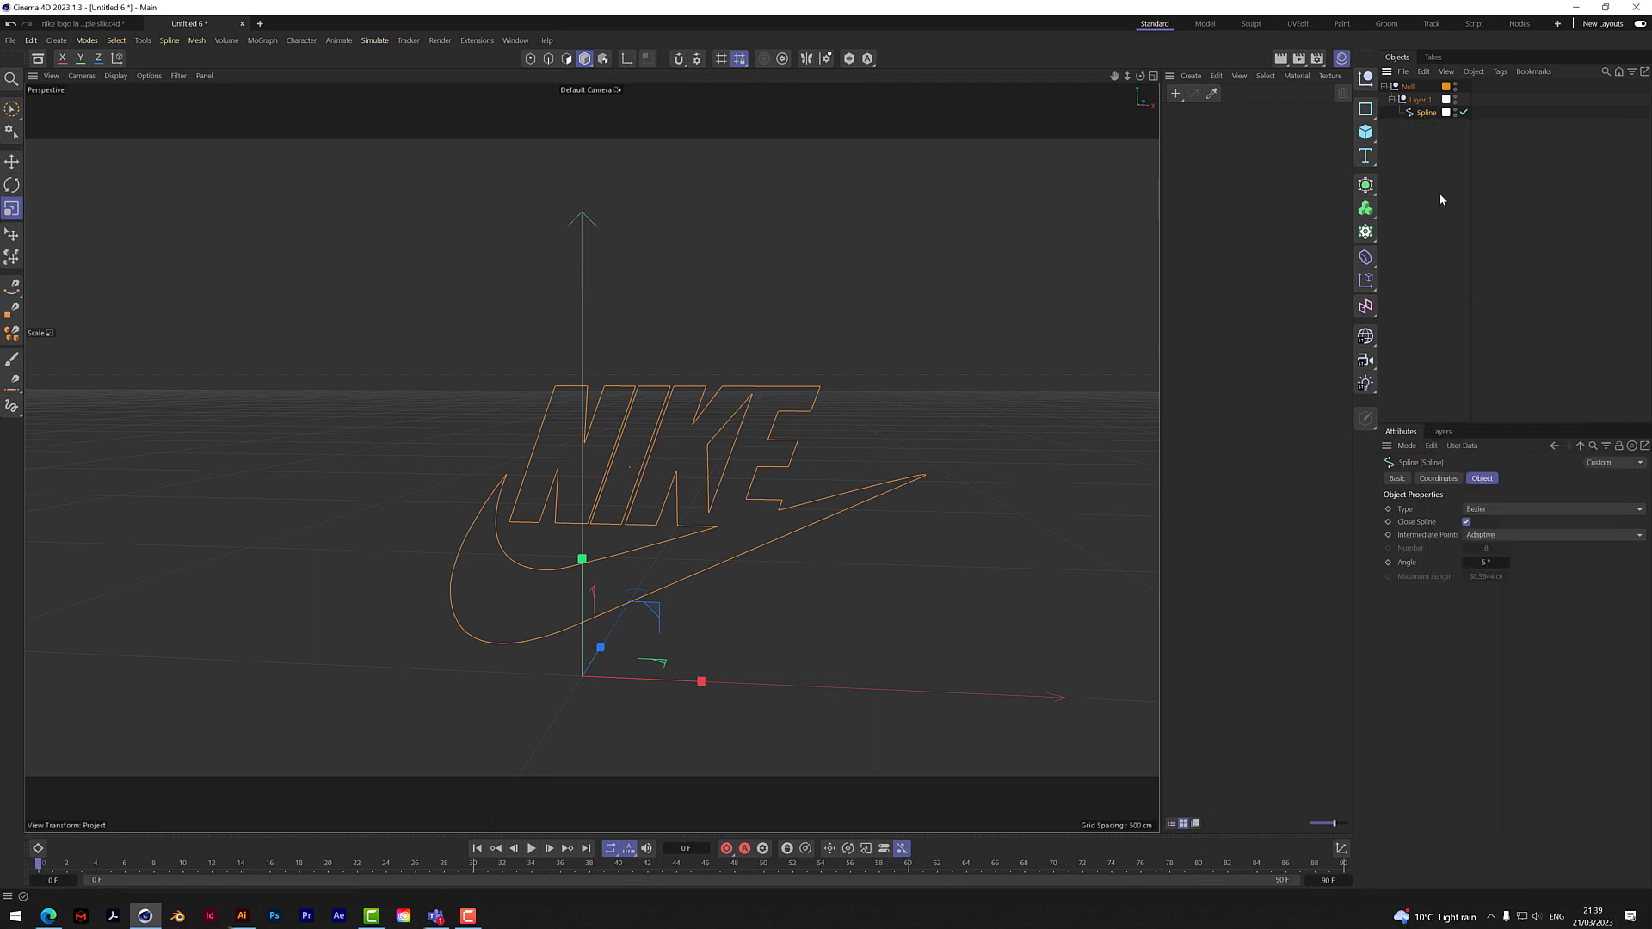
Step: Move the combined spline out to the top of the object hierarchy and delete the leftover Null group
drag(1425, 112, 1419, 89)
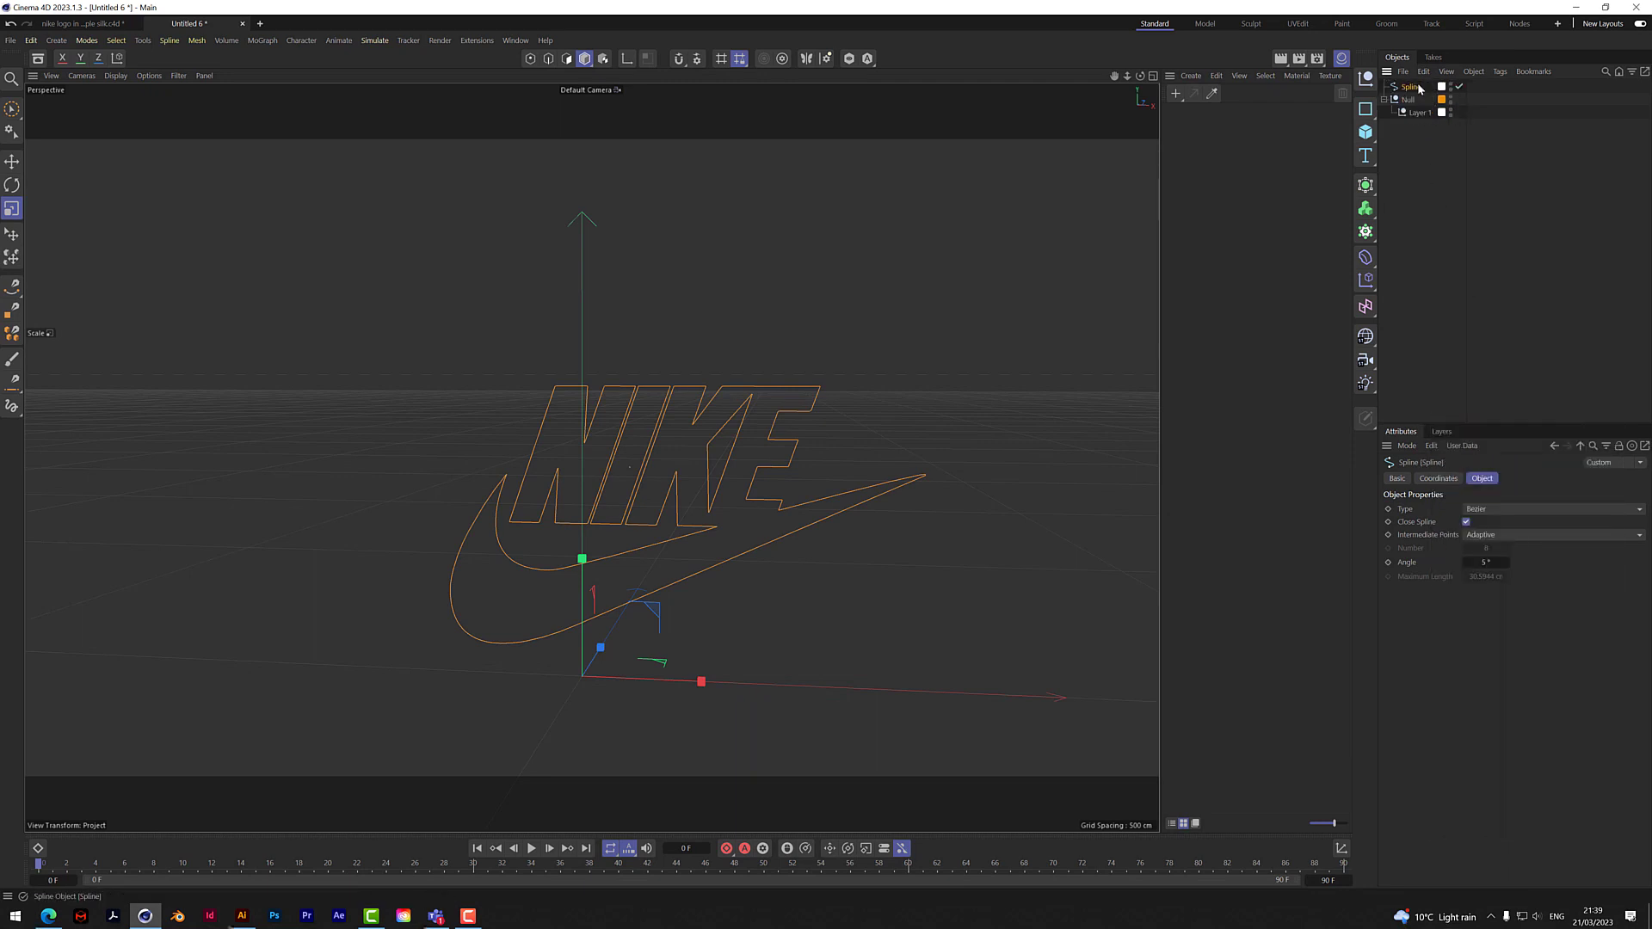
click(1408, 99)
key(Delete)
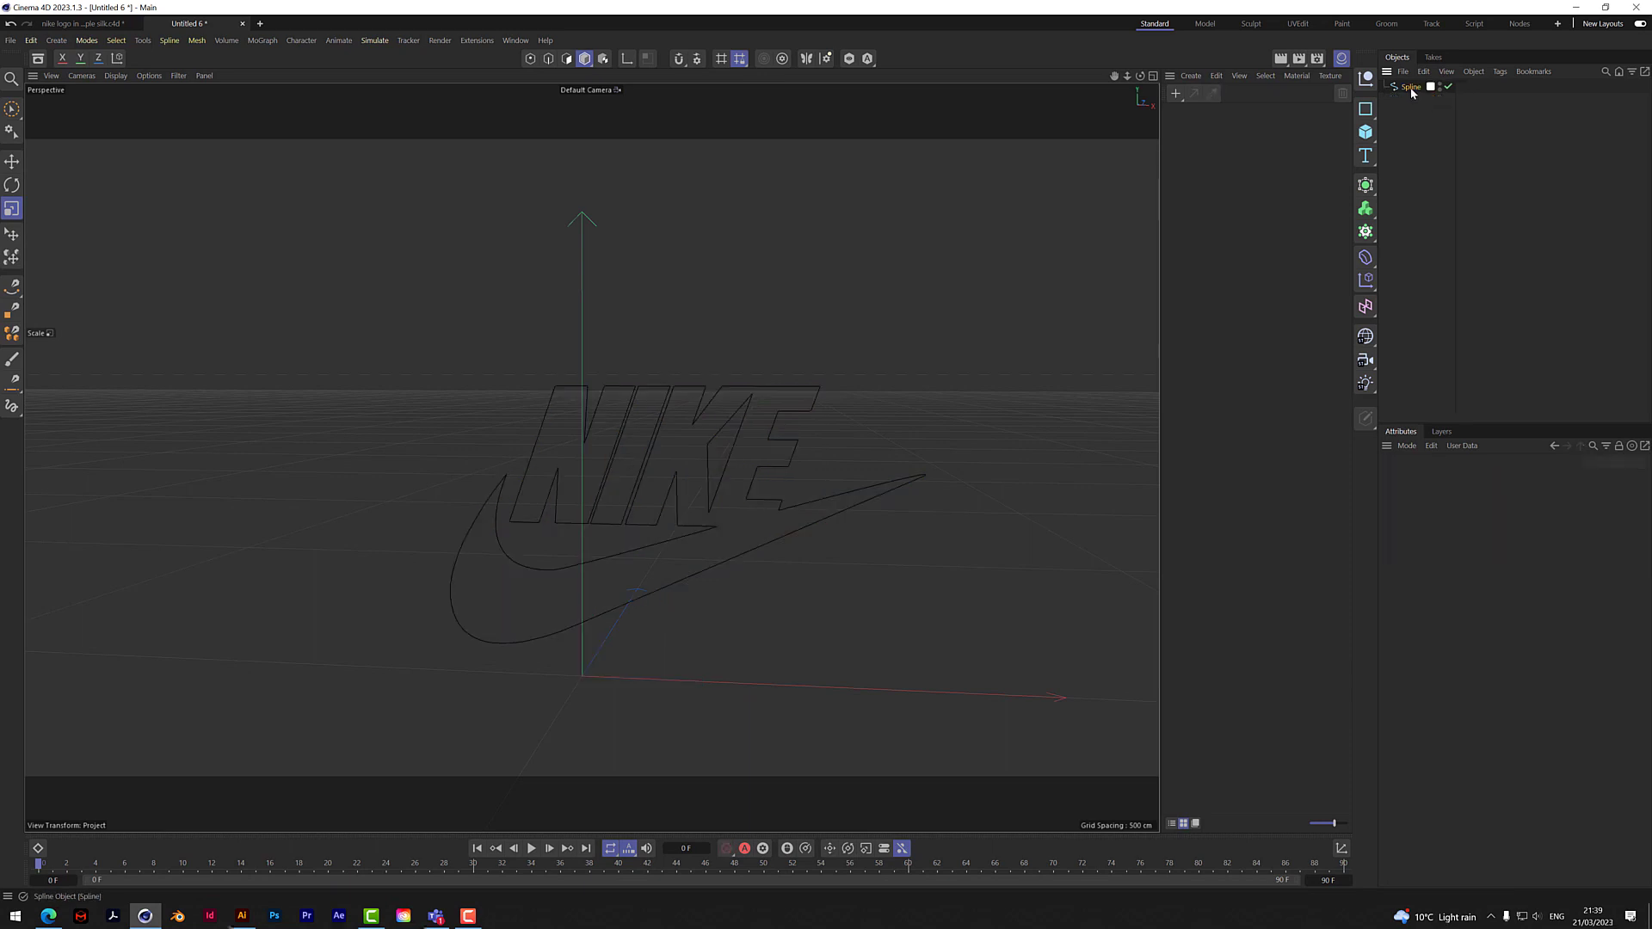
Step: Add an Extrude generator as the parent of the Nike logo spline
click(1412, 90)
alt+drag(481, 456, 591, 457)
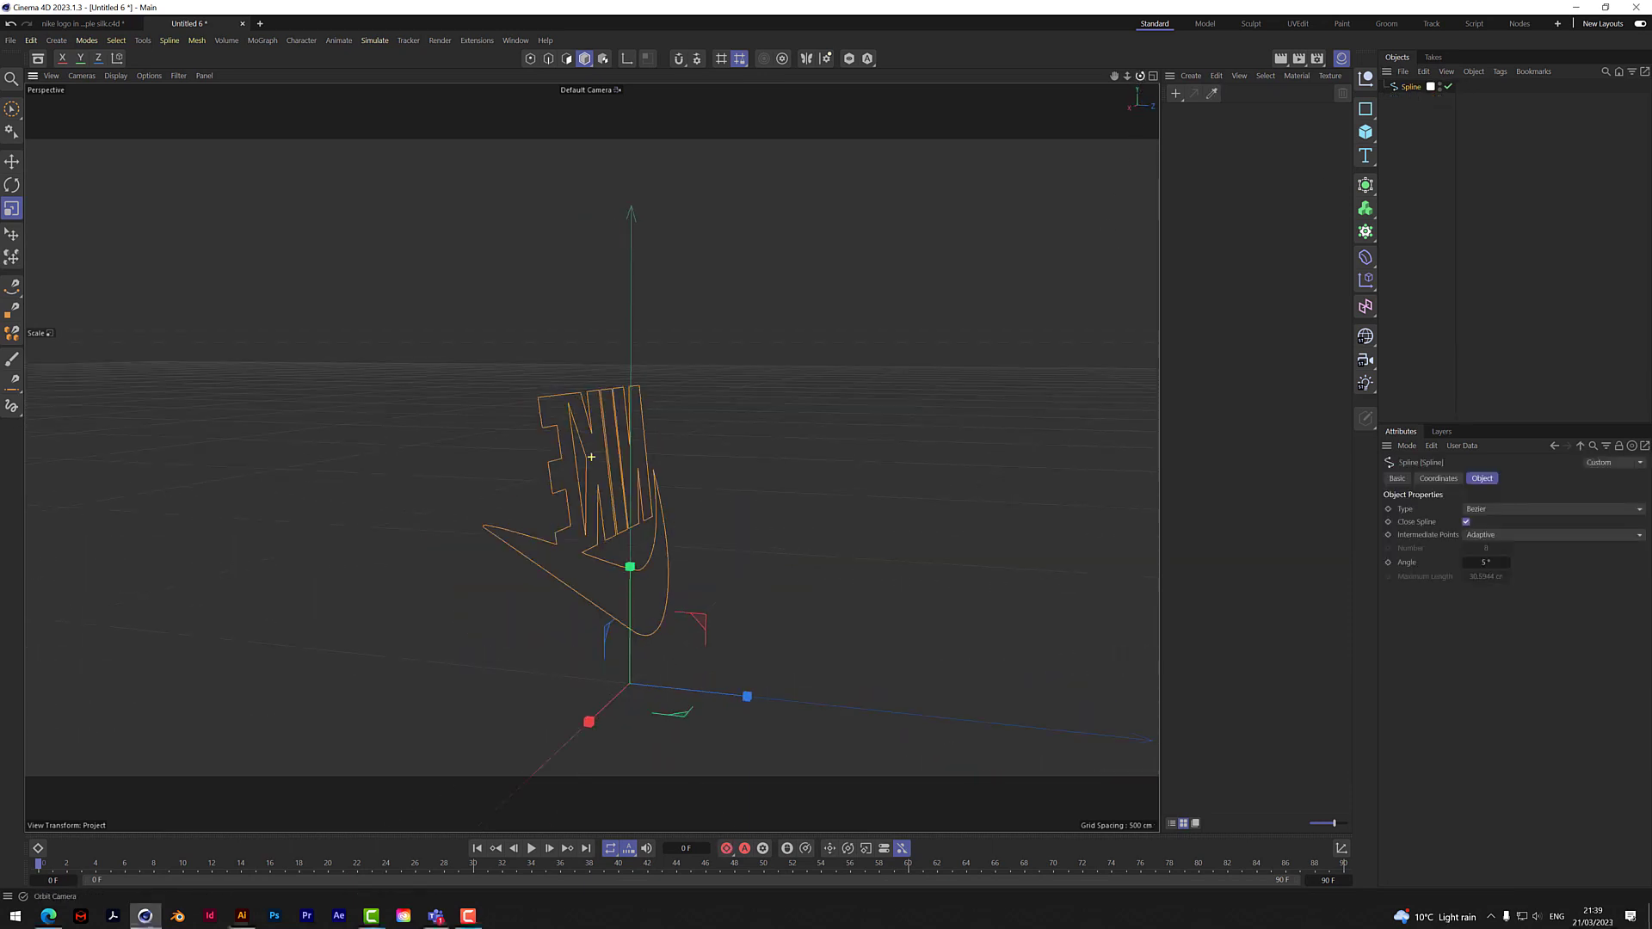
drag(1140, 76, 1329, 66)
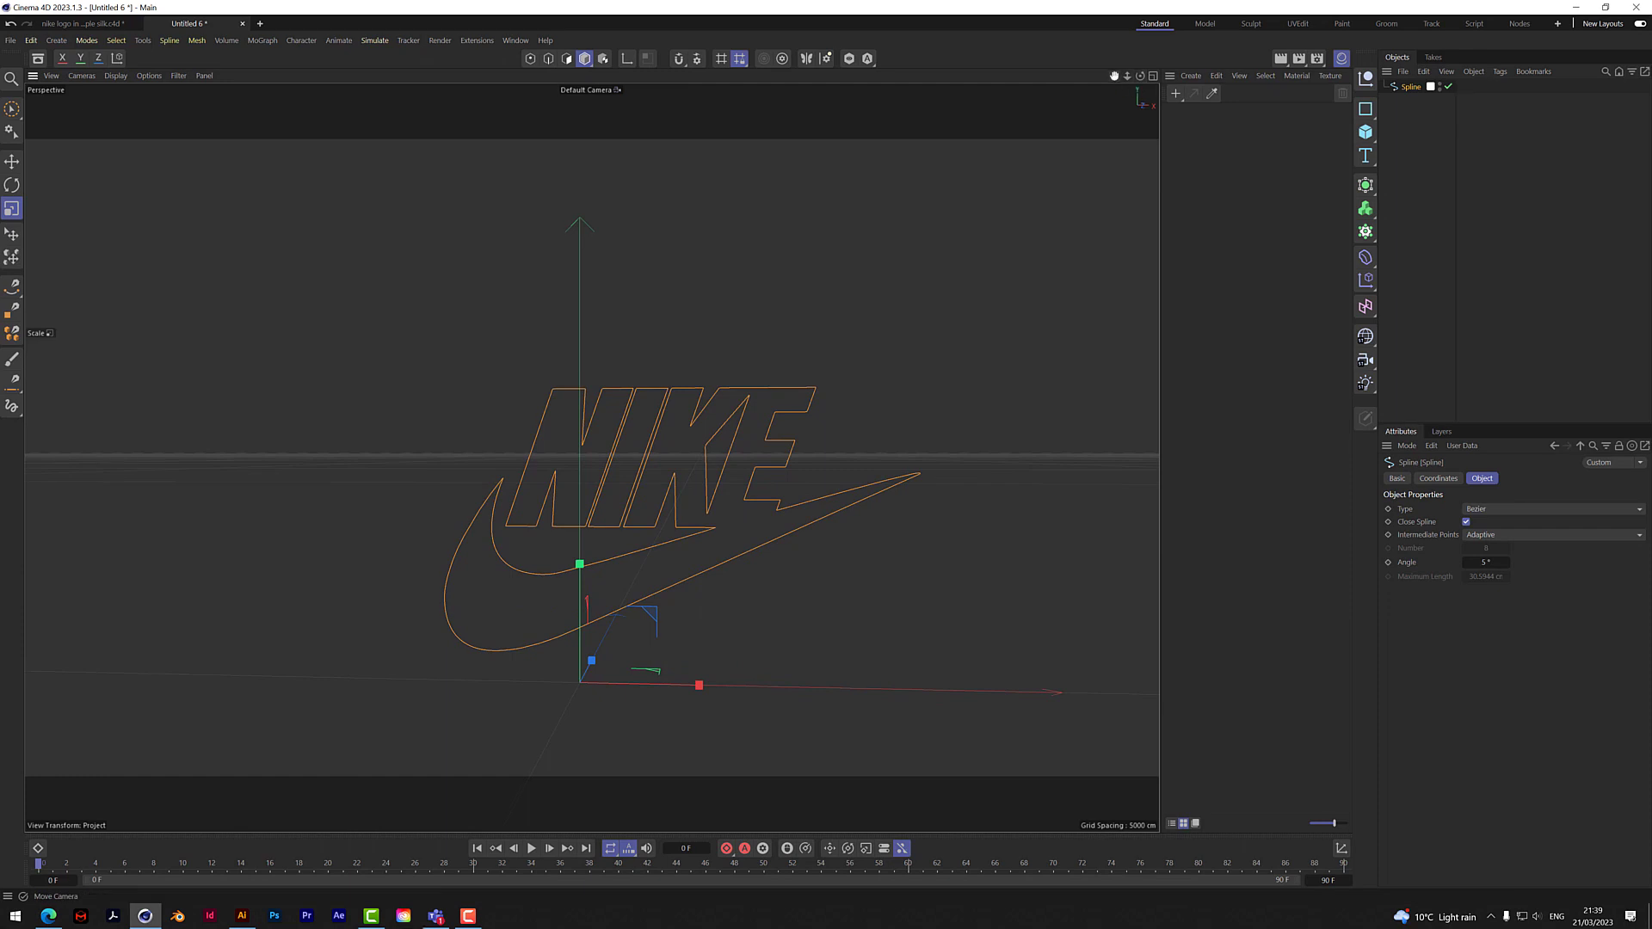
drag(1114, 75, 1101, 27)
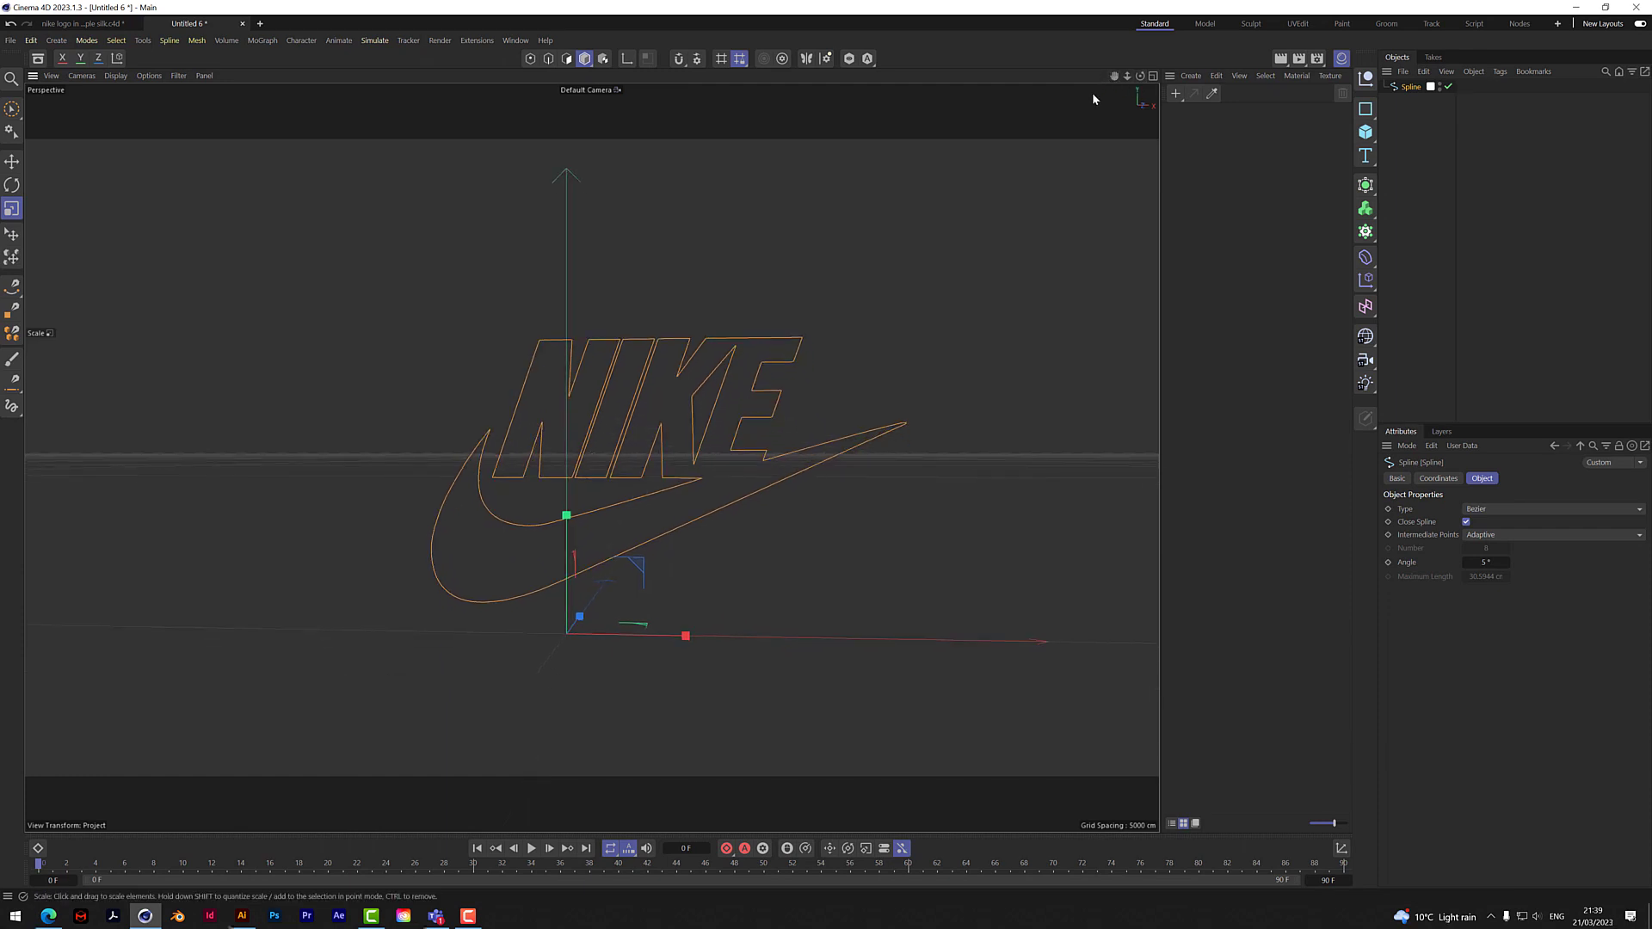
click(1367, 185)
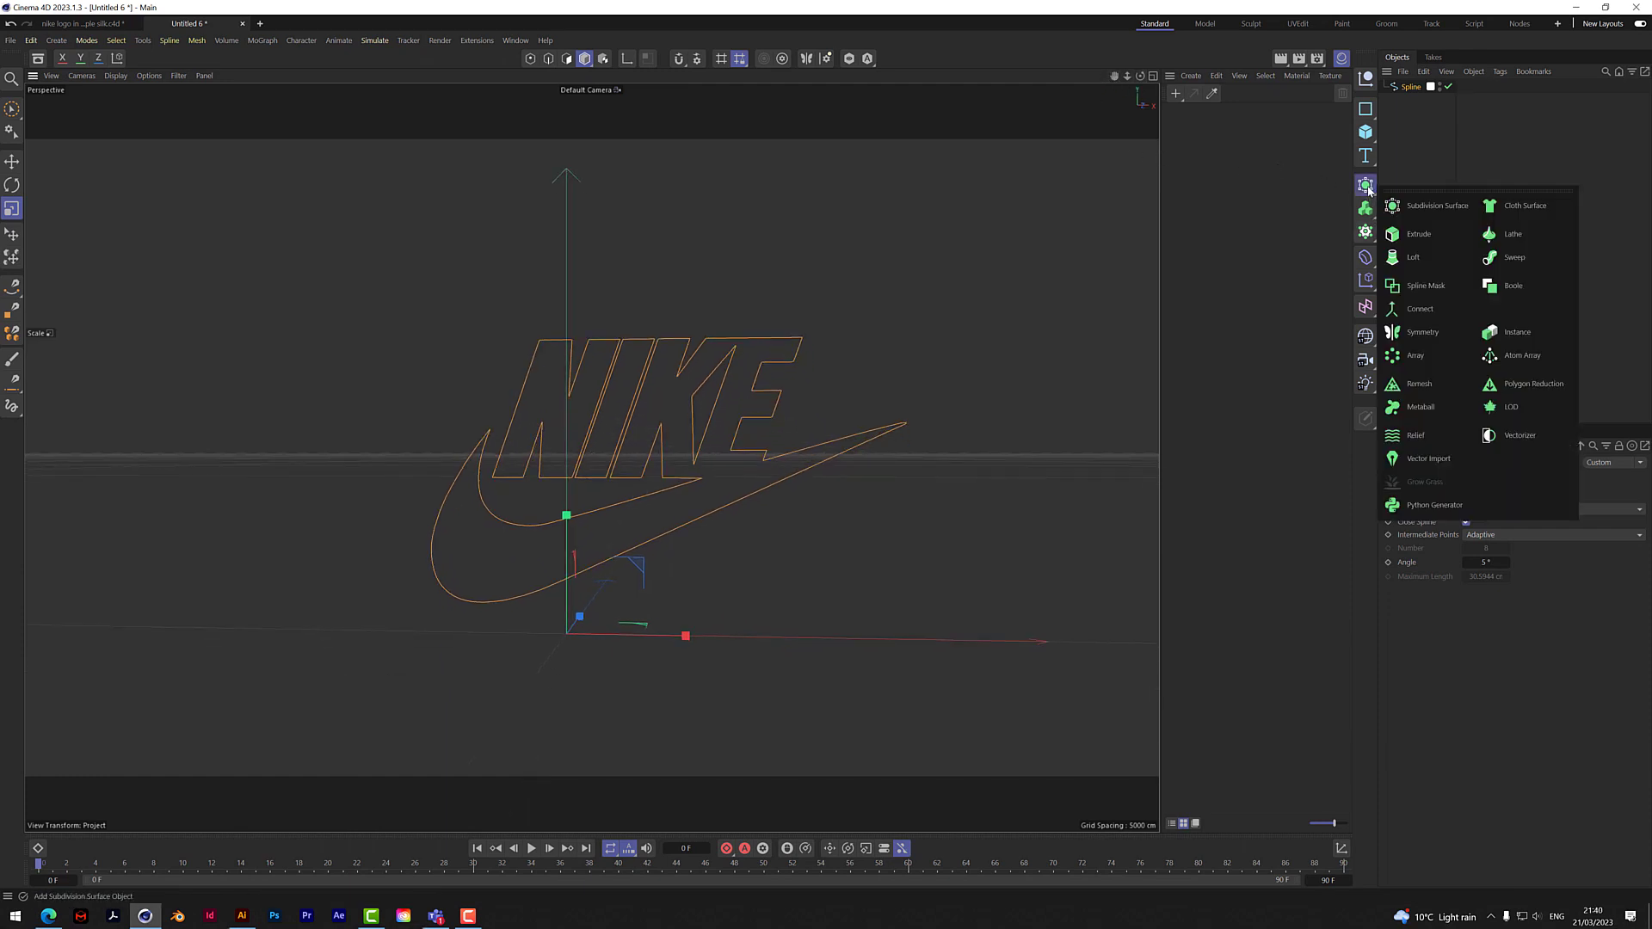
click(1418, 234)
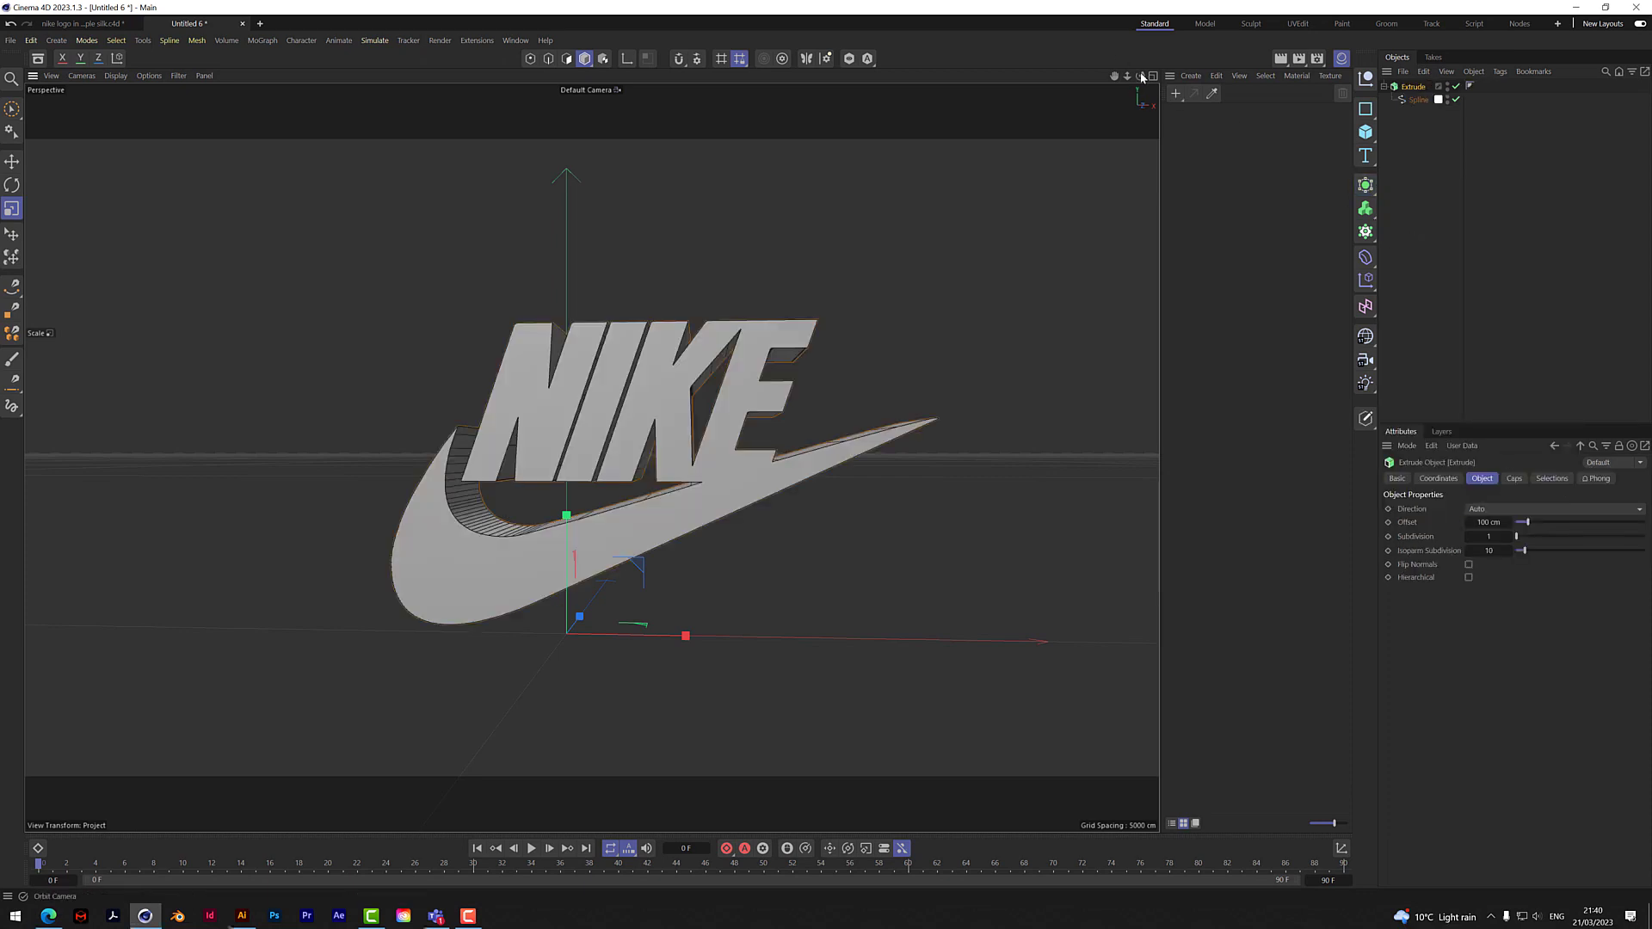
Step: Set the logo Extrude's offset to 20 cm
drag(1141, 76, 1080, 176)
double_click(1501, 523)
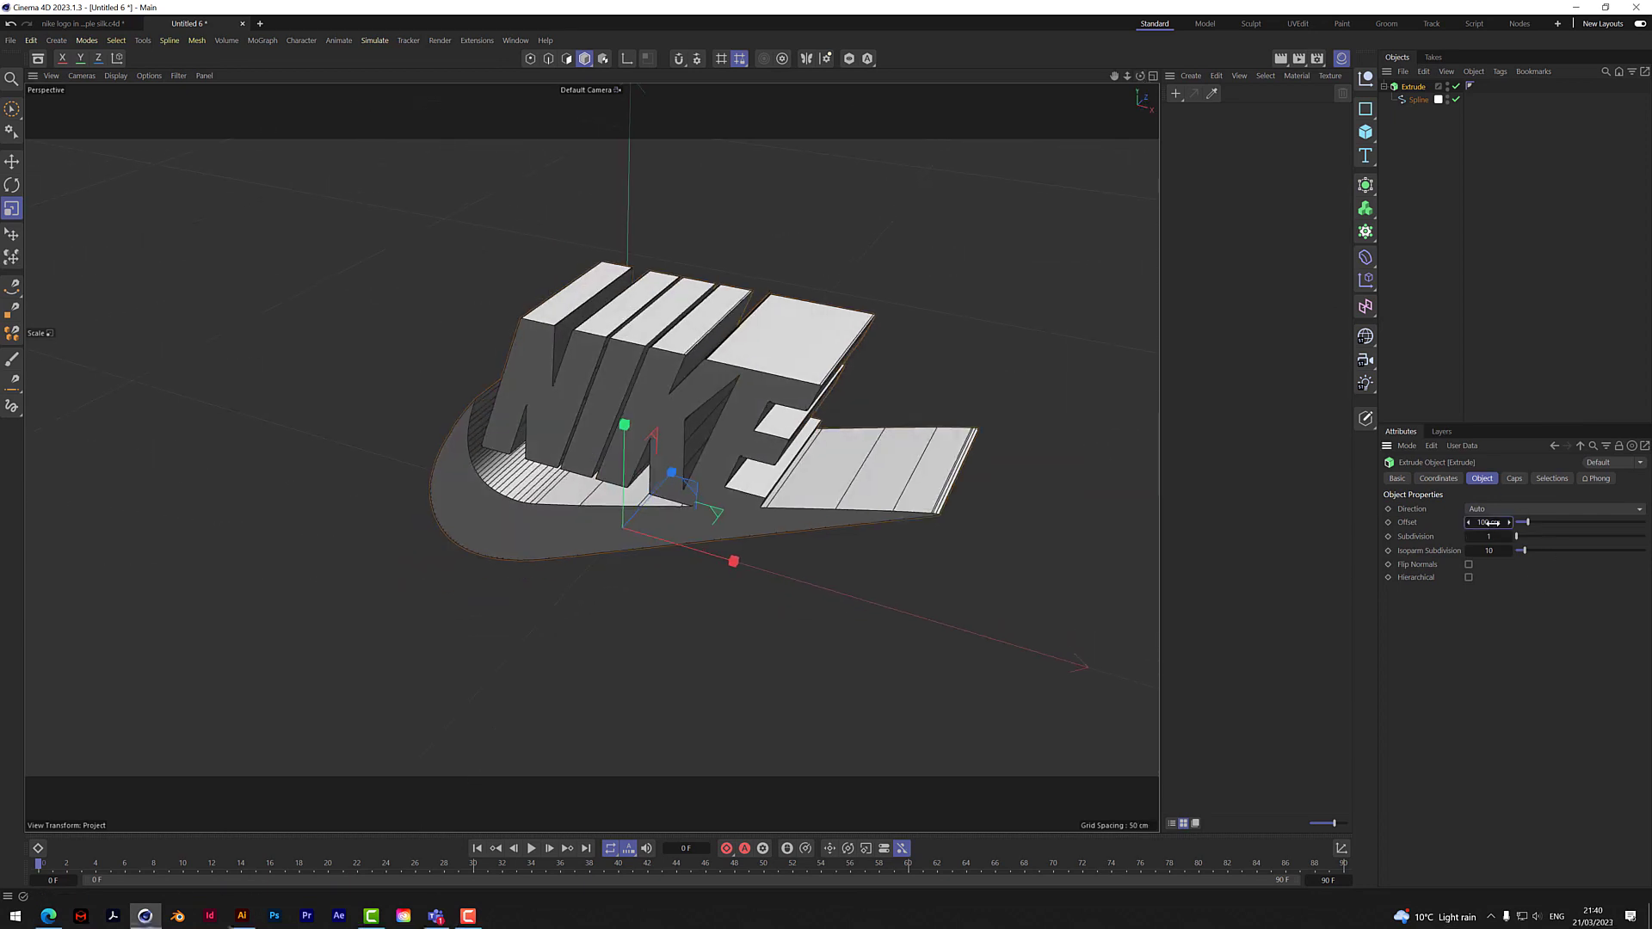
text(20)
key(Return)
Step: Set the logo Extrude's offset to 10 cm for a thinner logo
alt+drag(688, 430, 555, 469)
double_click(1494, 523)
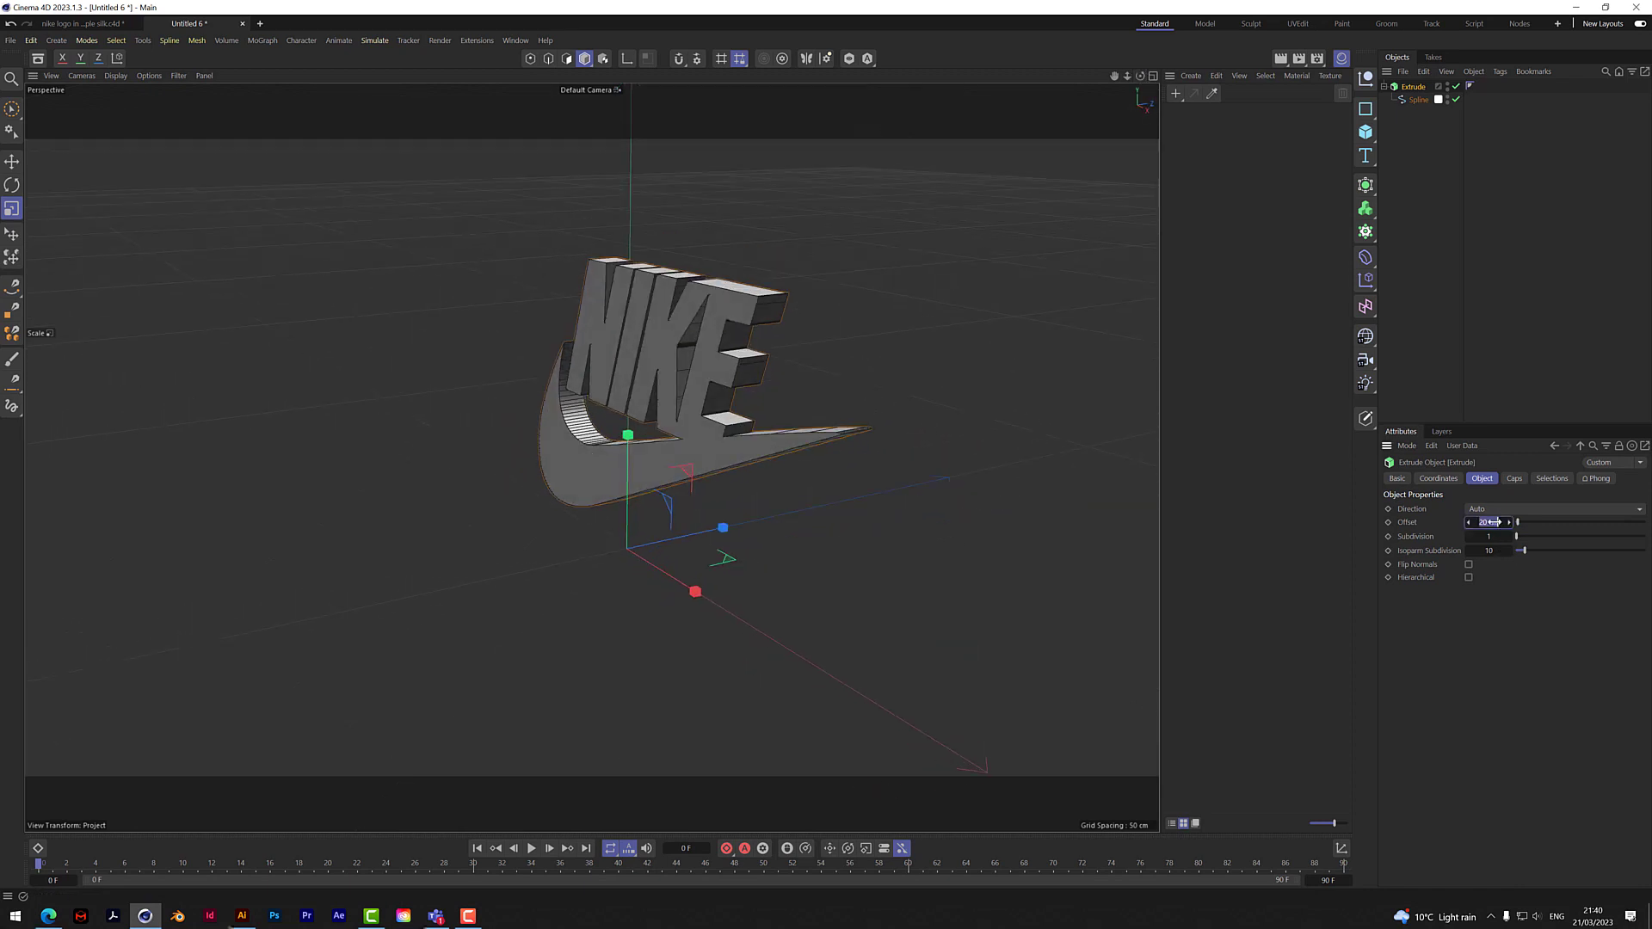
text(10)
key(Return)
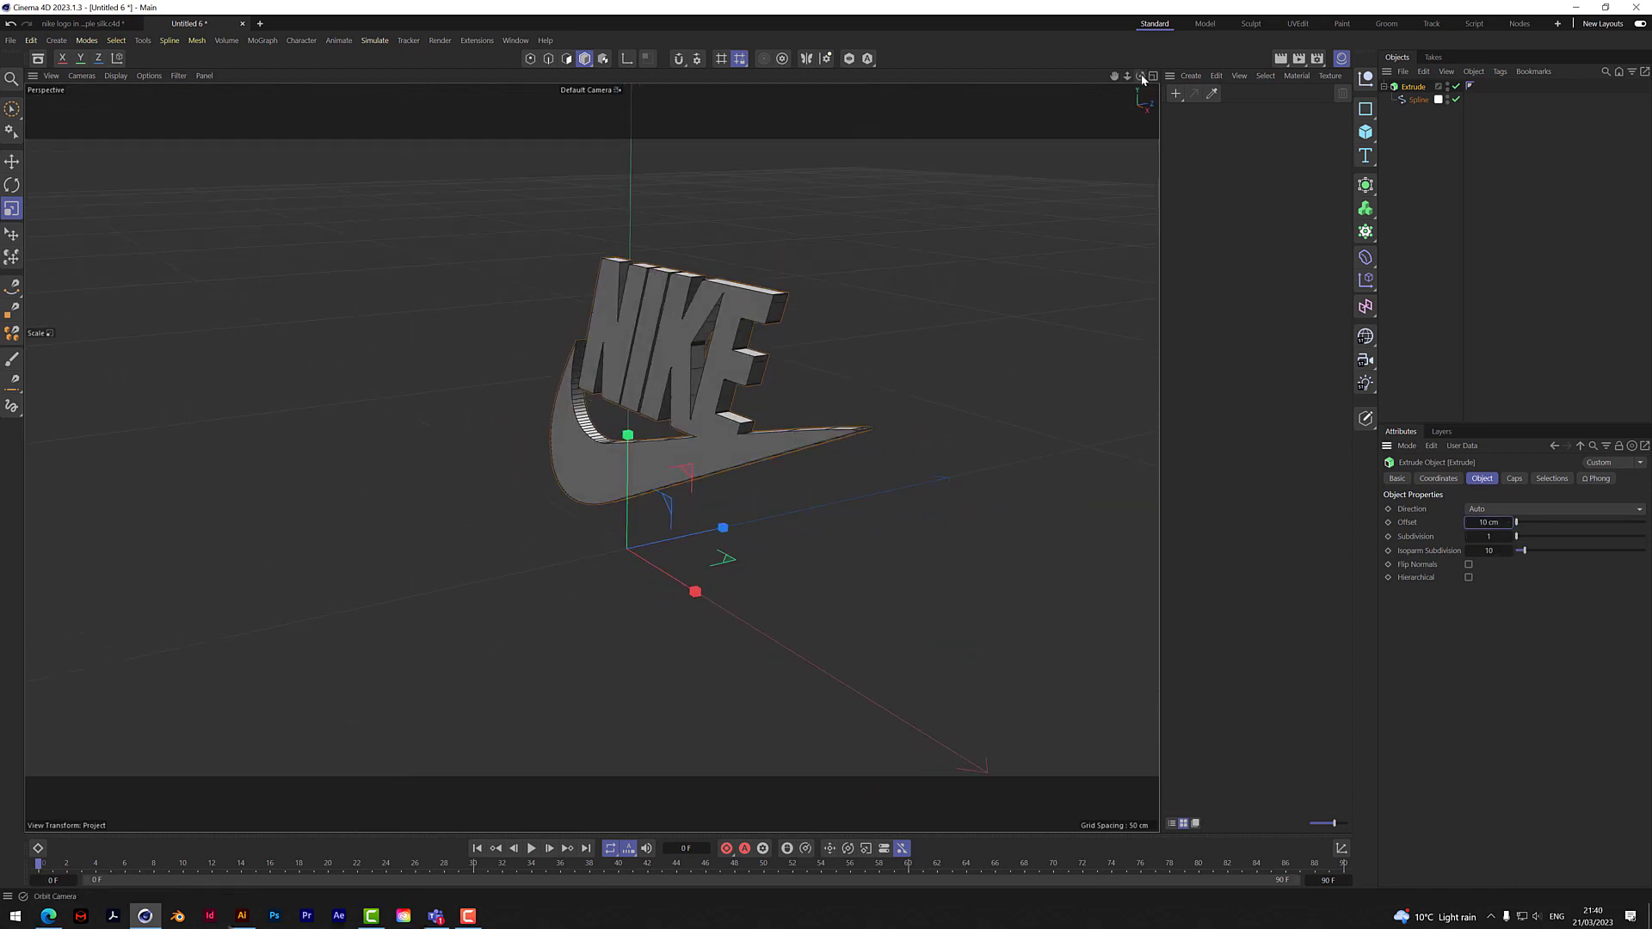
Step: Give the extruded logo's caps a round bevel with a size of 1 cm
drag(1141, 74, 1186, 78)
scroll(890, 282, up, 5)
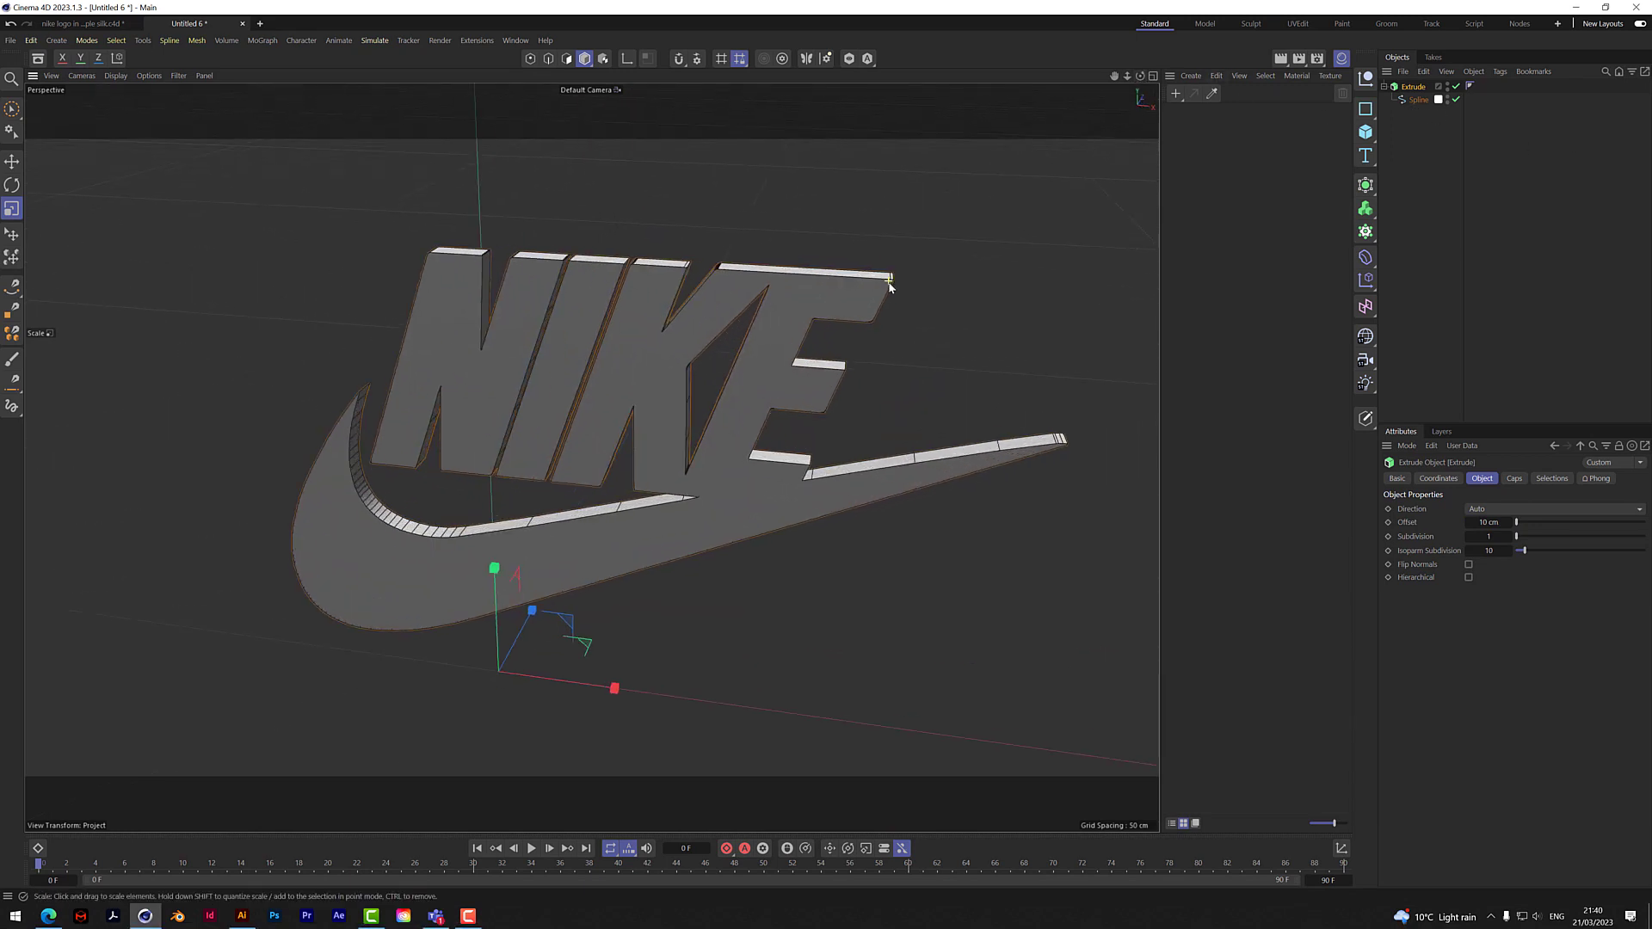
scroll(889, 284, up, 5)
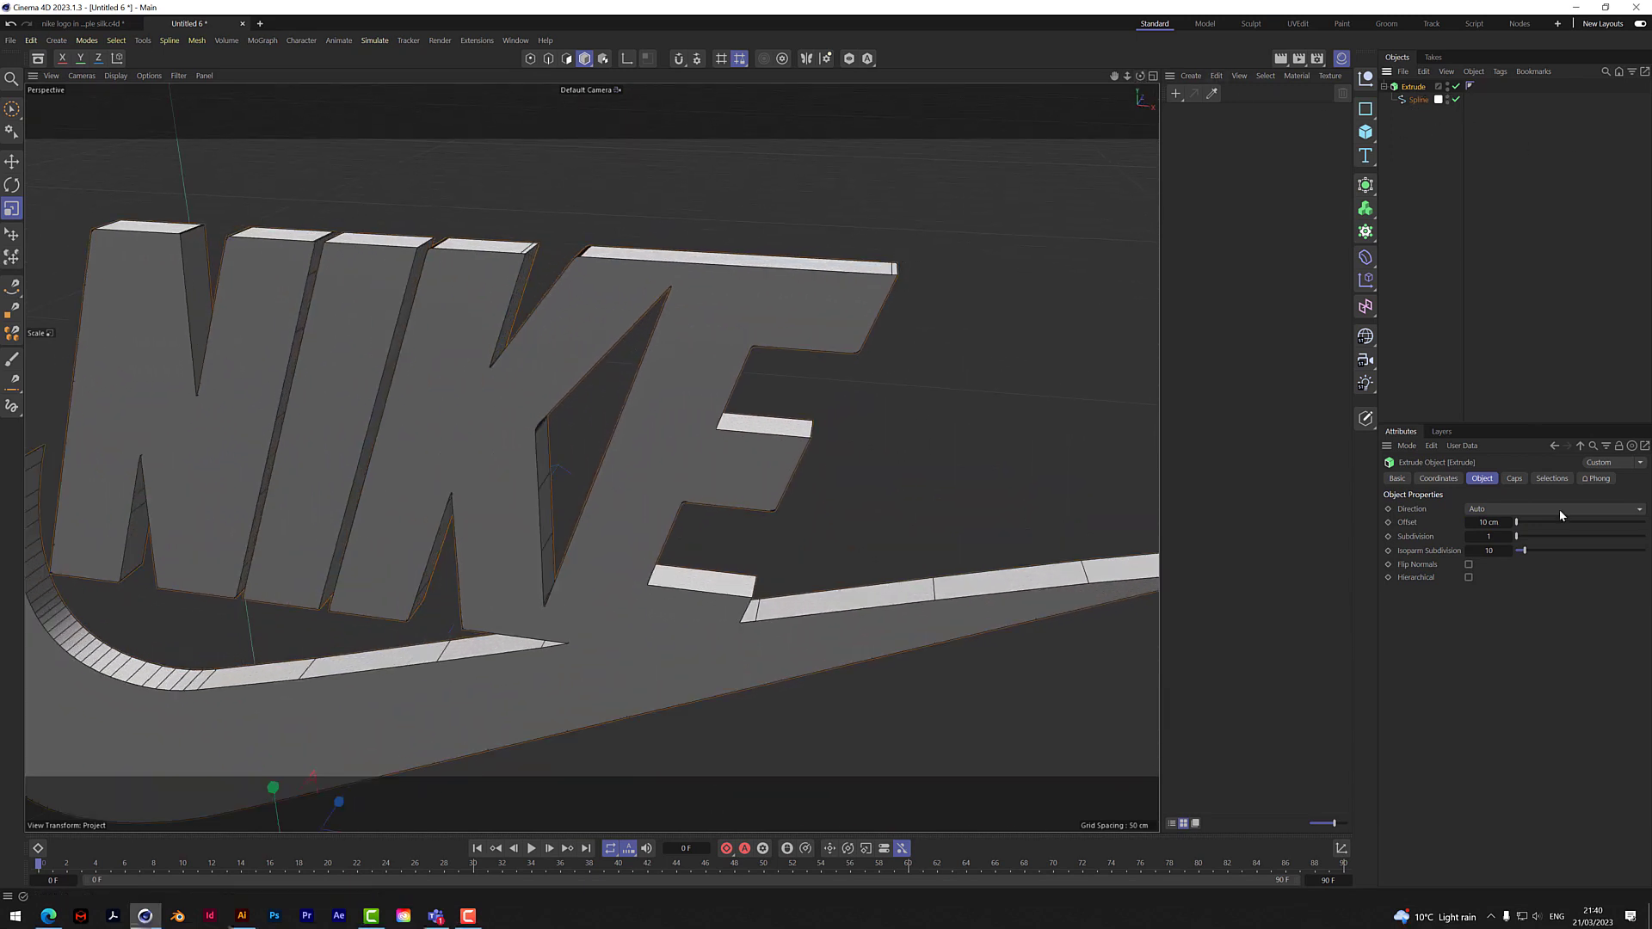
click(1515, 479)
double_click(1481, 586)
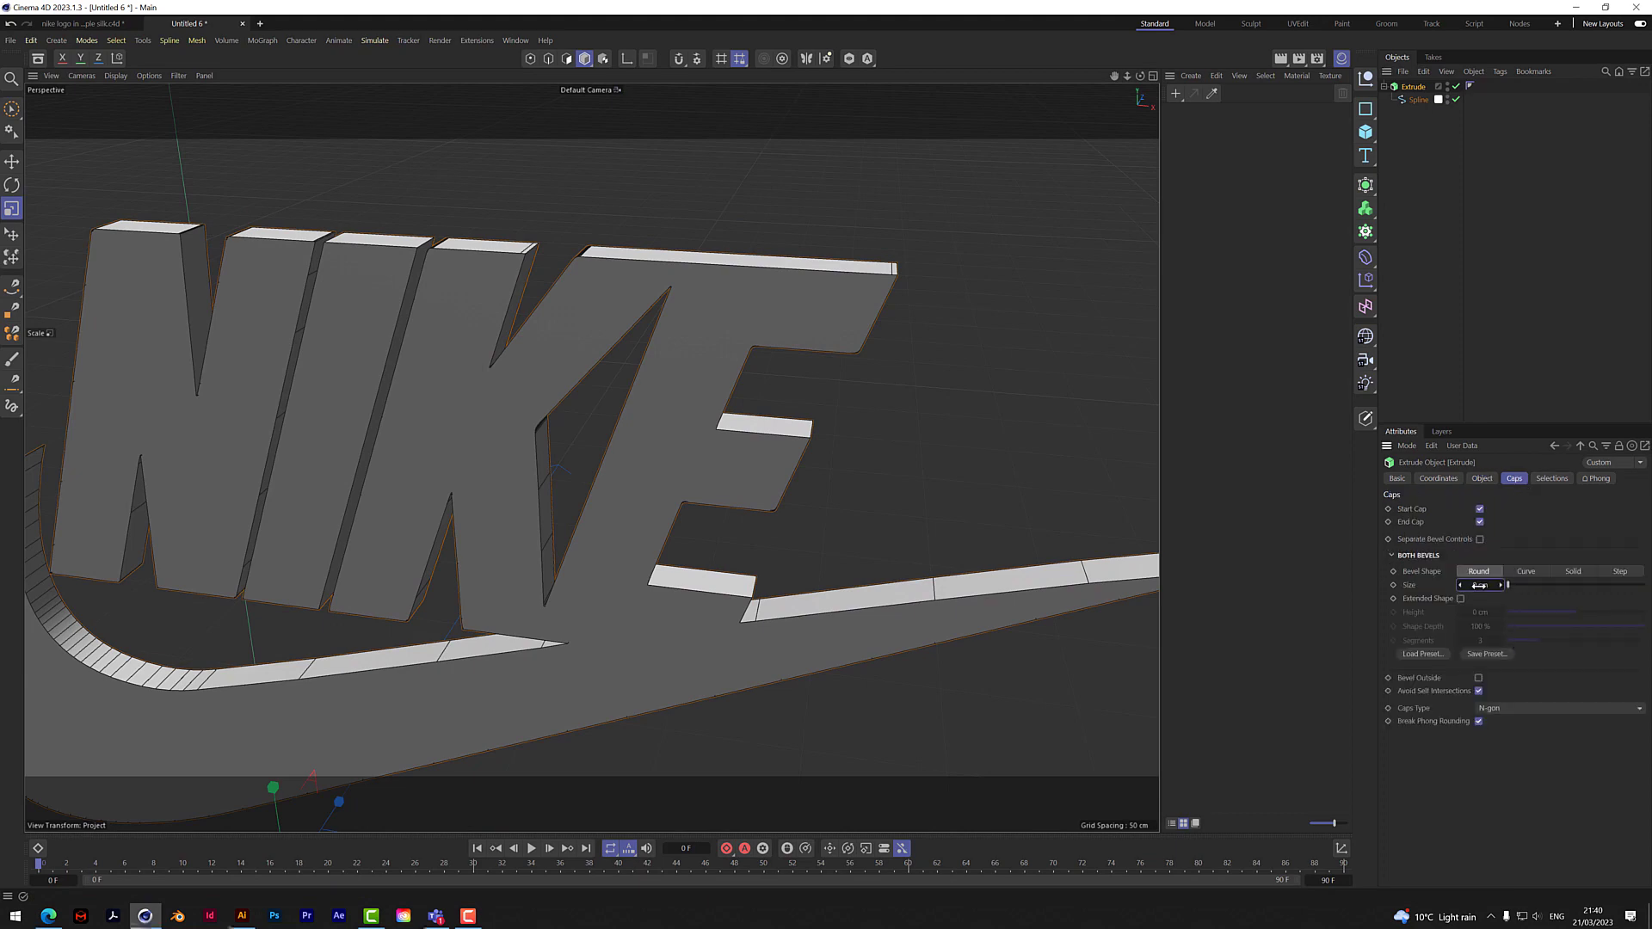
text(1)
key(Return)
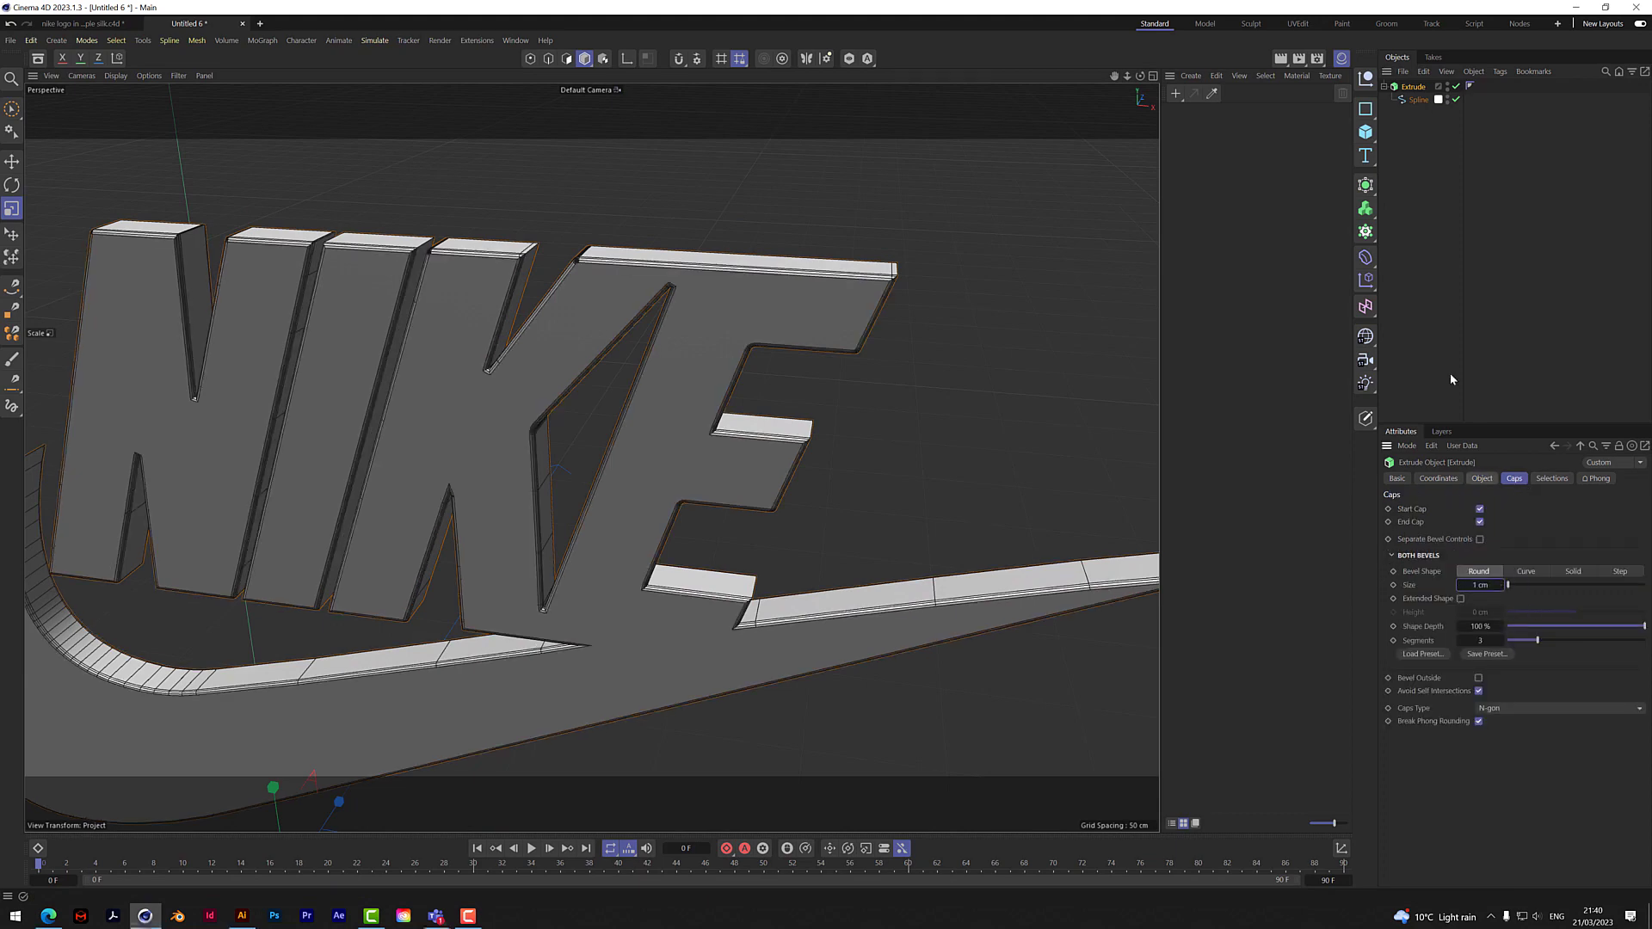
mouse_move(1140, 75)
mouse_down()
mouse_move(1028, 54)
mouse_move(1106, 95)
mouse_move(1118, 89)
mouse_move(1093, 62)
mouse_move(1140, 76)
mouse_move(1132, 89)
mouse_move(1222, 82)
mouse_move(1123, 77)
mouse_move(1143, 87)
mouse_up()
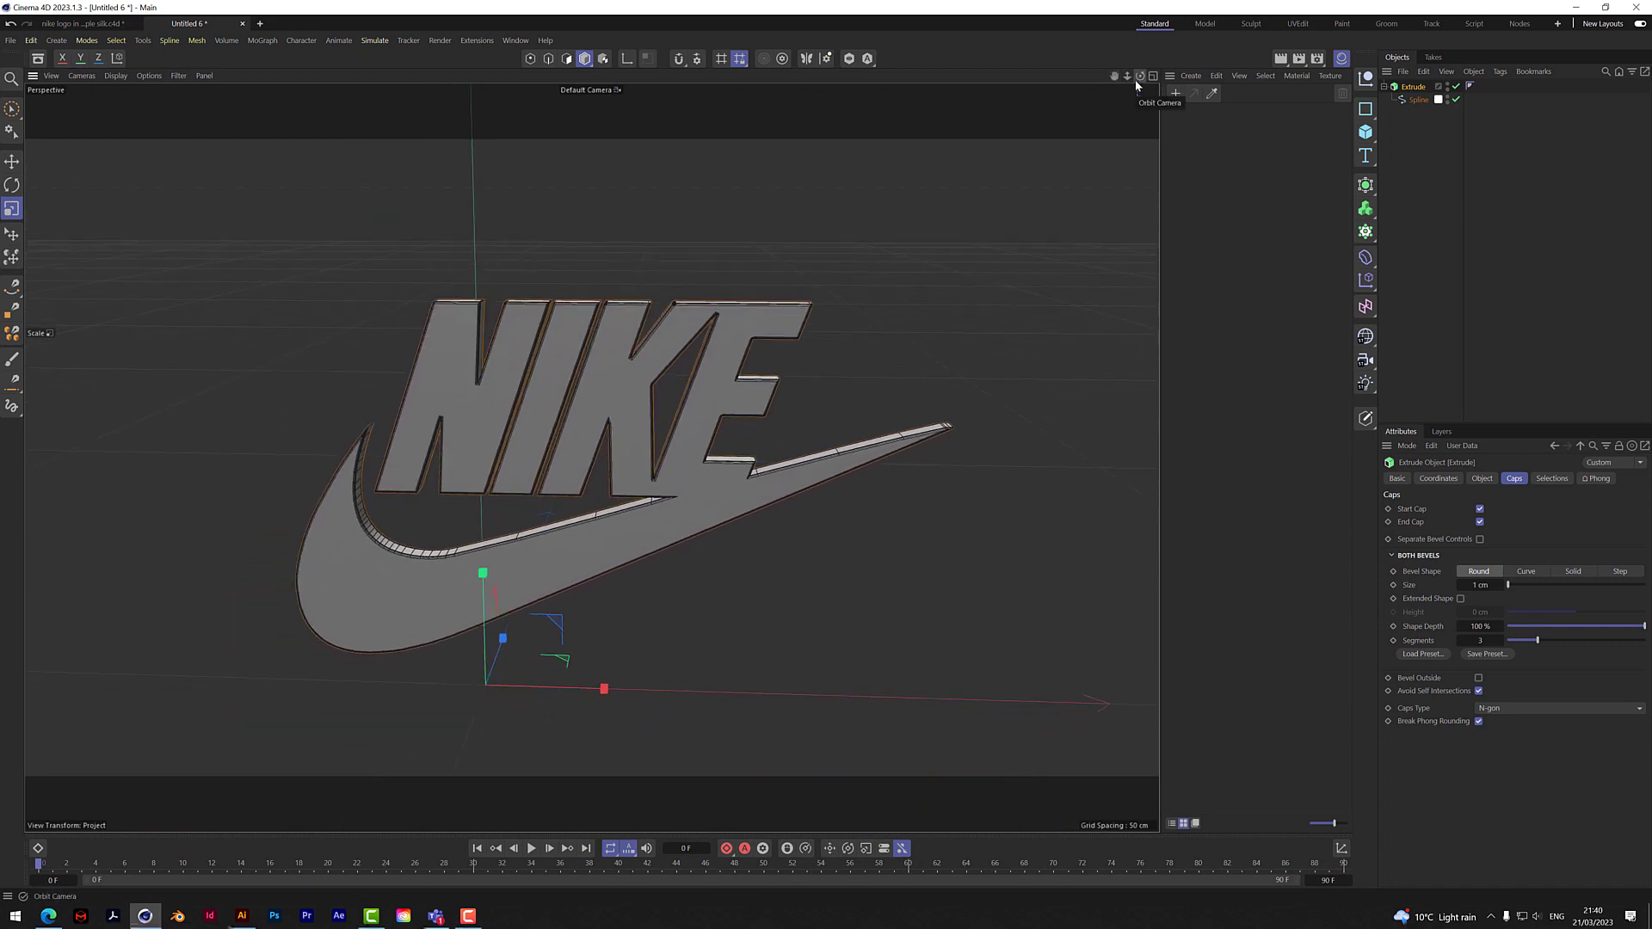
Step: Add a plane to the scene and set its orientation to +Z so it stands upright behind the logo
click(1365, 133)
click(1409, 195)
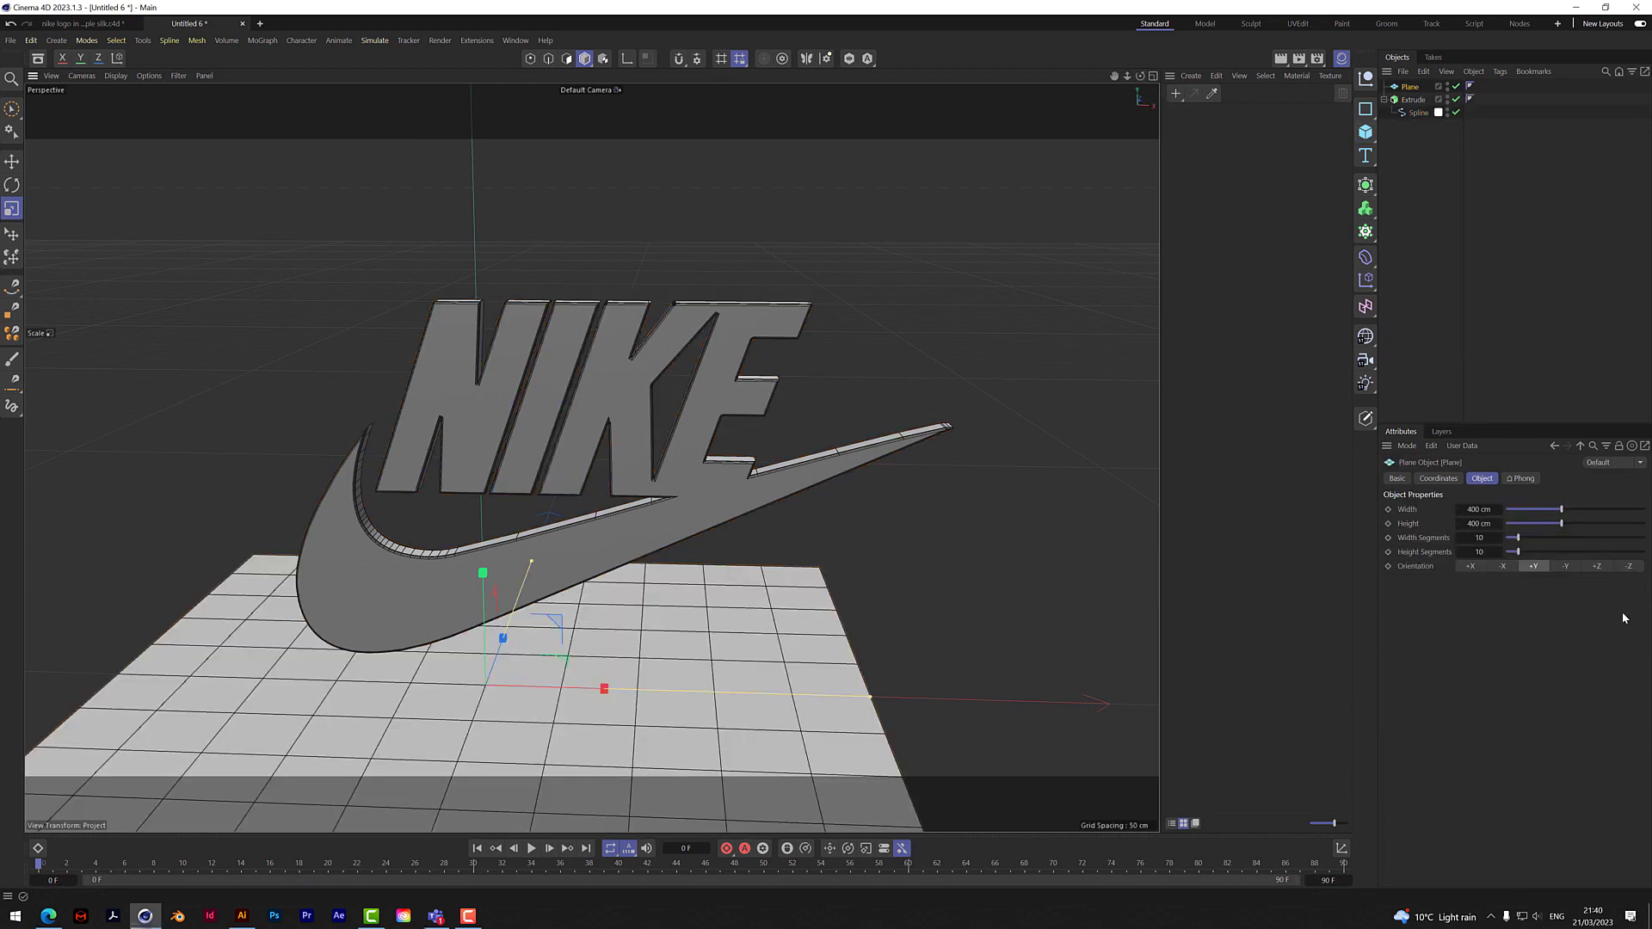
click(1597, 565)
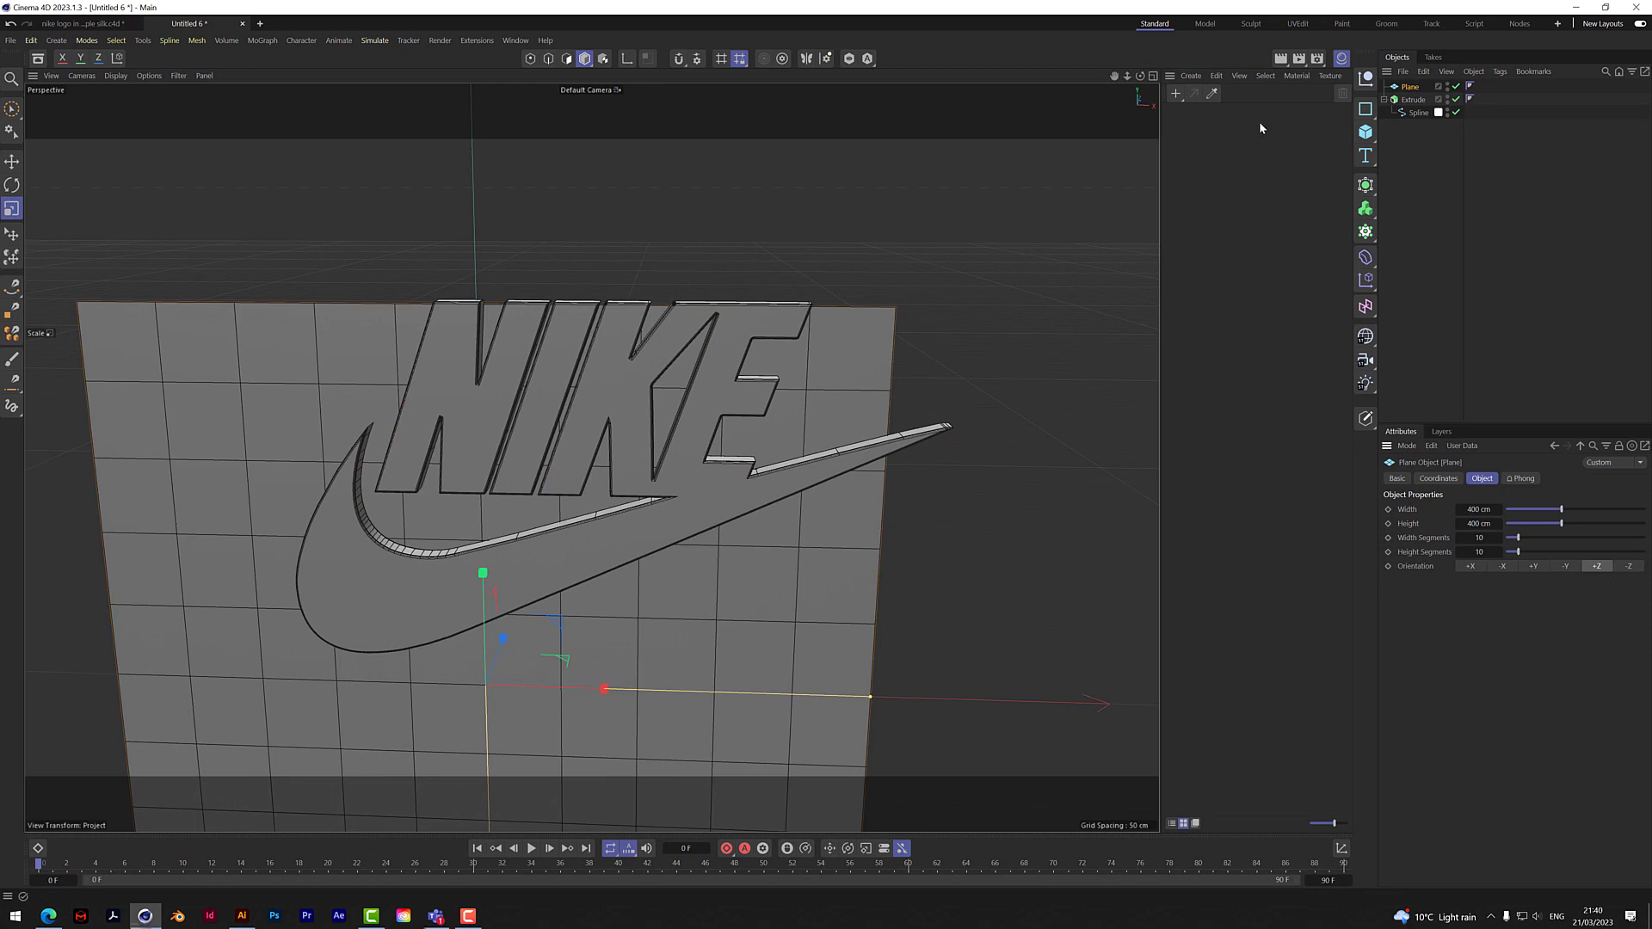
Step: Move the plane up along Y and sideways along X so it is roughly centred on the Nike logo
mouse_move(1127, 77)
mouse_down()
mouse_move(1028, 82)
mouse_move(1137, 79)
mouse_up()
key(9)
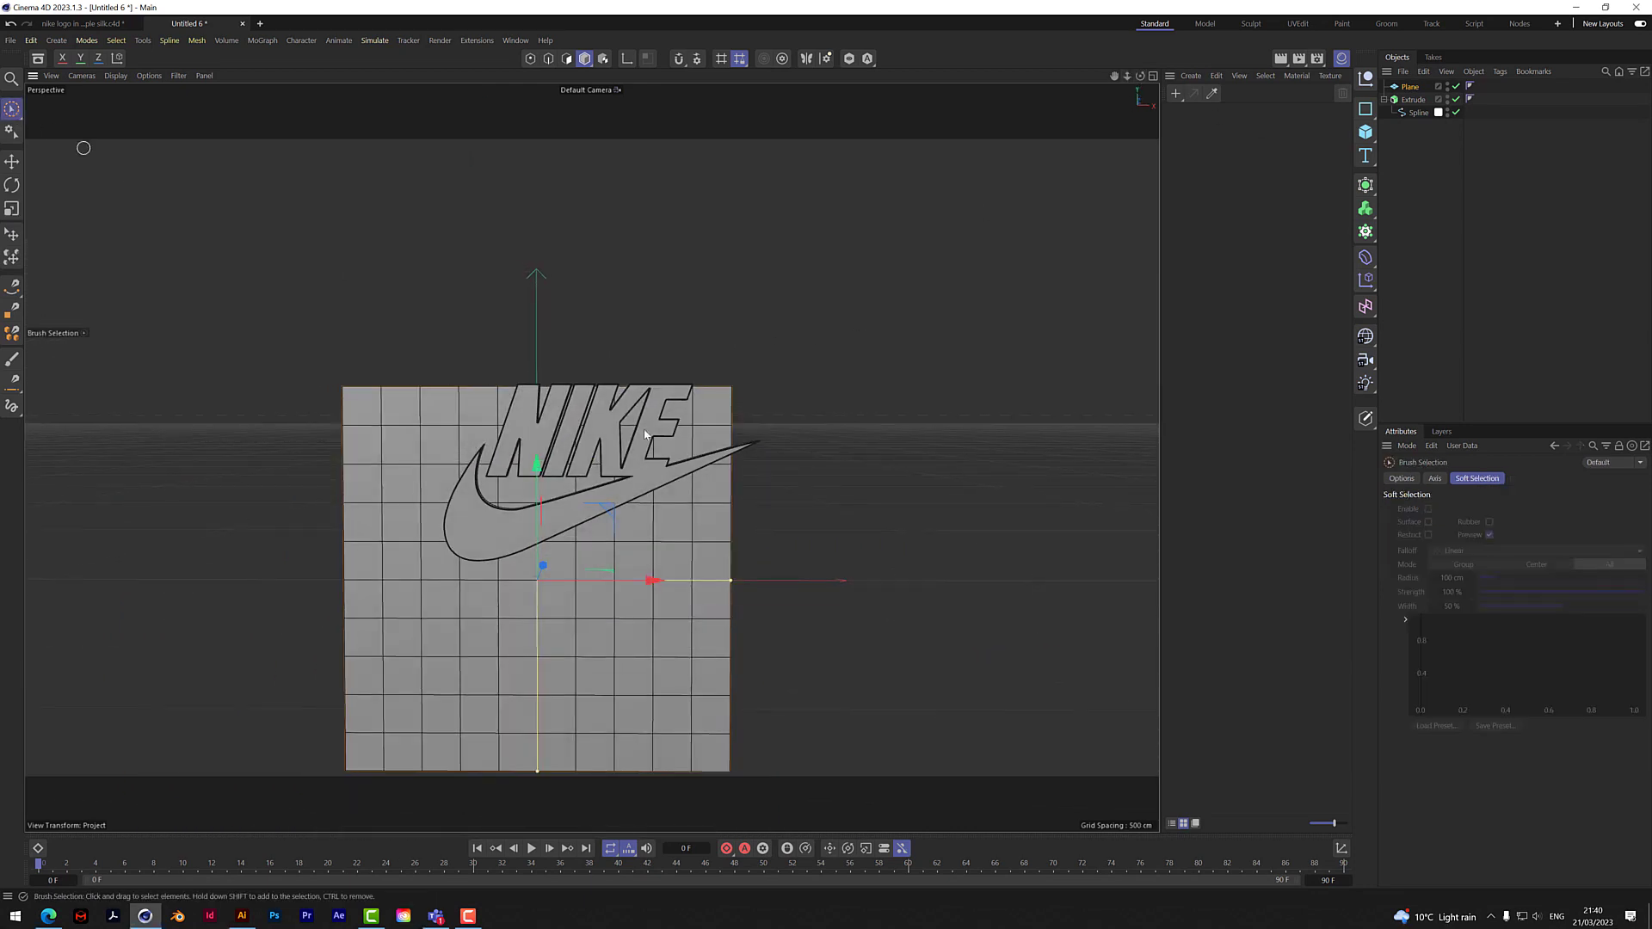
drag(538, 473, 551, 353)
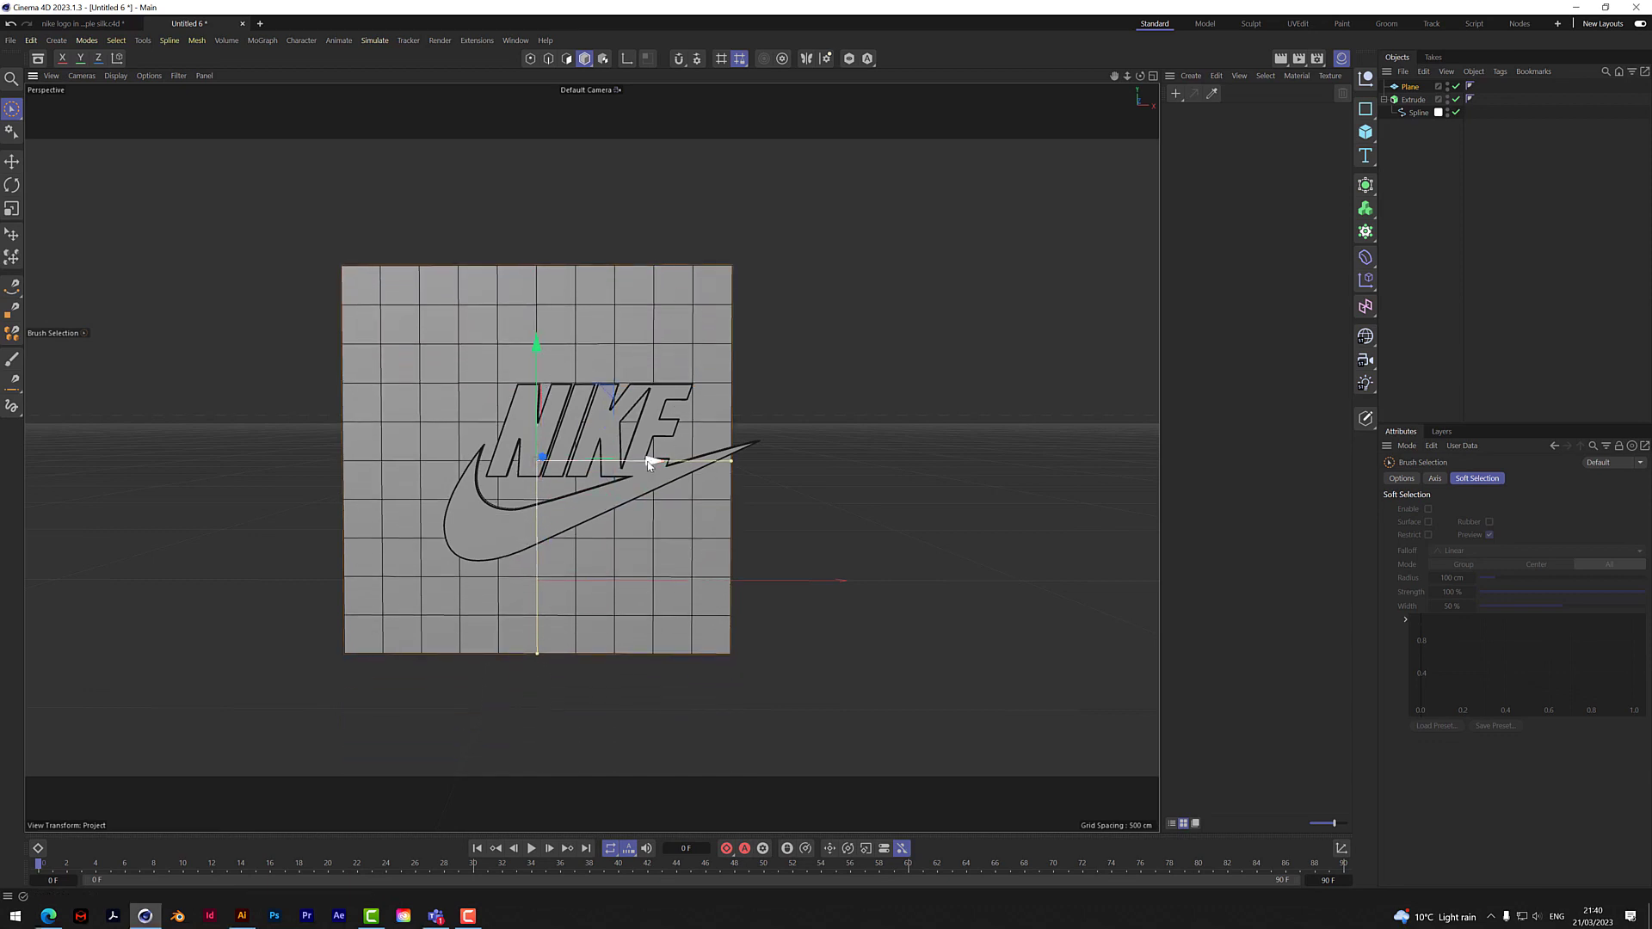
drag(651, 462, 708, 464)
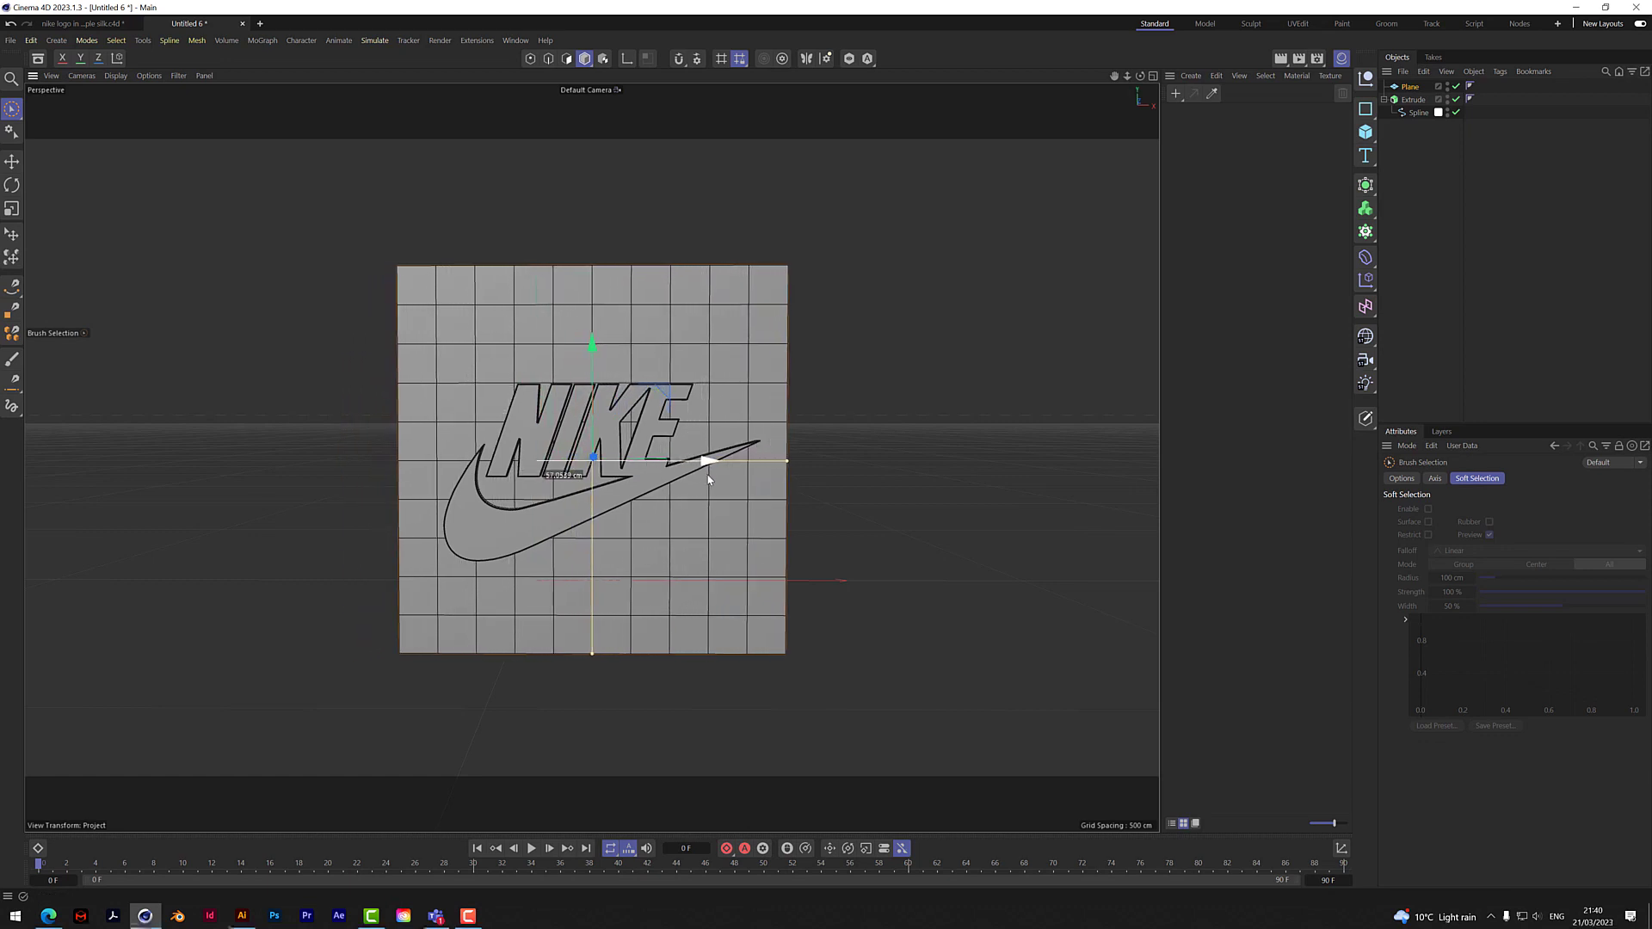
drag(592, 344, 592, 350)
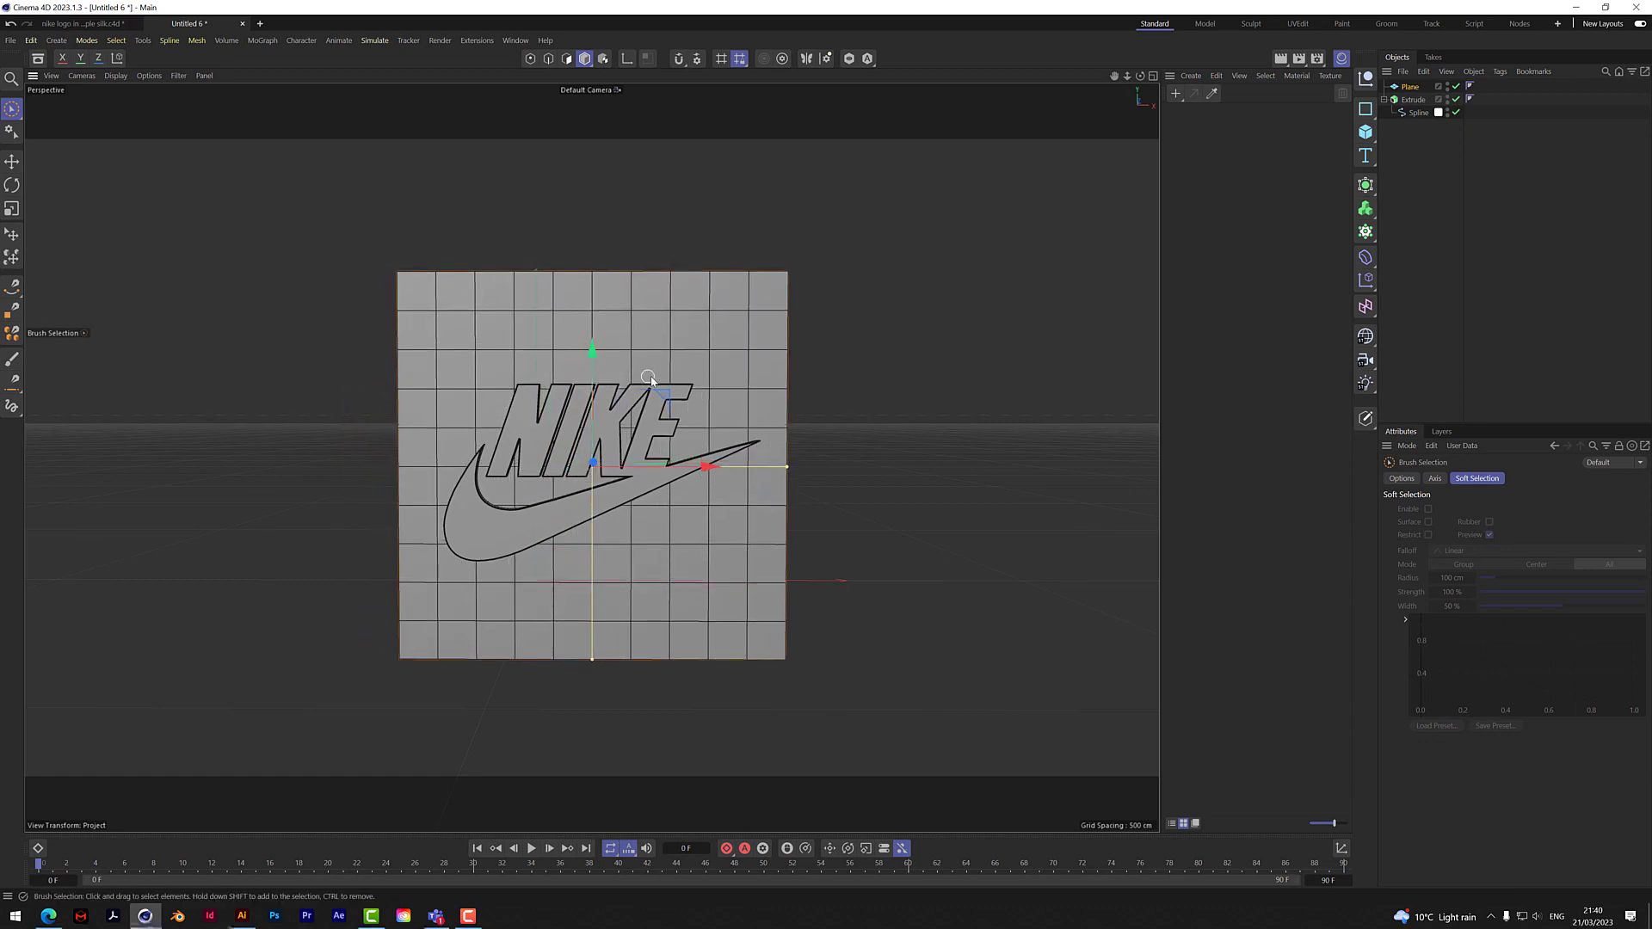
Step: Set the plane's width to 600 cm and its height to 500 cm
click(1410, 87)
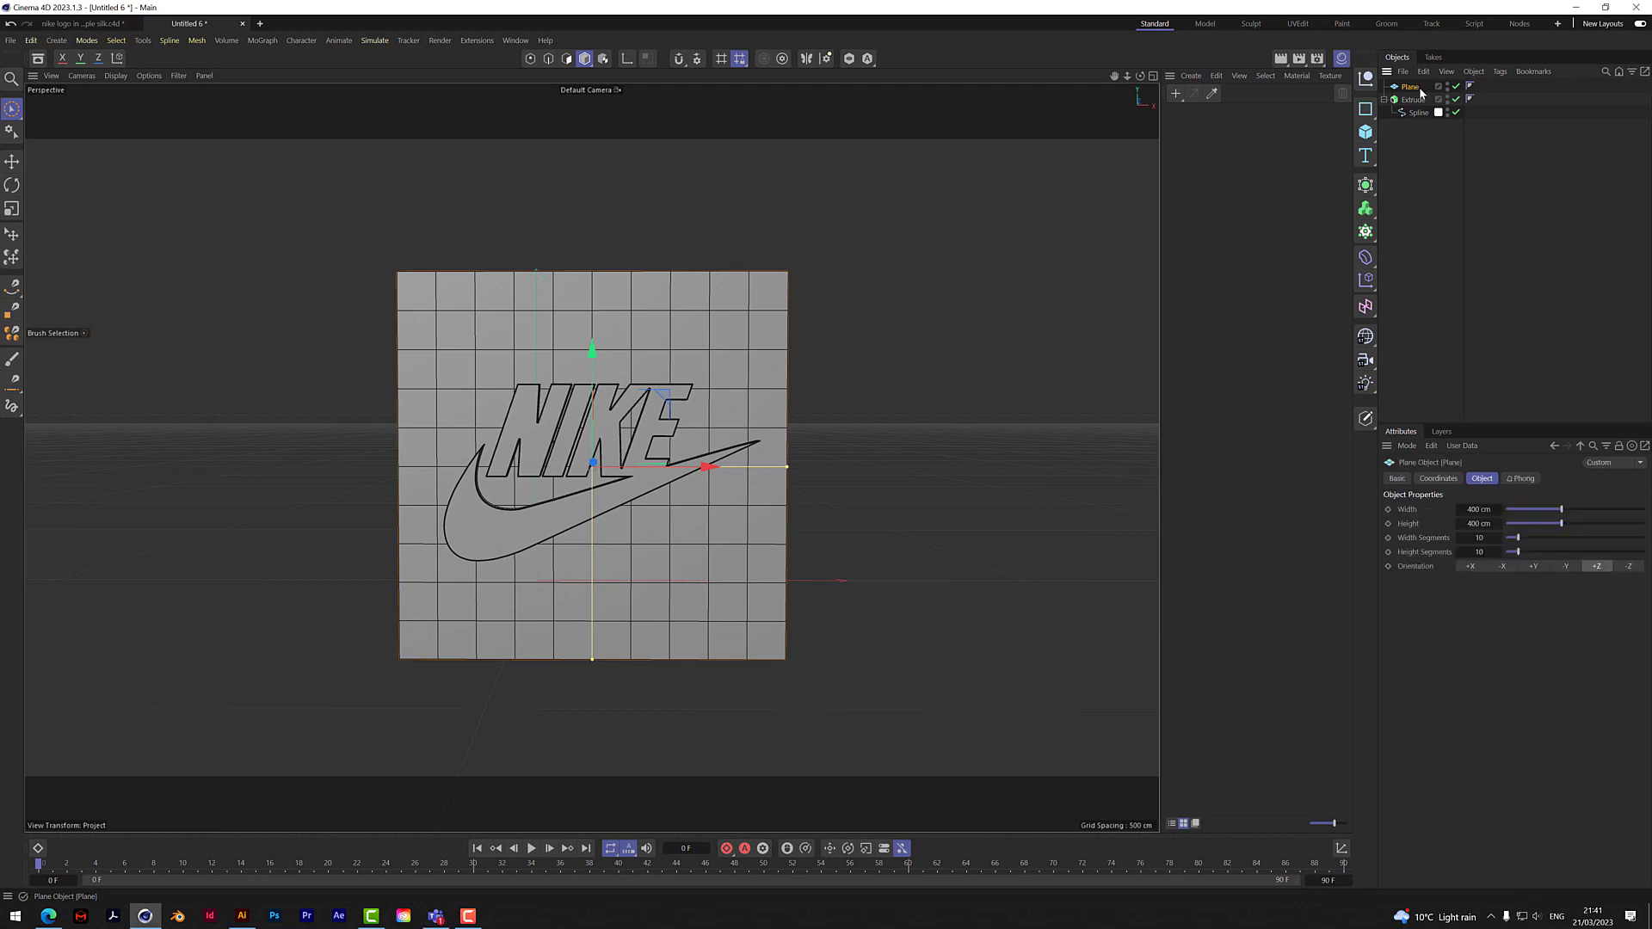
click(1491, 509)
text(600)
click(1487, 524)
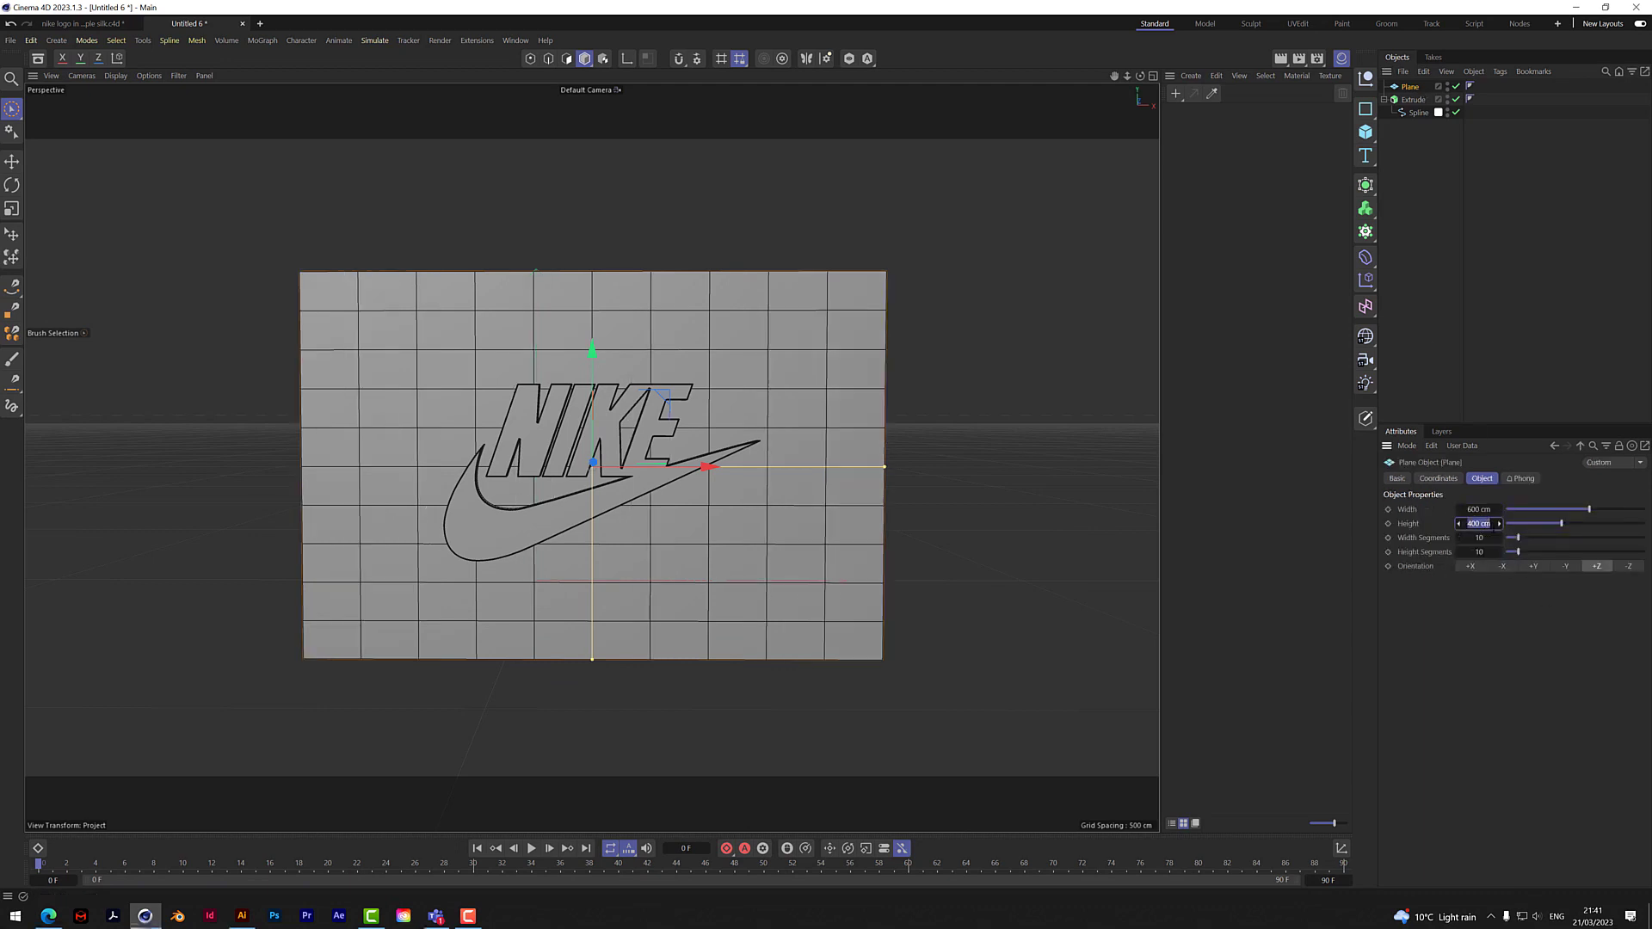
text(500)
key(Return)
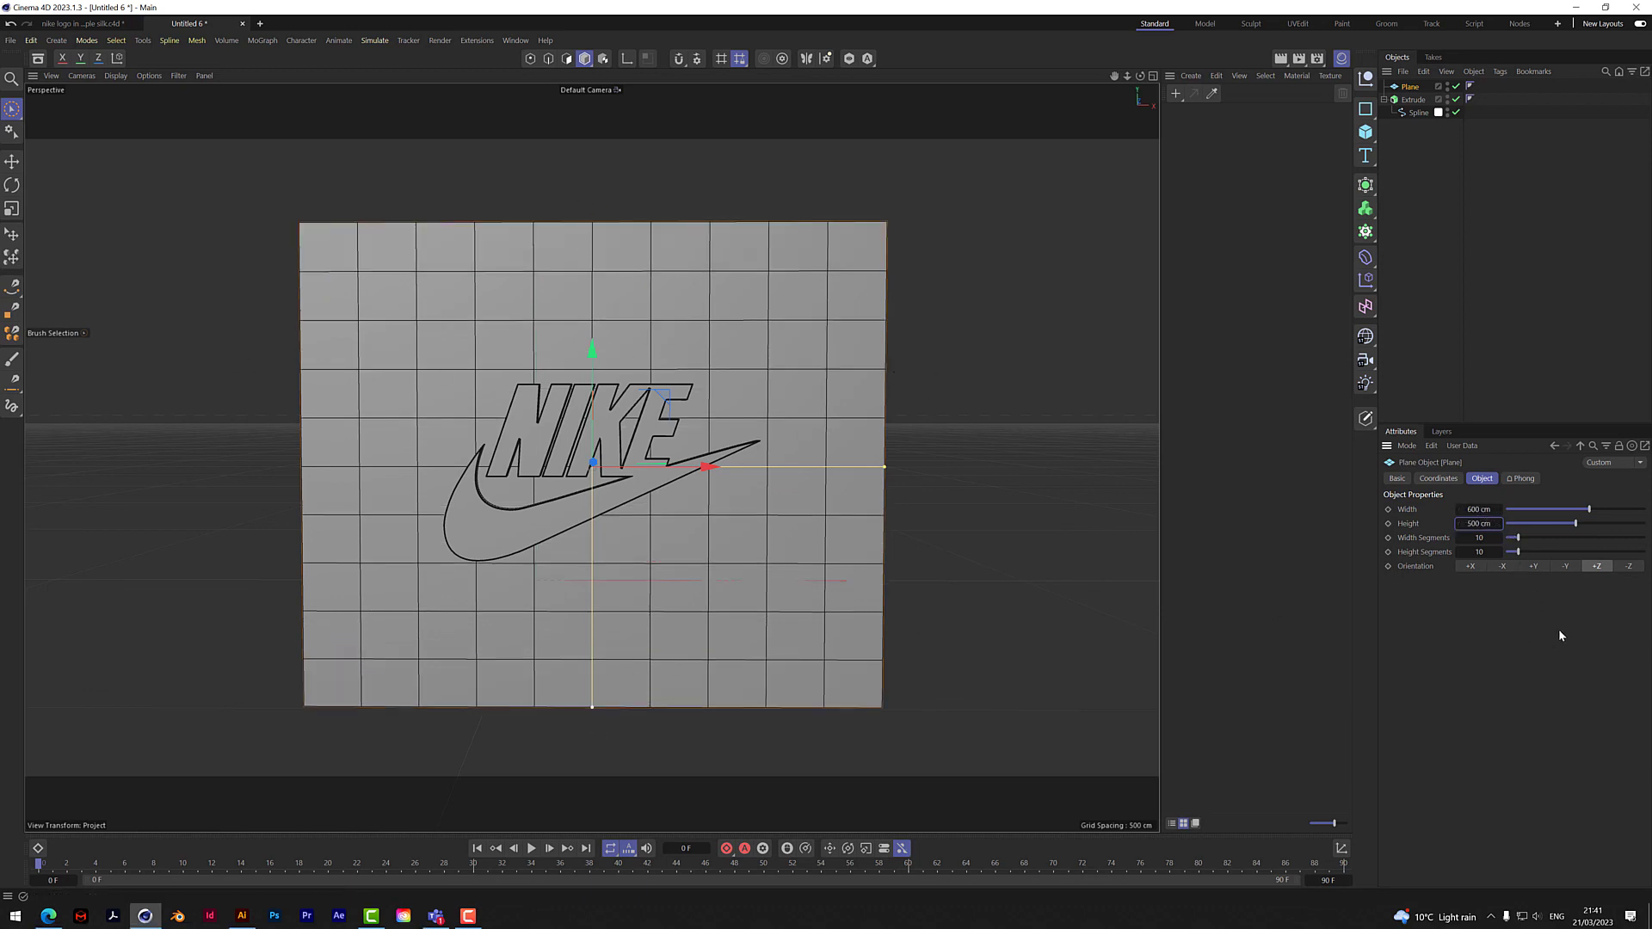
Step: Set the plane's width segments and height segments to 200 each
click(1485, 538)
text(200)
key(Tab)
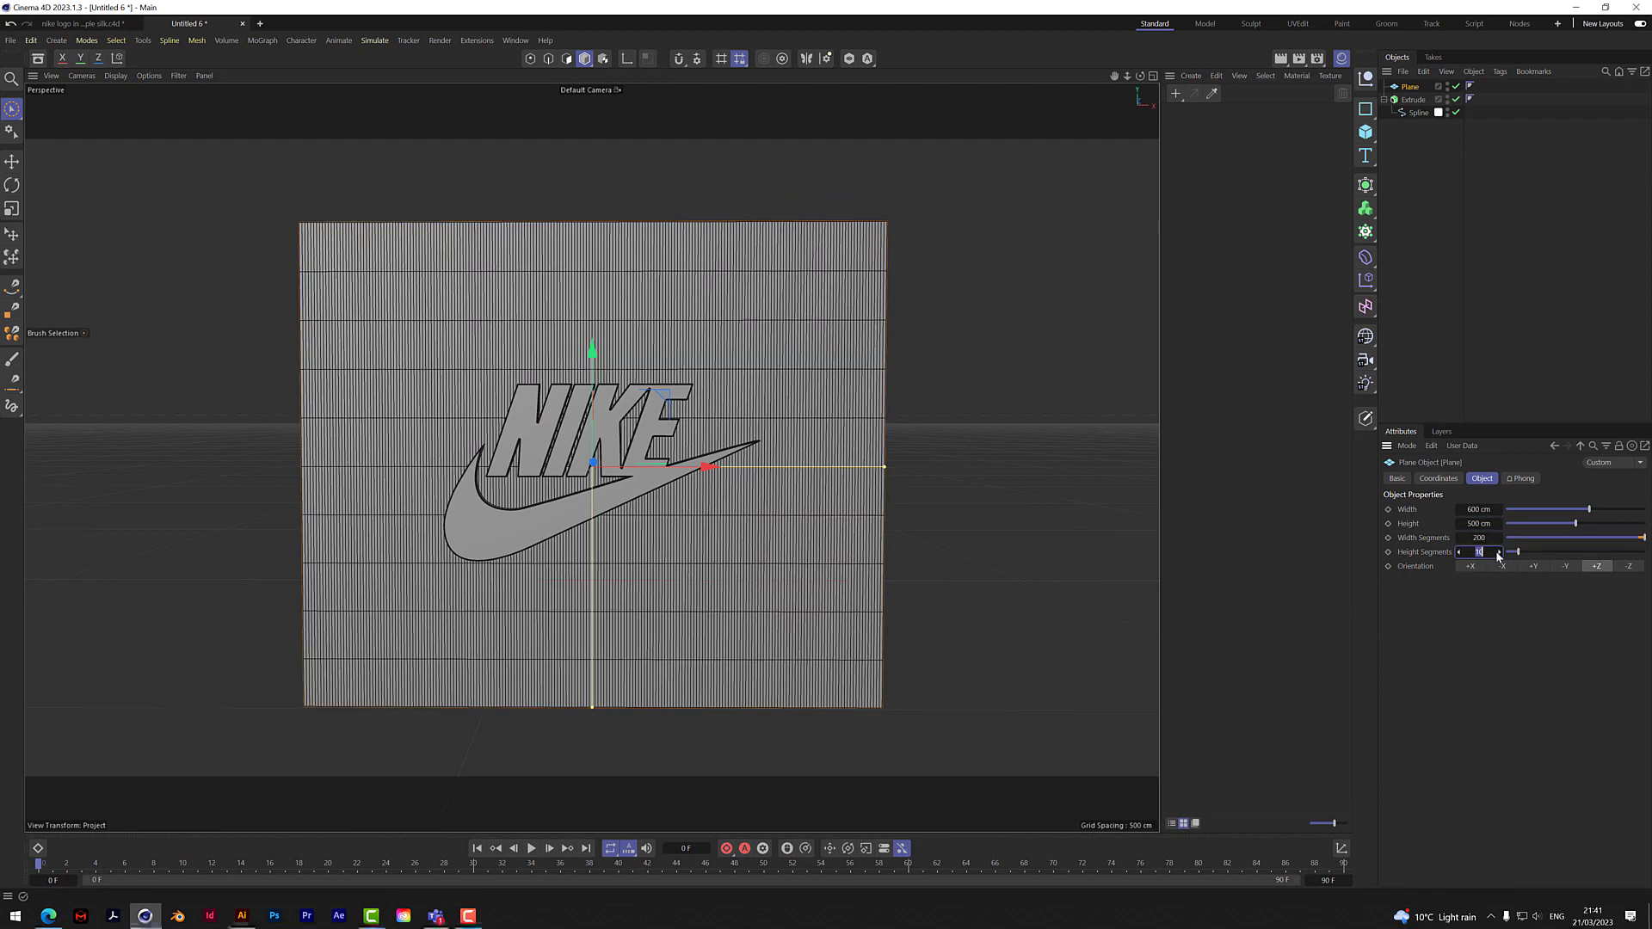
text(200)
key(Return)
Step: Rename the logo's Extrude generator as "nike logo"
scroll(662, 538, up, 5)
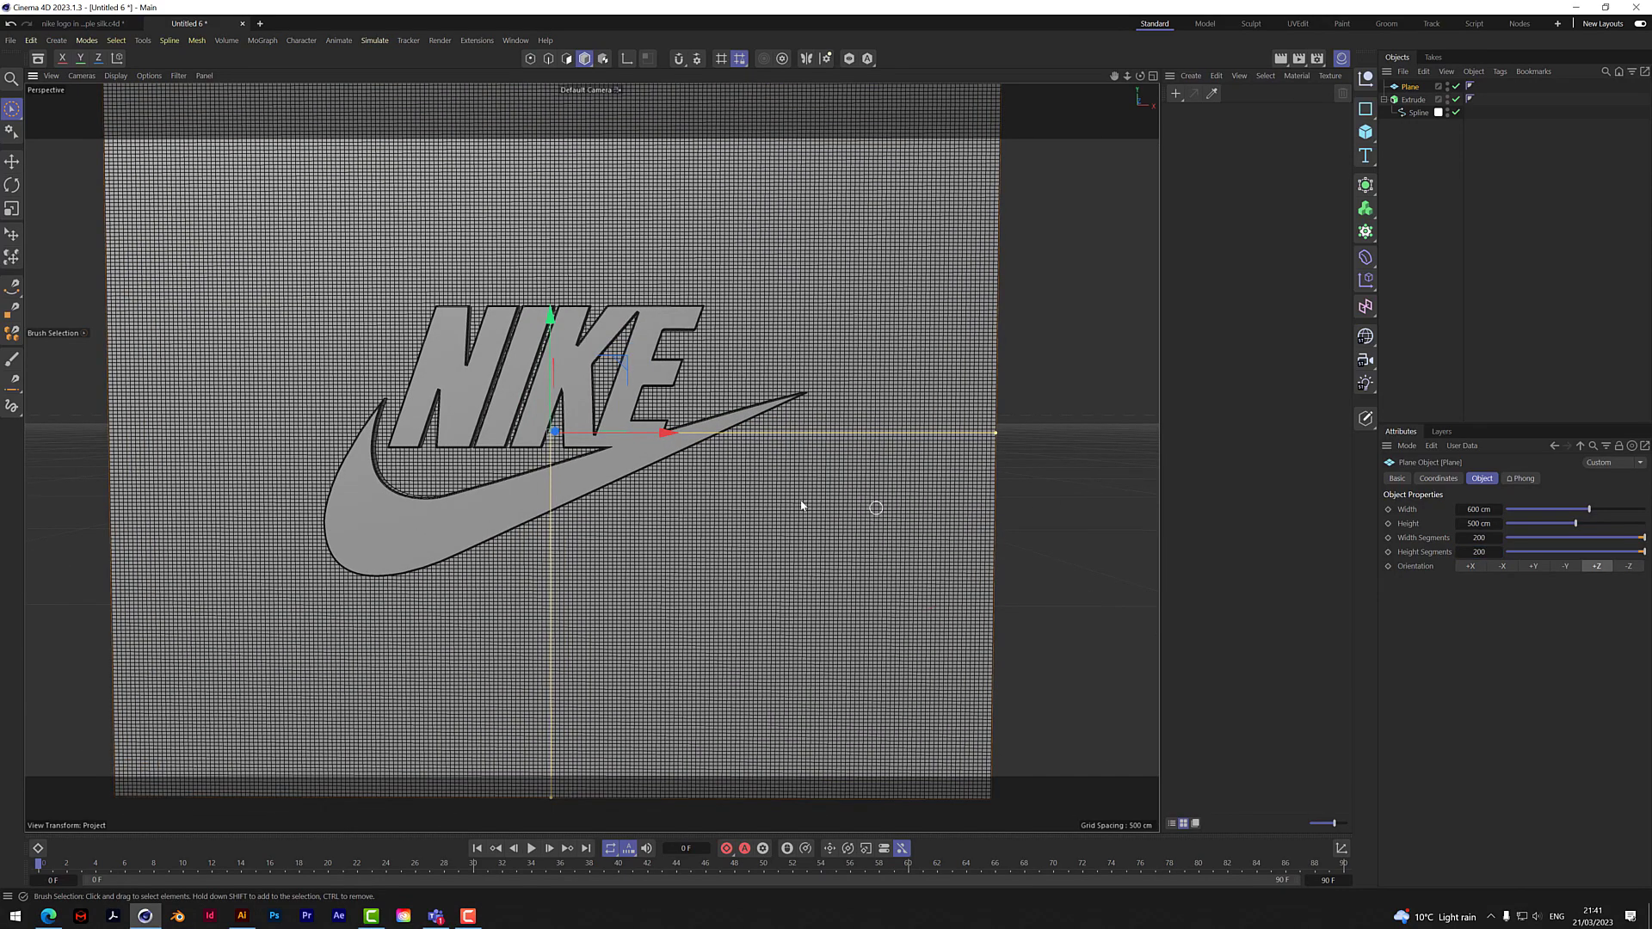
scroll(801, 505, down, 3)
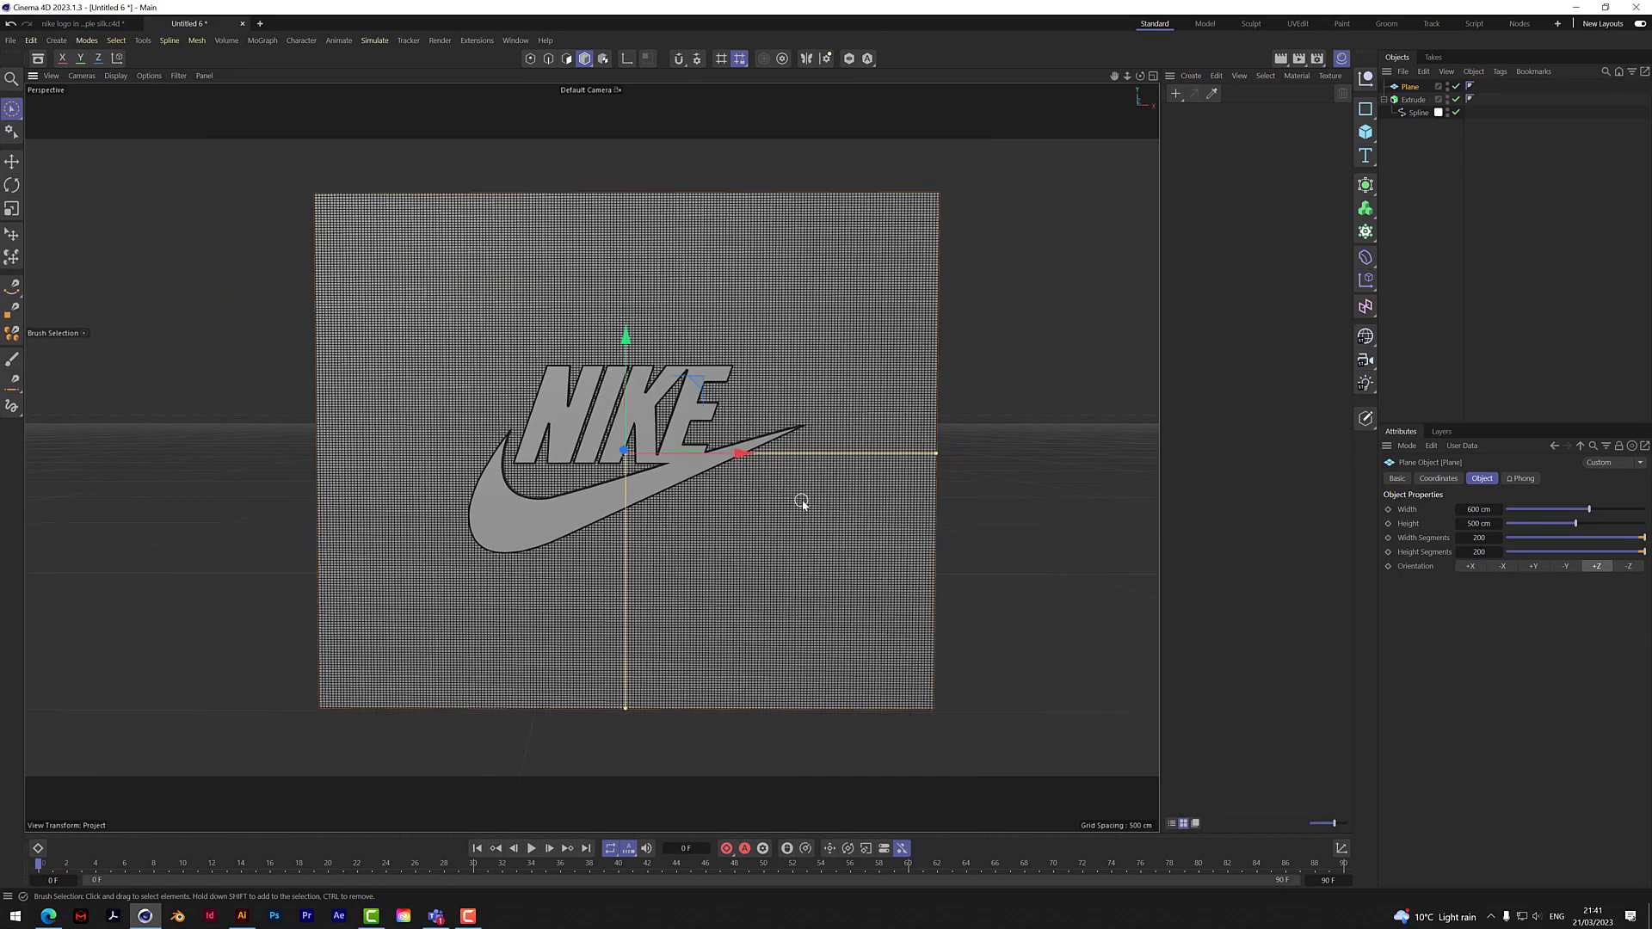
drag(1140, 76, 731, 467)
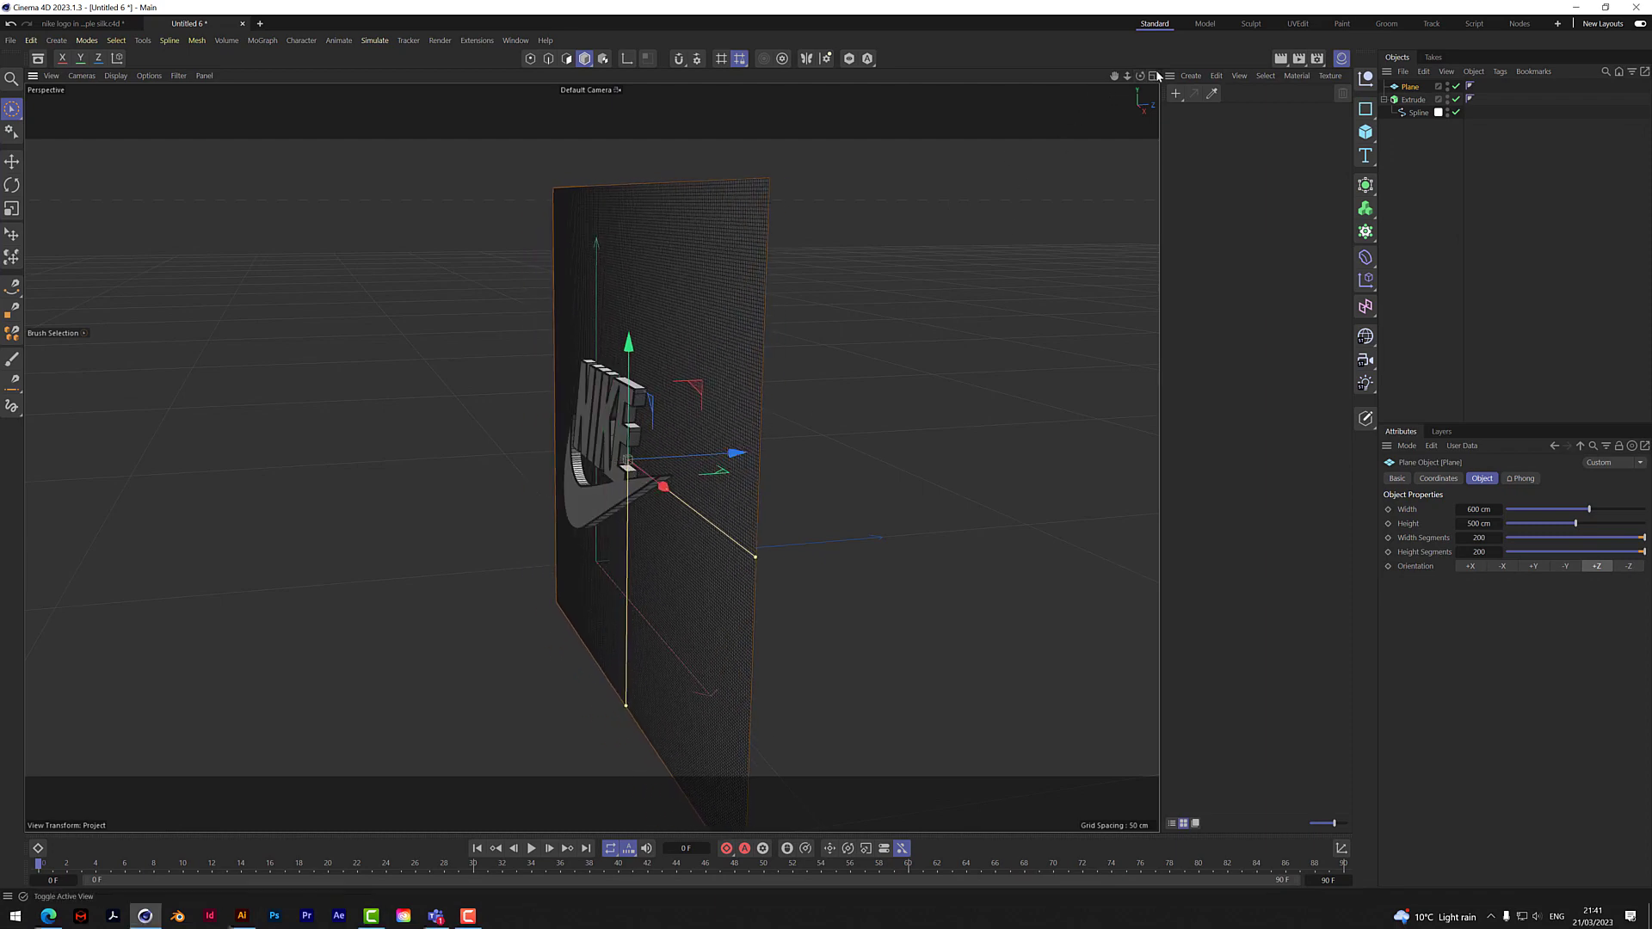
drag(1140, 75, 1463, 40)
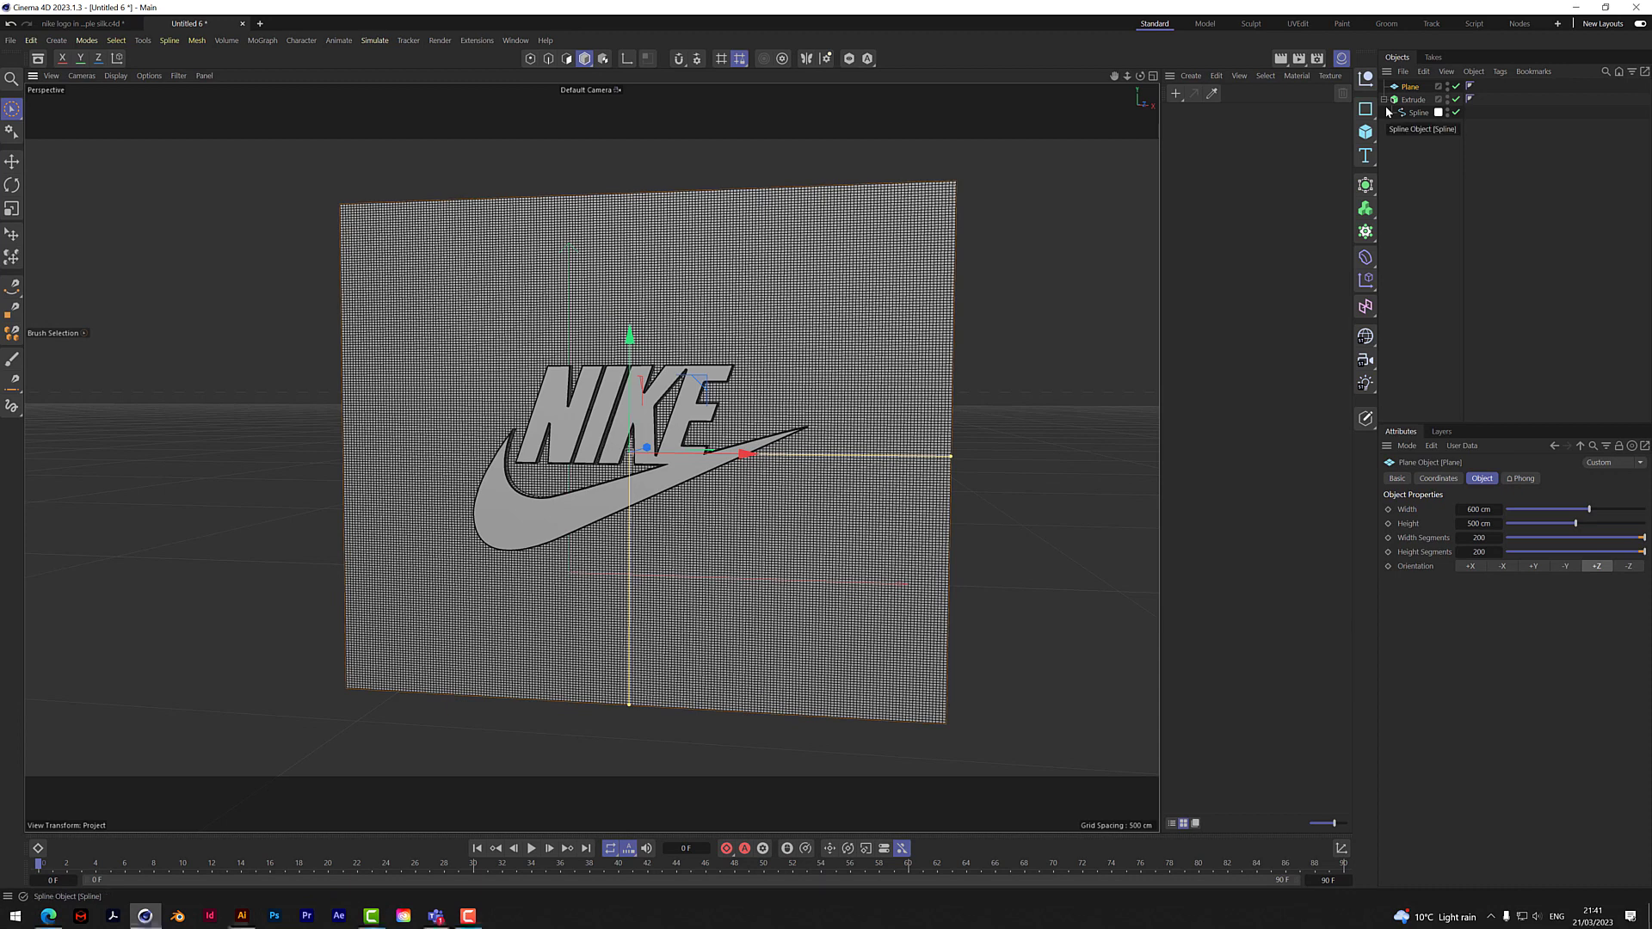
click(1415, 99)
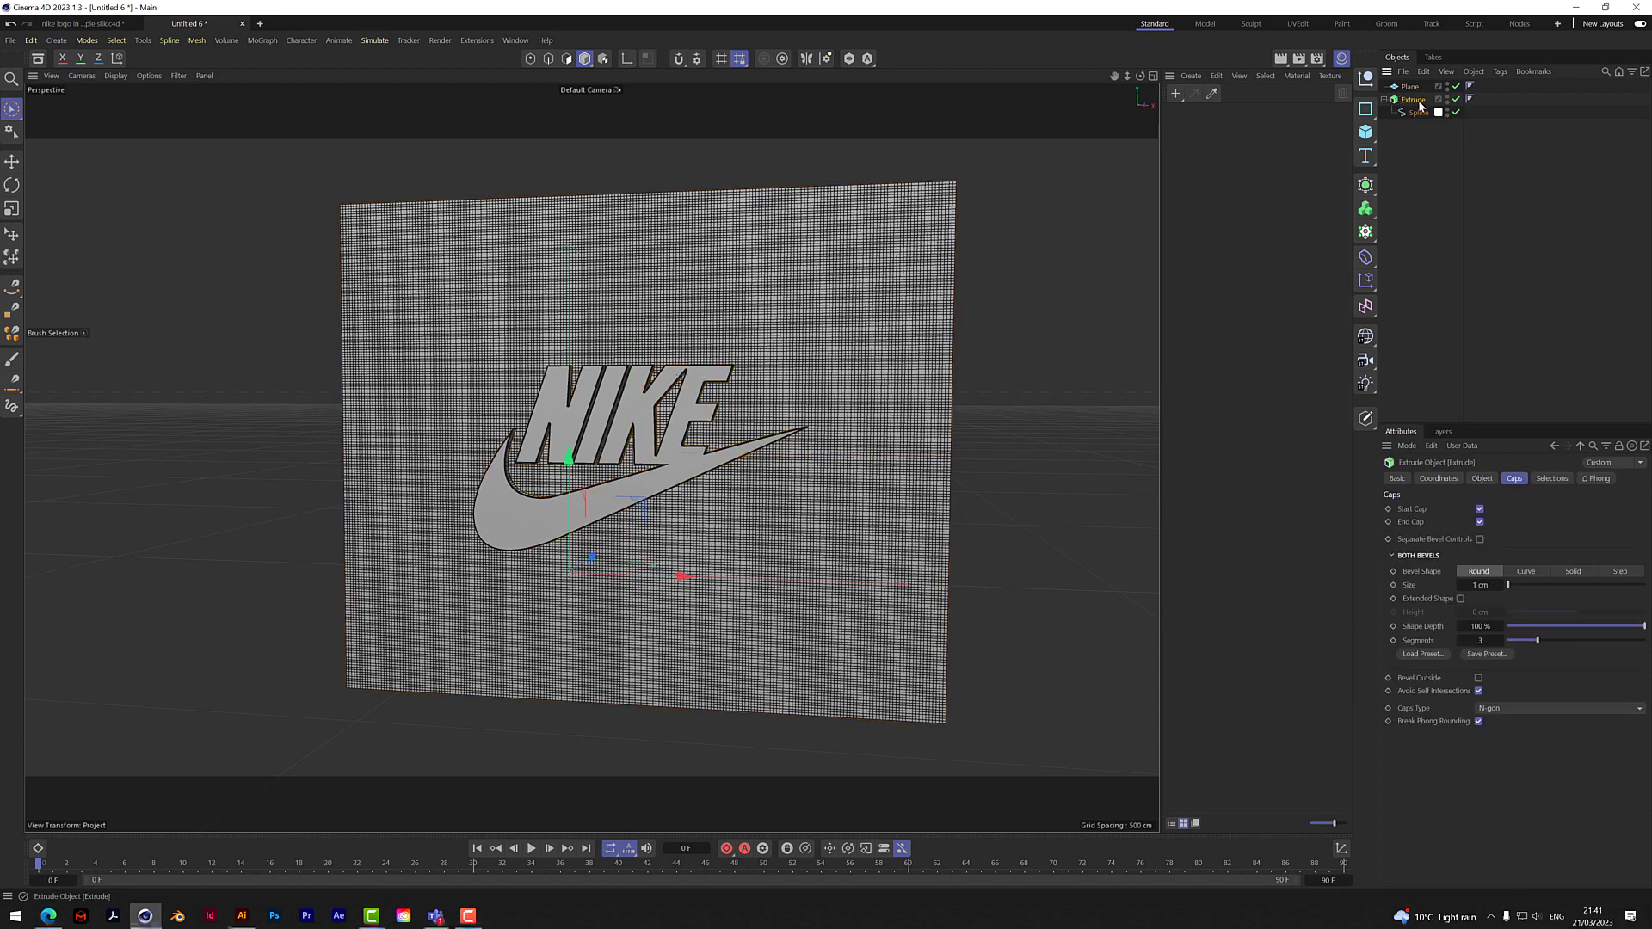
double_click(1421, 100)
text(F)
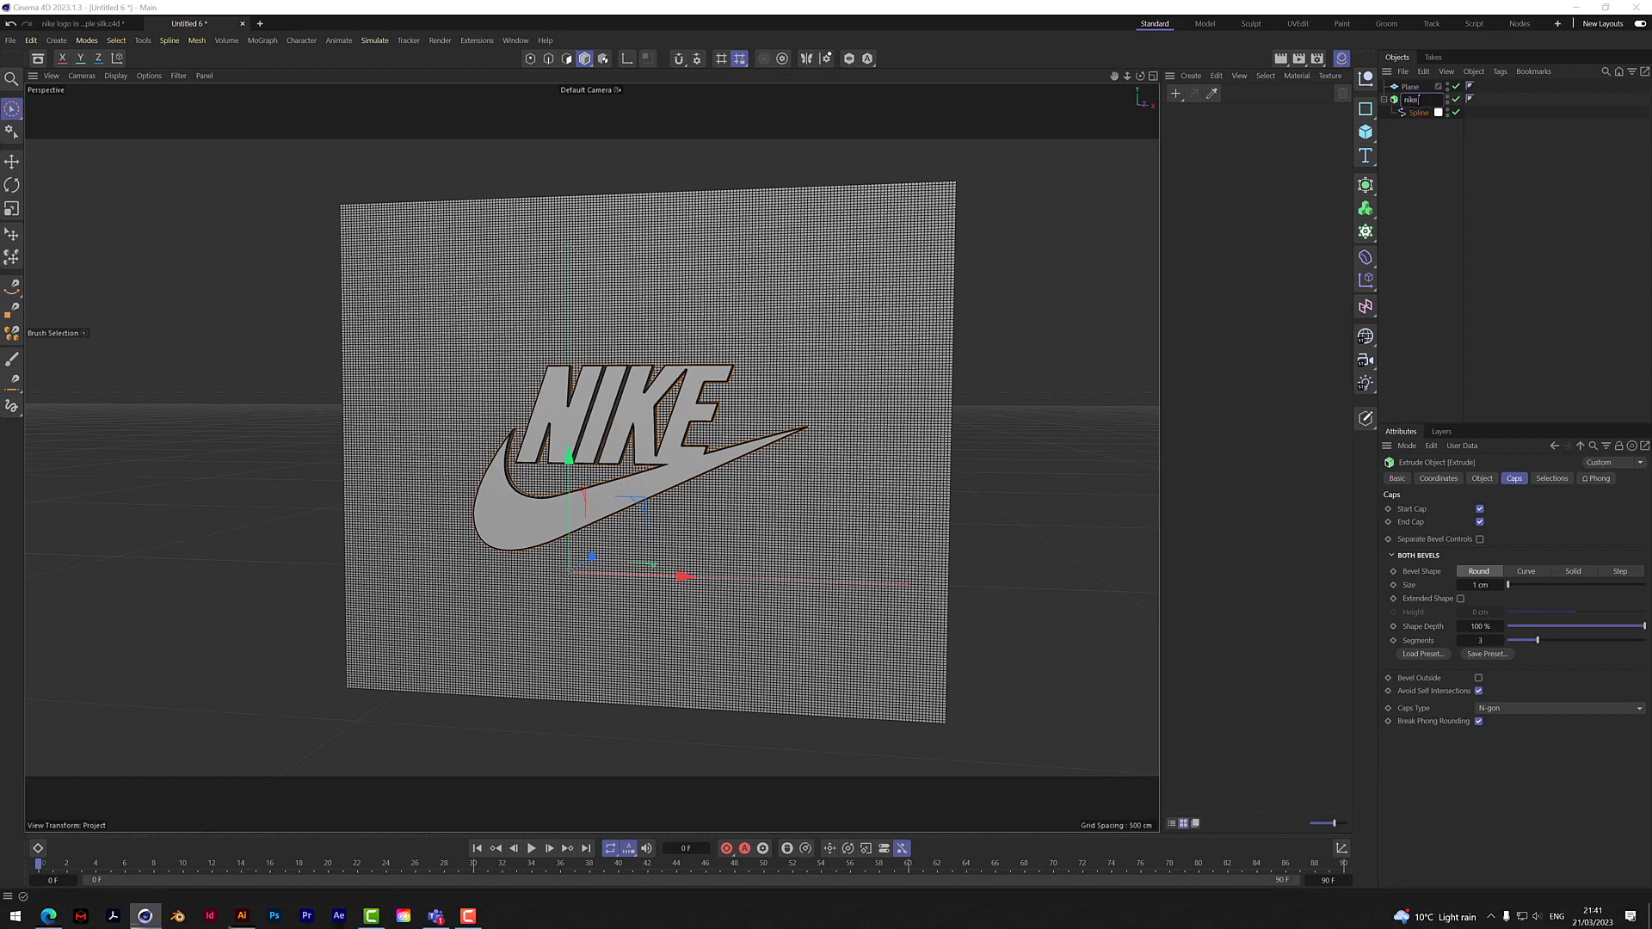
key(Return)
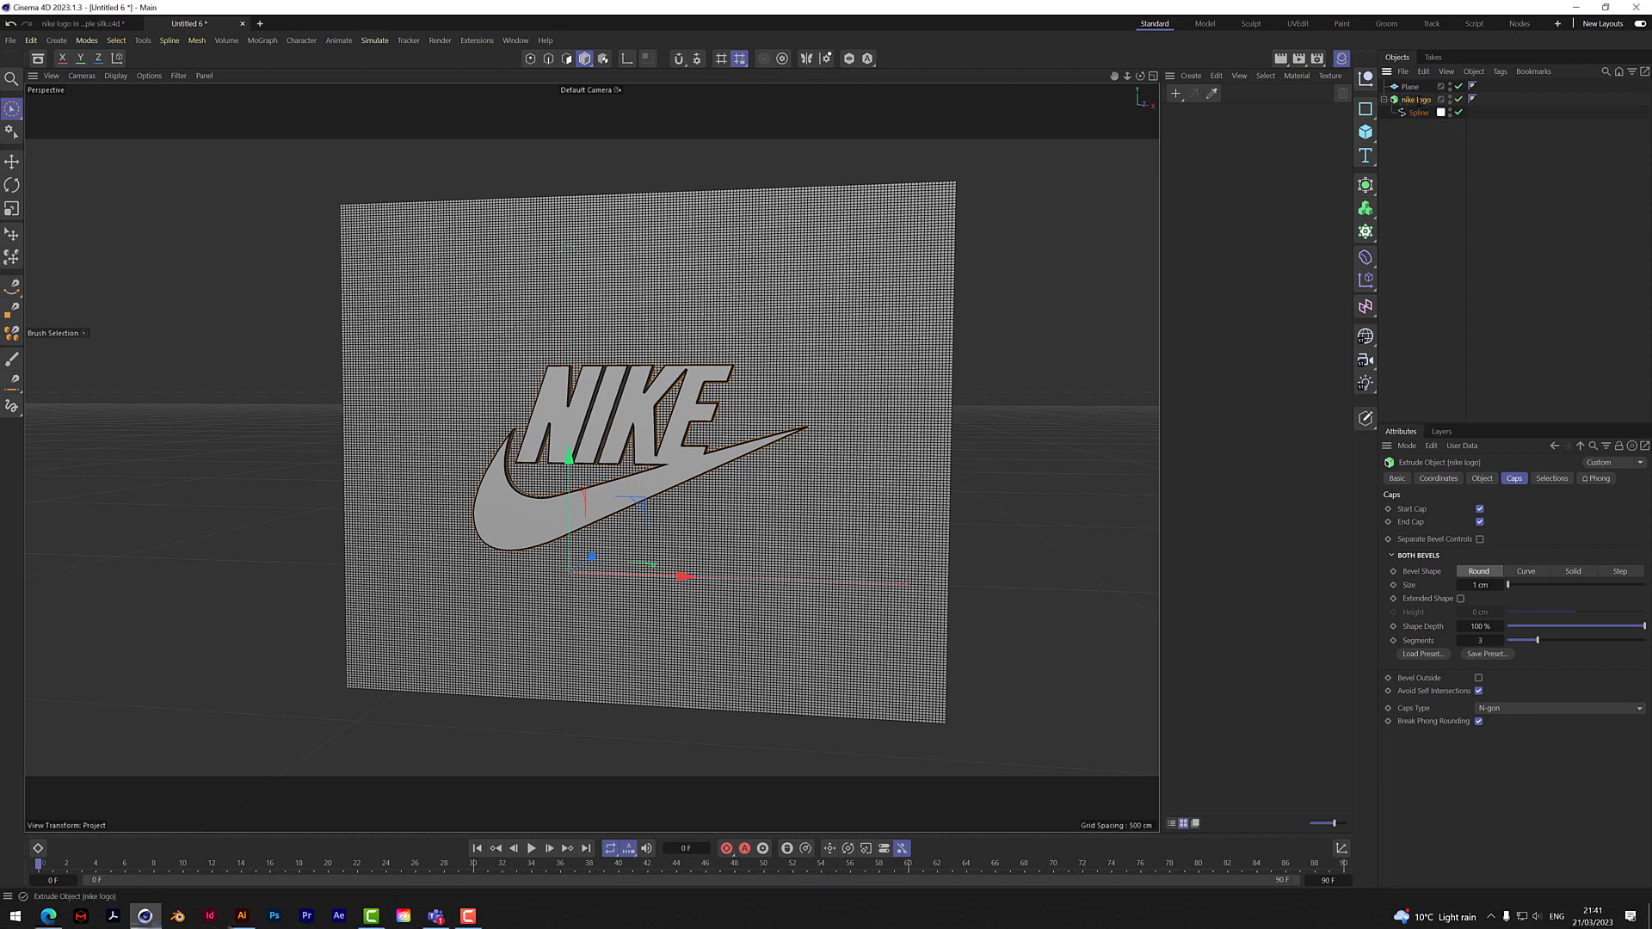
Step: Add a null as the parent of the extruded Nike logo and rename it "move logo"
click(1366, 79)
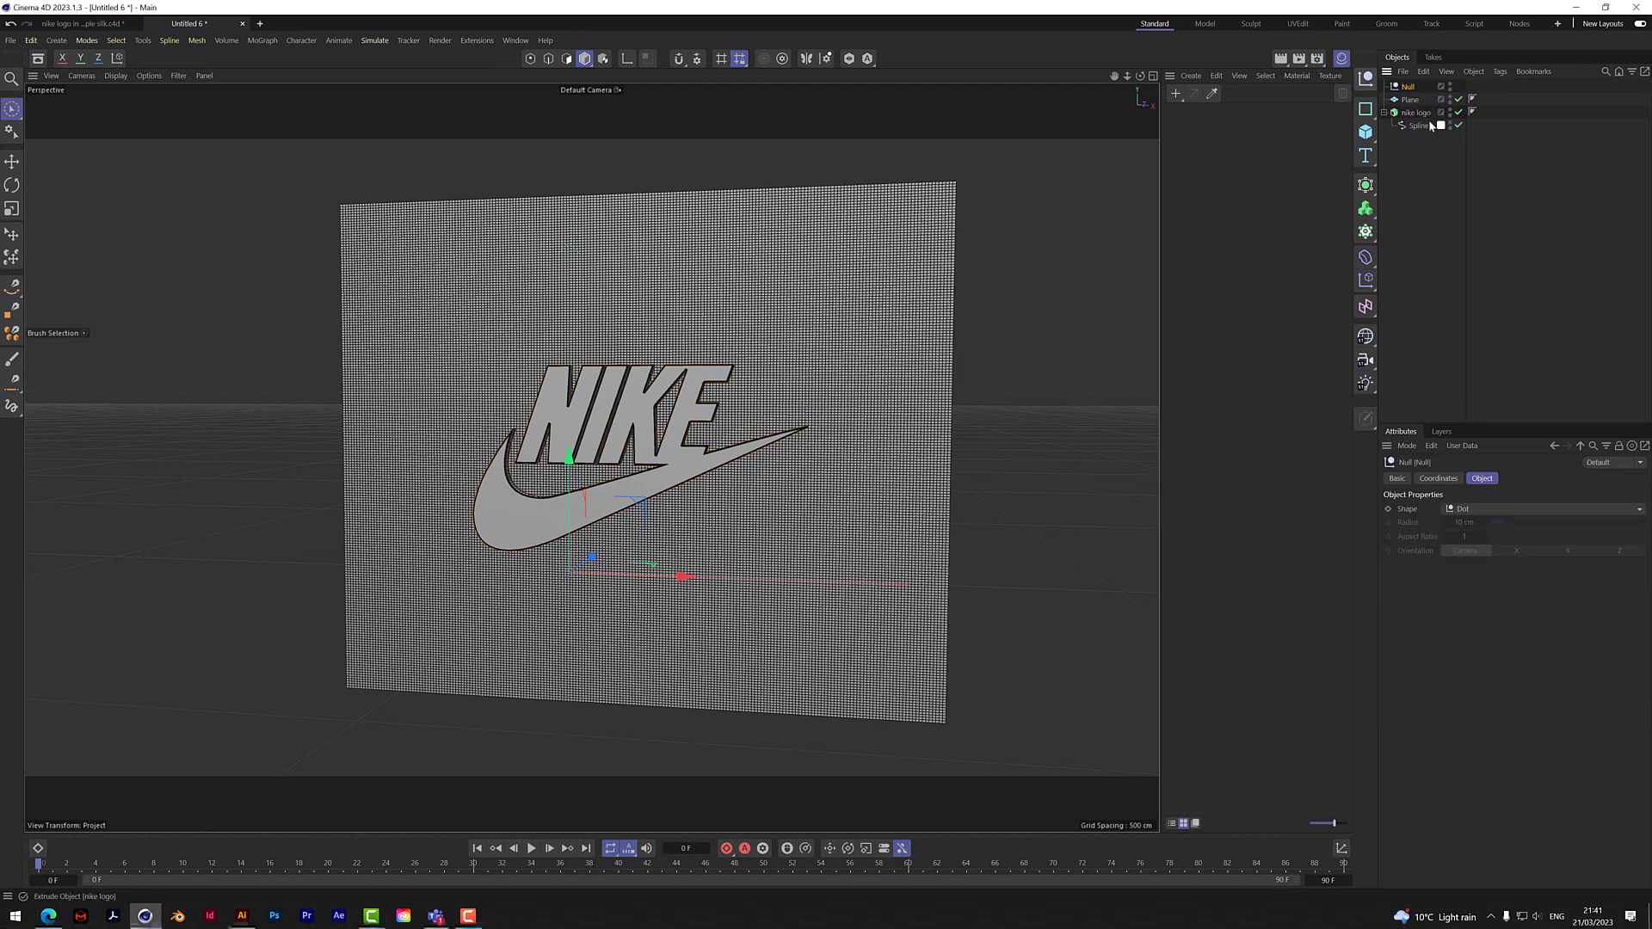
drag(1413, 115, 1410, 88)
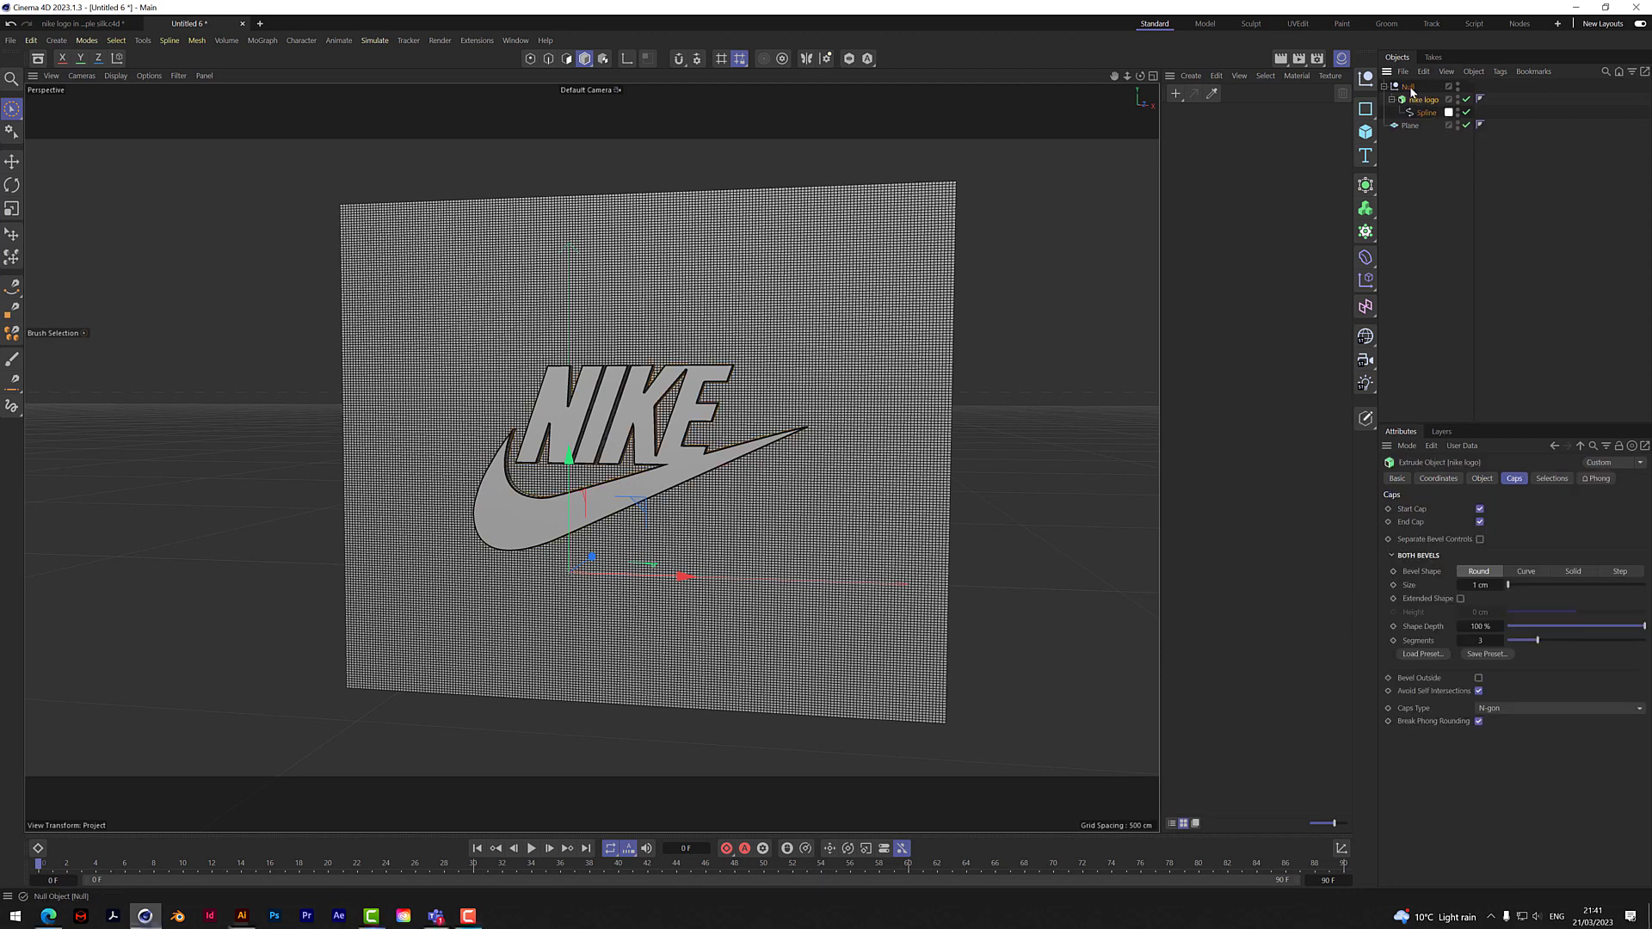
double_click(1411, 87)
text(nike logo)
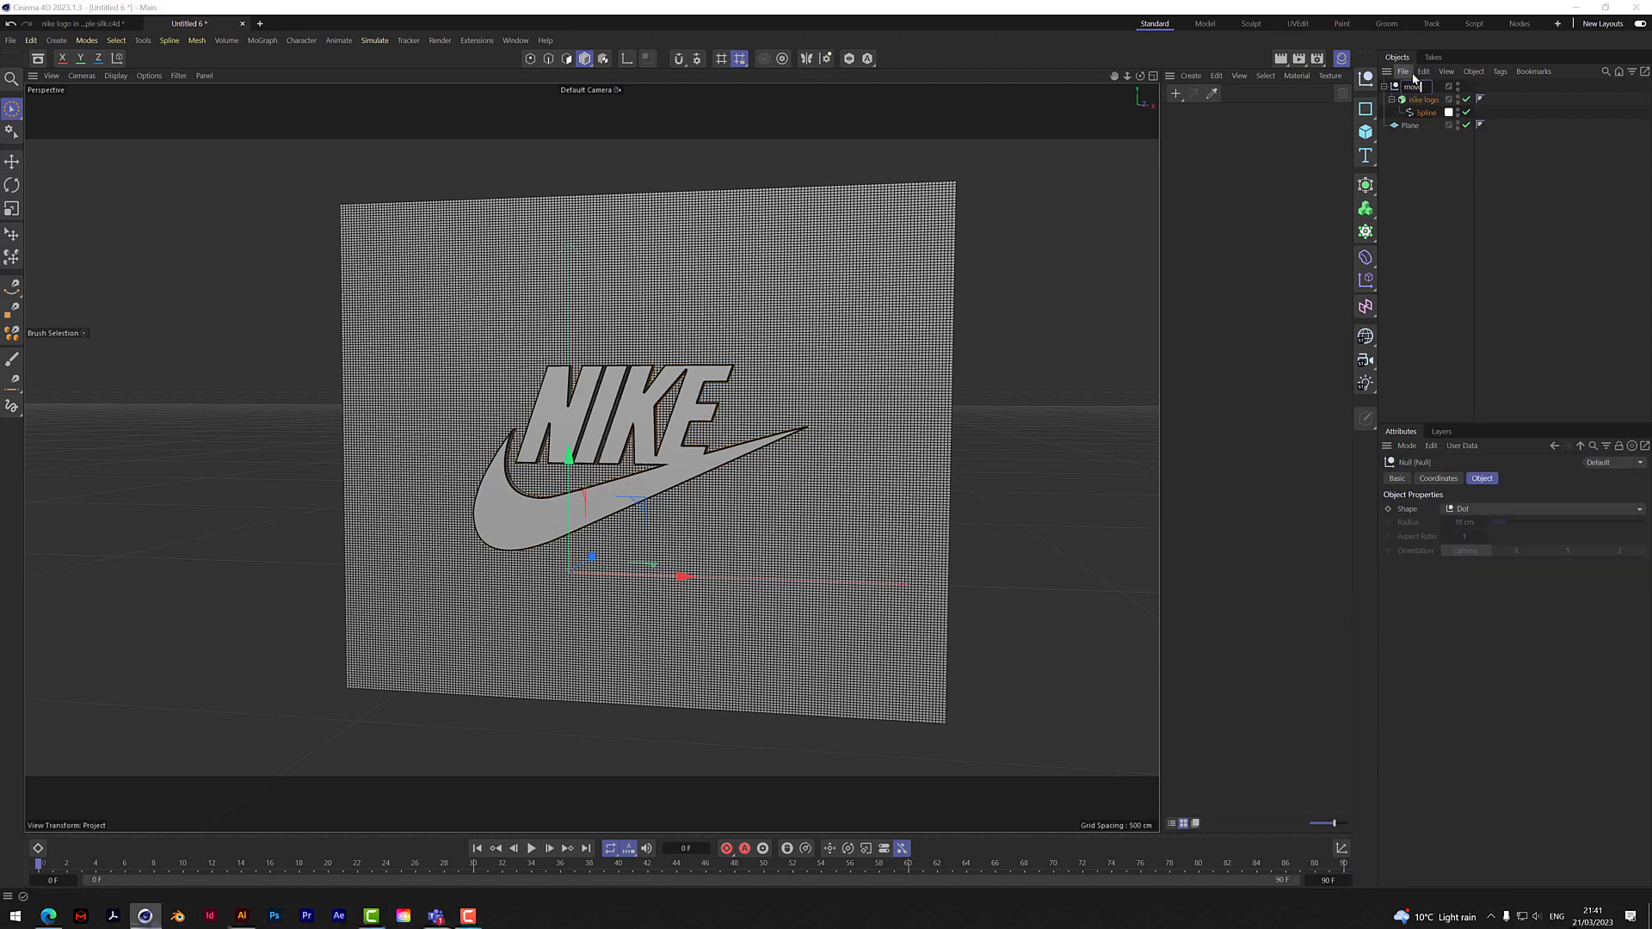
key(Return)
double_click(1416, 88)
click(1423, 87)
key(BackSpace)
click(1423, 180)
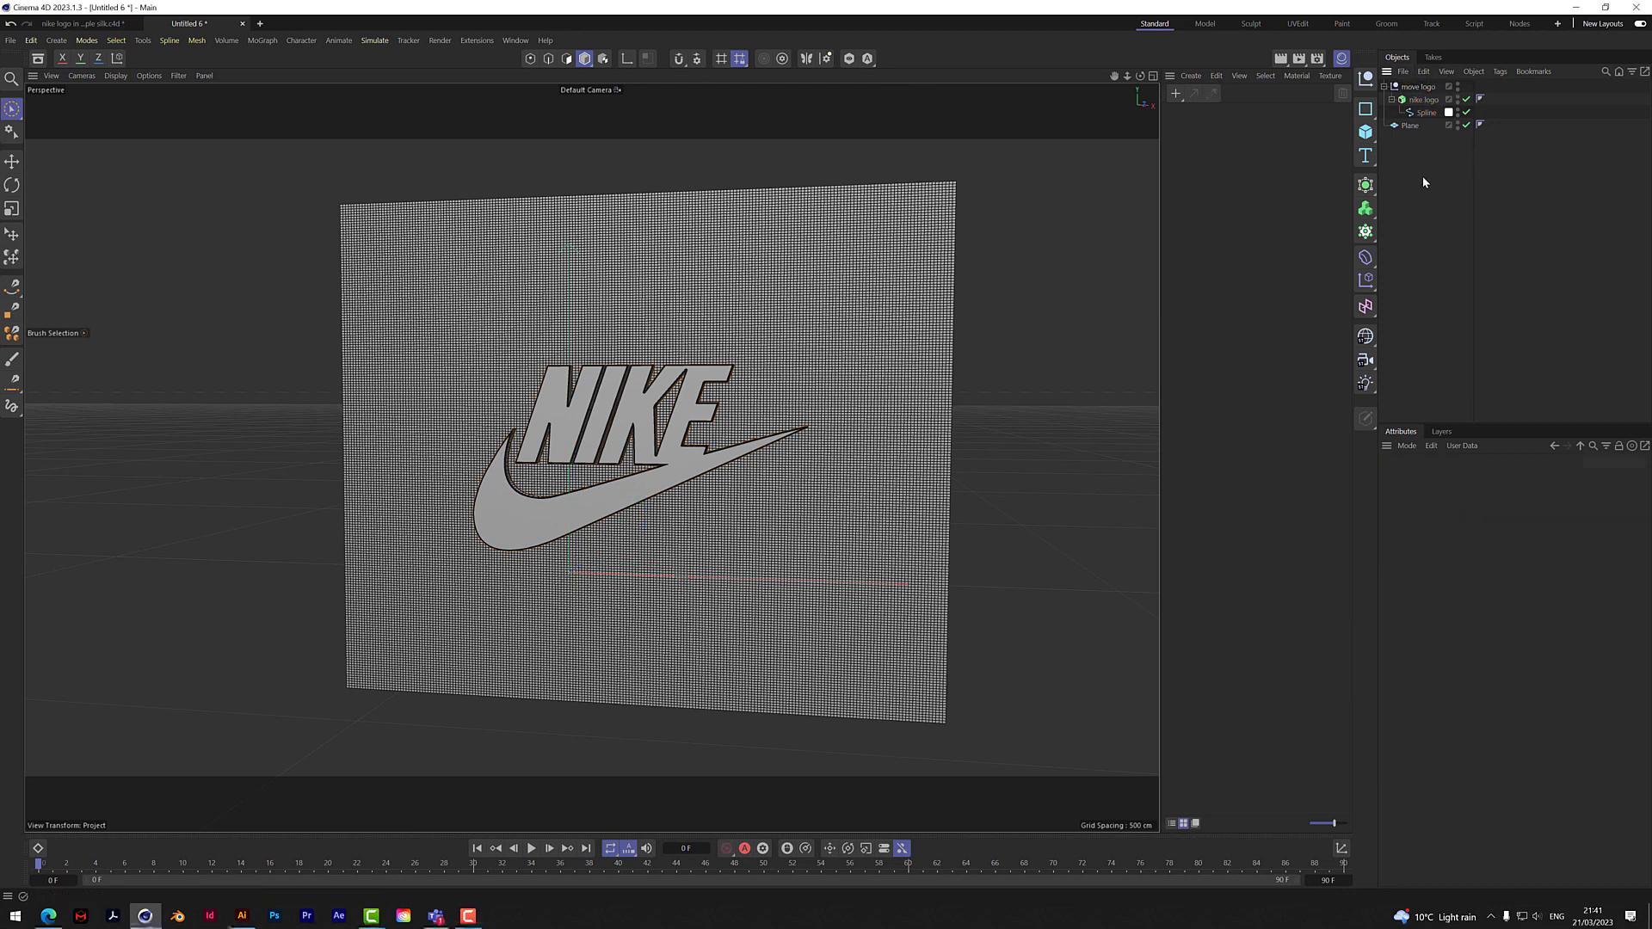
Step: Add a Cloth simulation tag to the extruded Nike logo and enable With Pins in its Mix Animation settings
click(1427, 101)
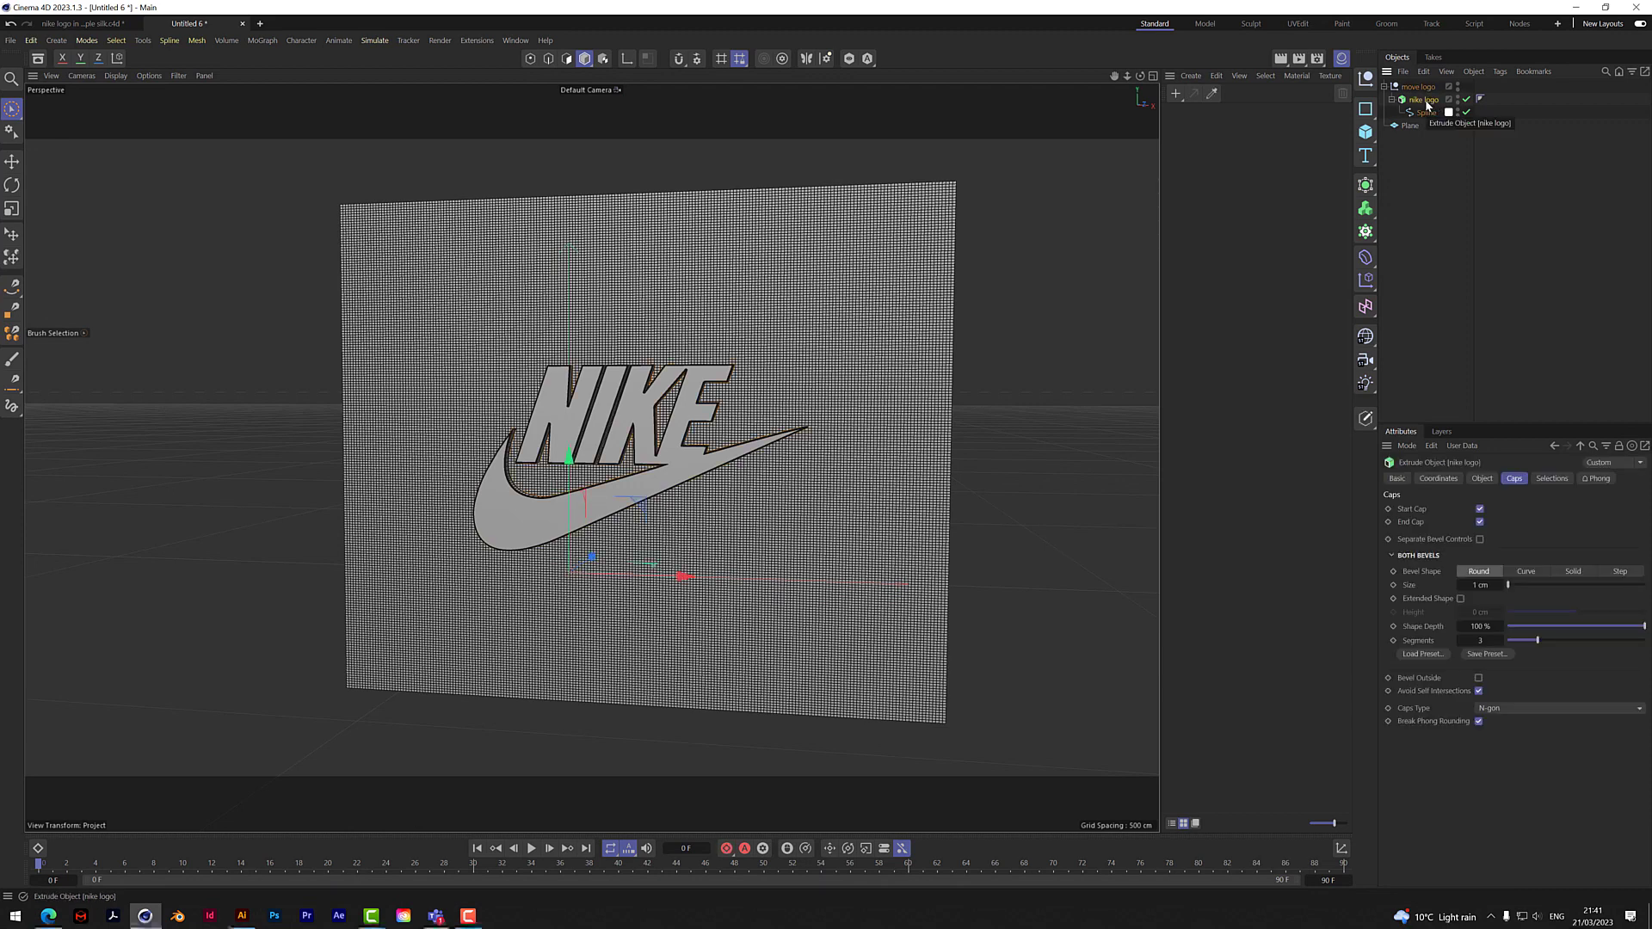
right_click(1427, 103)
mouse_move(1486, 289)
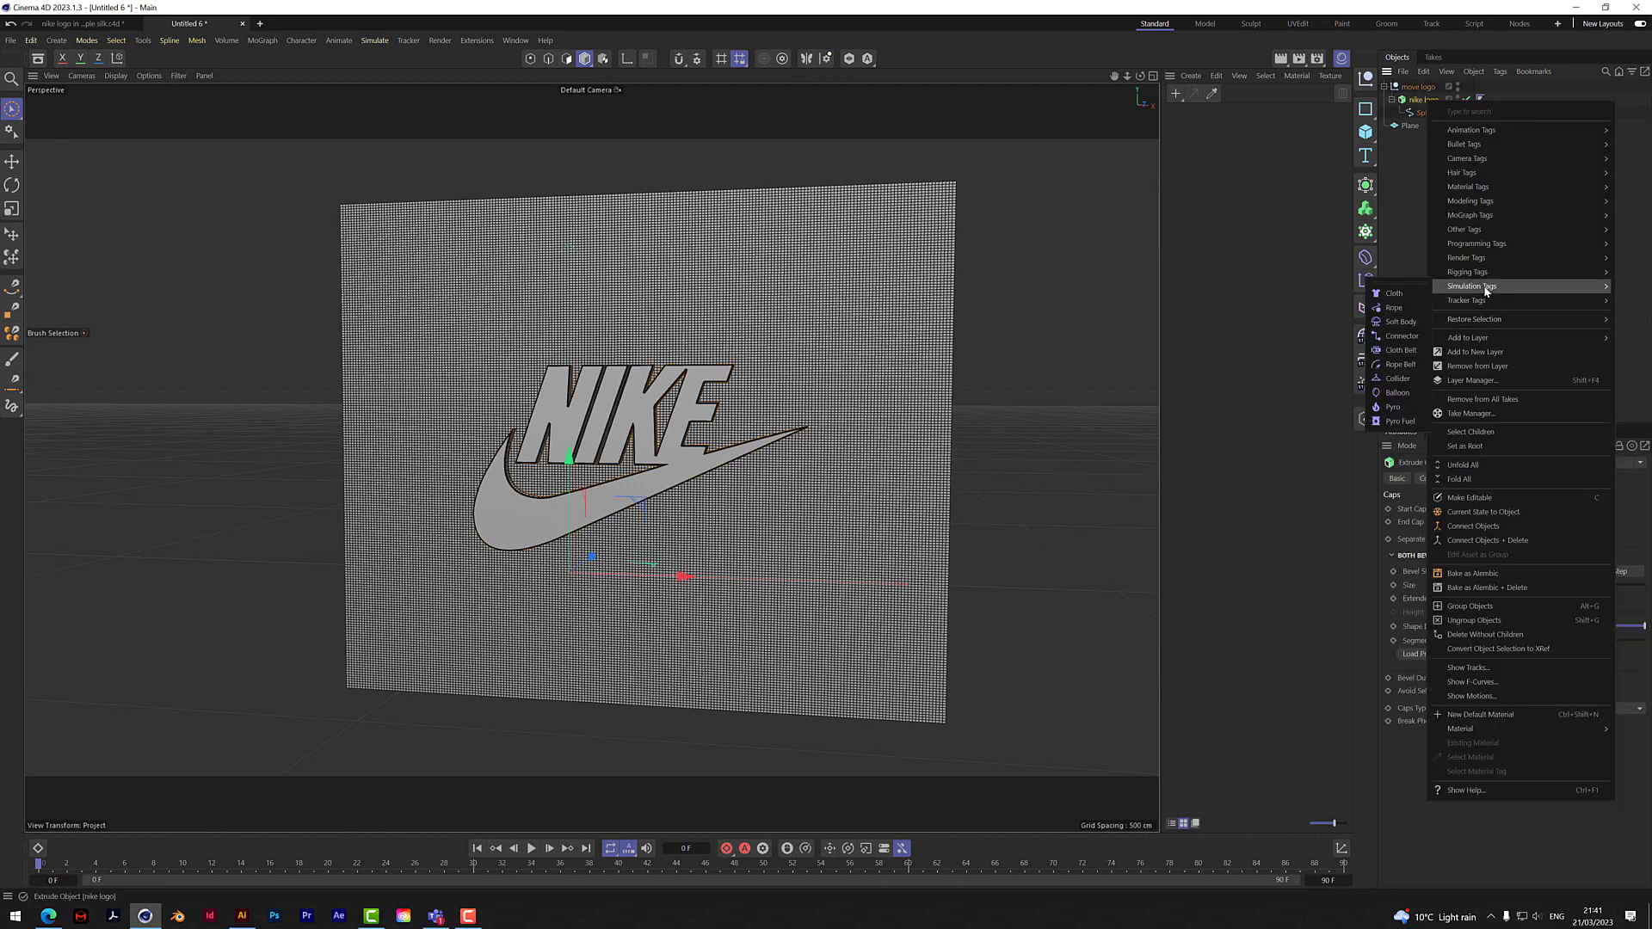
click(1395, 294)
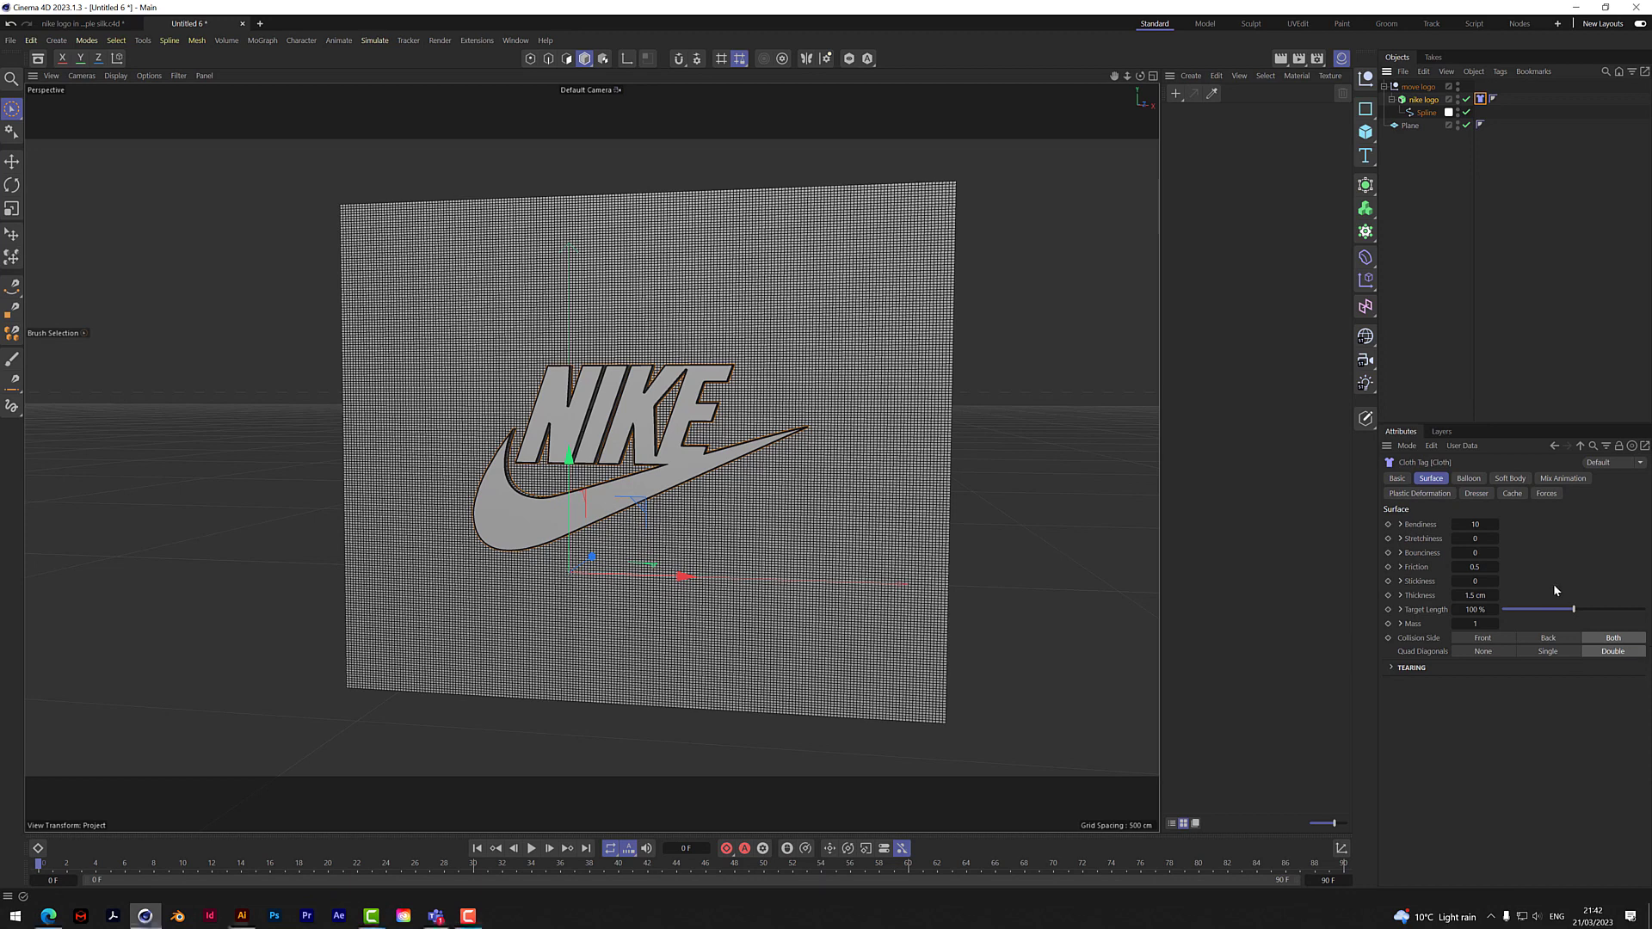
click(1563, 478)
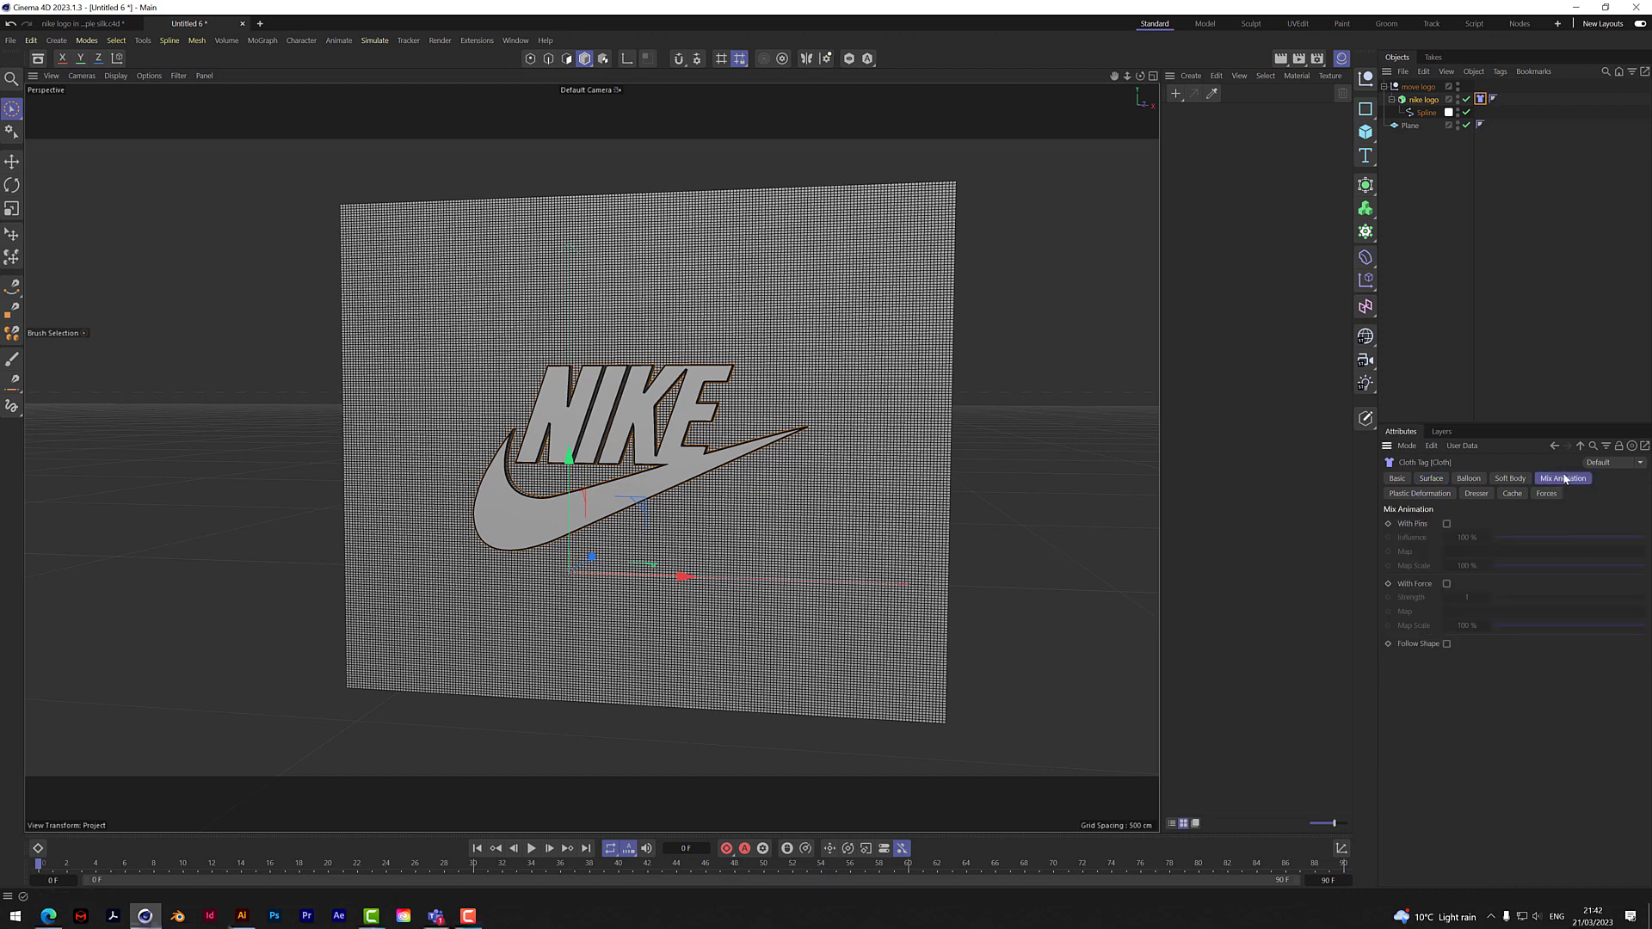
click(1446, 524)
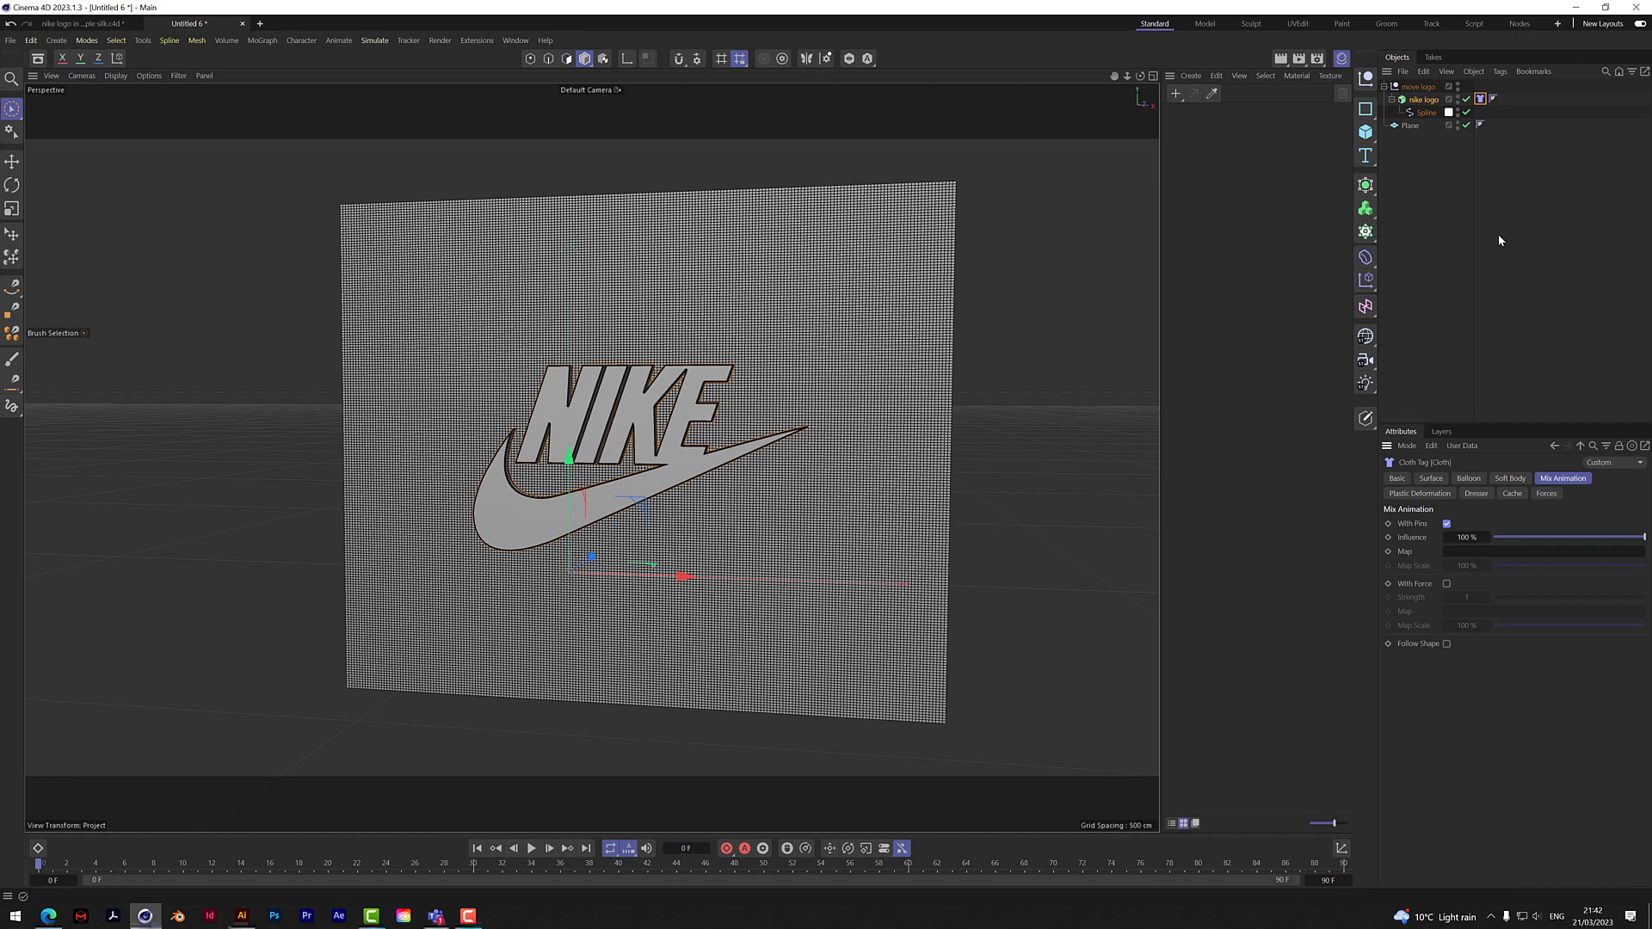
Step: Rename the plane as "cloth" and give it a Cloth simulation tag
double_click(1410, 126)
text(cloth)
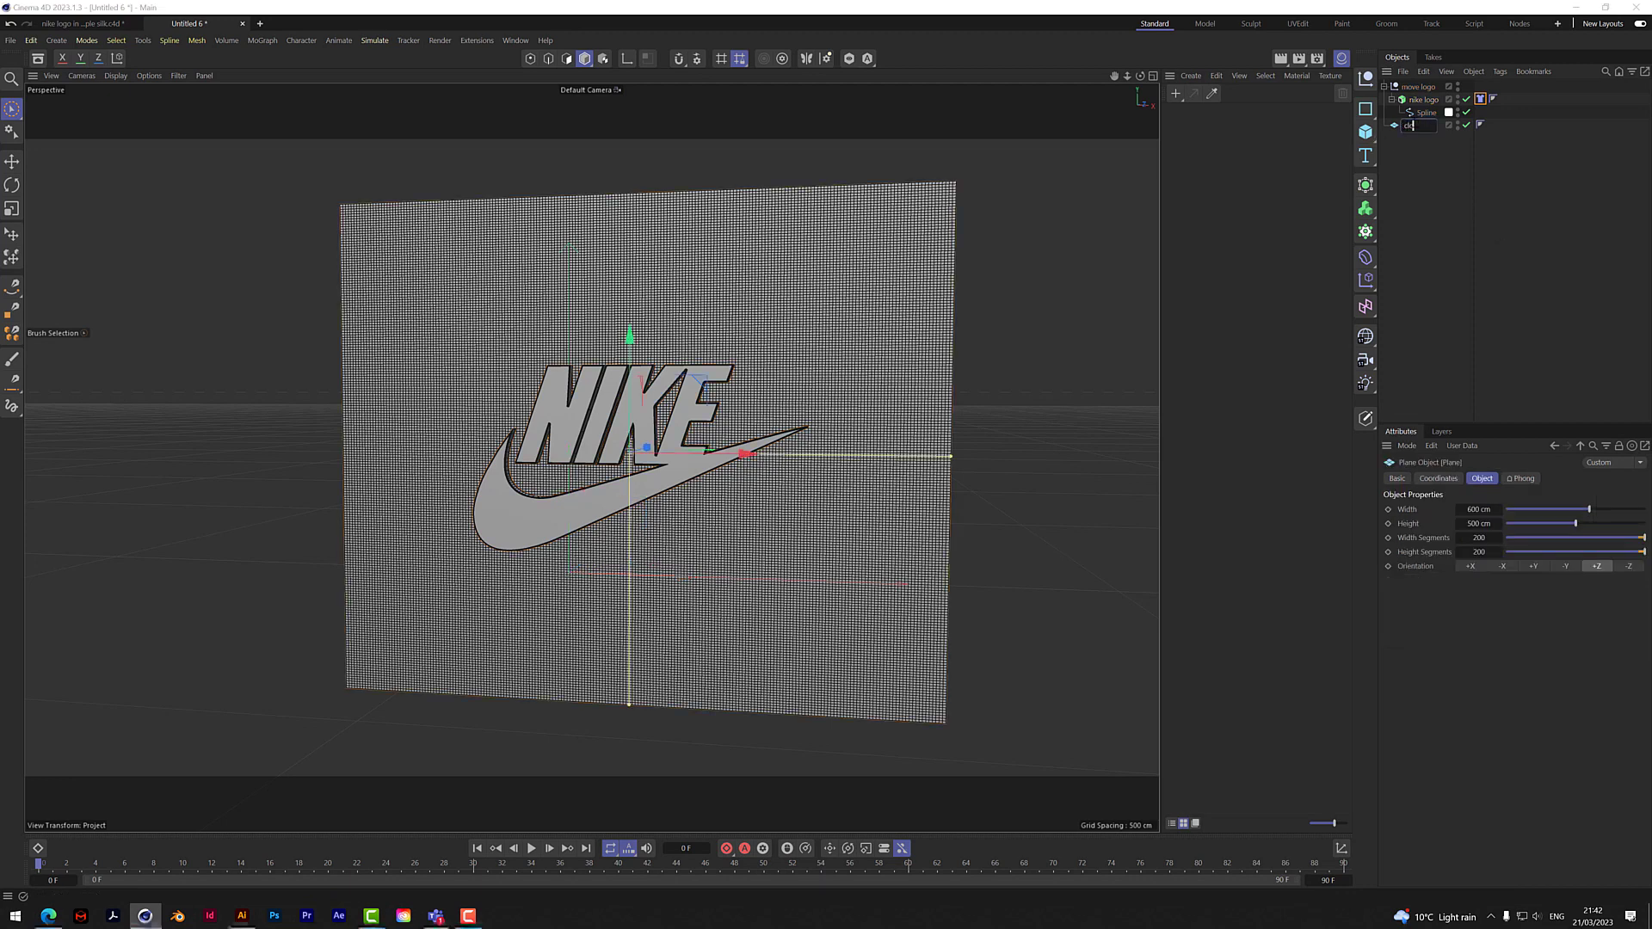
key(Return)
right_click(1413, 127)
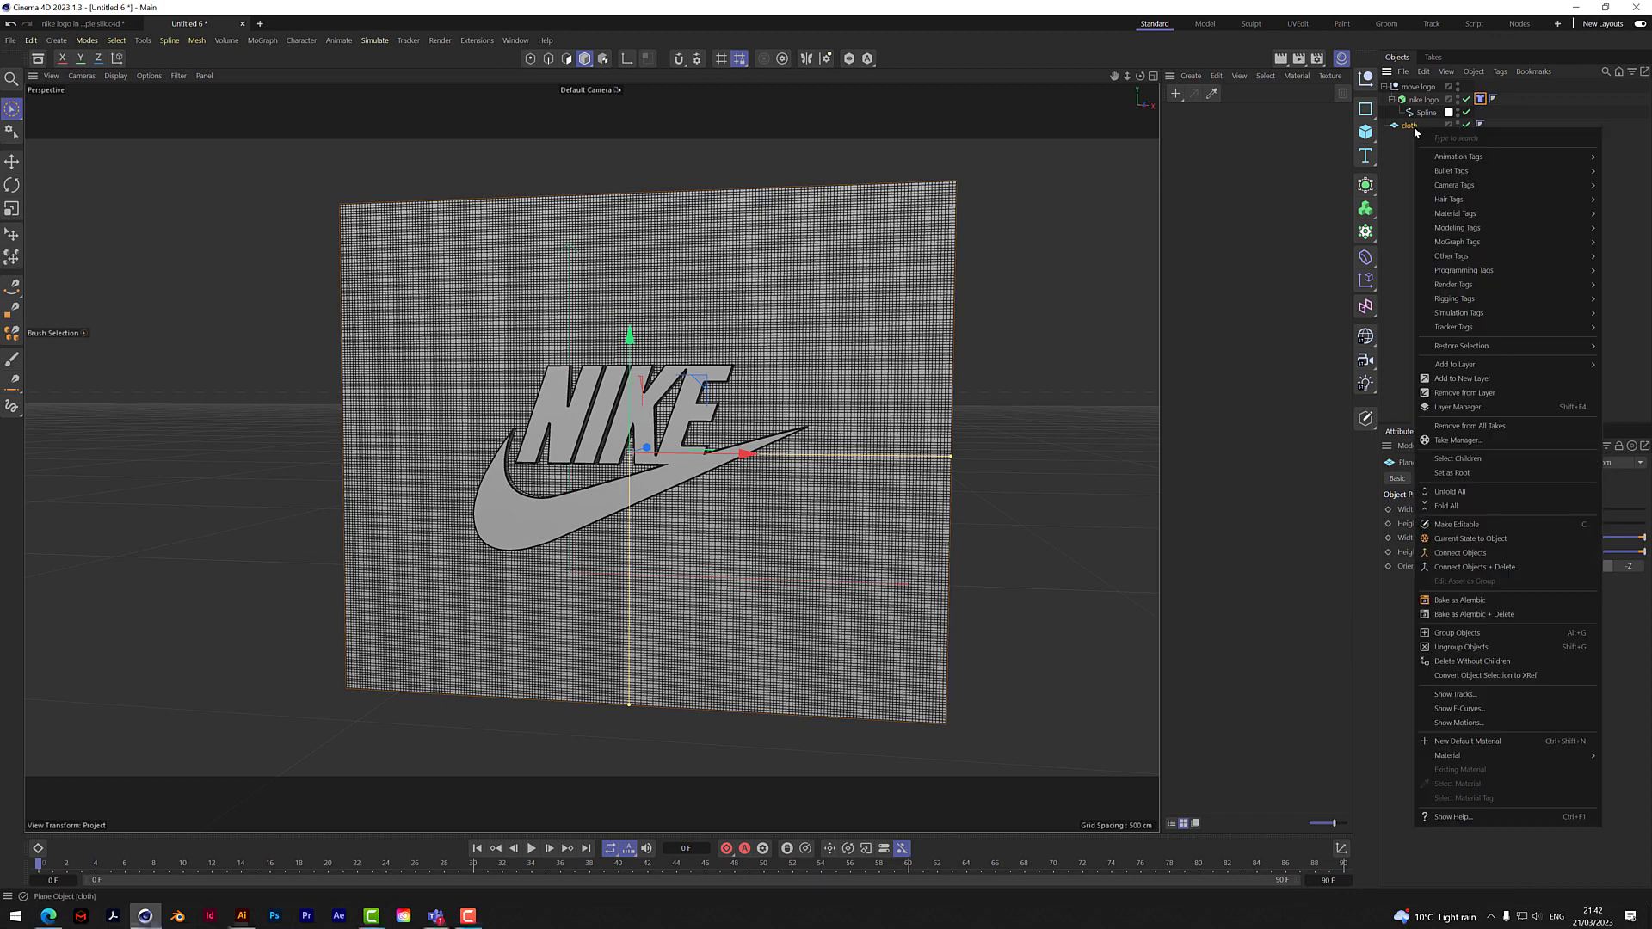
mouse_move(1454, 313)
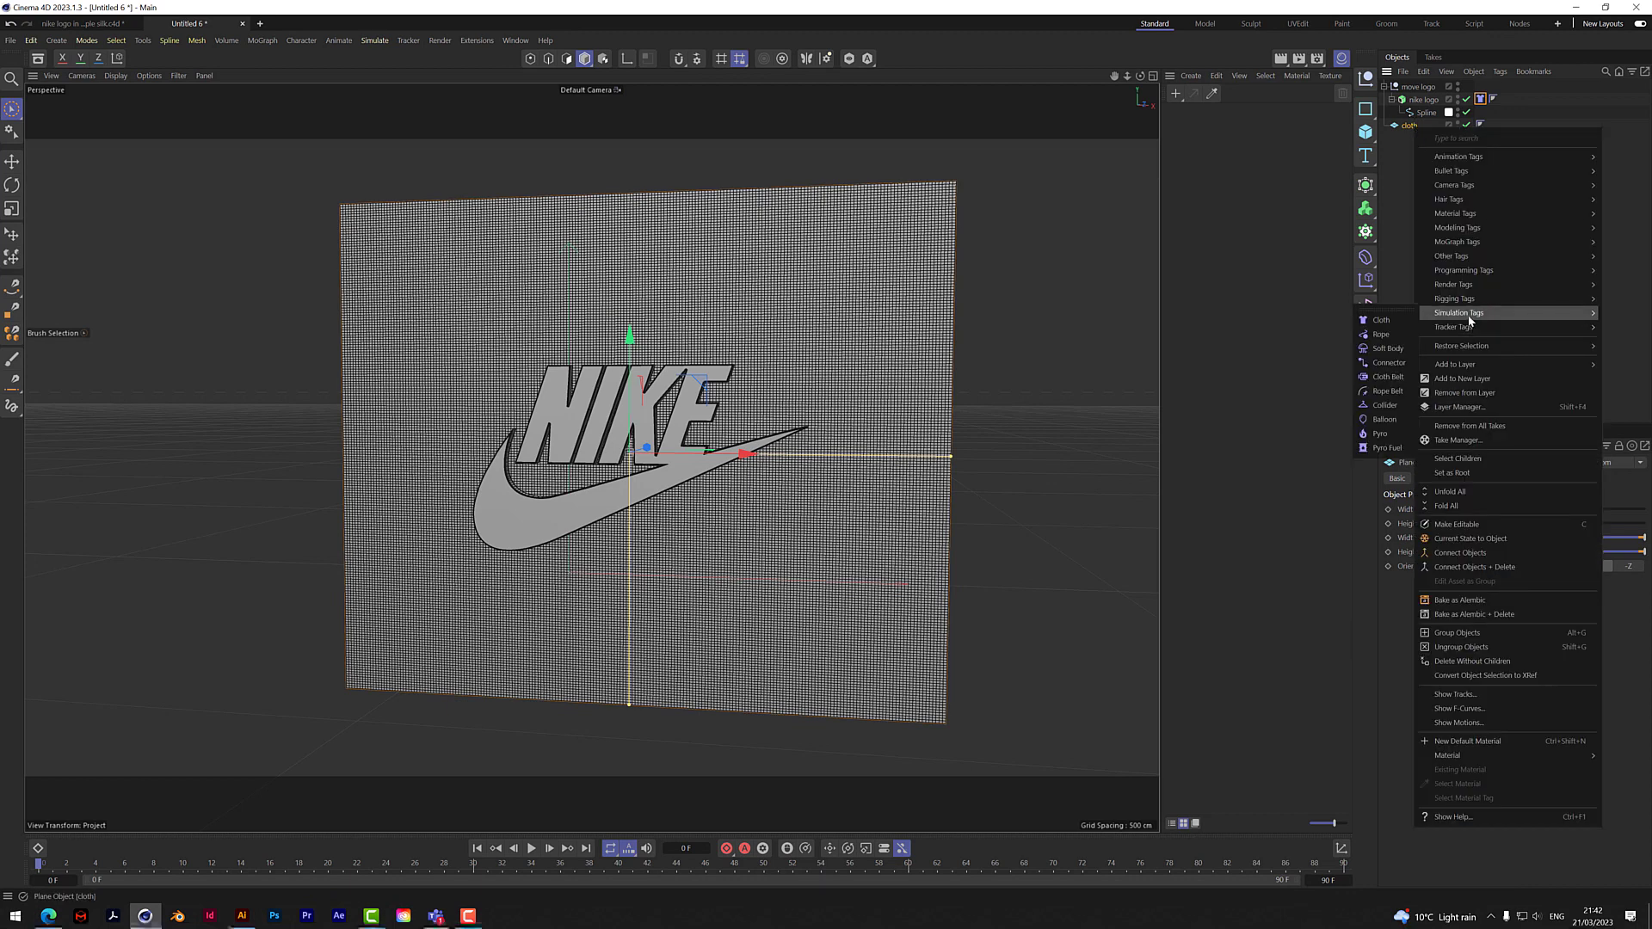
click(1393, 321)
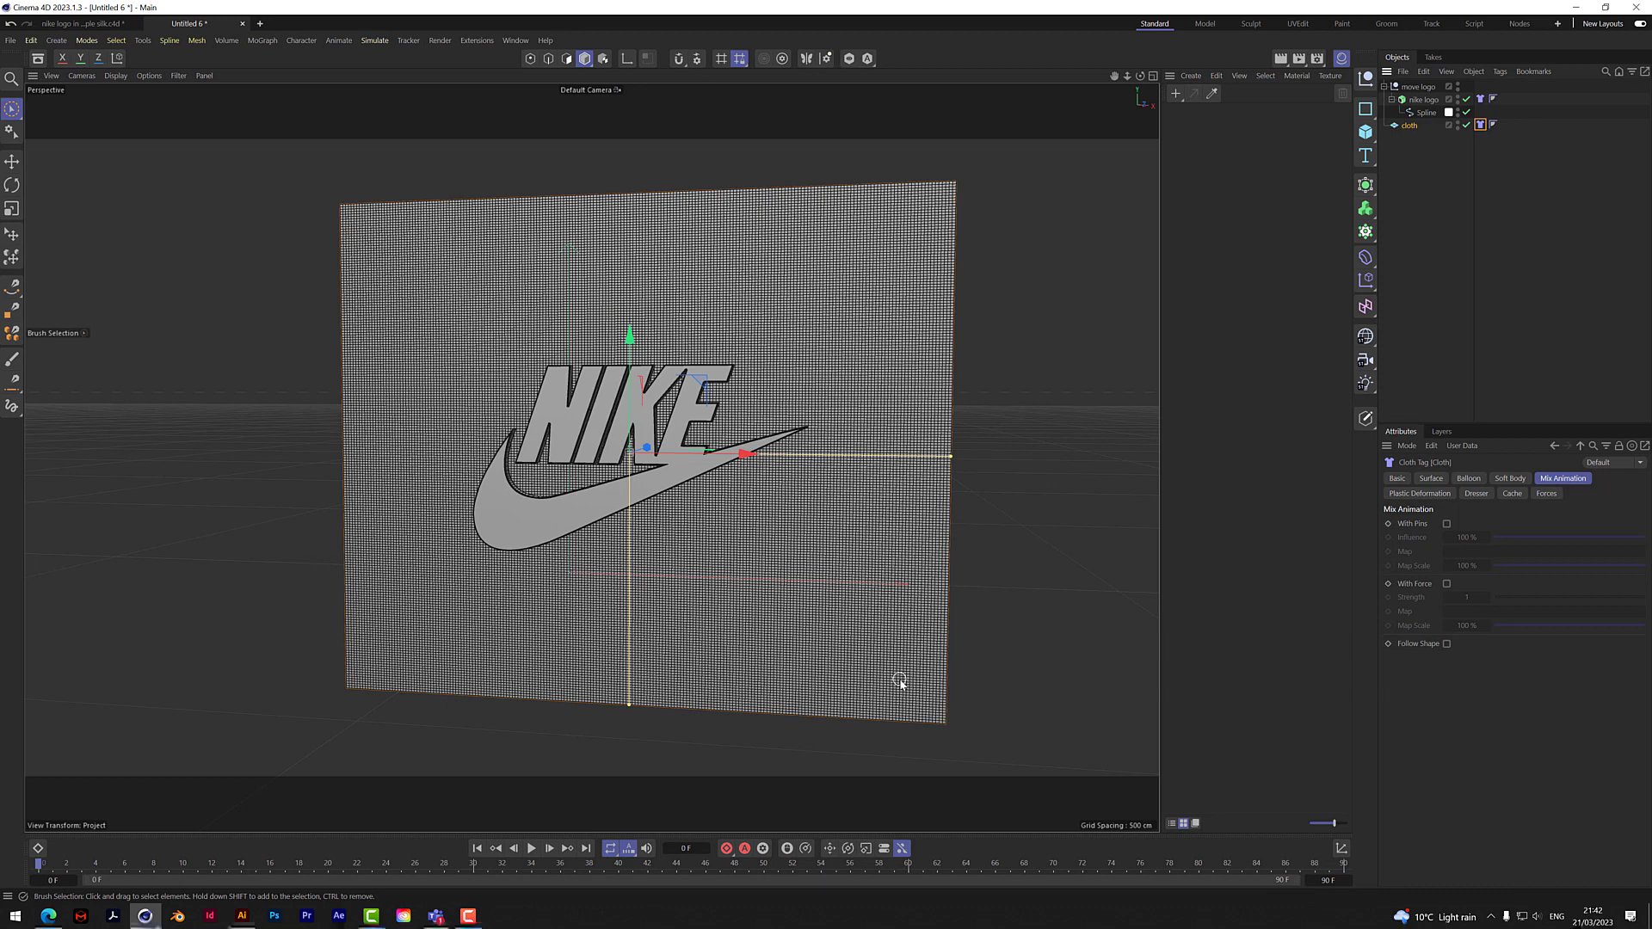
Step: Set the project's simulation gravity to -981 cm and test the cloth simulation by playing it from the first frame
click(531, 848)
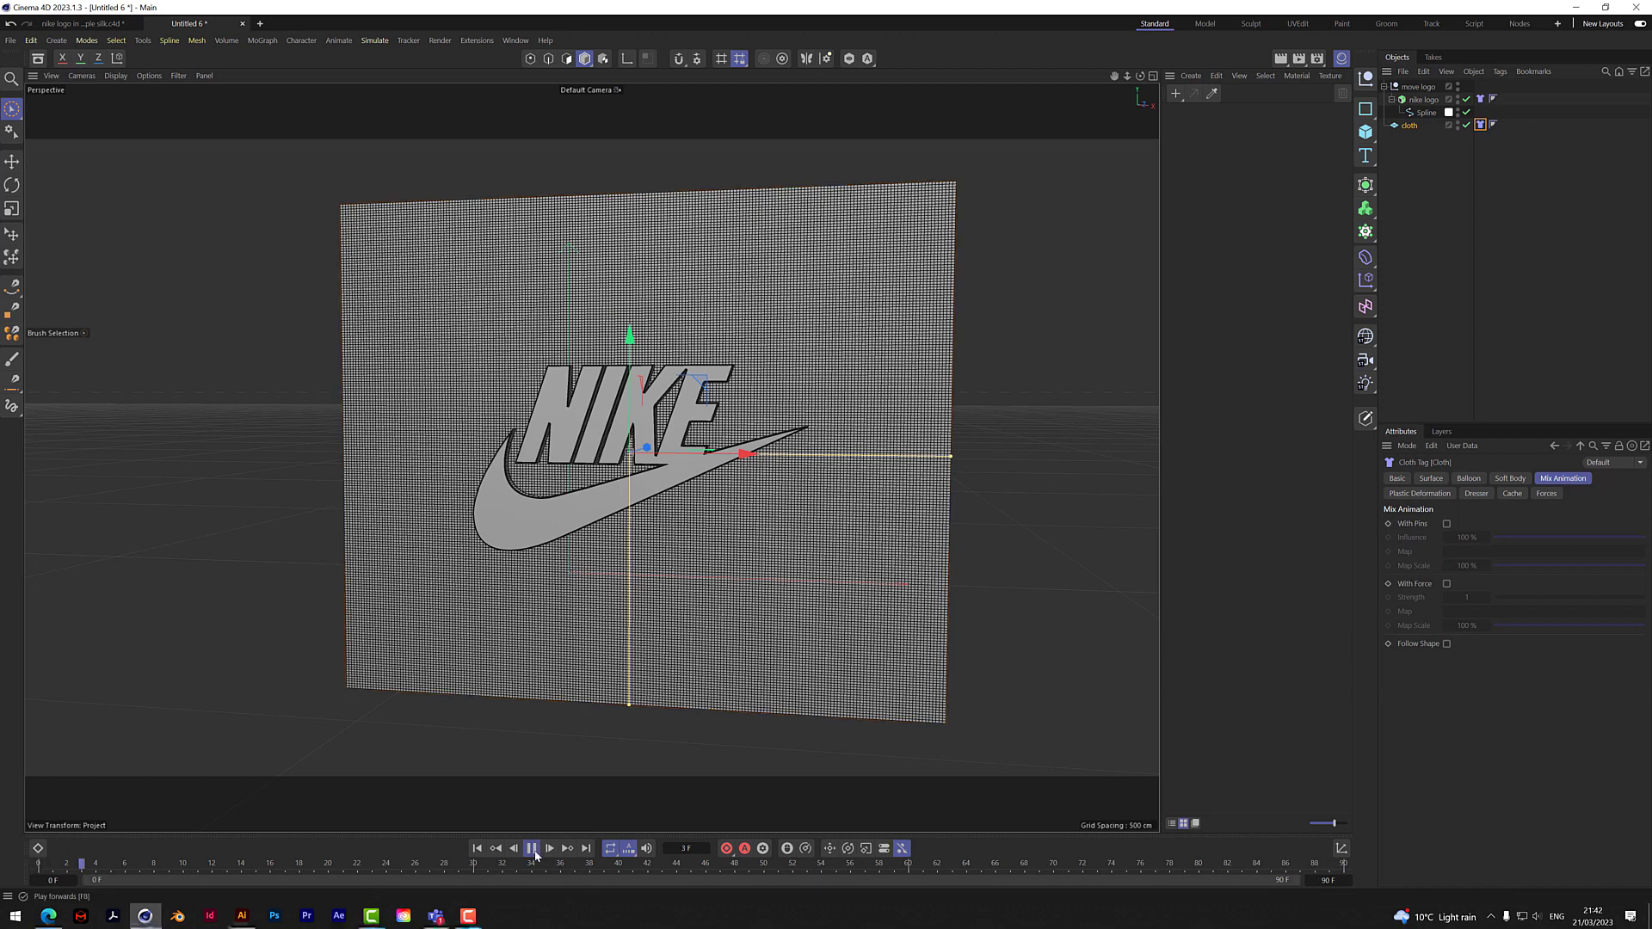
click(532, 848)
key(ctrl+d)
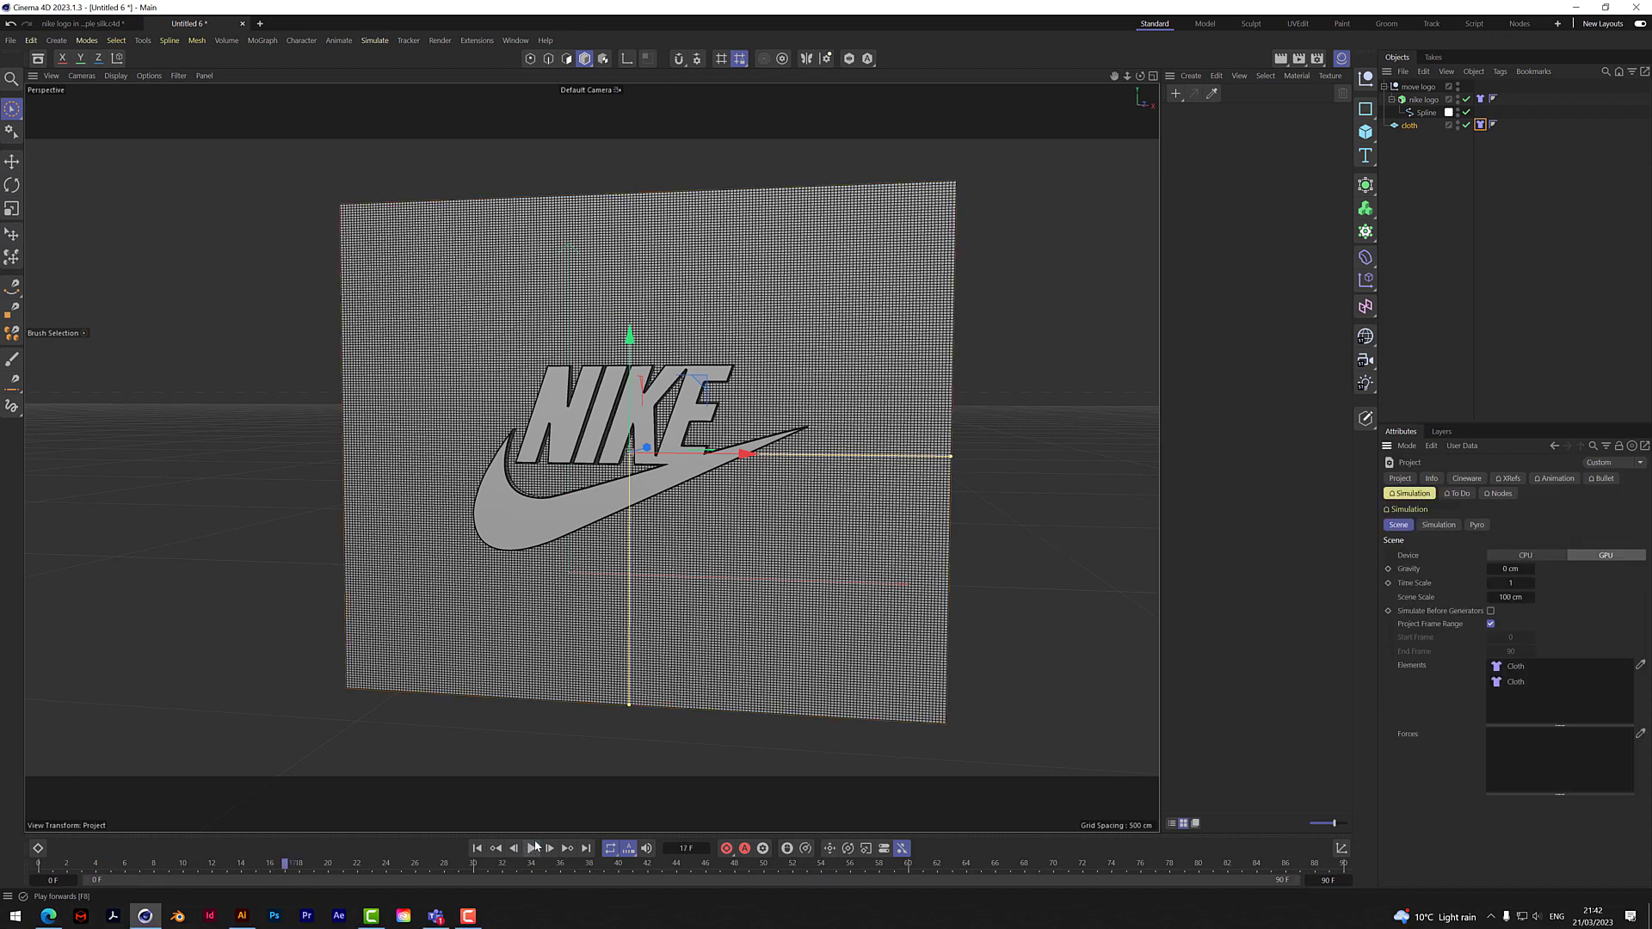
click(1511, 568)
click(477, 848)
click(531, 848)
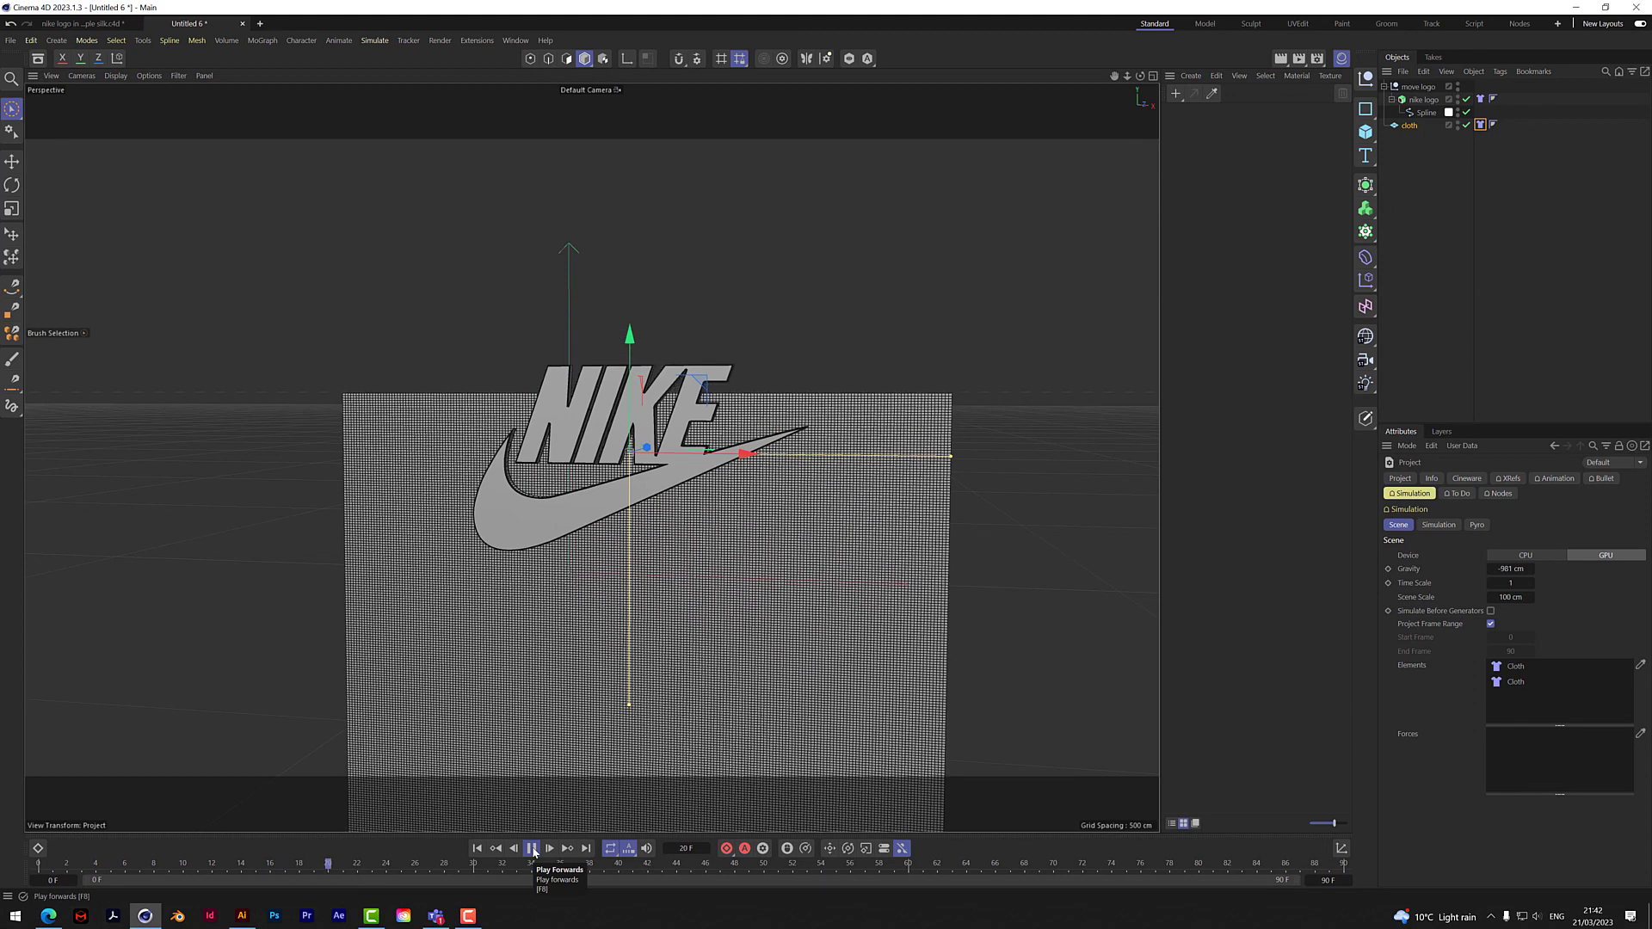
click(531, 848)
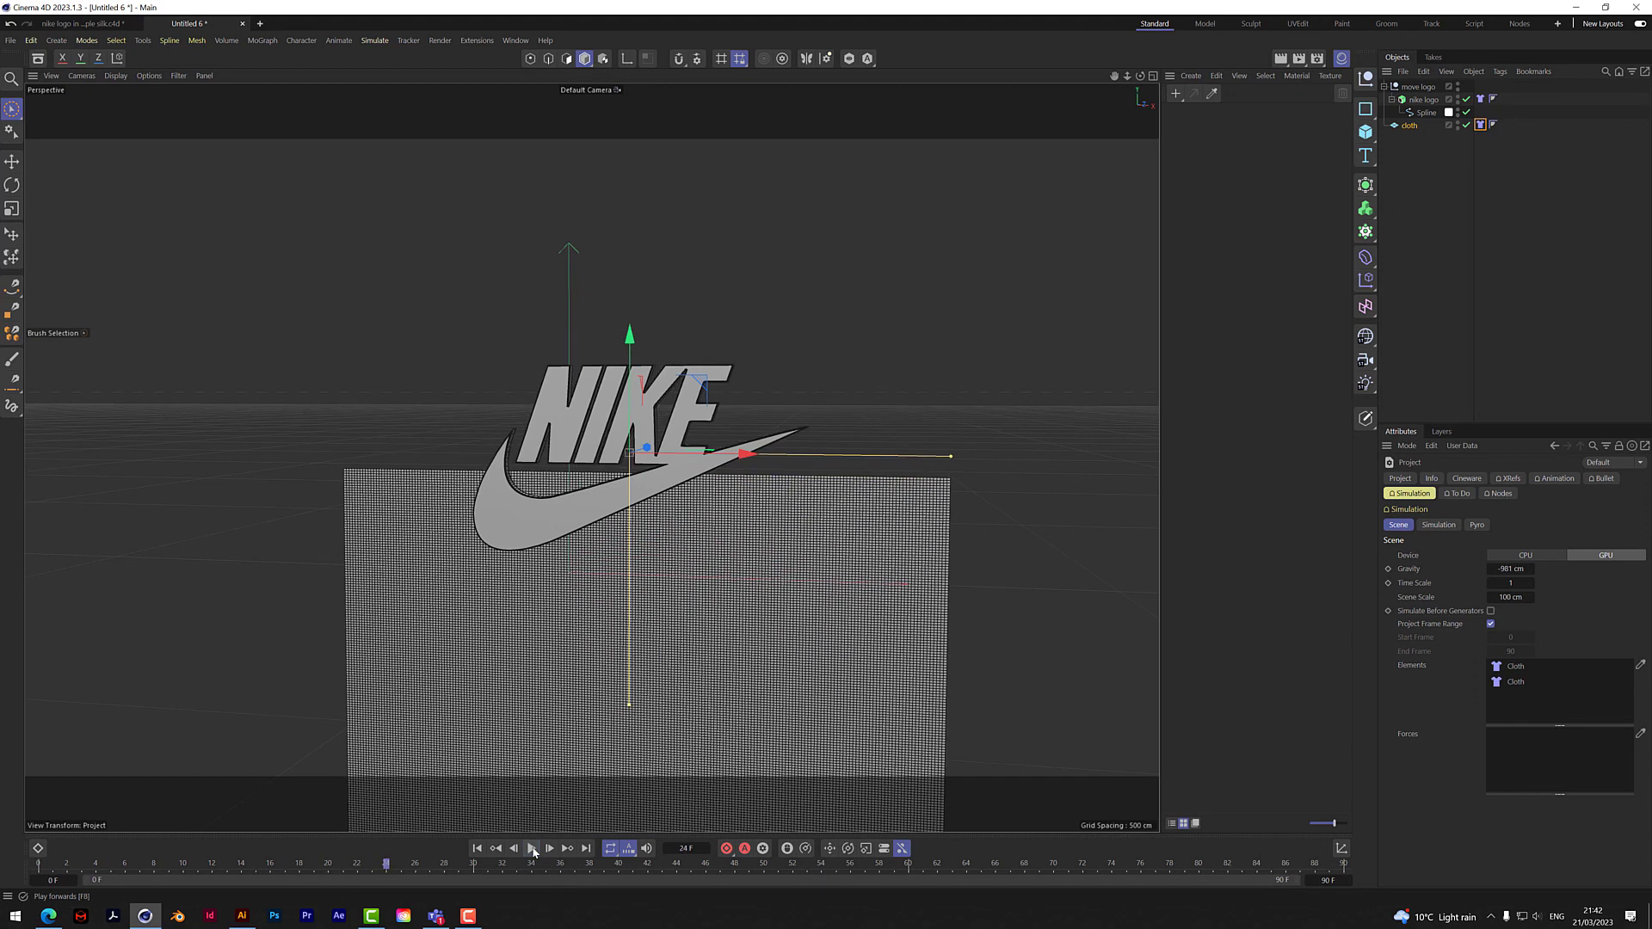
Step: Return the timeline to the first frame and set the project's simulation gravity to 0 cm
click(1480, 99)
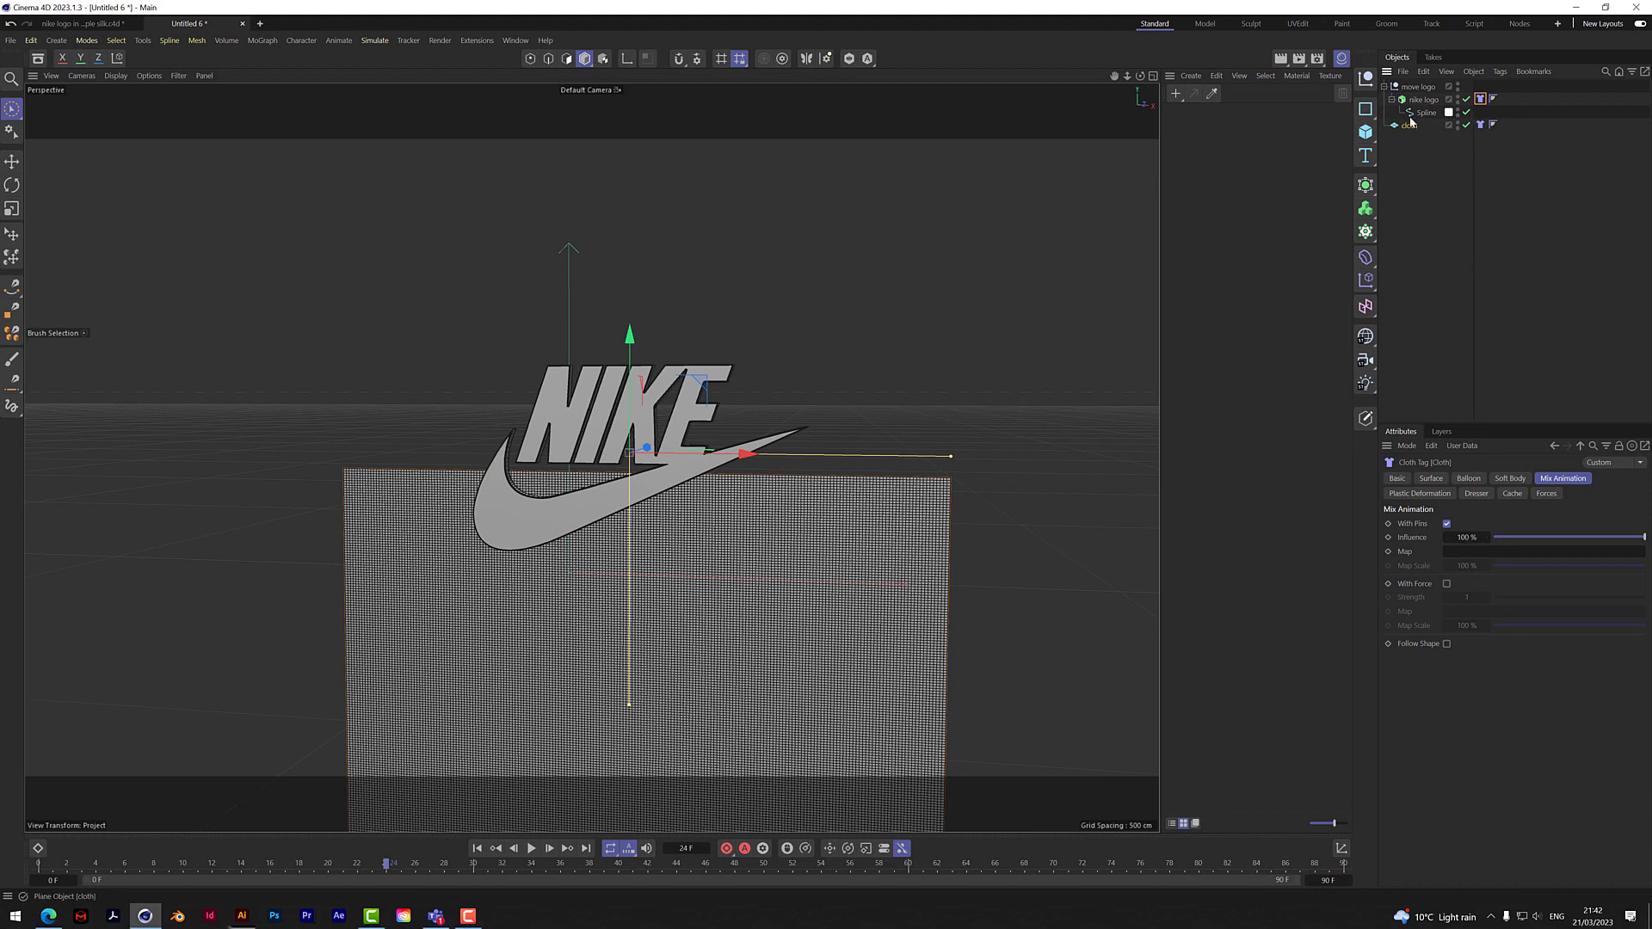
click(1479, 125)
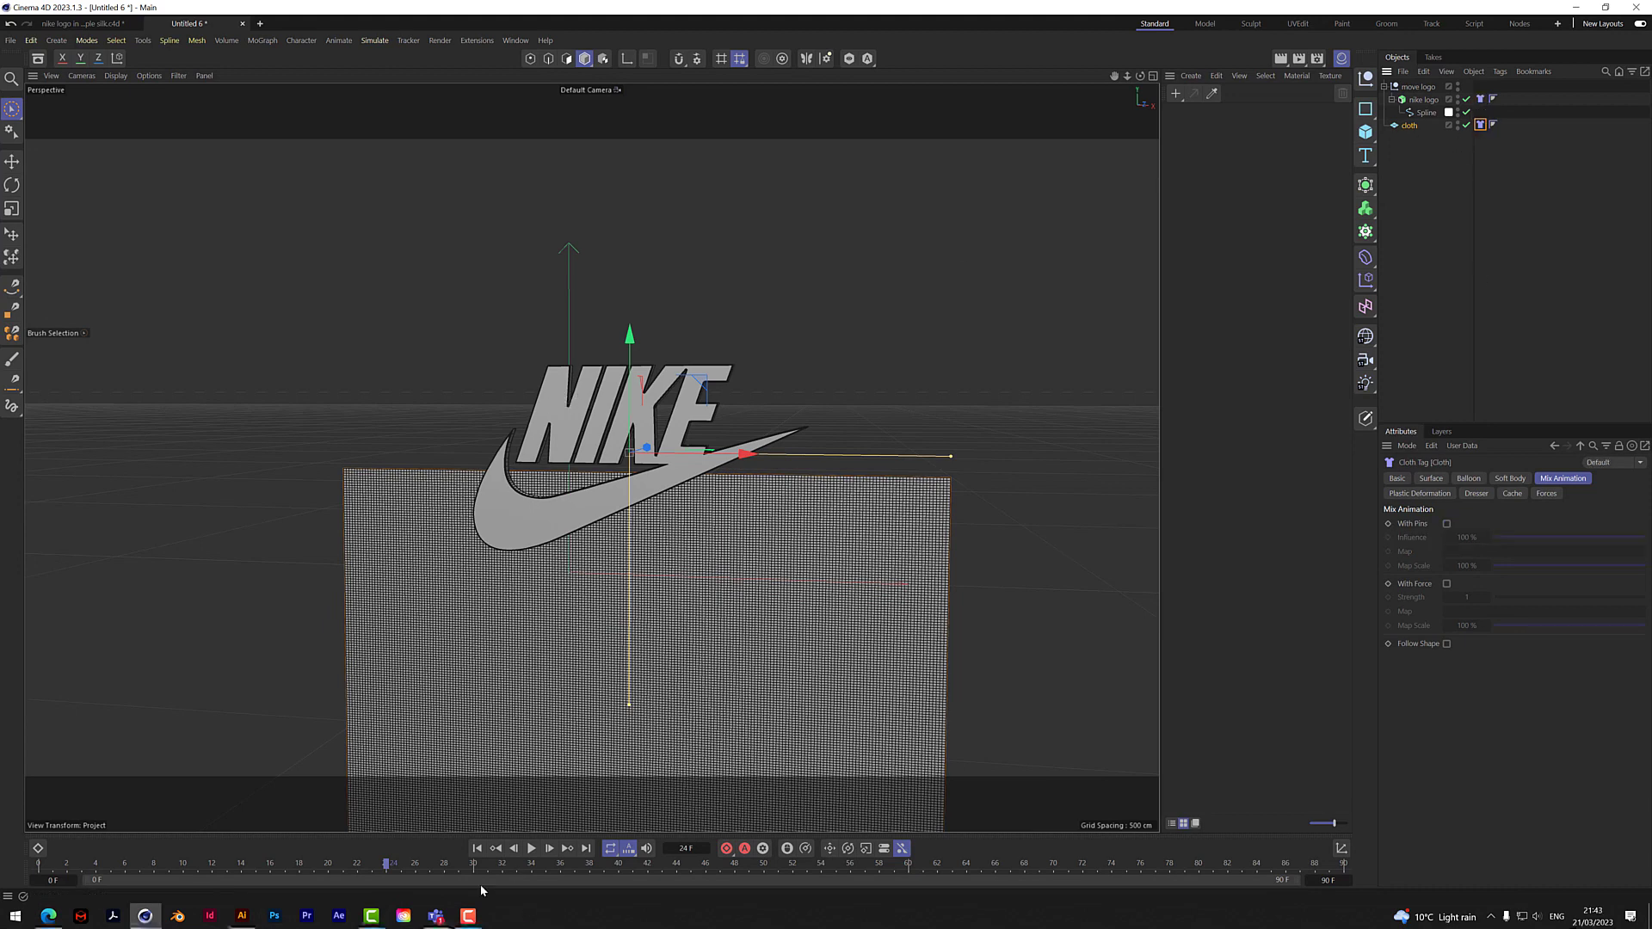
click(478, 848)
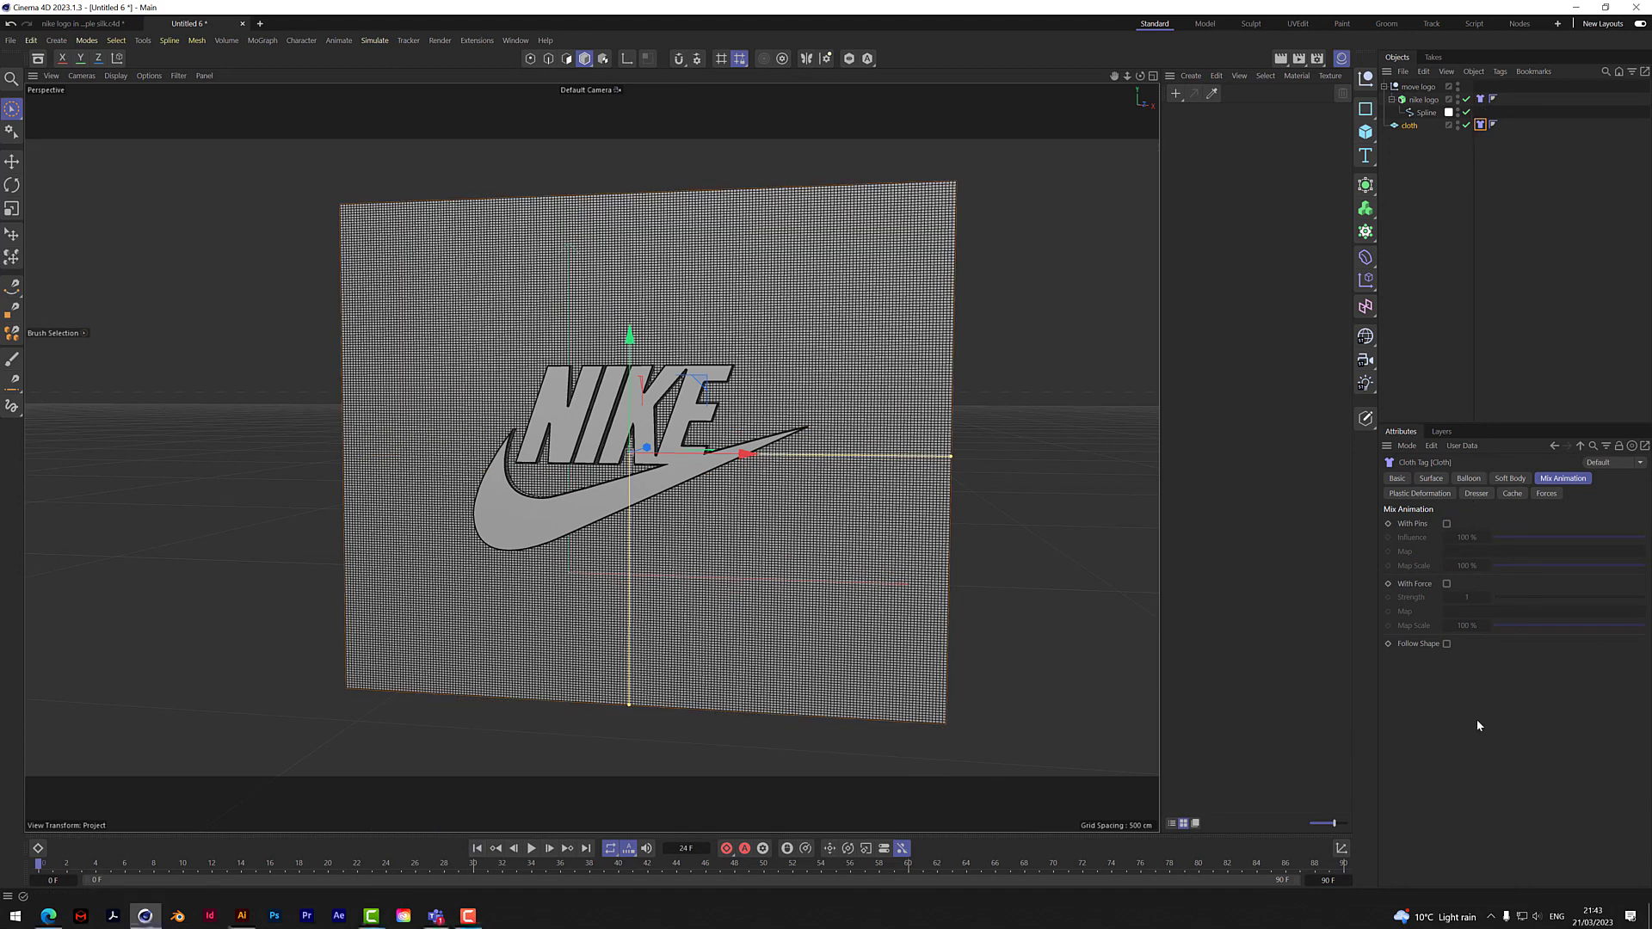
key(ctrl+d)
double_click(1508, 569)
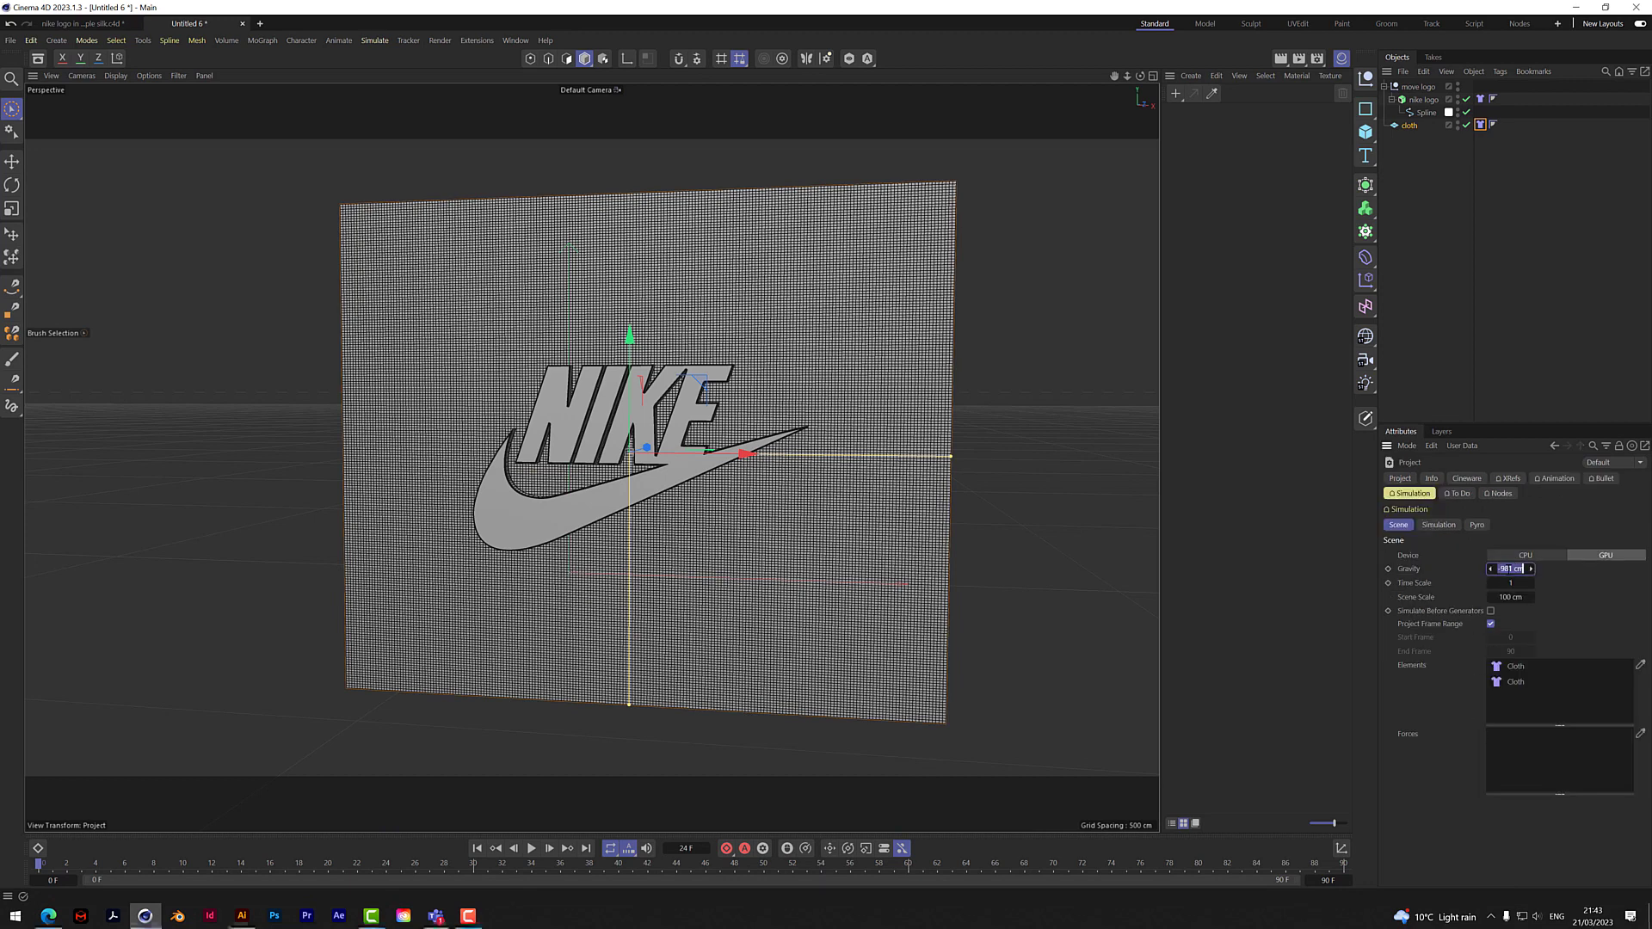
text(0)
click(1416, 769)
click(1076, 723)
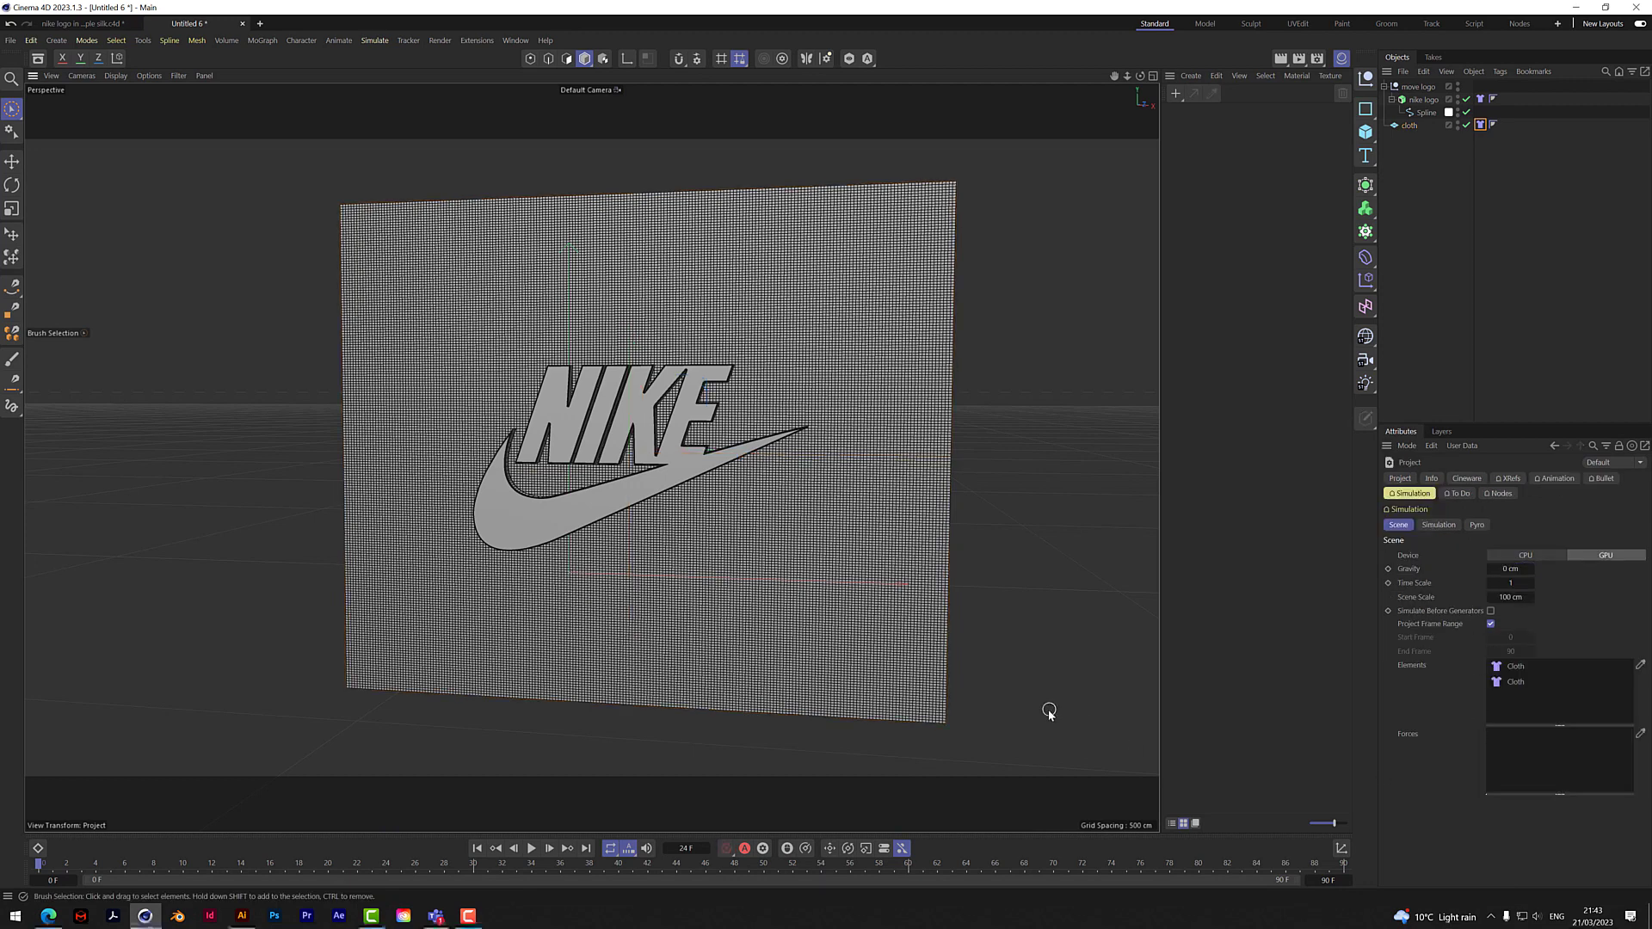
Step: Play the cloth simulation briefly without gravity, stop it and return to the first frame
click(532, 848)
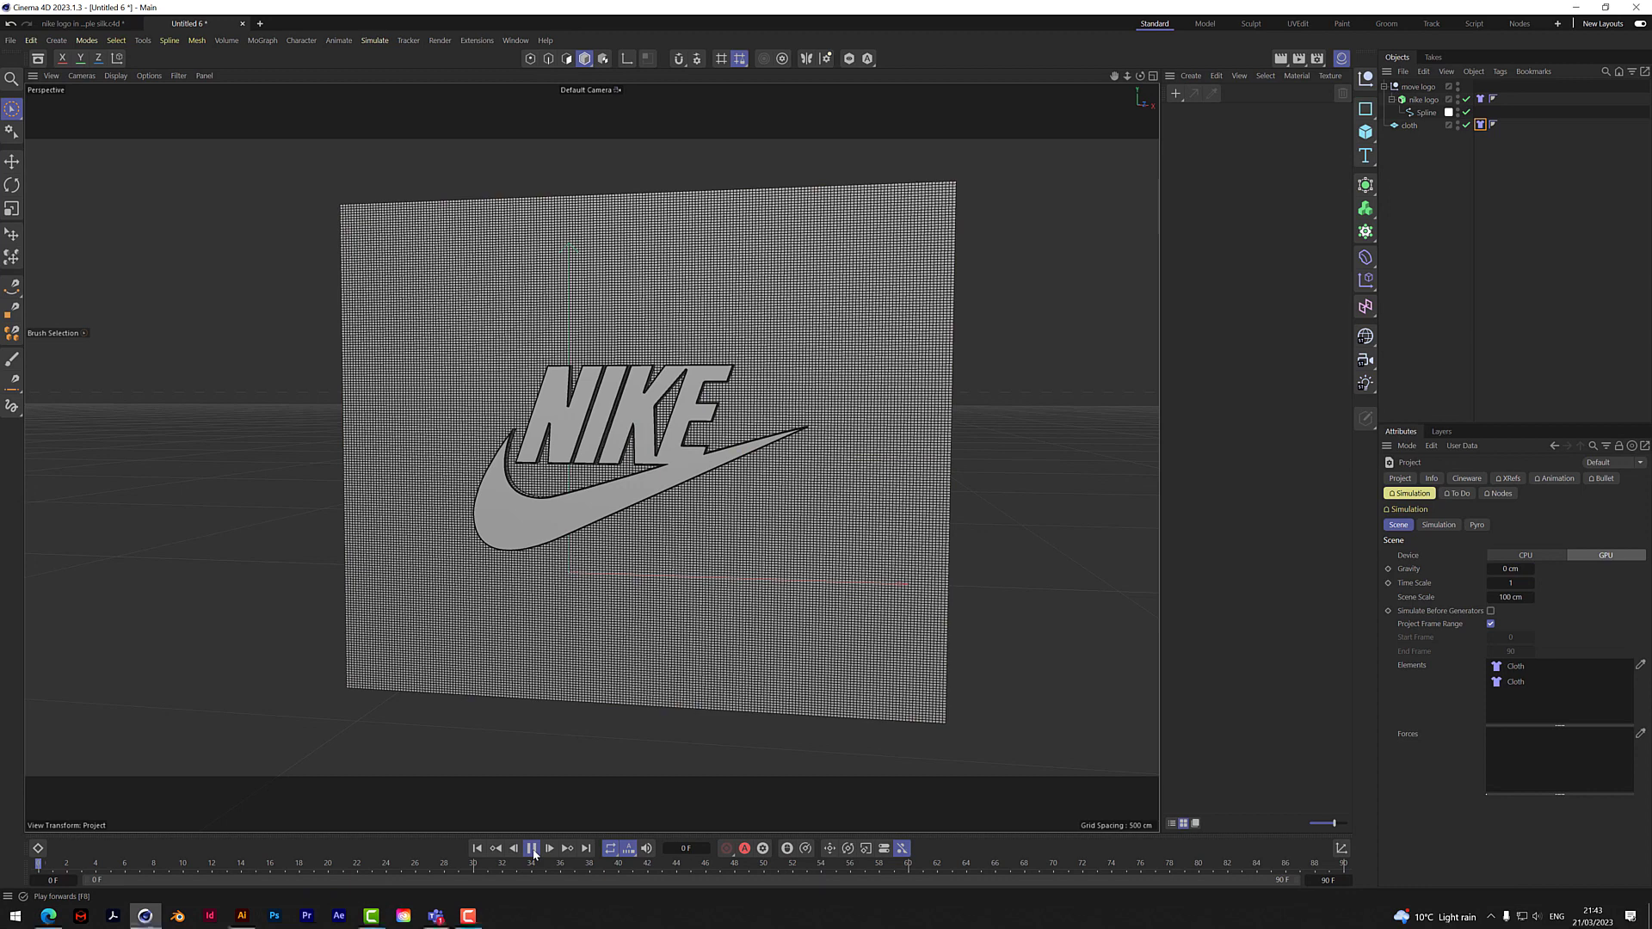
click(532, 848)
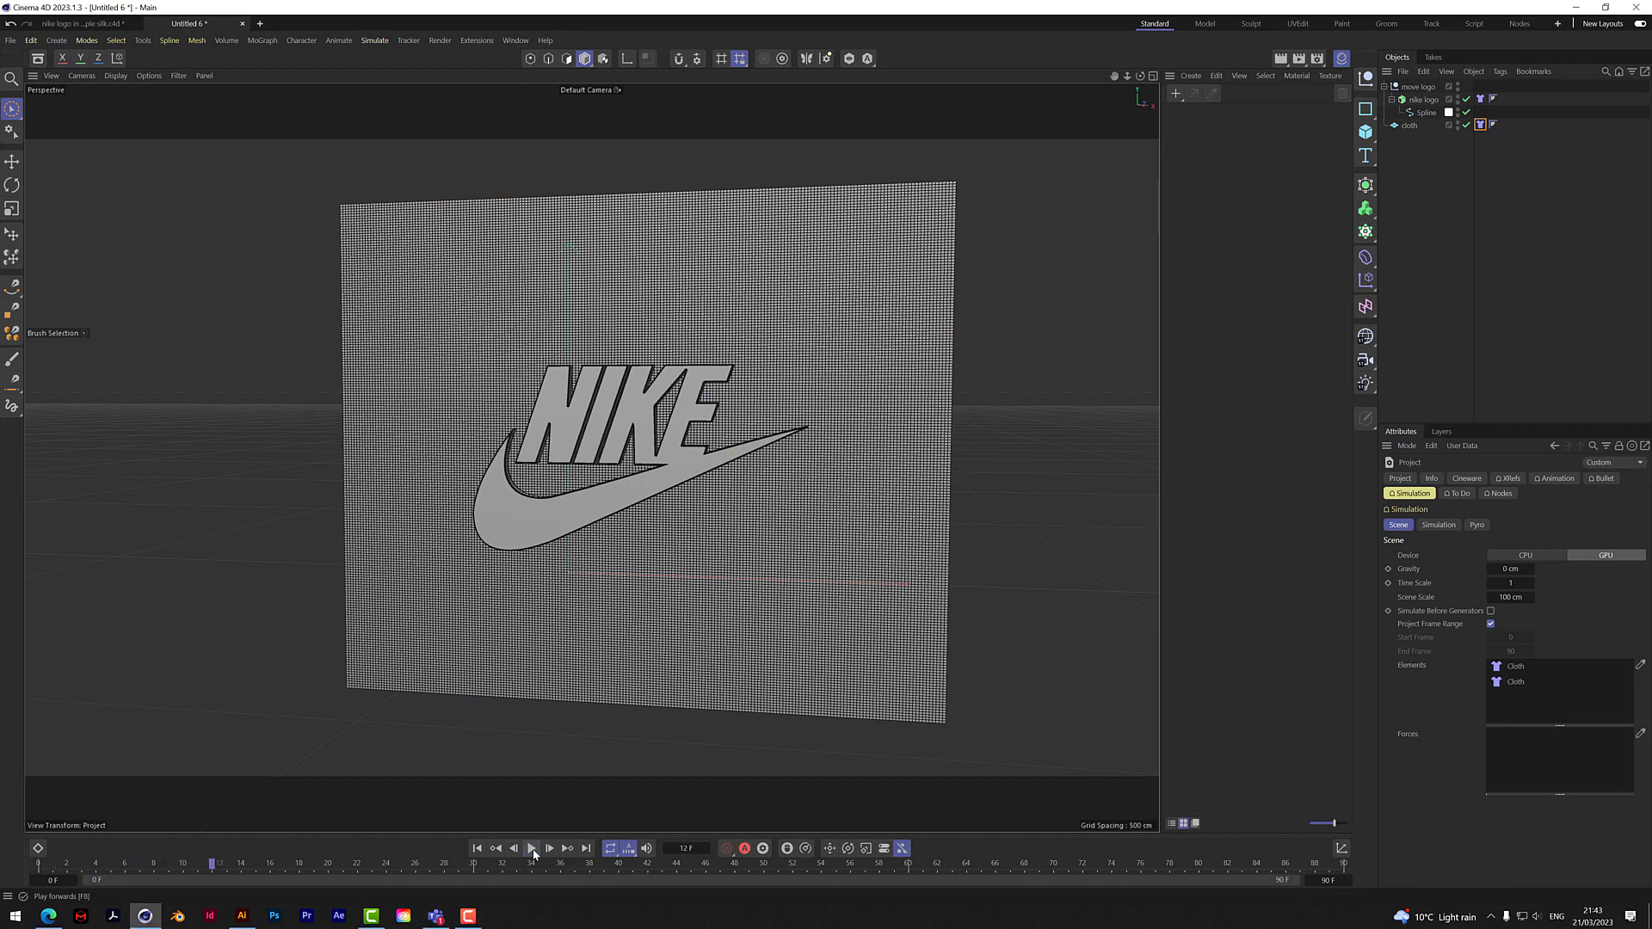
click(479, 850)
Step: Add Attractor, Rotation and Turbulence force objects to the scene
click(374, 41)
mouse_move(392, 66)
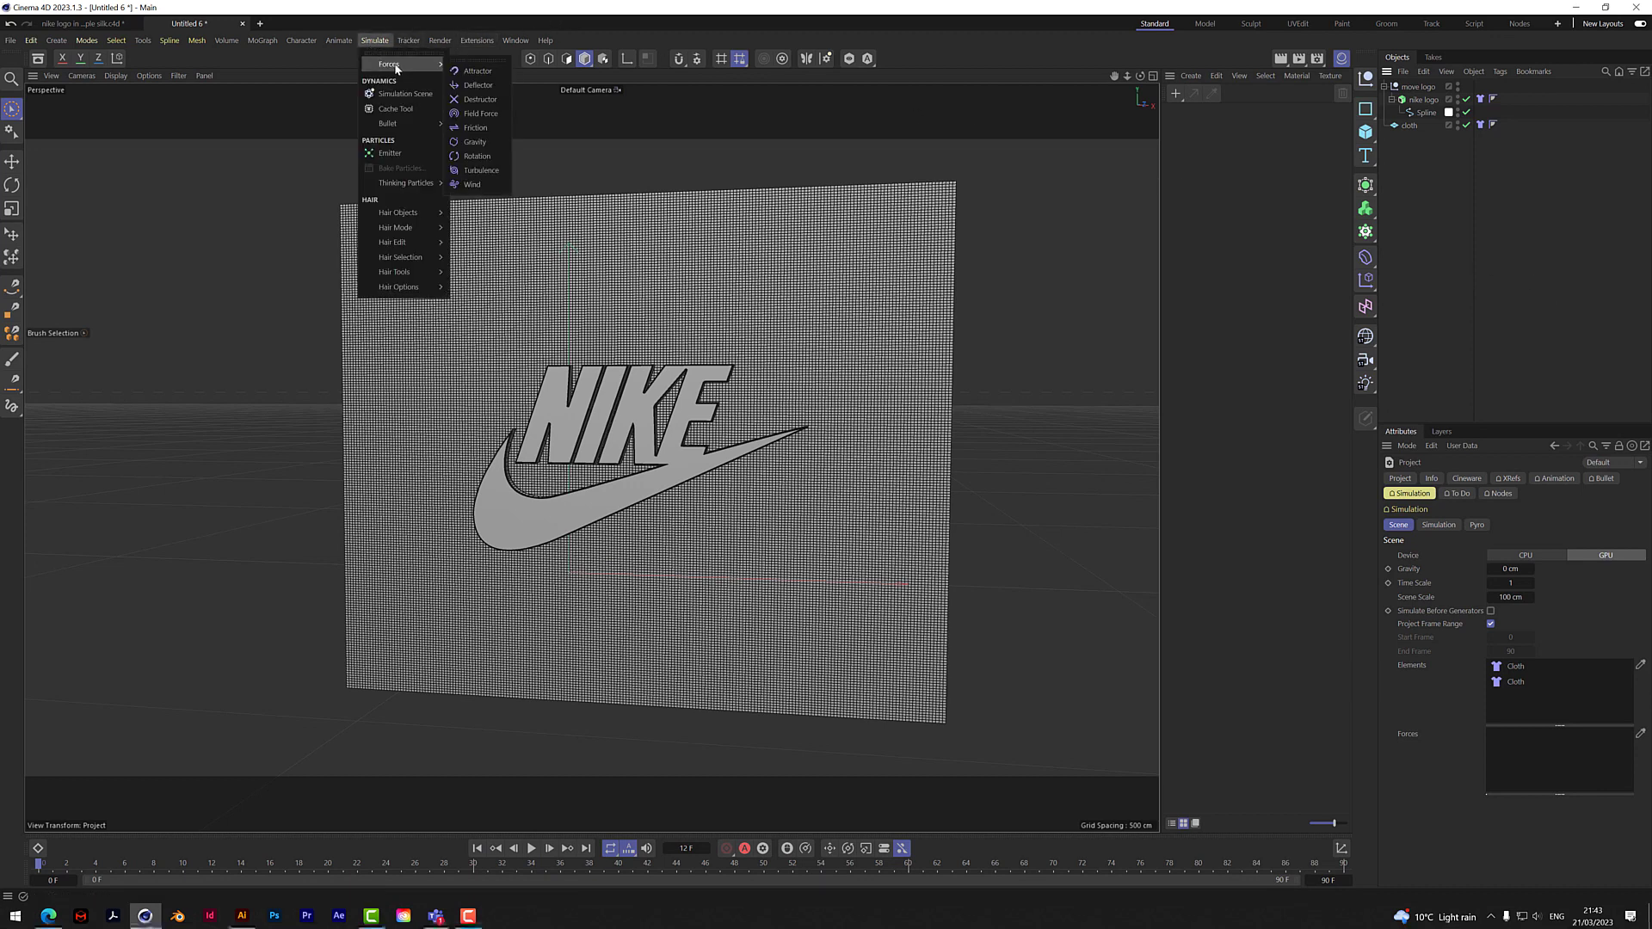
click(492, 70)
click(372, 41)
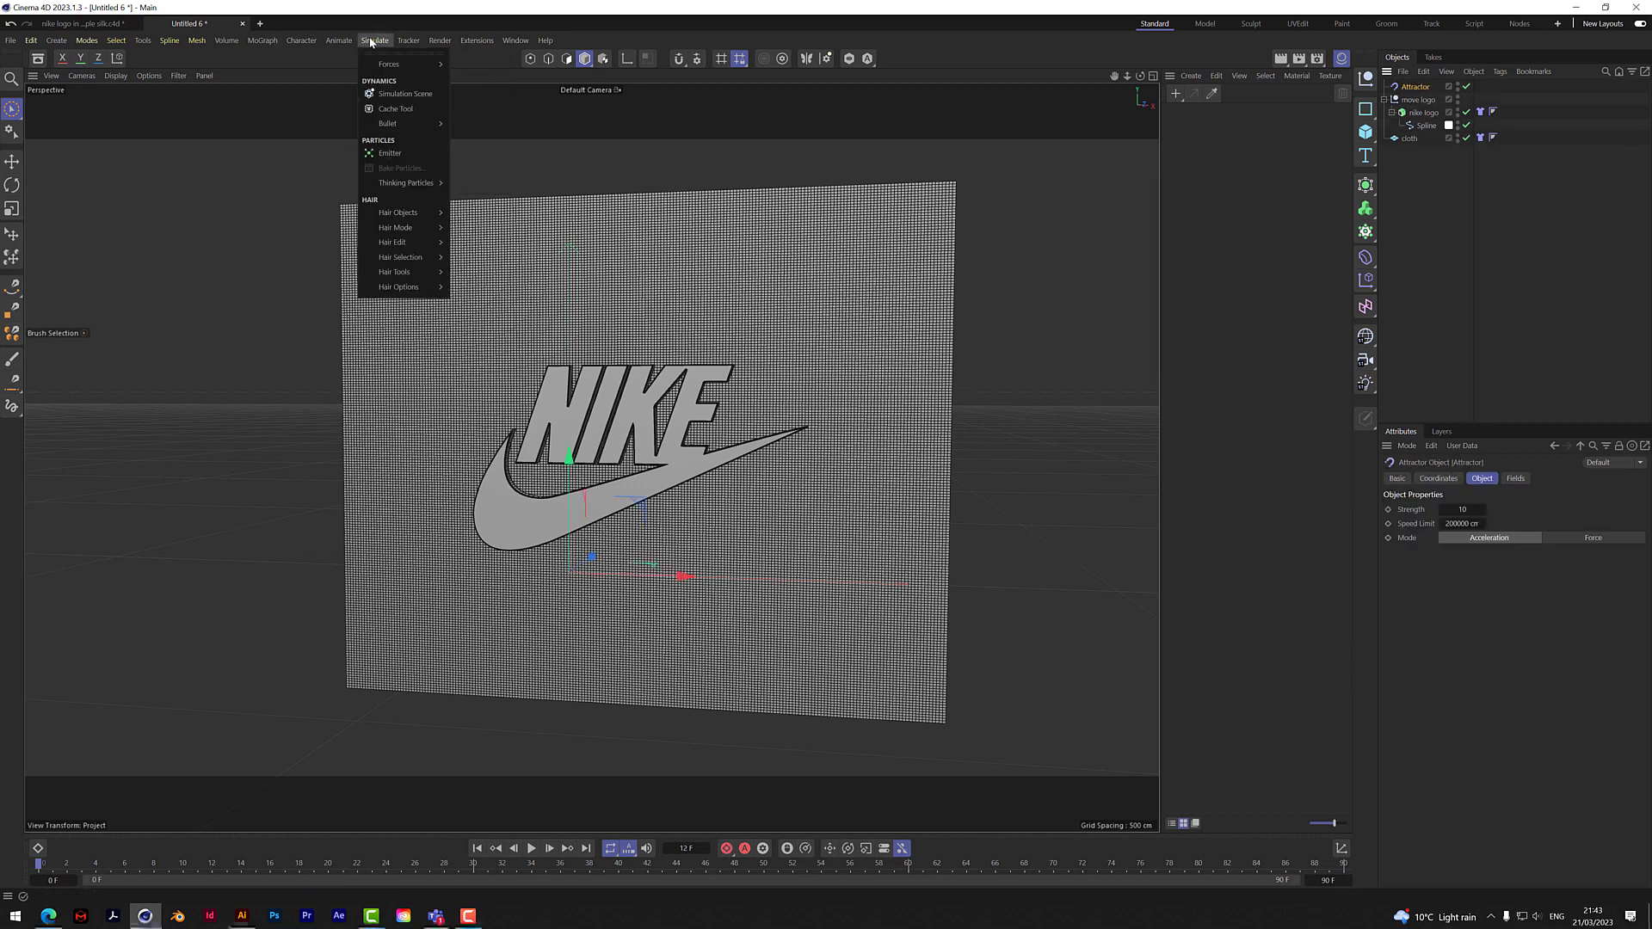
mouse_move(385, 66)
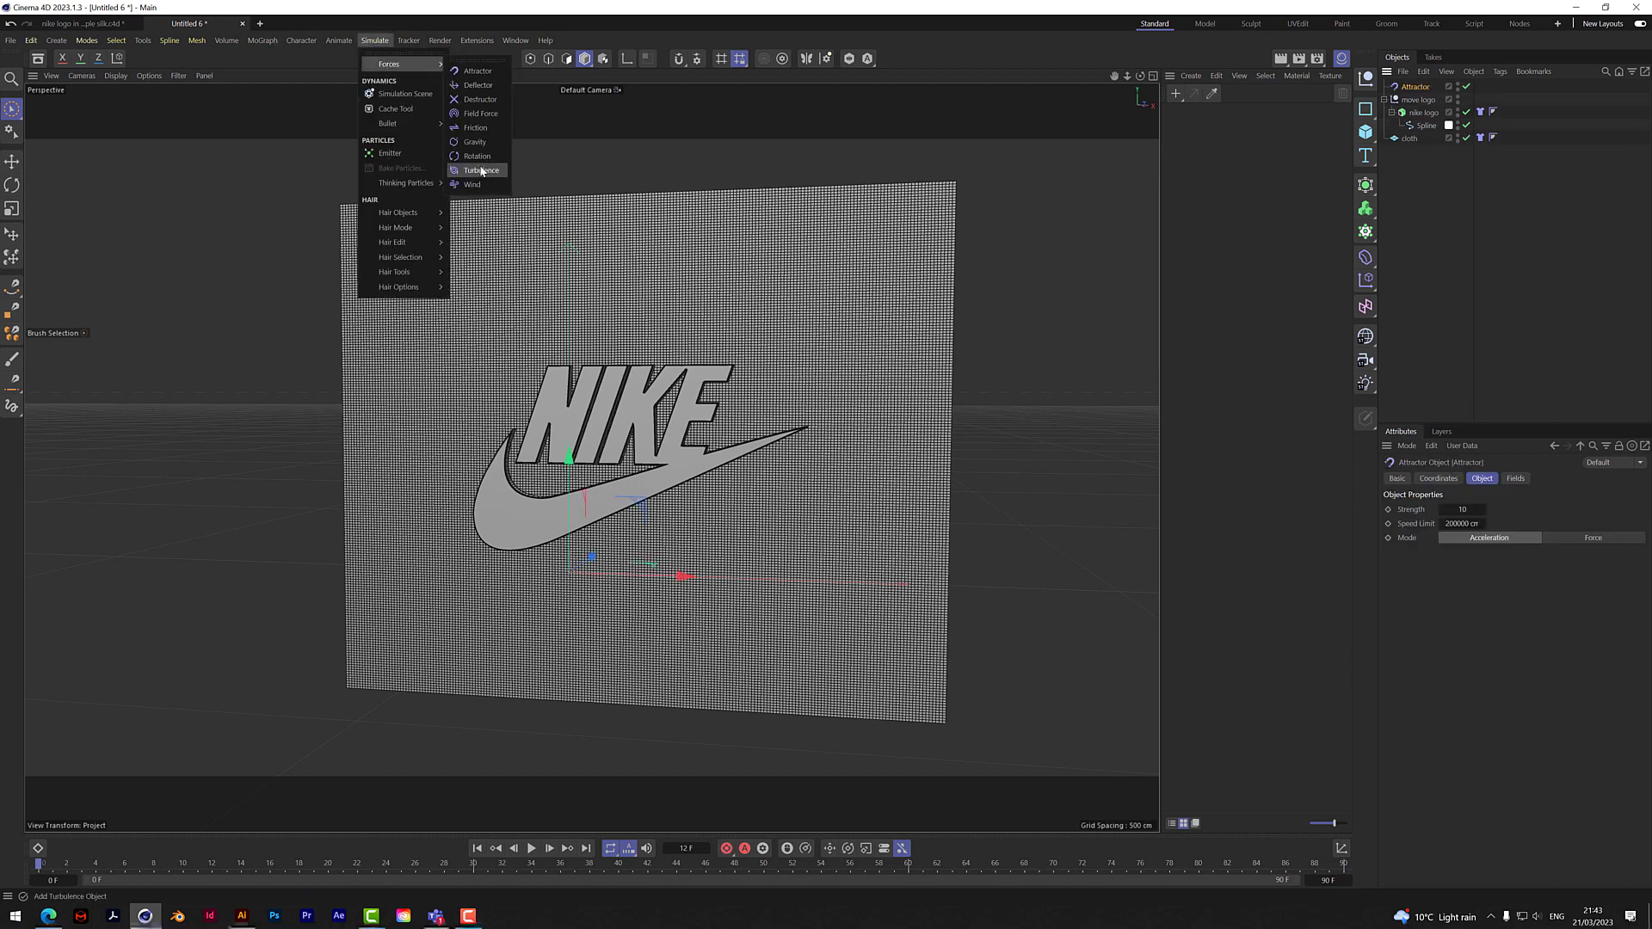
click(476, 156)
click(377, 43)
mouse_move(384, 64)
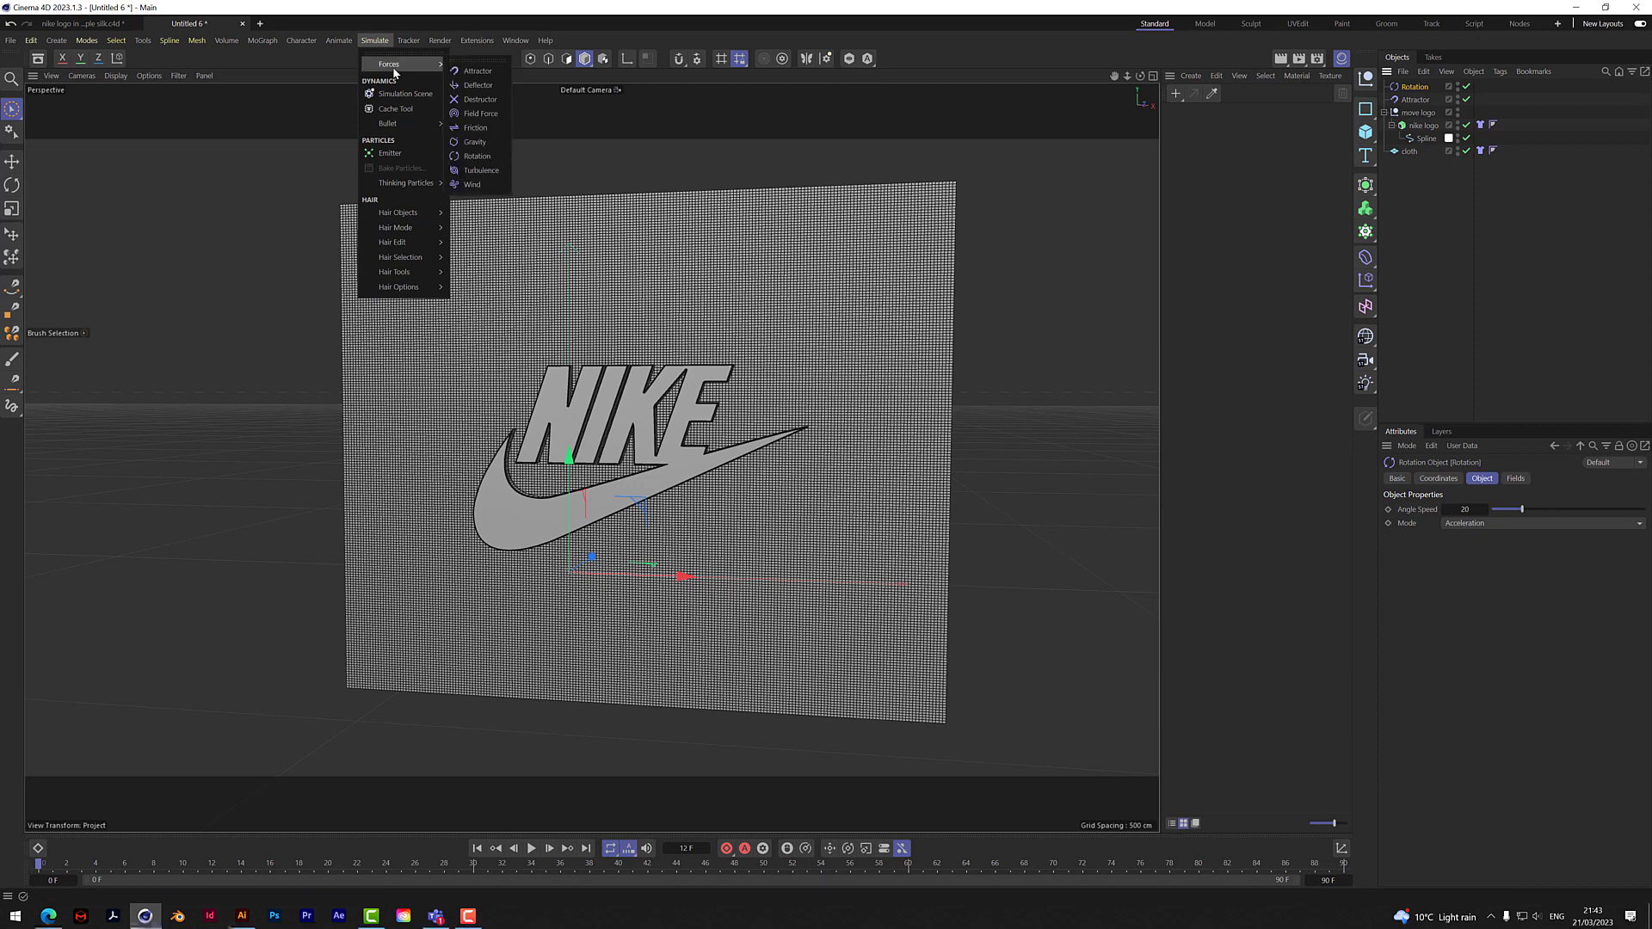
click(475, 168)
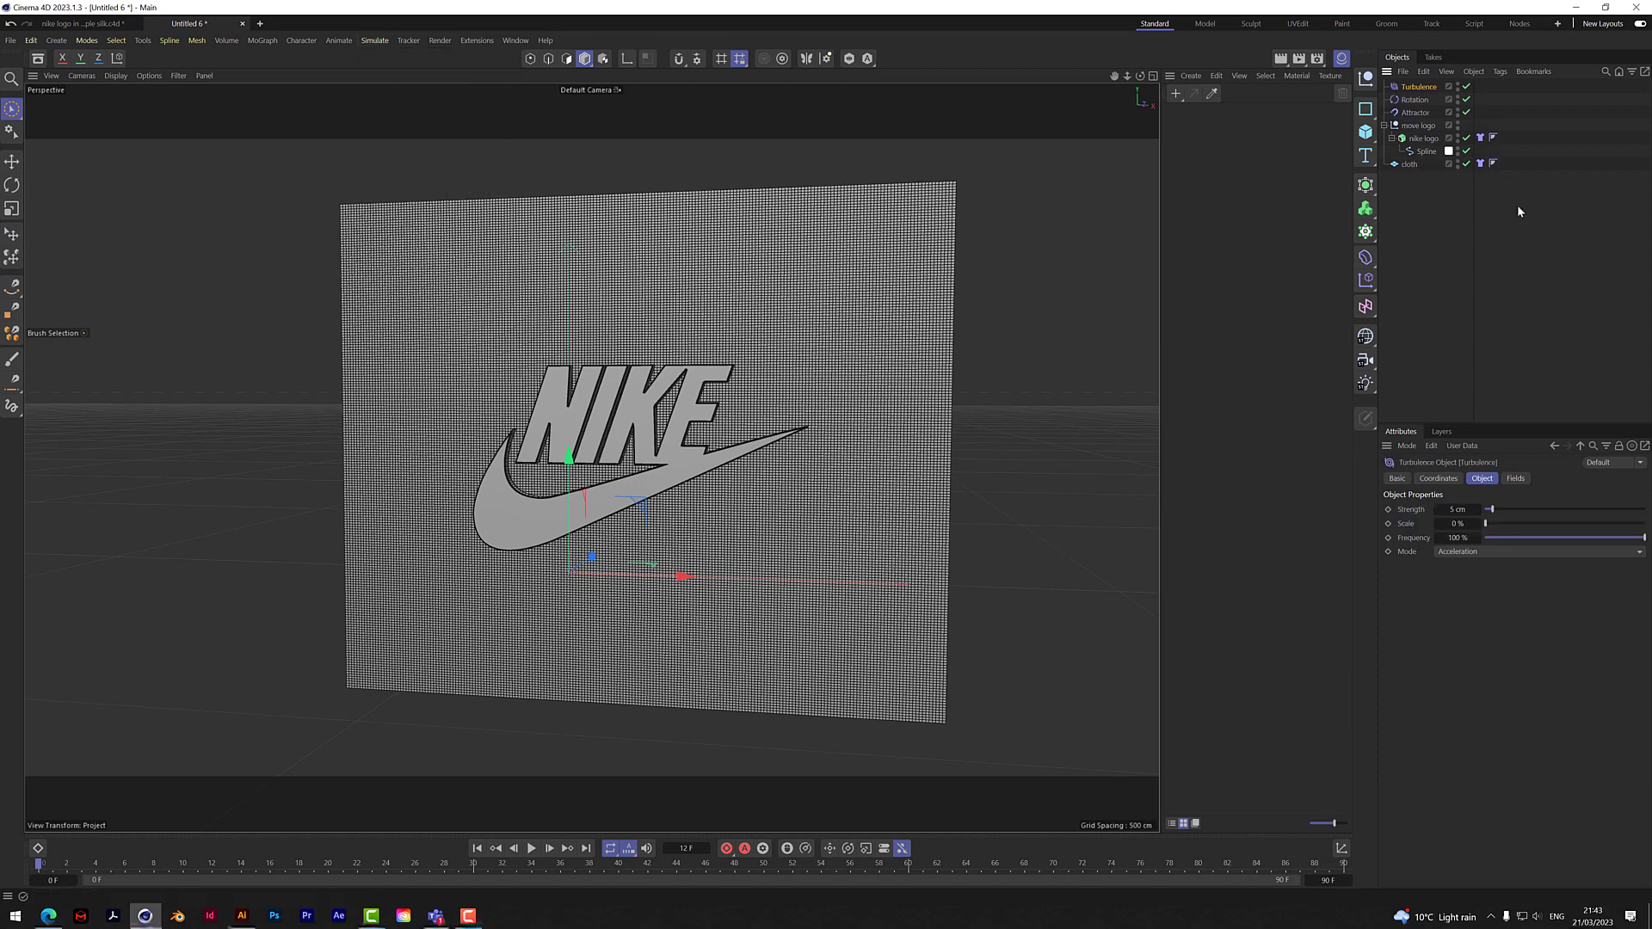
Step: Move the Turbulence, Rotation and Attractor forces together up about 128 cm and sideways to the centre of the logo
shift+click(1415, 113)
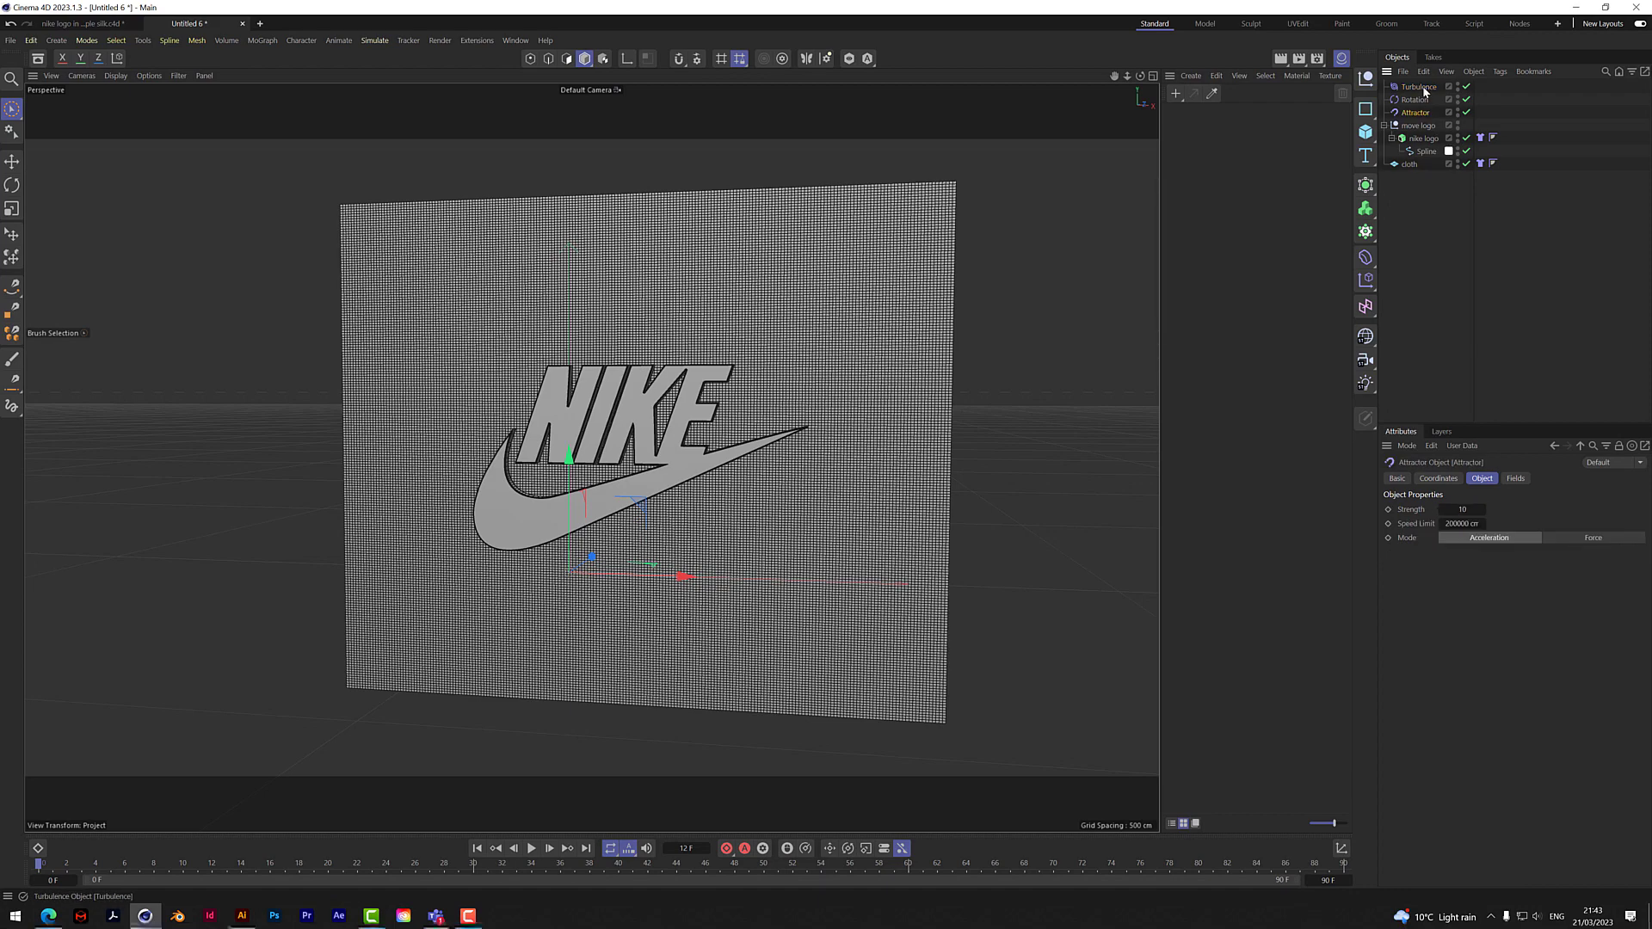
drag(1141, 77, 1175, 53)
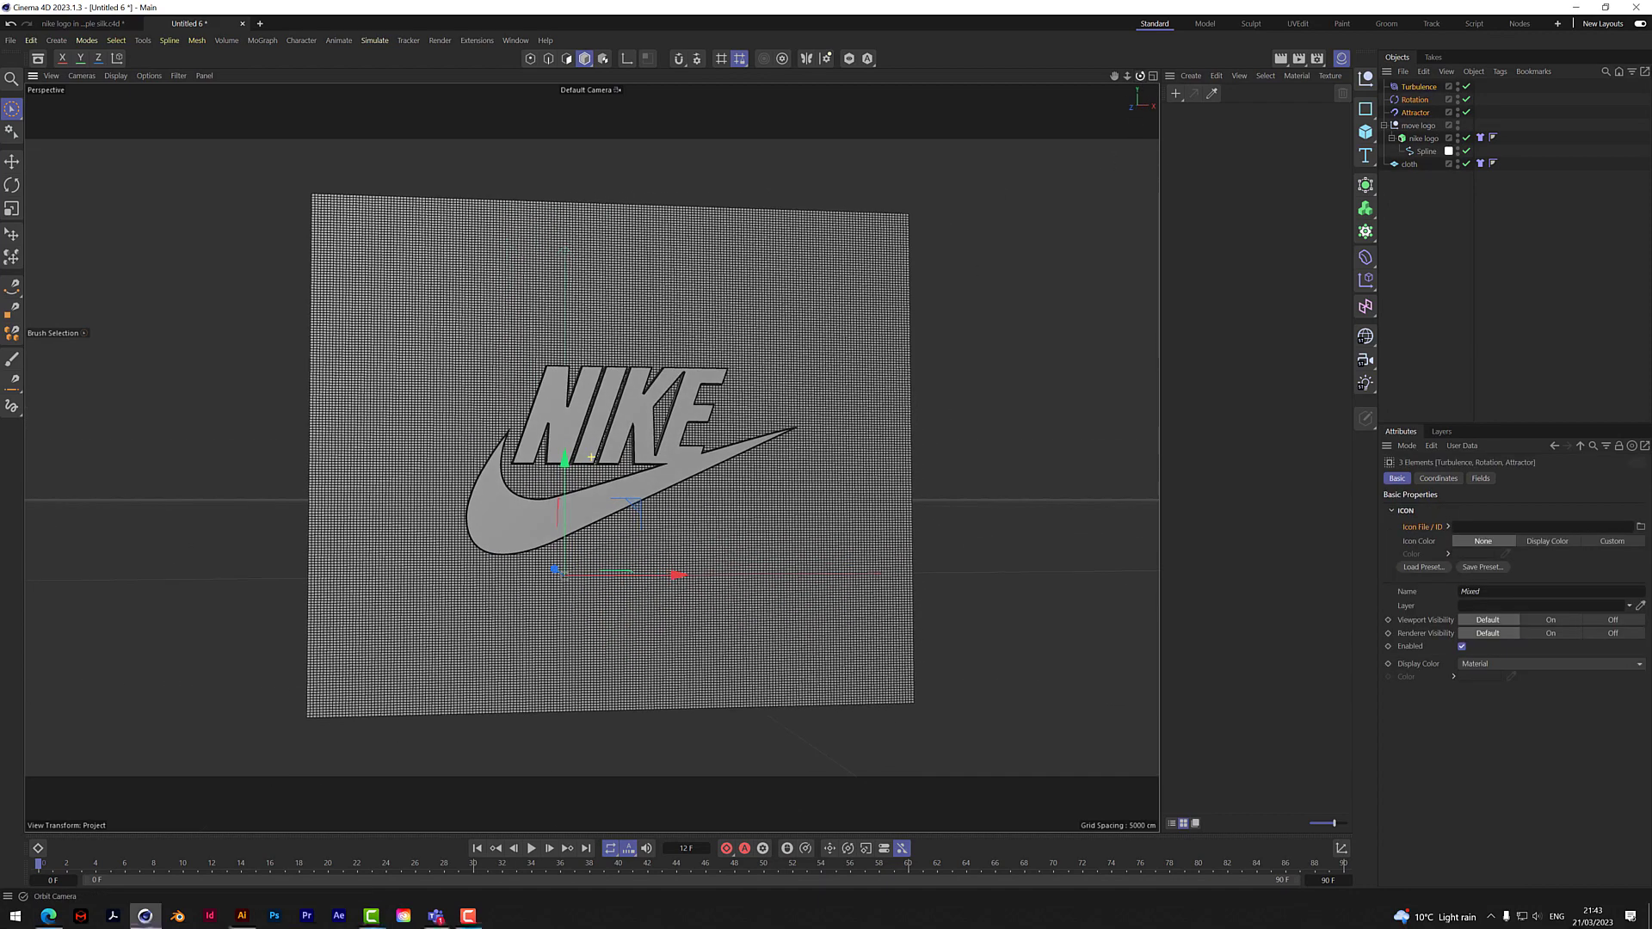
drag(564, 462, 560, 325)
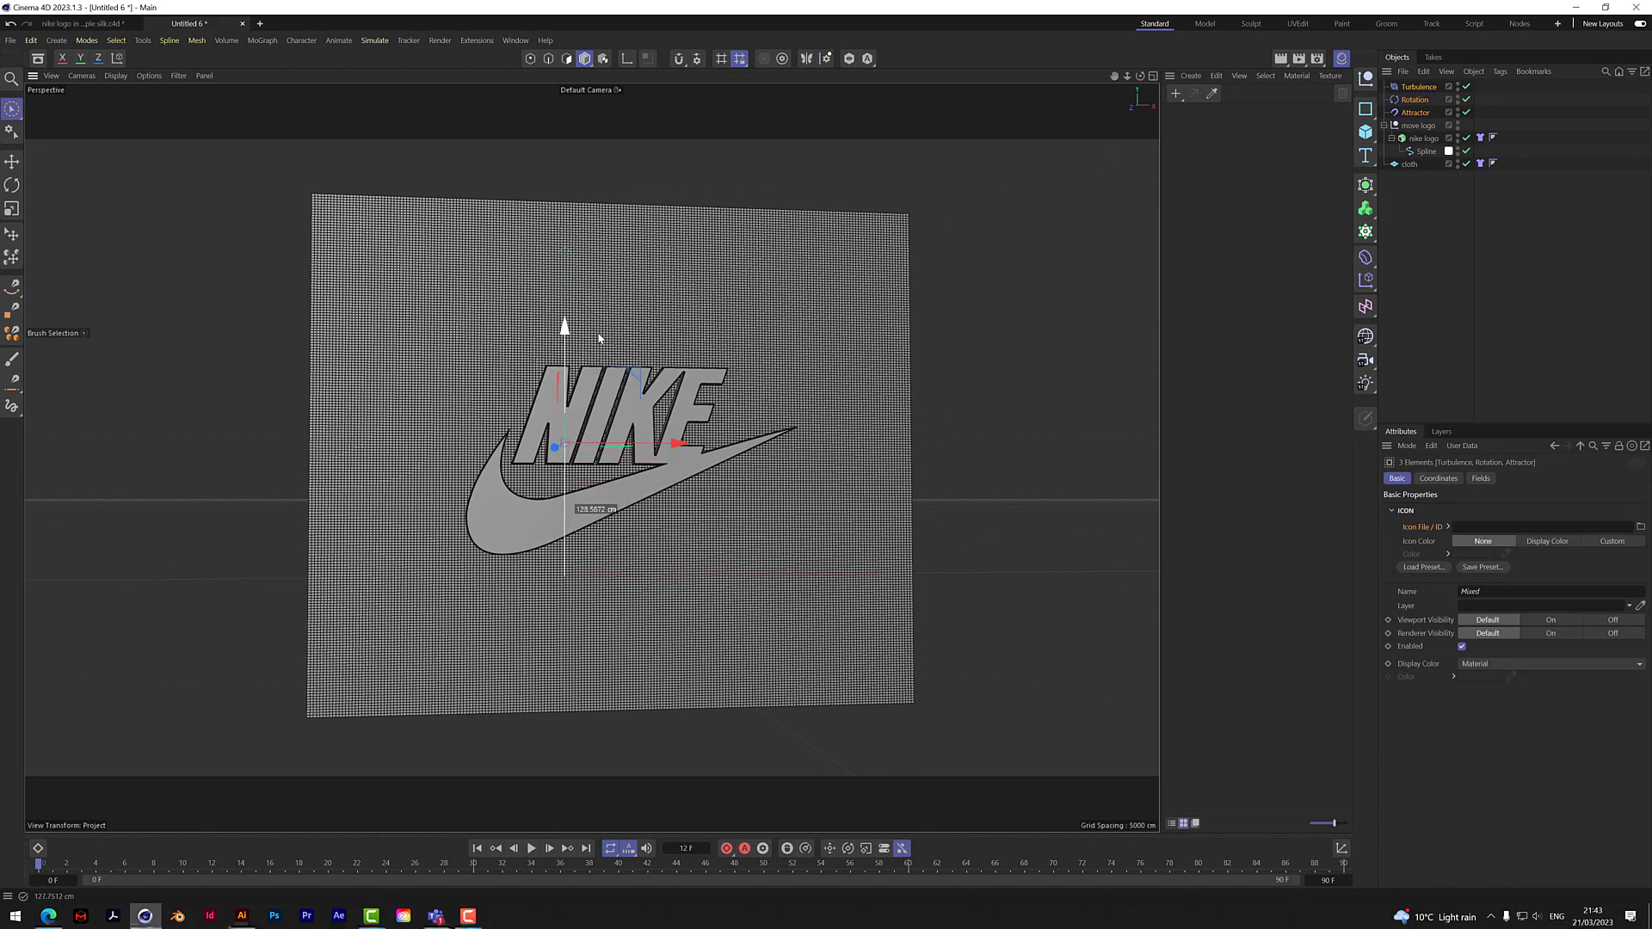
drag(676, 445, 733, 445)
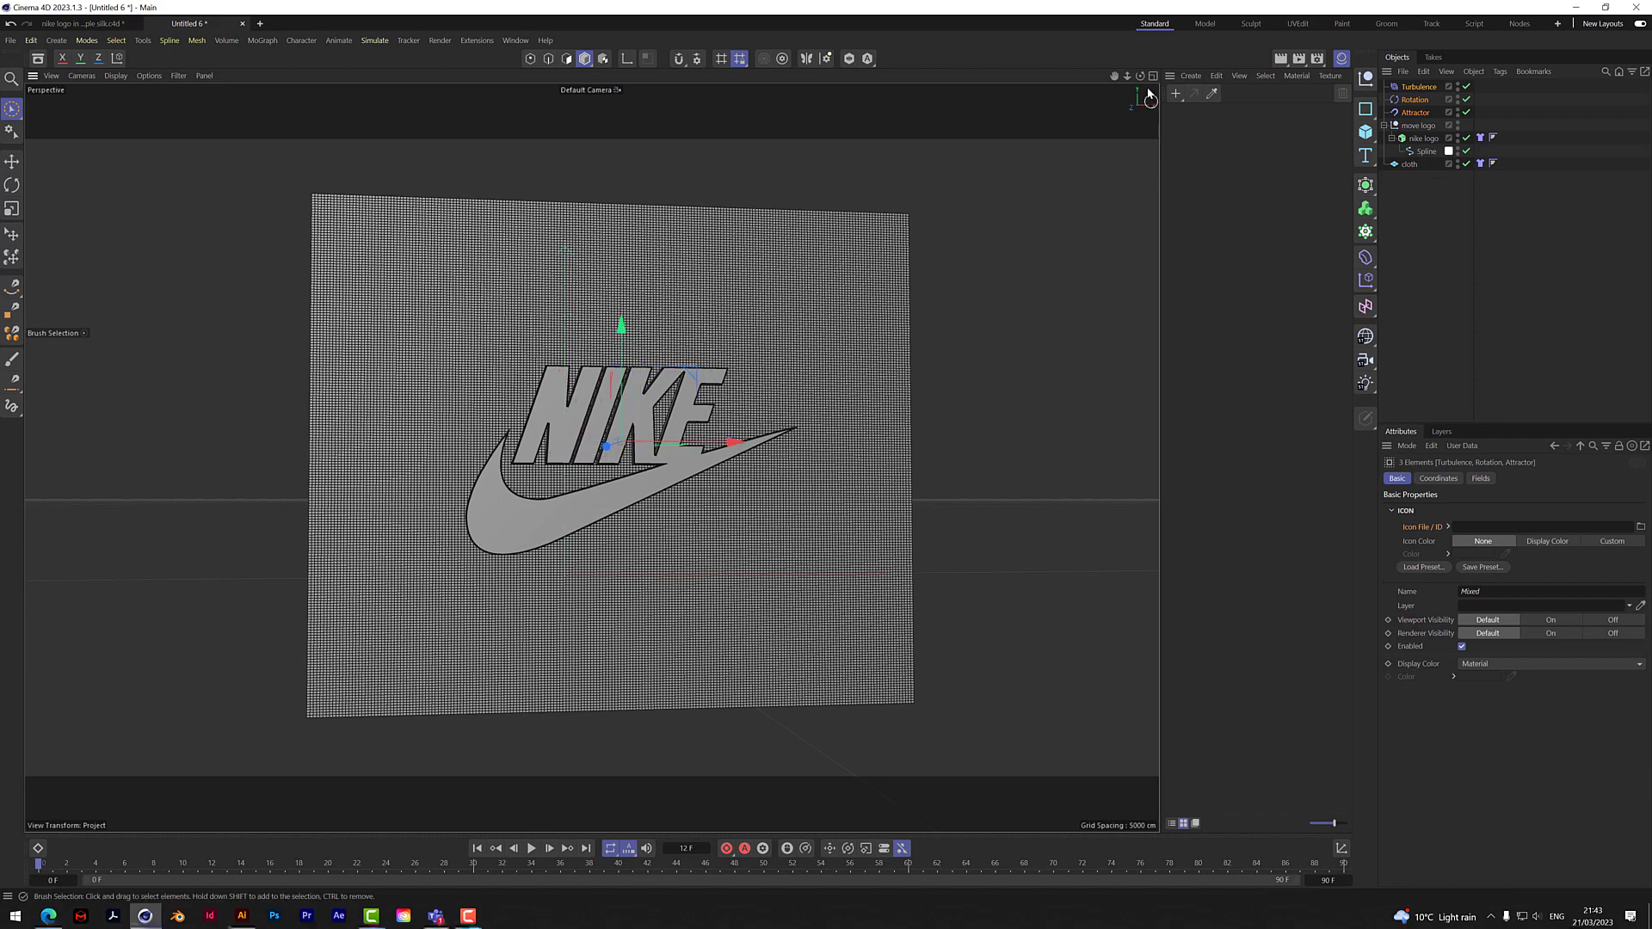
mouse_move(1140, 77)
mouse_down()
mouse_move(1091, 147)
mouse_move(1037, 97)
mouse_move(1105, 92)
mouse_up()
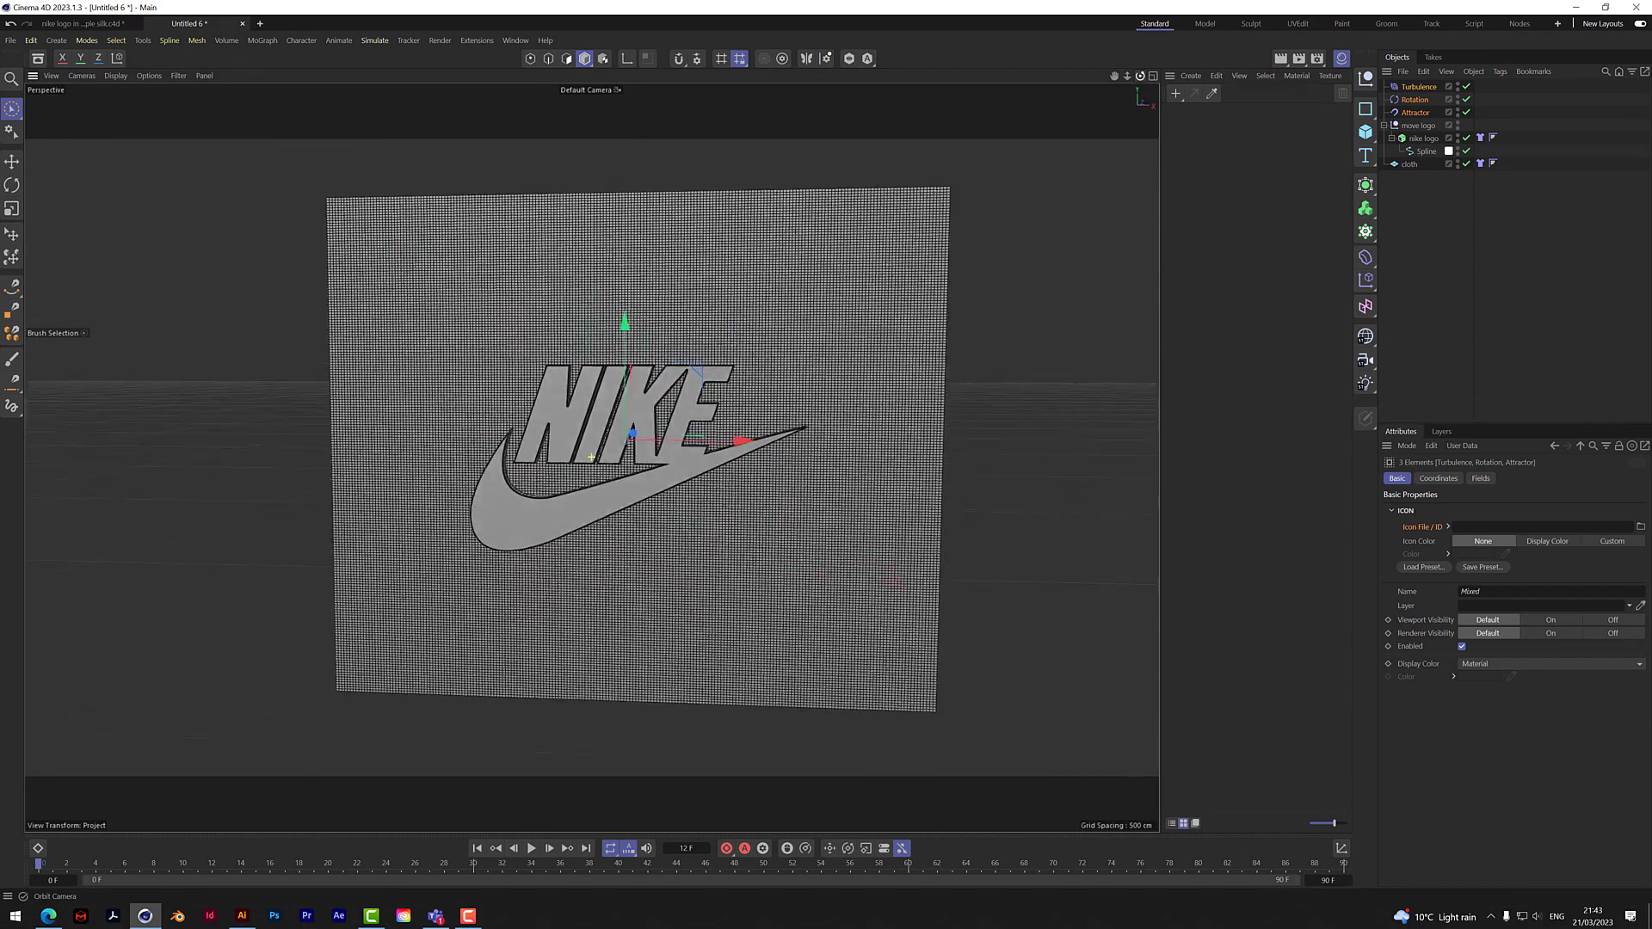
Step: Make the Attractor a child of the "move logo" null
click(1442, 222)
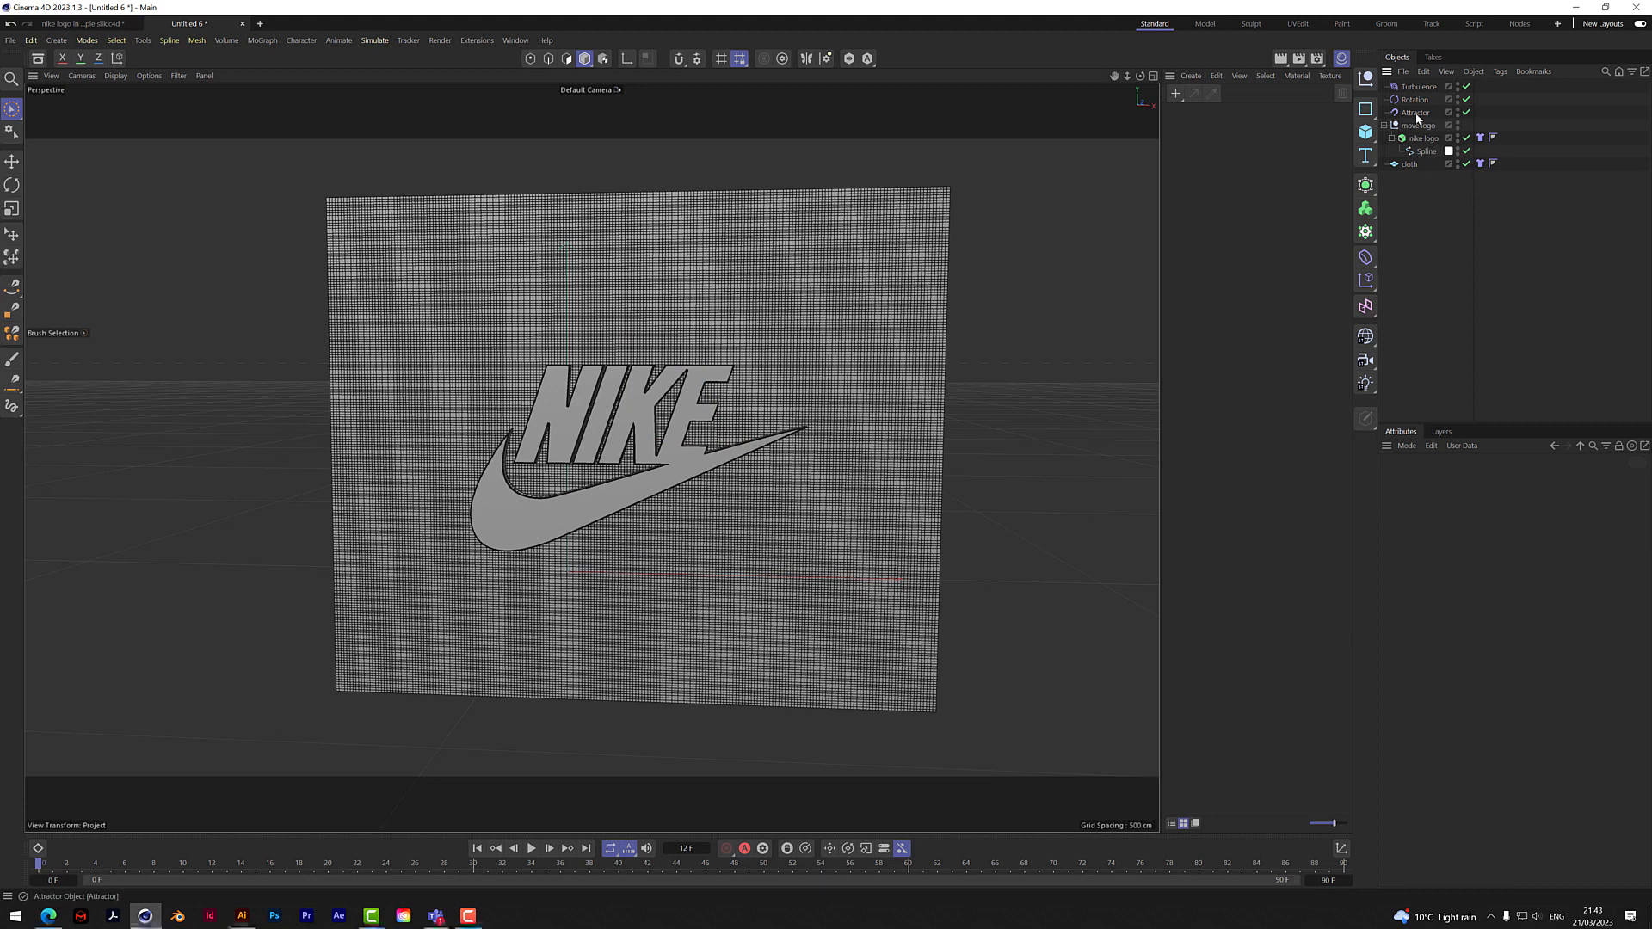
mouse_move(1412, 114)
mouse_down()
mouse_move(1414, 142)
mouse_move(1421, 126)
mouse_up()
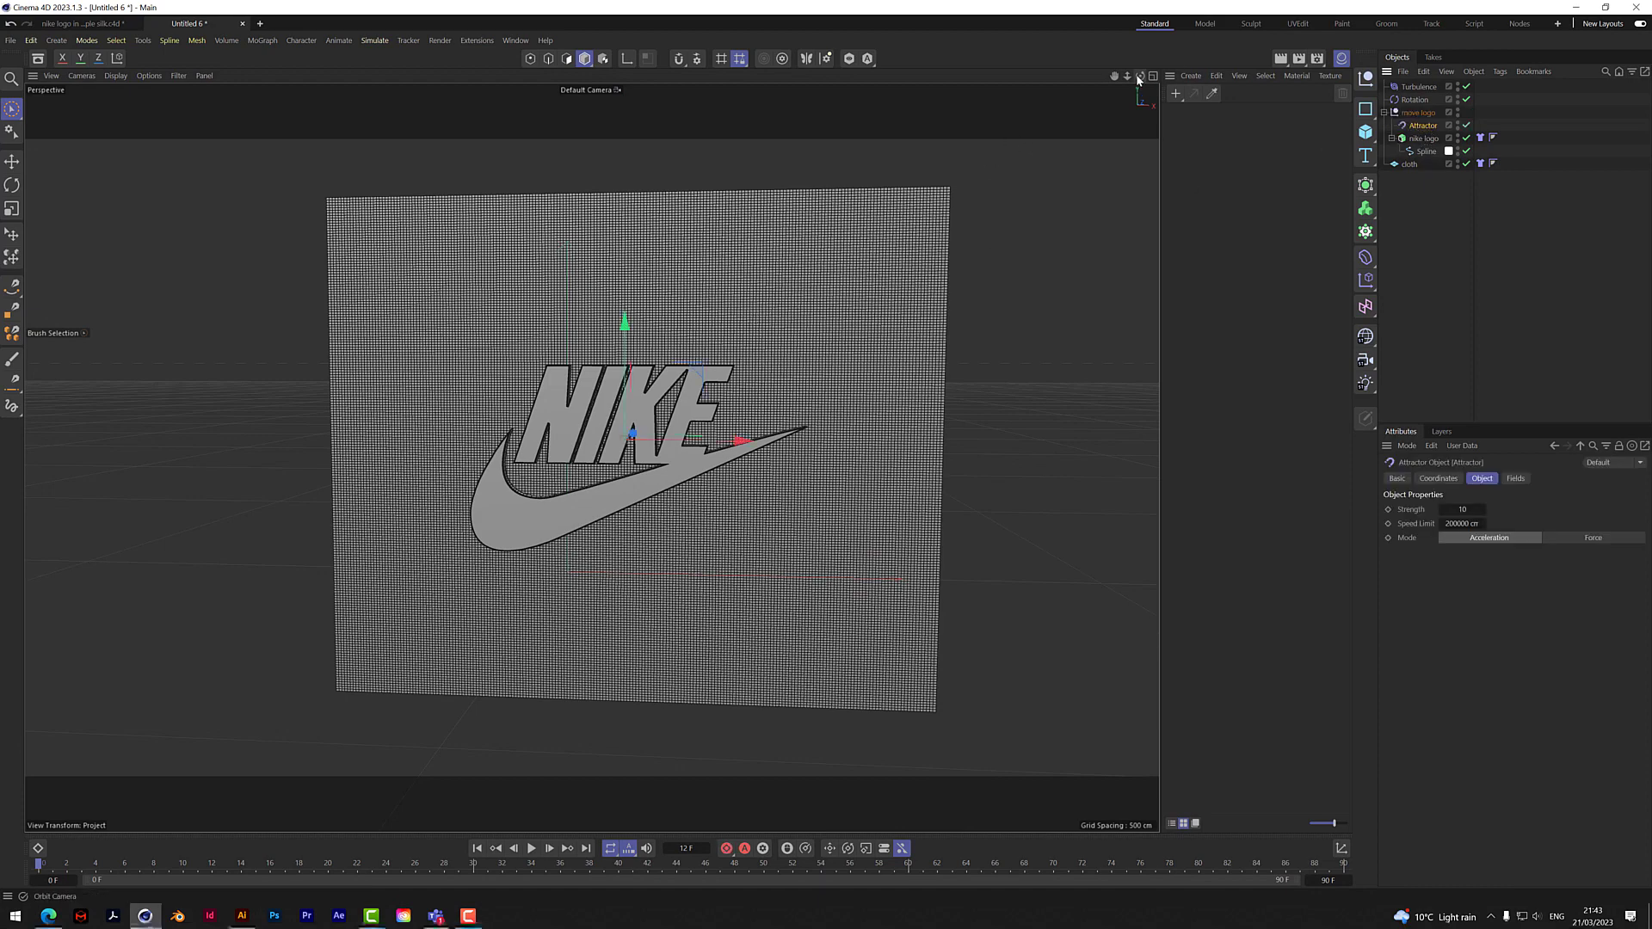
alt+drag(783, 305, 471, 449)
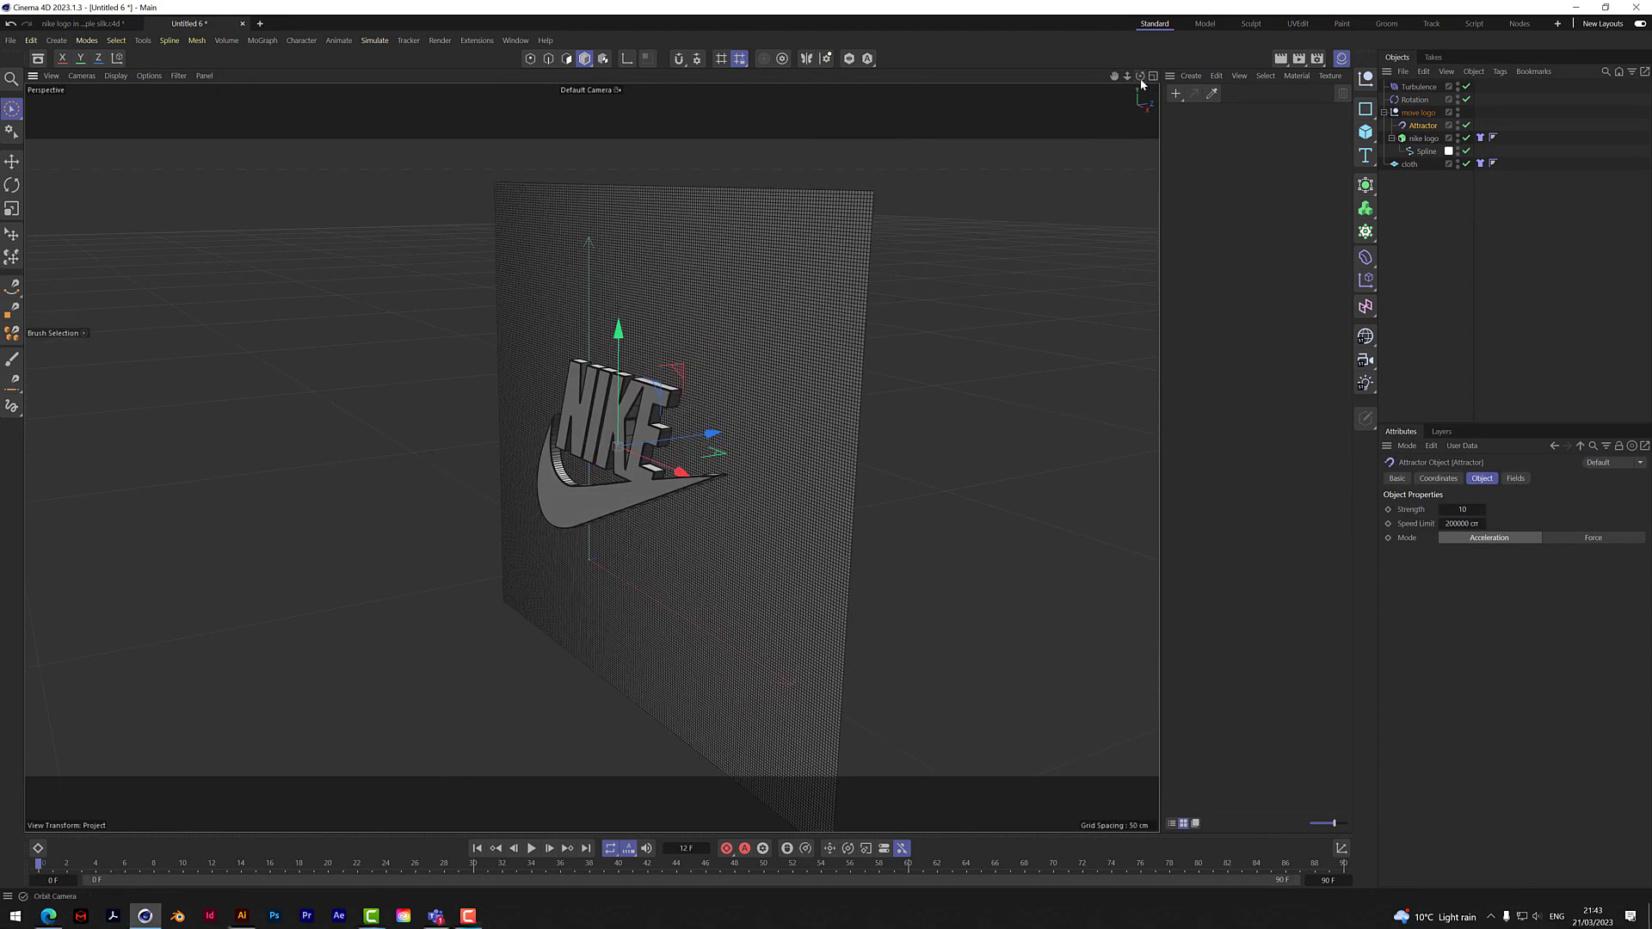
drag(1140, 77, 1325, 35)
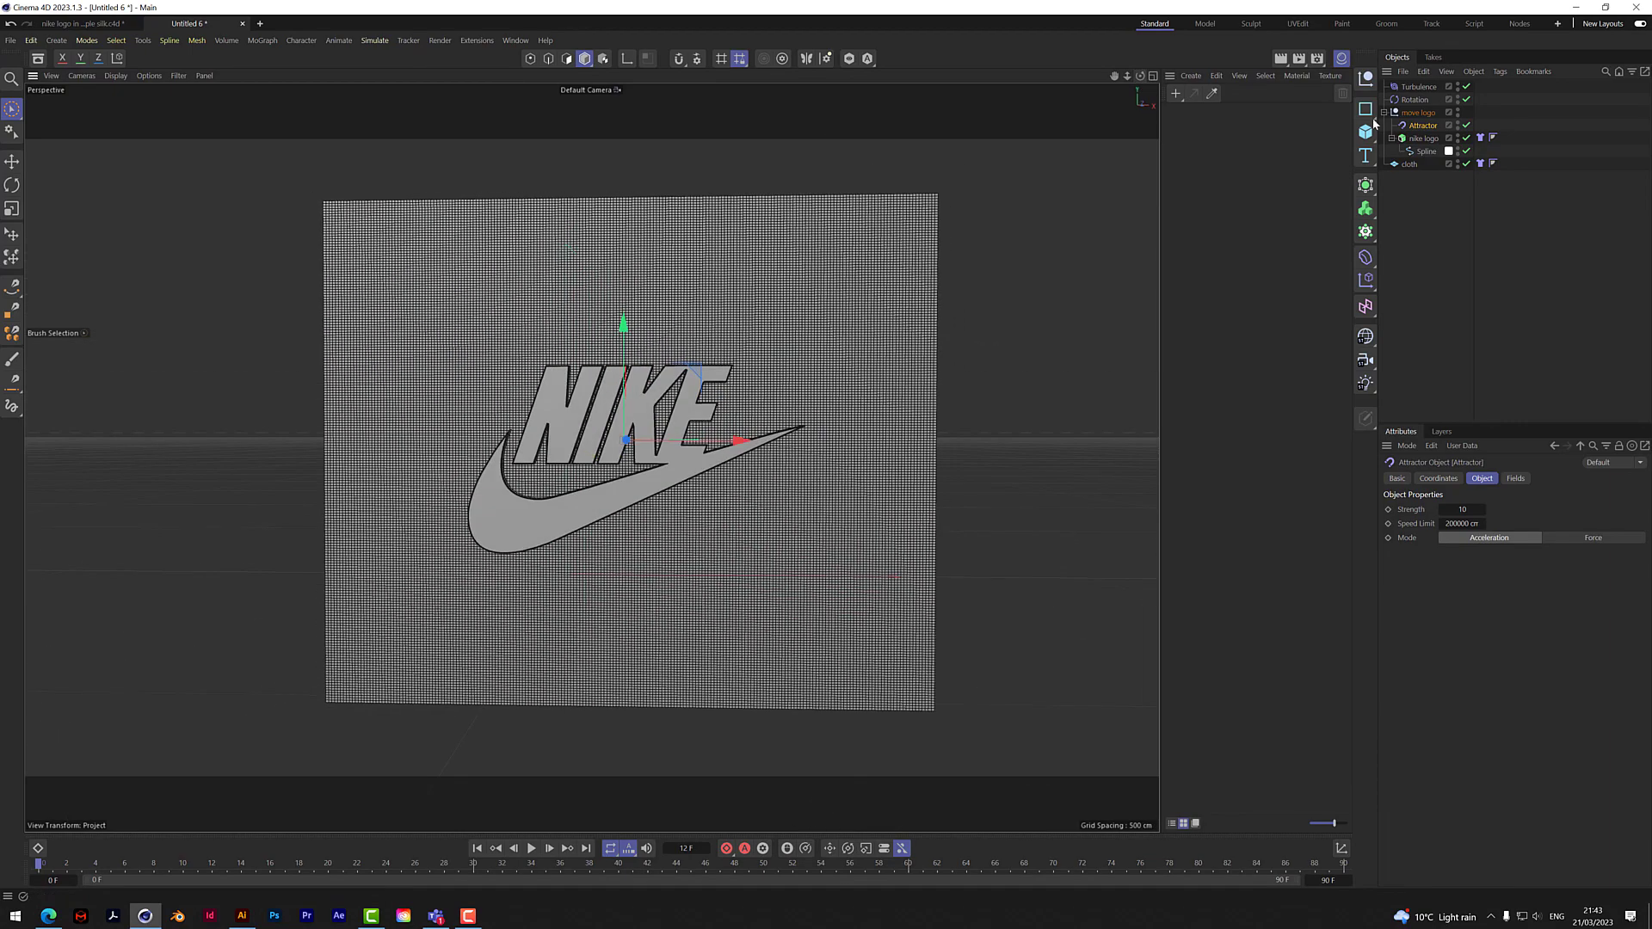
Step: Set the Rotation force's Angle Speed to 1
click(1414, 98)
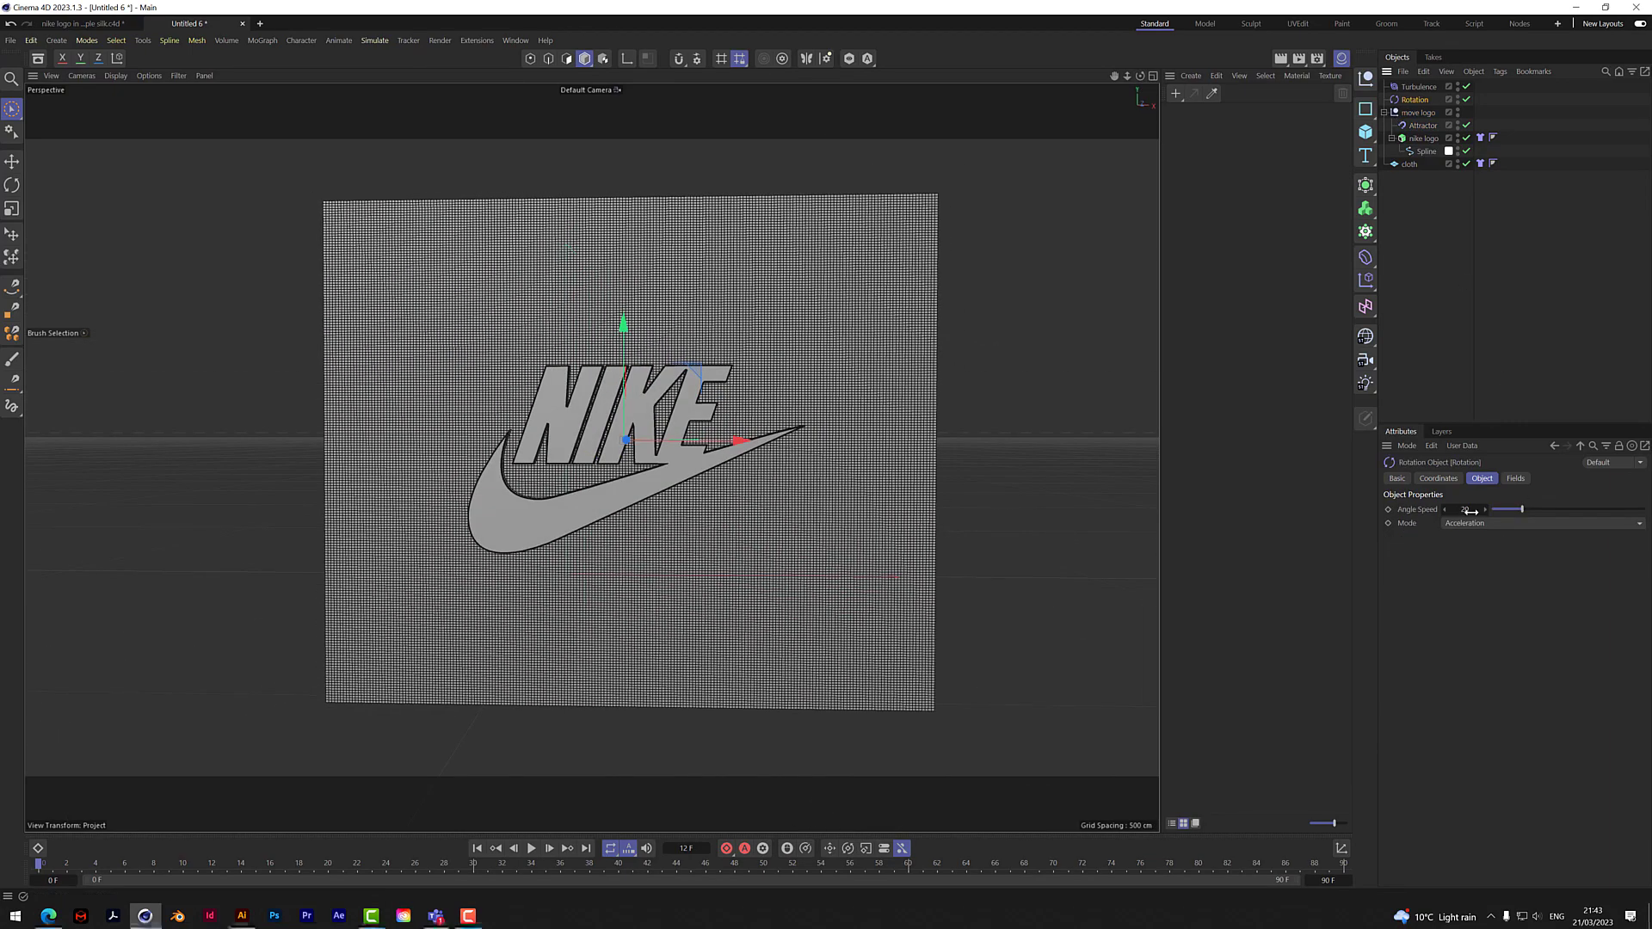
text(1)
key(Return)
Step: Set the Turbulence force's Strength to 15 cm and its Scale to 10%
click(1422, 86)
click(1498, 523)
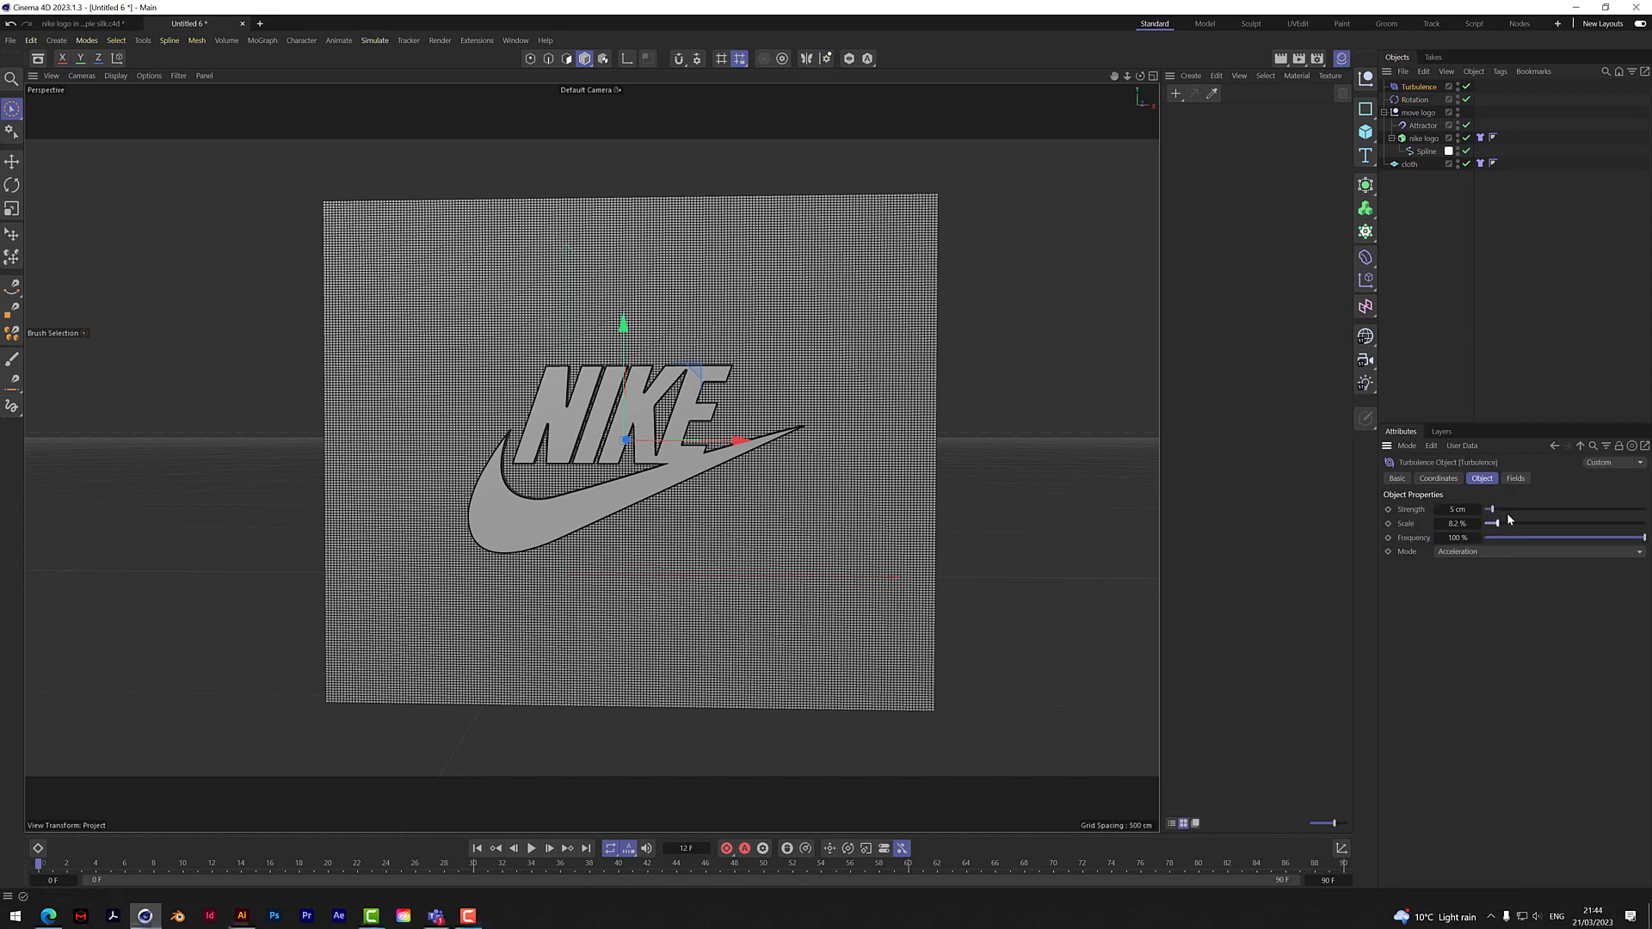
click(1500, 522)
double_click(1459, 508)
text(15)
double_click(1459, 524)
text(10)
key(Return)
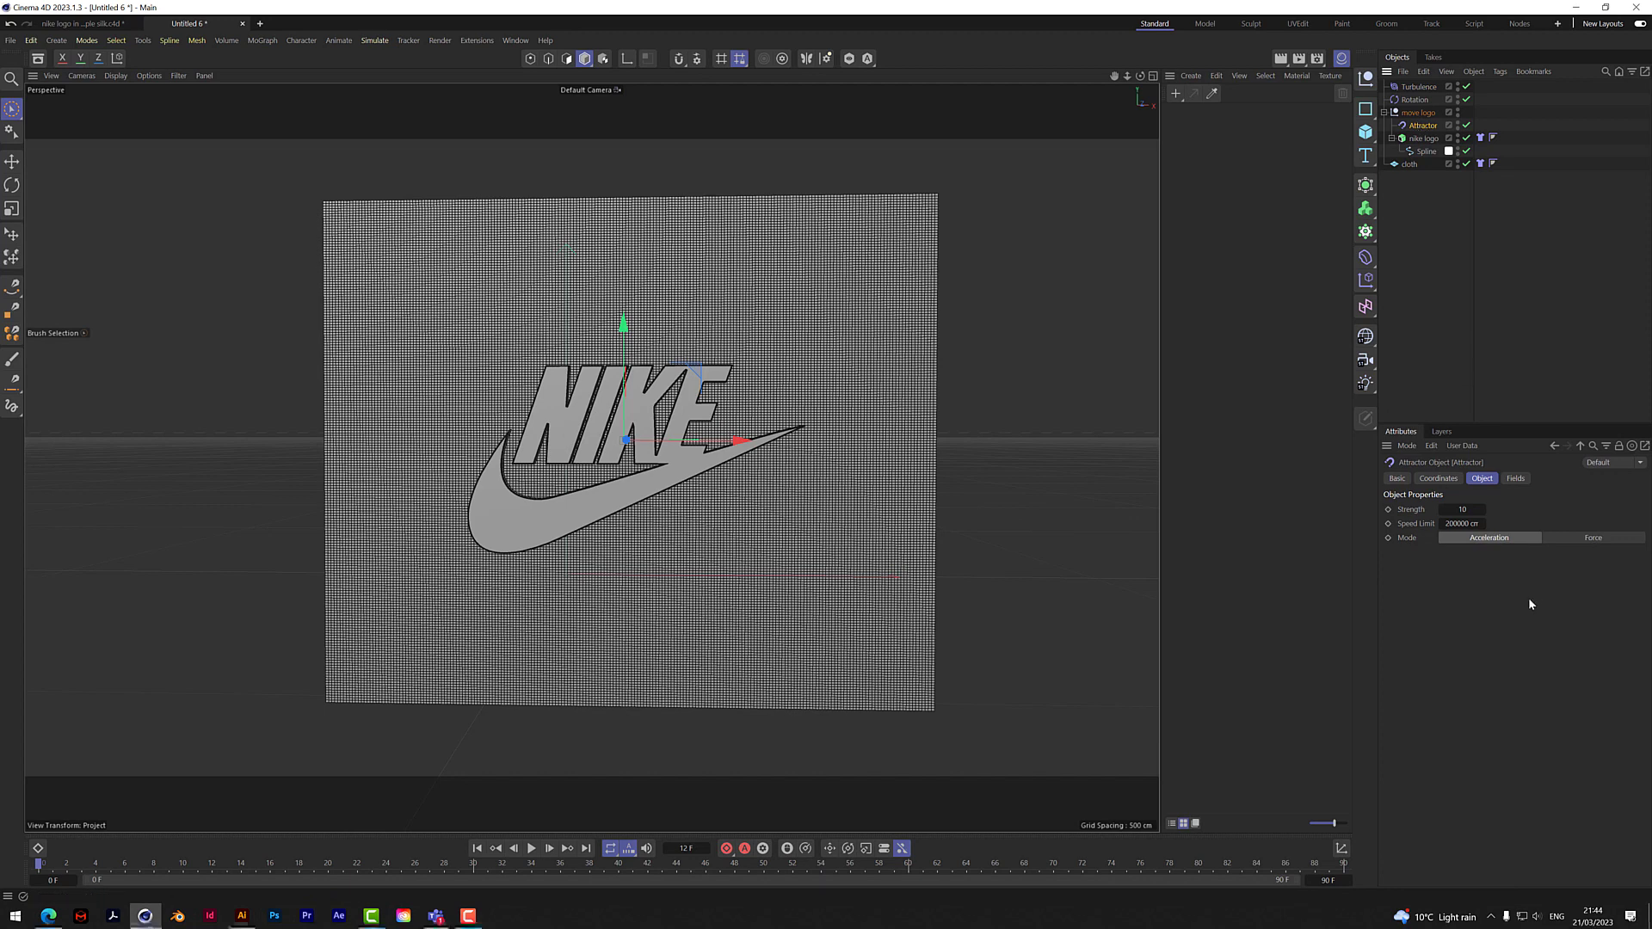
Step: Set the Attractor's Strength to 5, its Speed Limit to 200 cm and its Mode to Force
click(1469, 508)
text(5)
click(1465, 523)
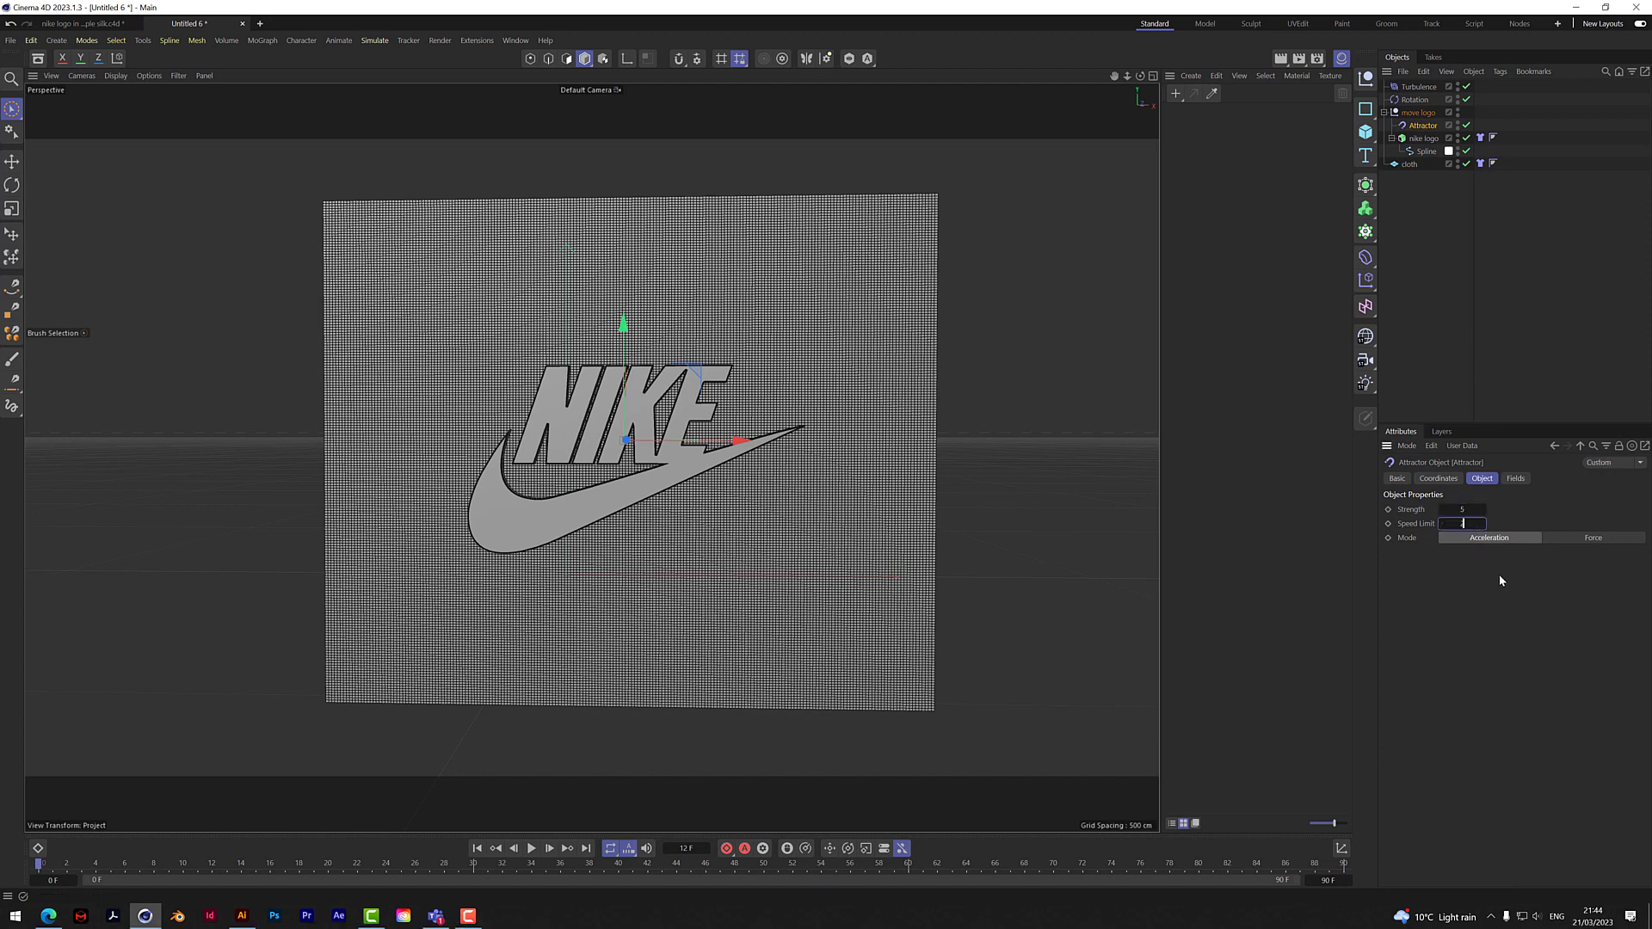
click(1615, 540)
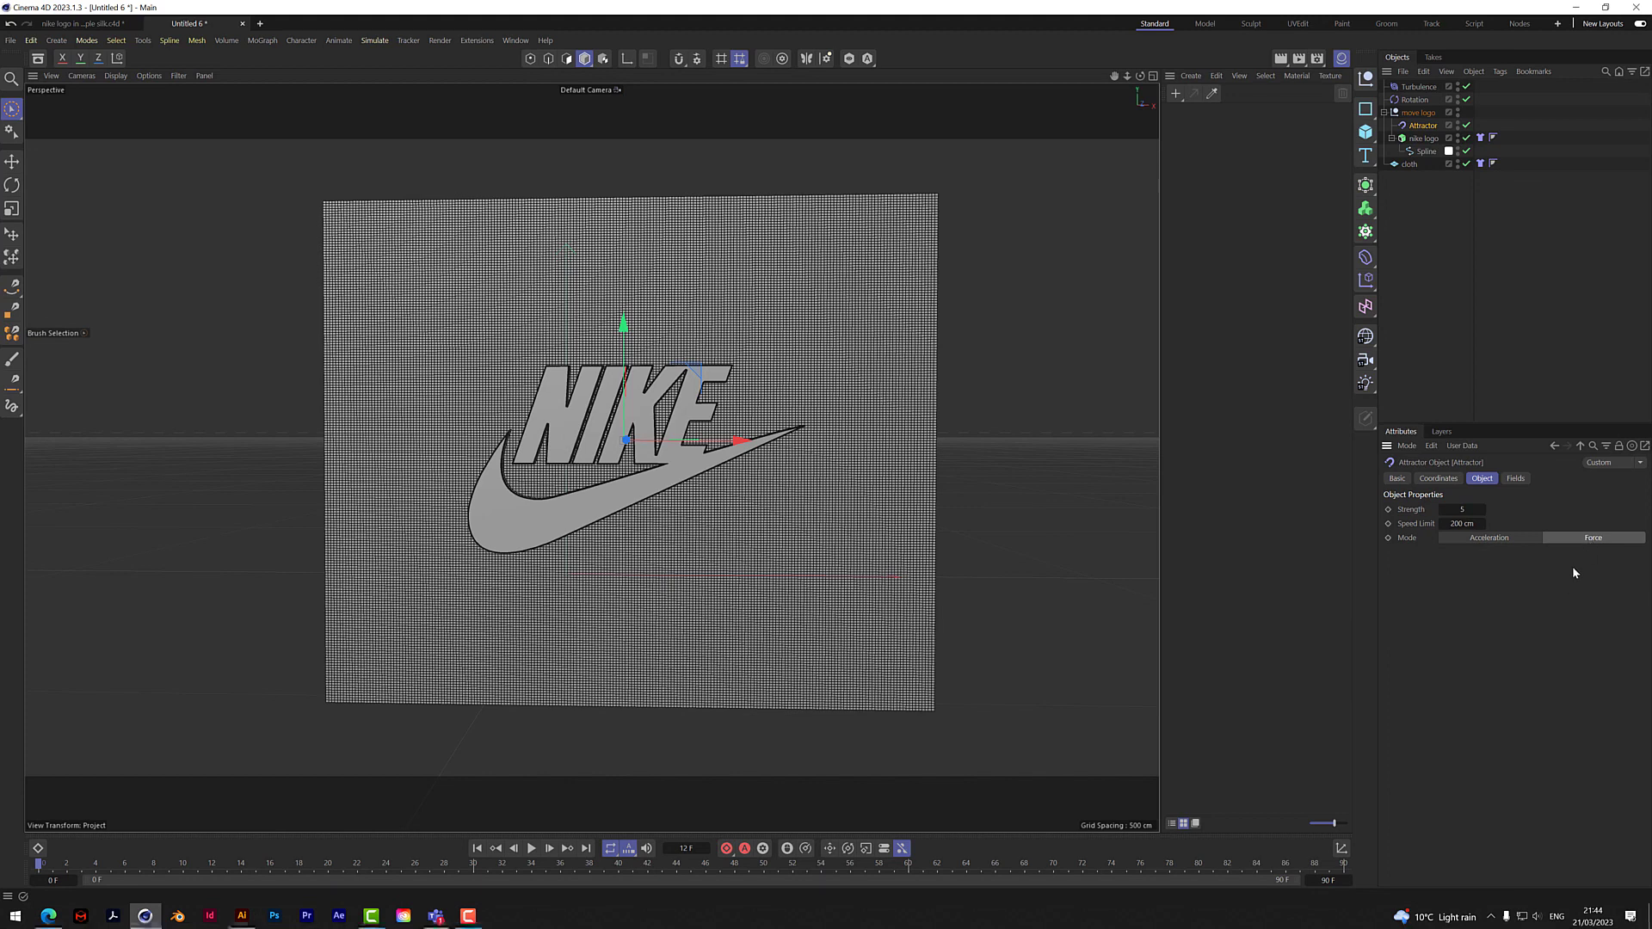
Step: Play the simulation up to about frame 29 and examine the wrinkled cloth from behind and from the front
click(531, 849)
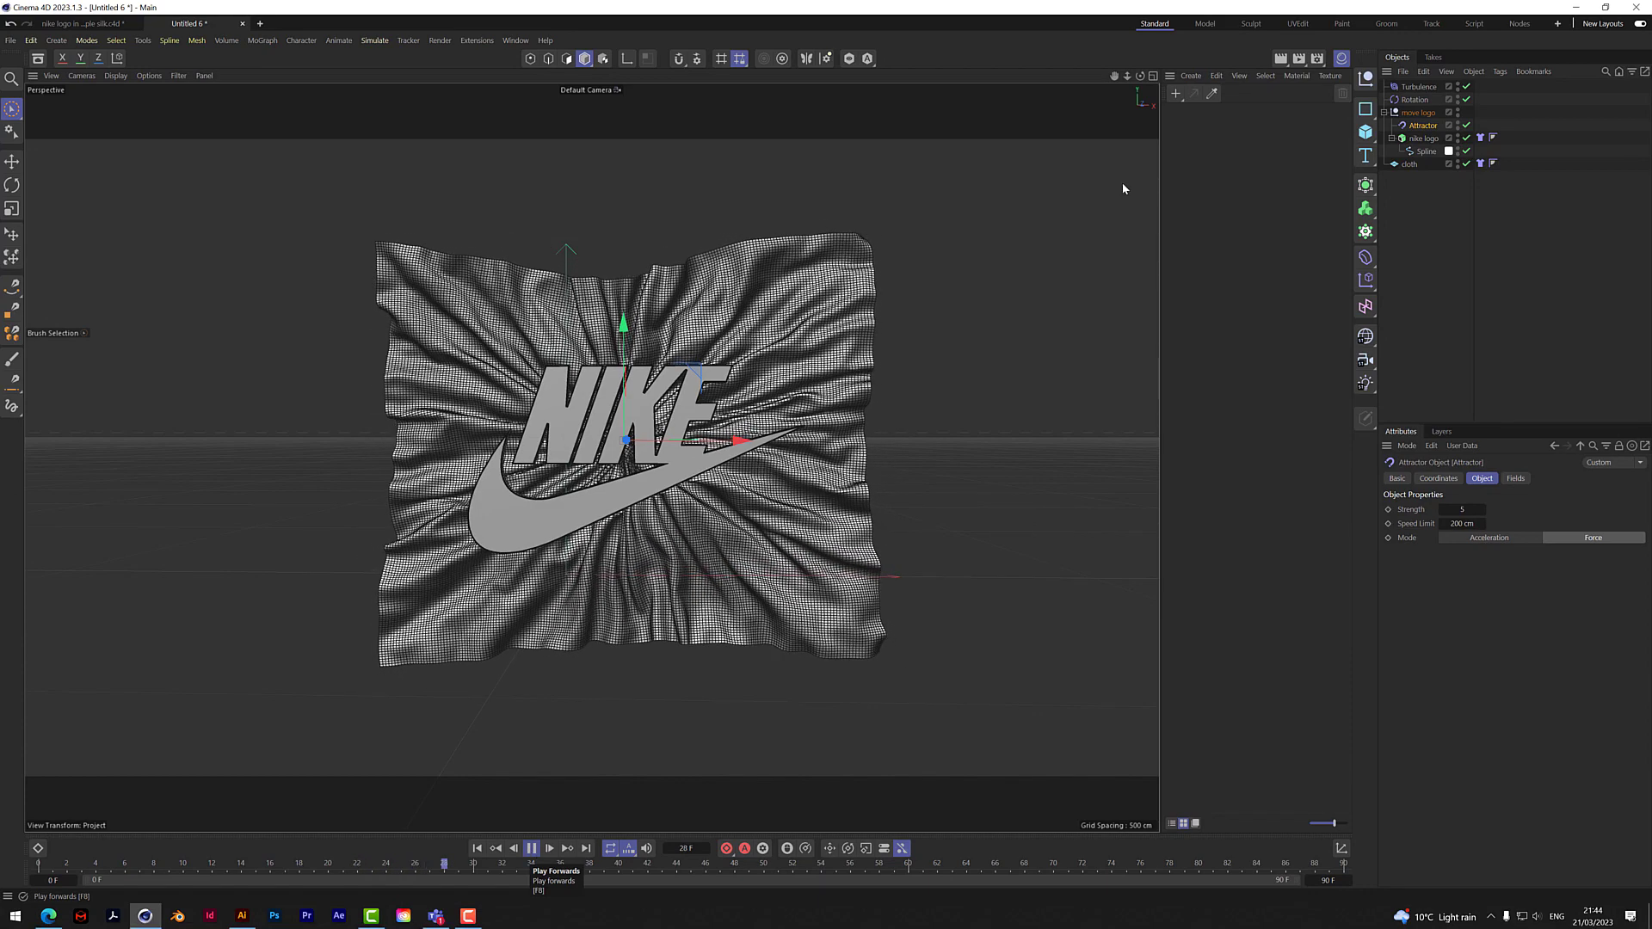
click(531, 849)
drag(1140, 76, 796, 83)
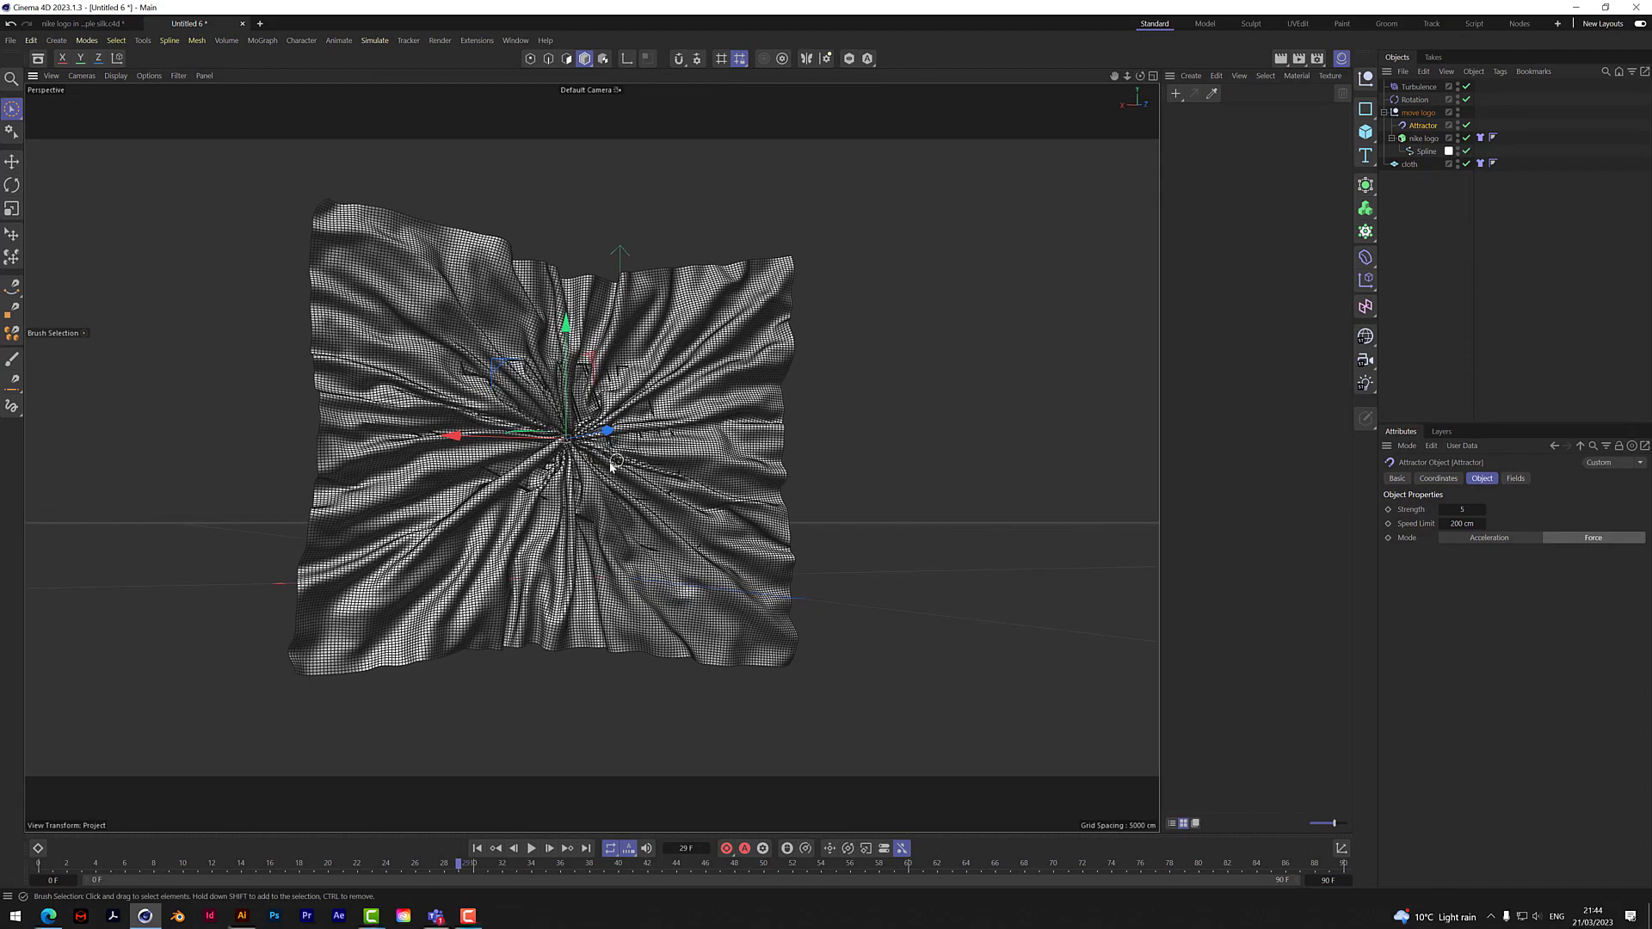
scroll(563, 468, up, 5)
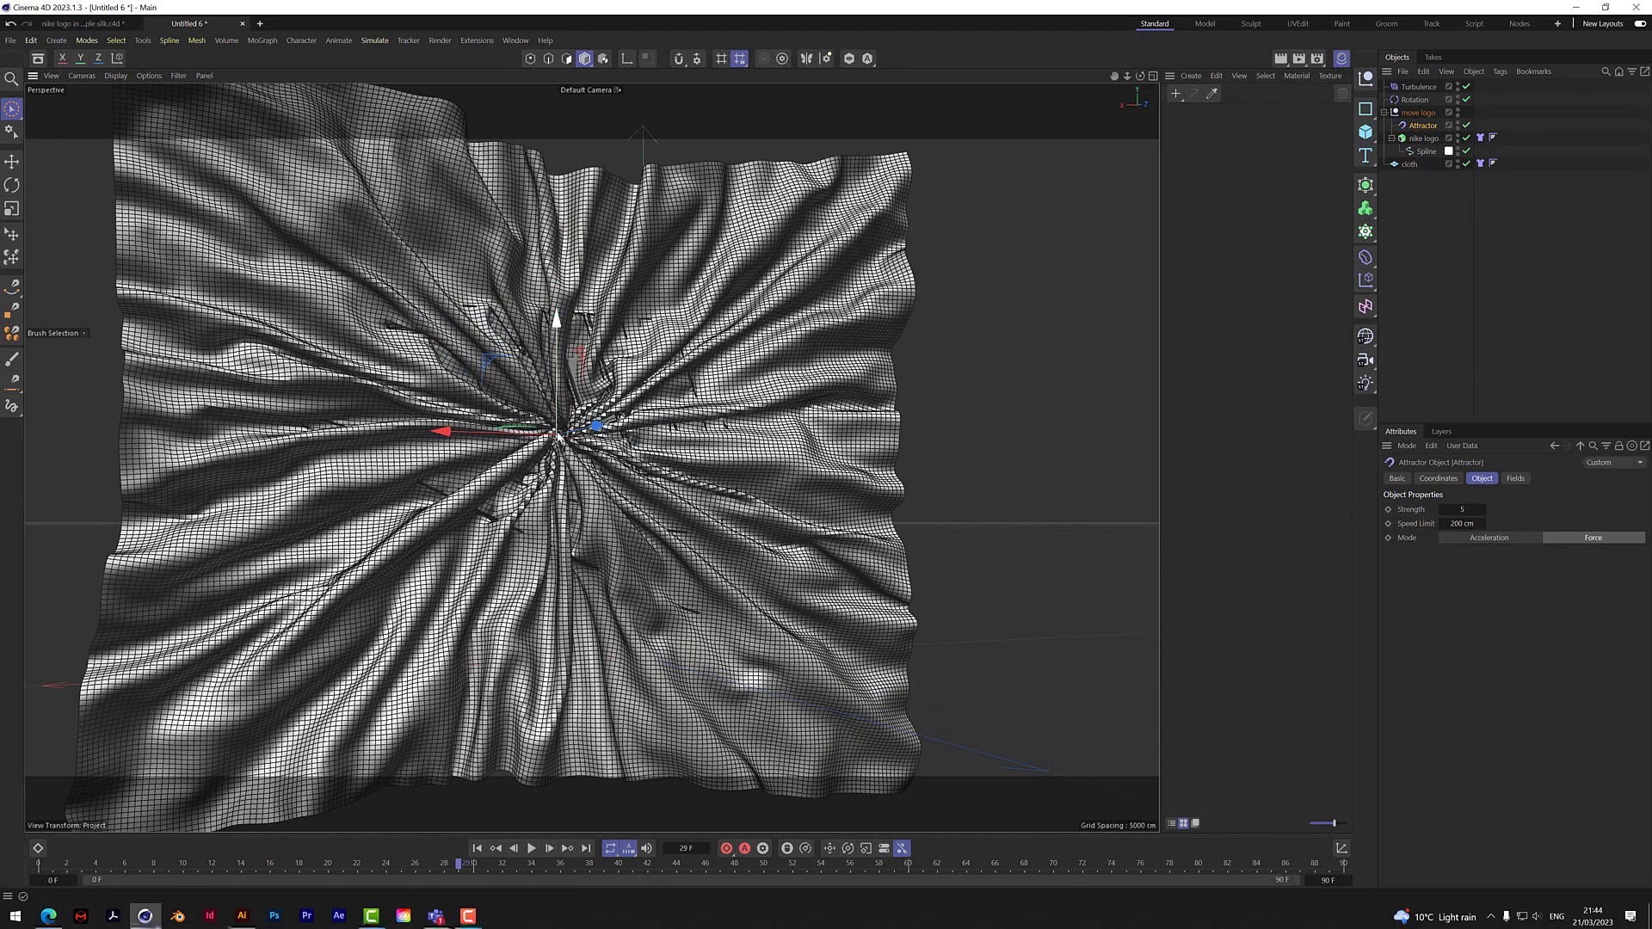
mouse_move(1134, 89)
mouse_down()
mouse_move(910, 94)
mouse_move(1132, 79)
mouse_up()
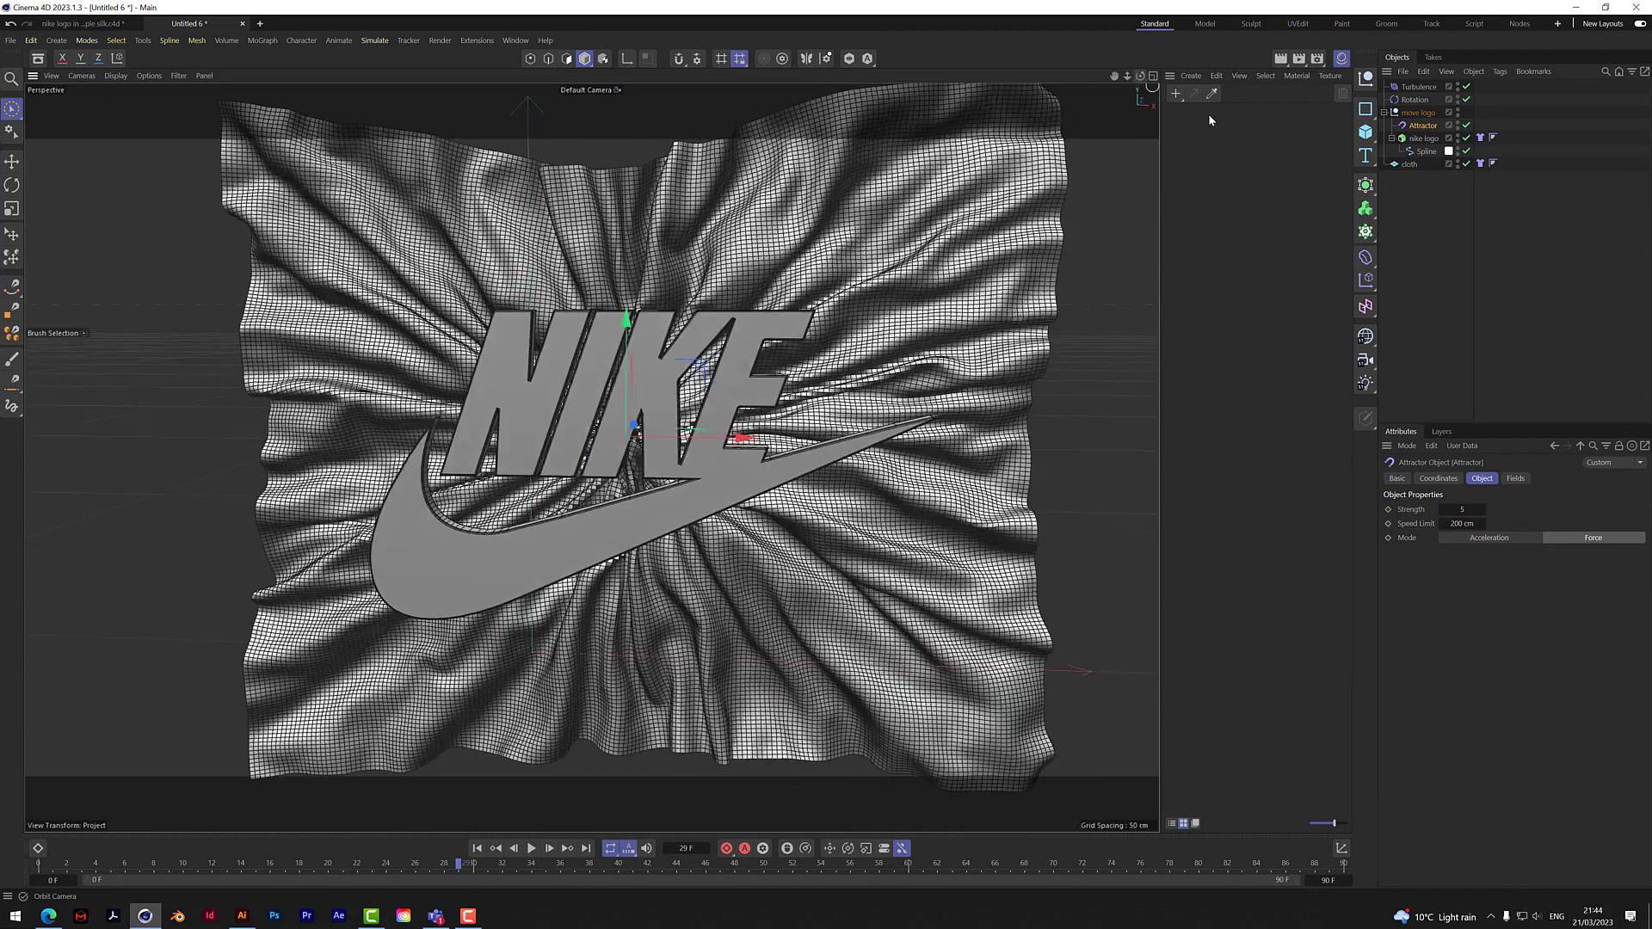
Step: Set the Rotation force's Angle Speed to 3 and replay the simulation from the first frame
click(1415, 99)
click(1469, 509)
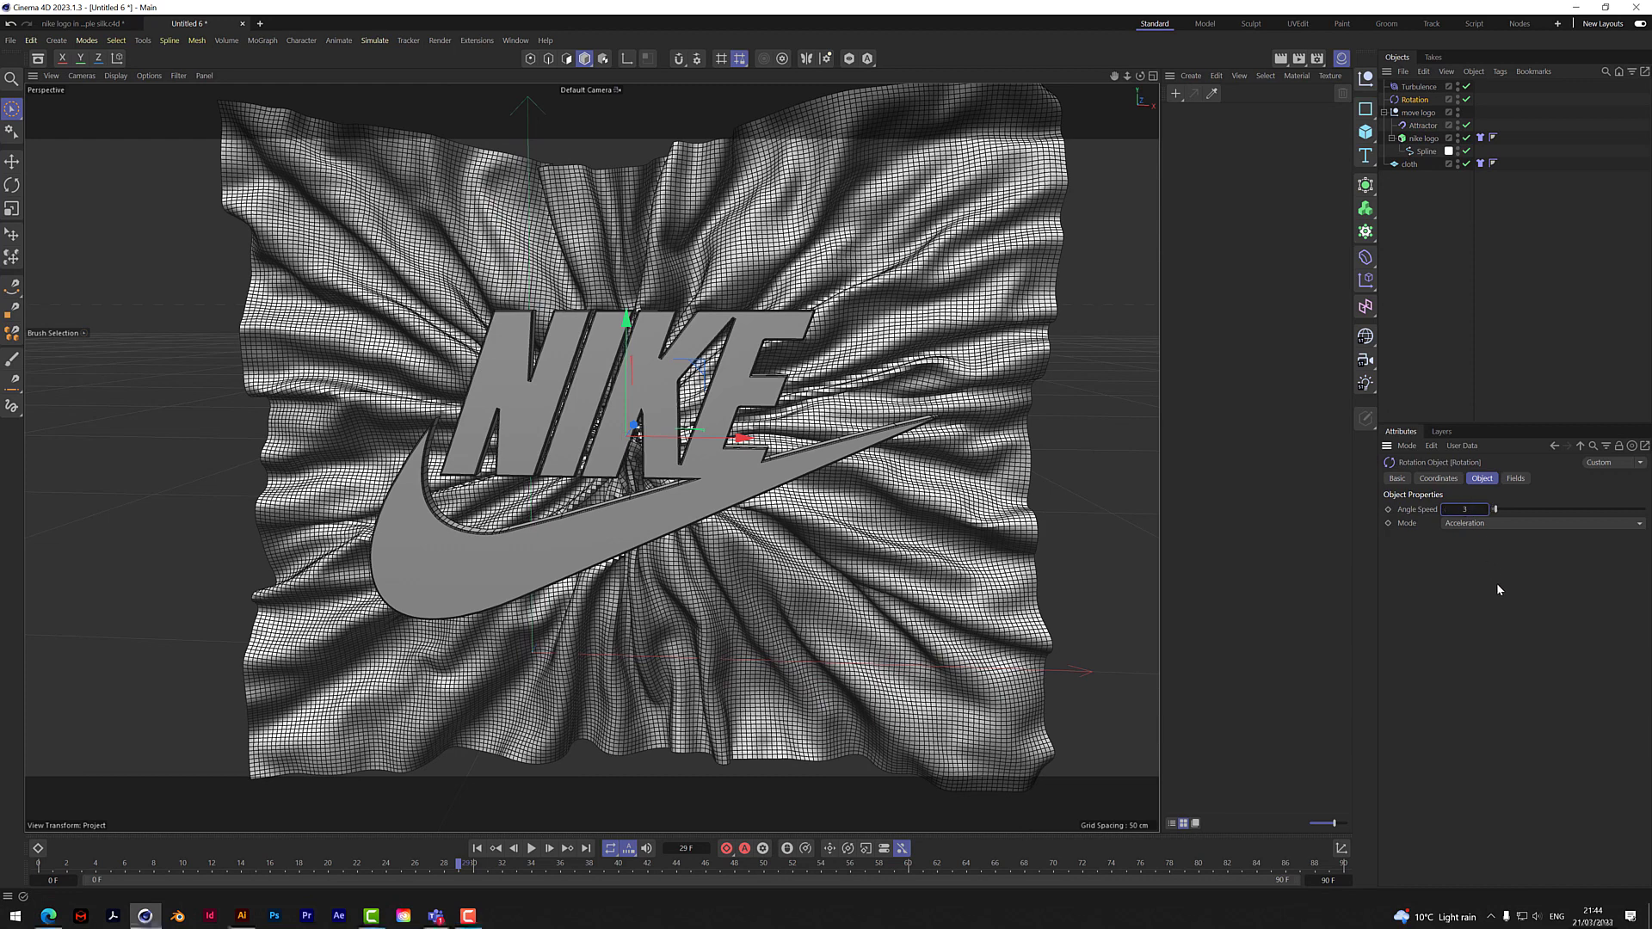
click(531, 849)
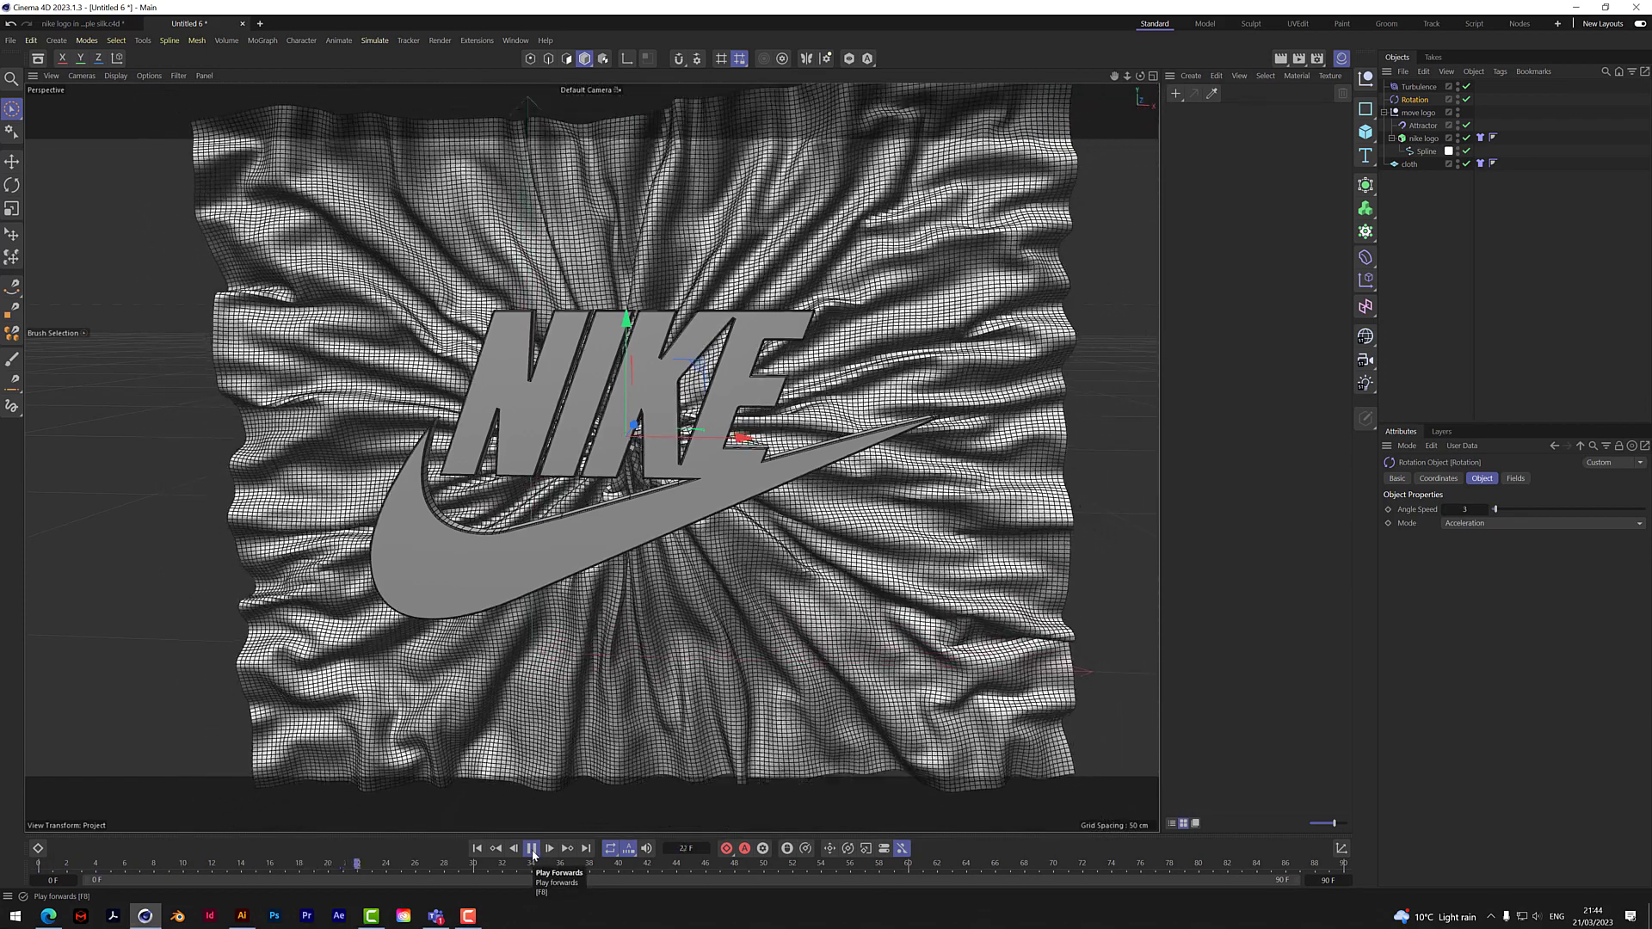
click(532, 848)
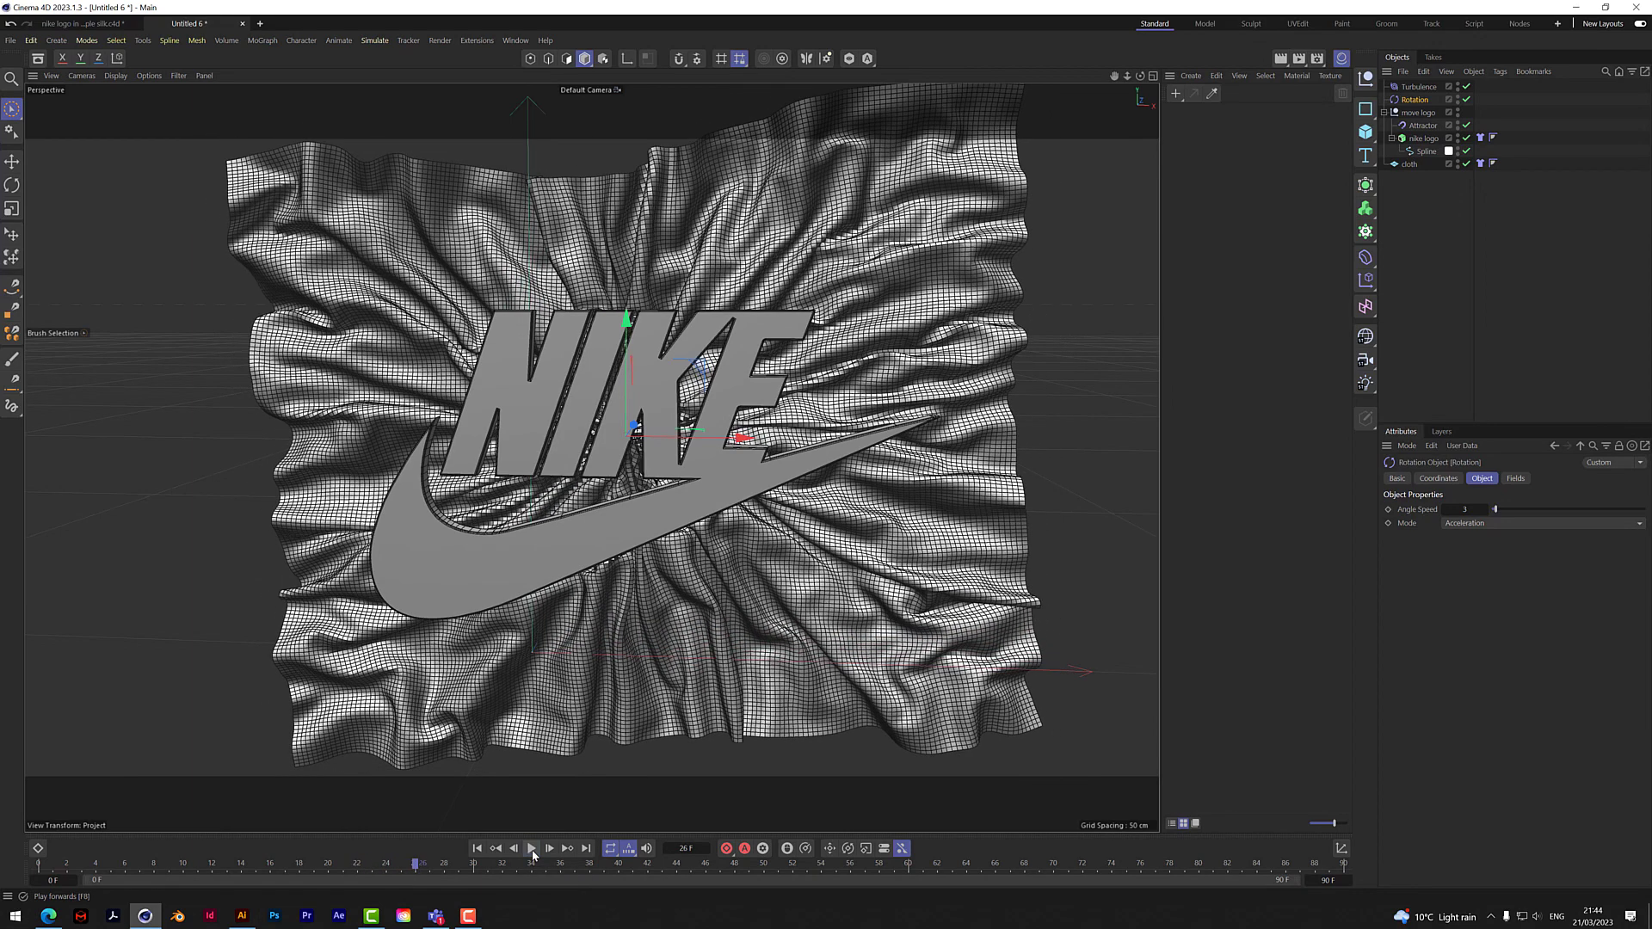
Step: Set the Attractor's Strength to 3 and replay the simulation from the first frame
click(1421, 124)
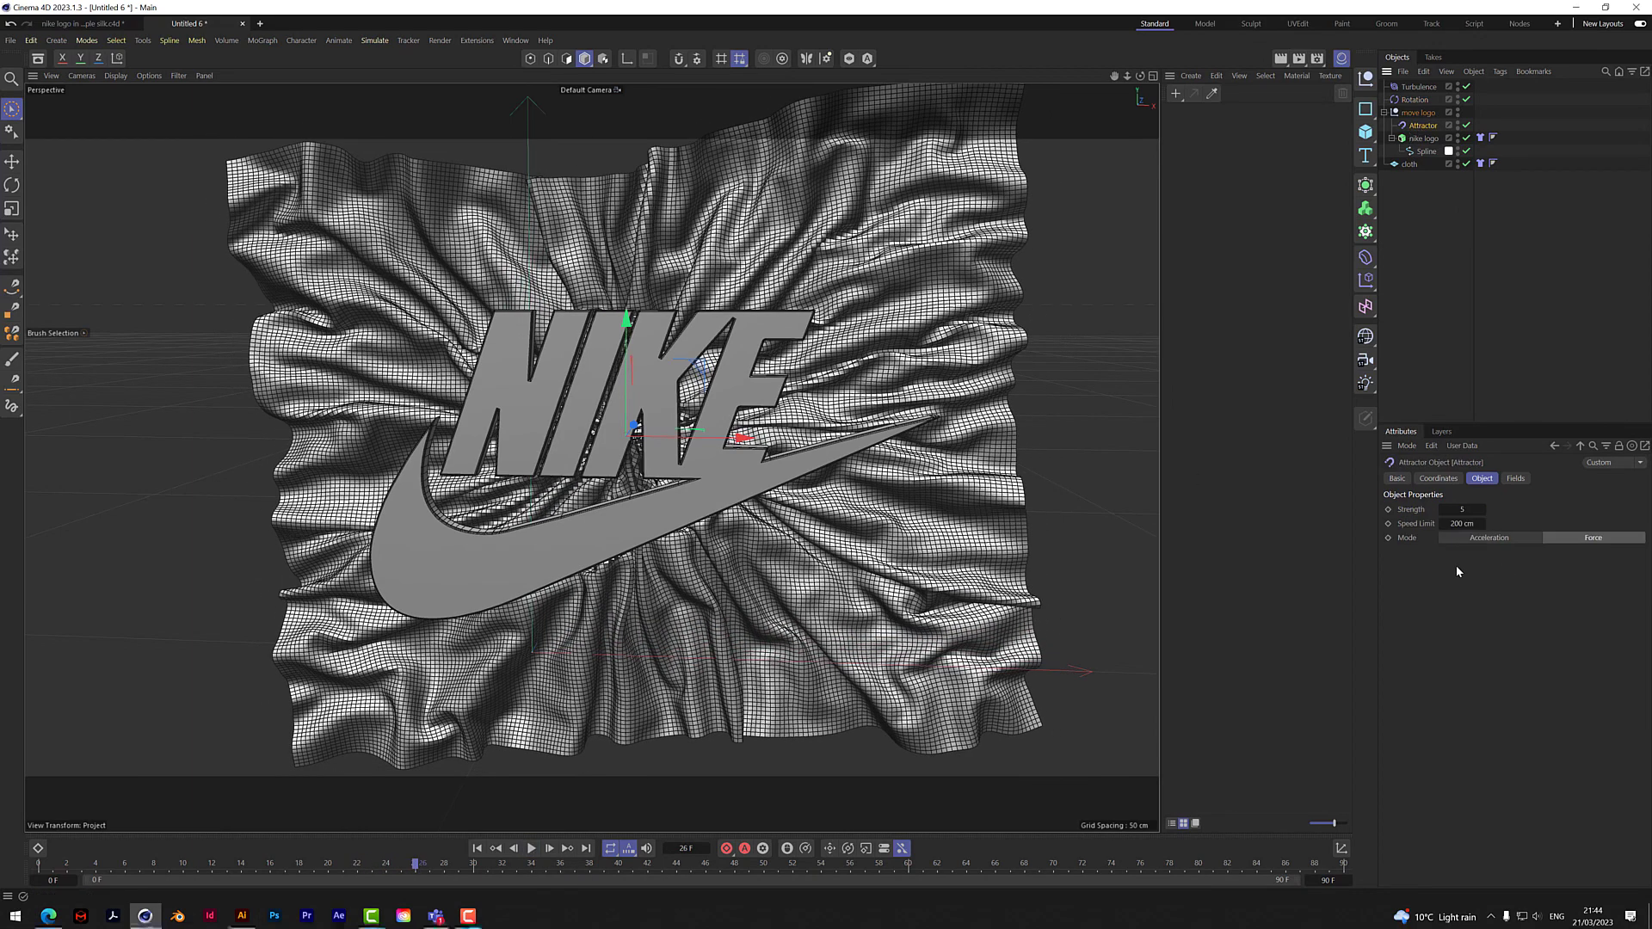
click(1463, 509)
click(476, 848)
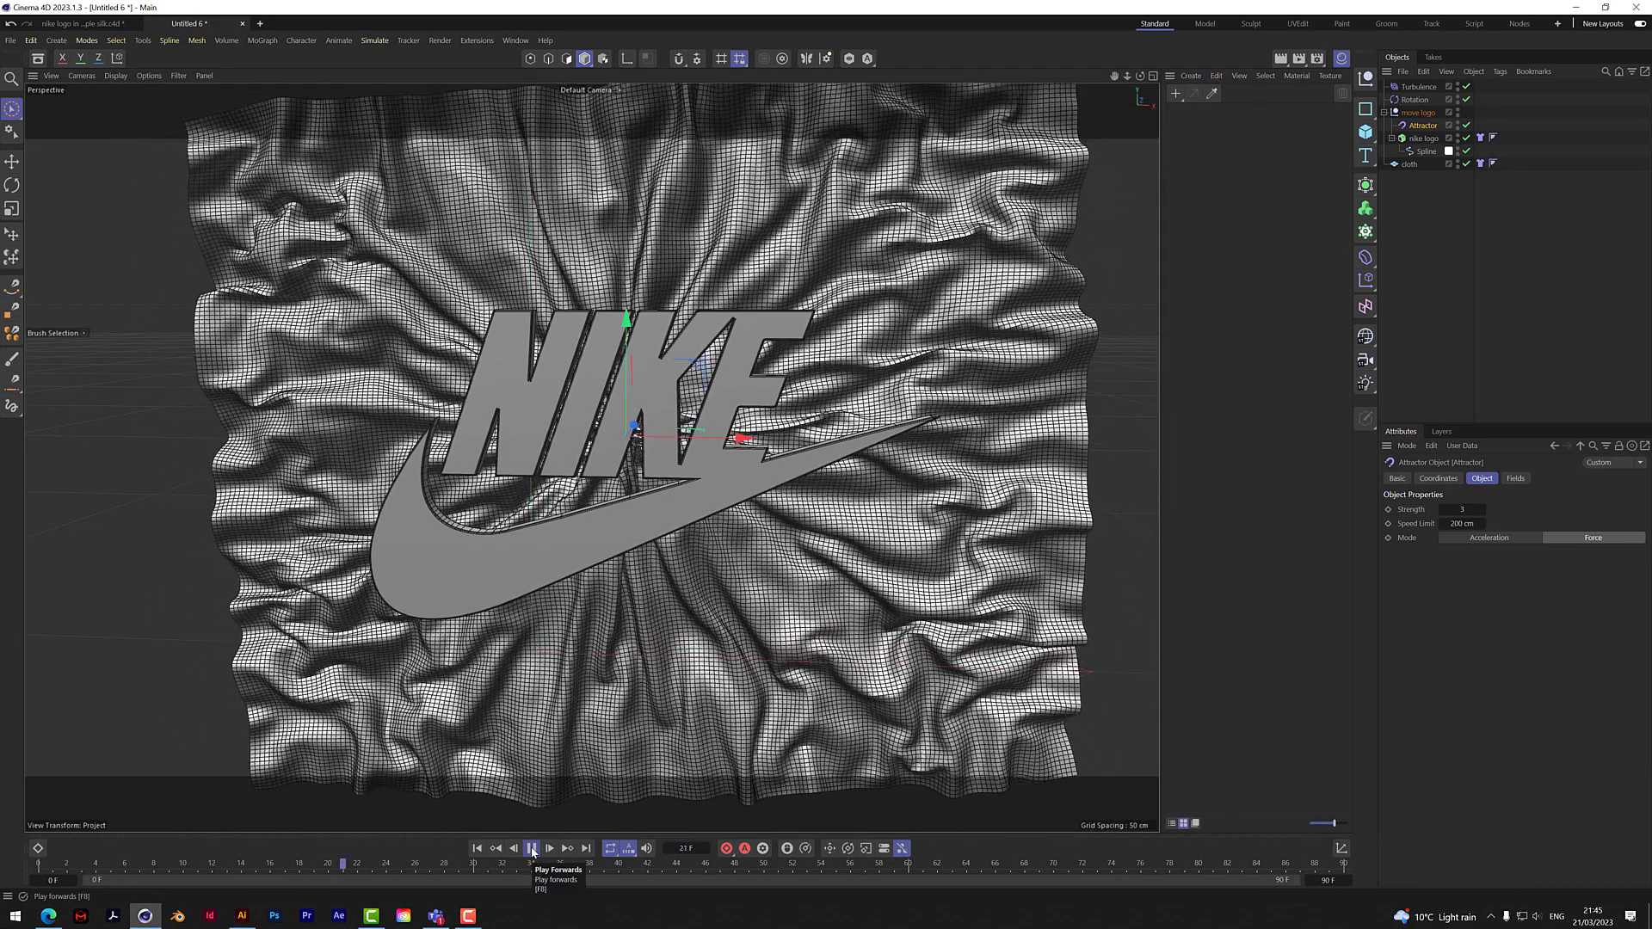
Step: Rewind the simulation to the first frame and scale the nike logo object down uniformly in front of the cloth
click(532, 849)
click(479, 849)
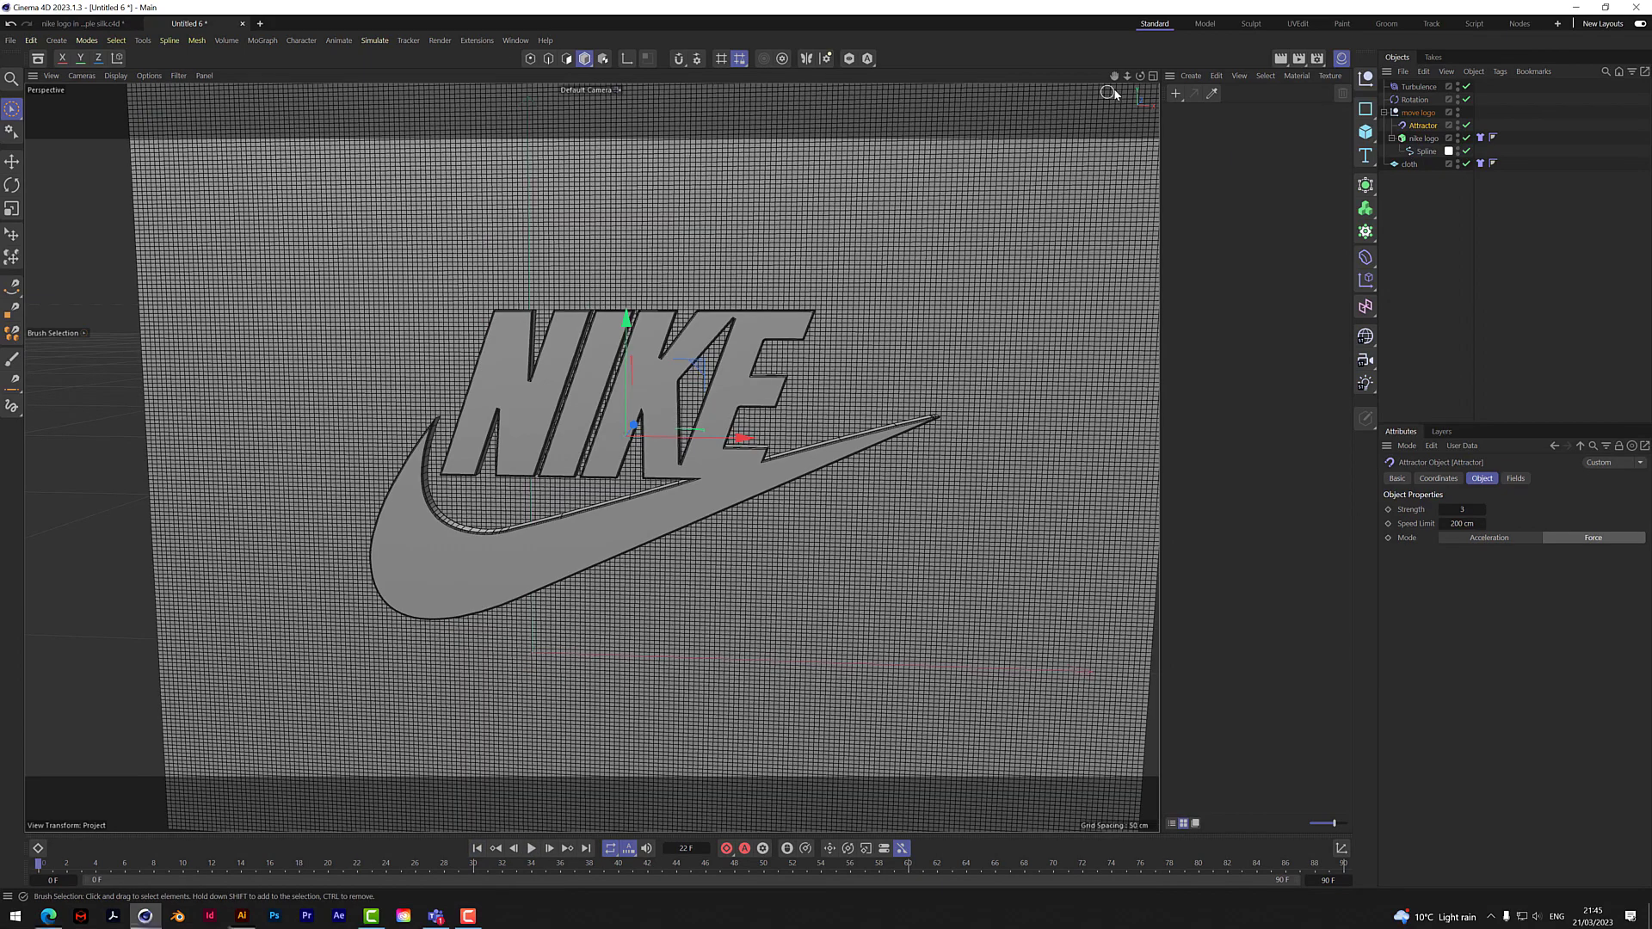
scroll(591, 458, down, 5)
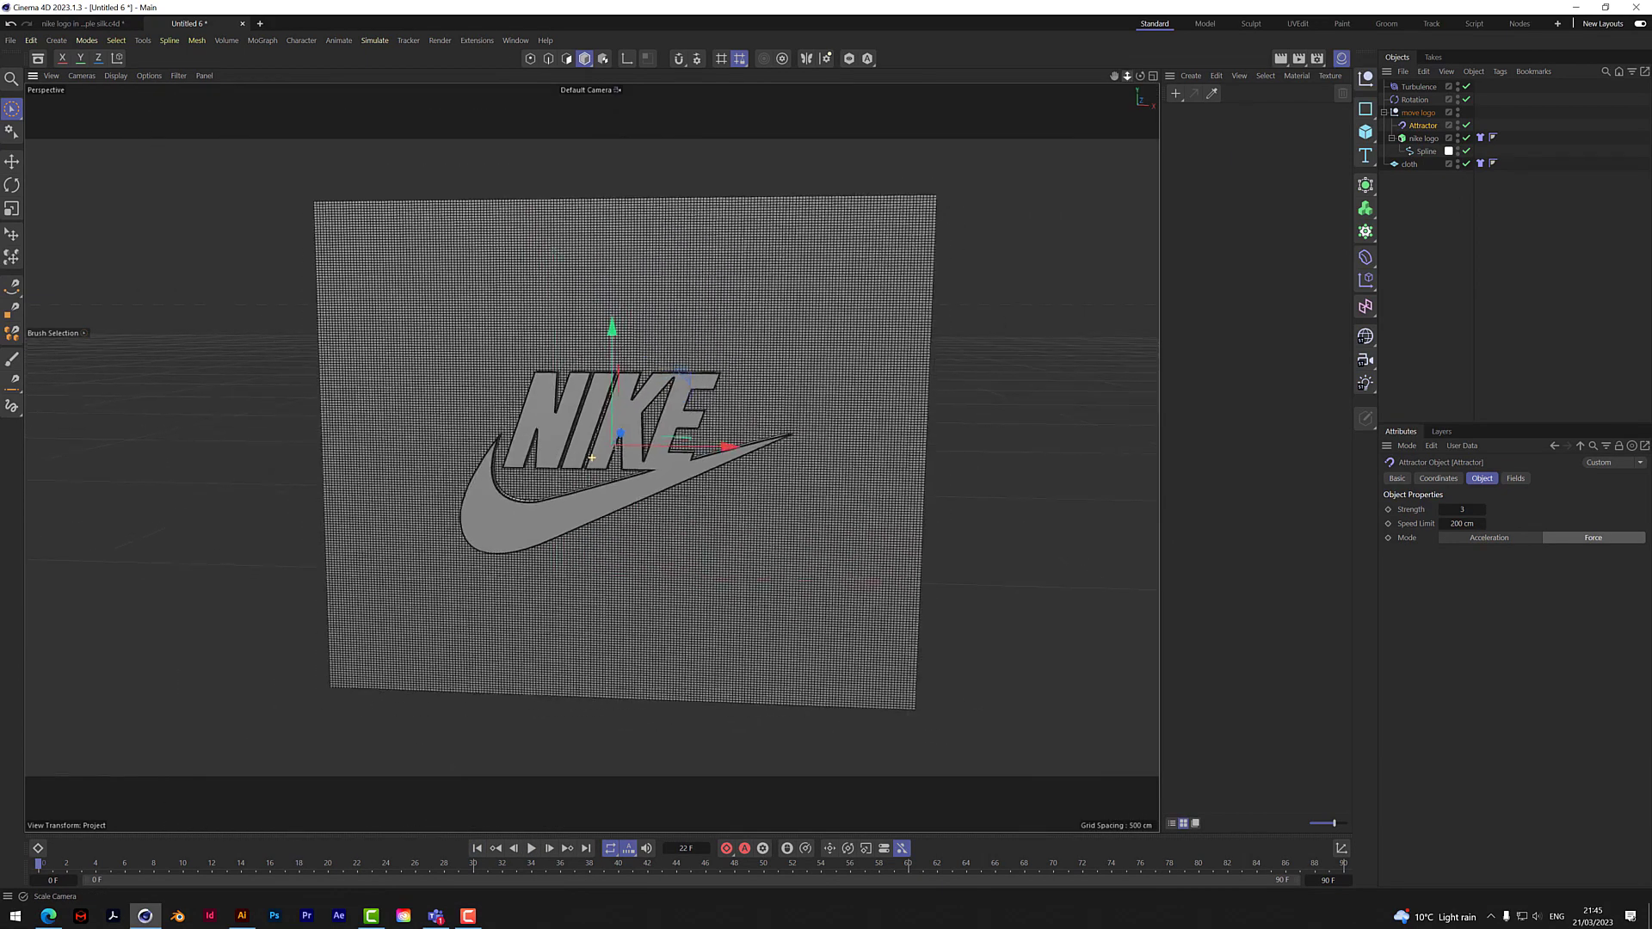
mouse_move(591, 458)
alt+mouse_down()
mouse_move(465, 457)
mouse_move(591, 458)
alt+mouse_up()
drag(1140, 76, 1239, 62)
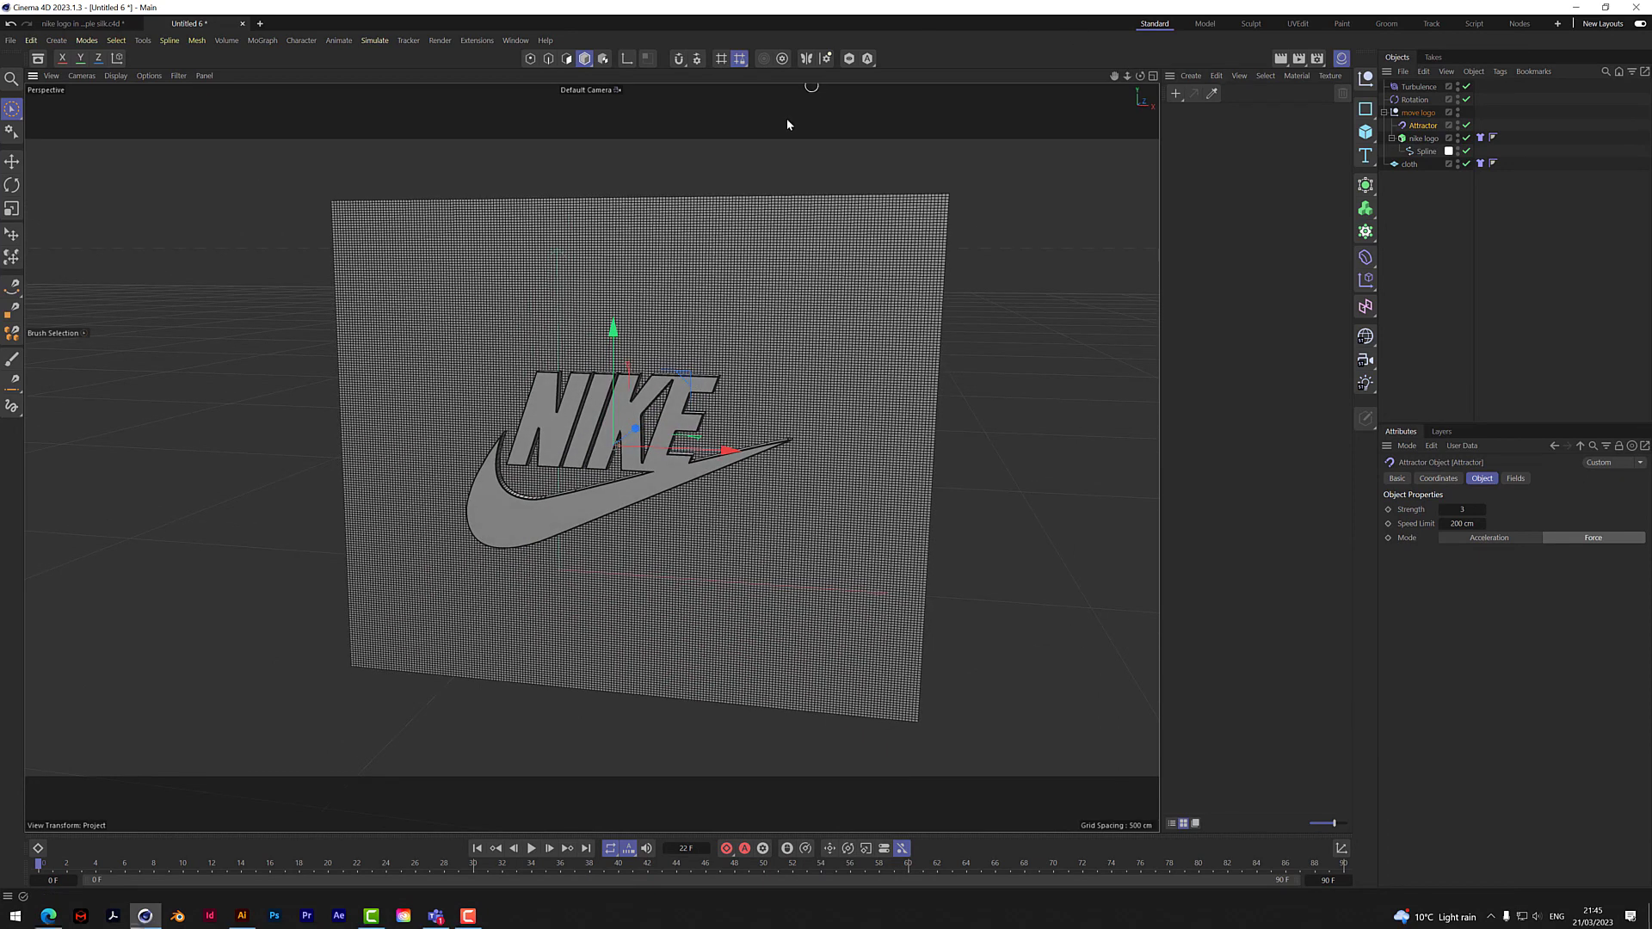
click(1423, 138)
key(shift+f)
key(t)
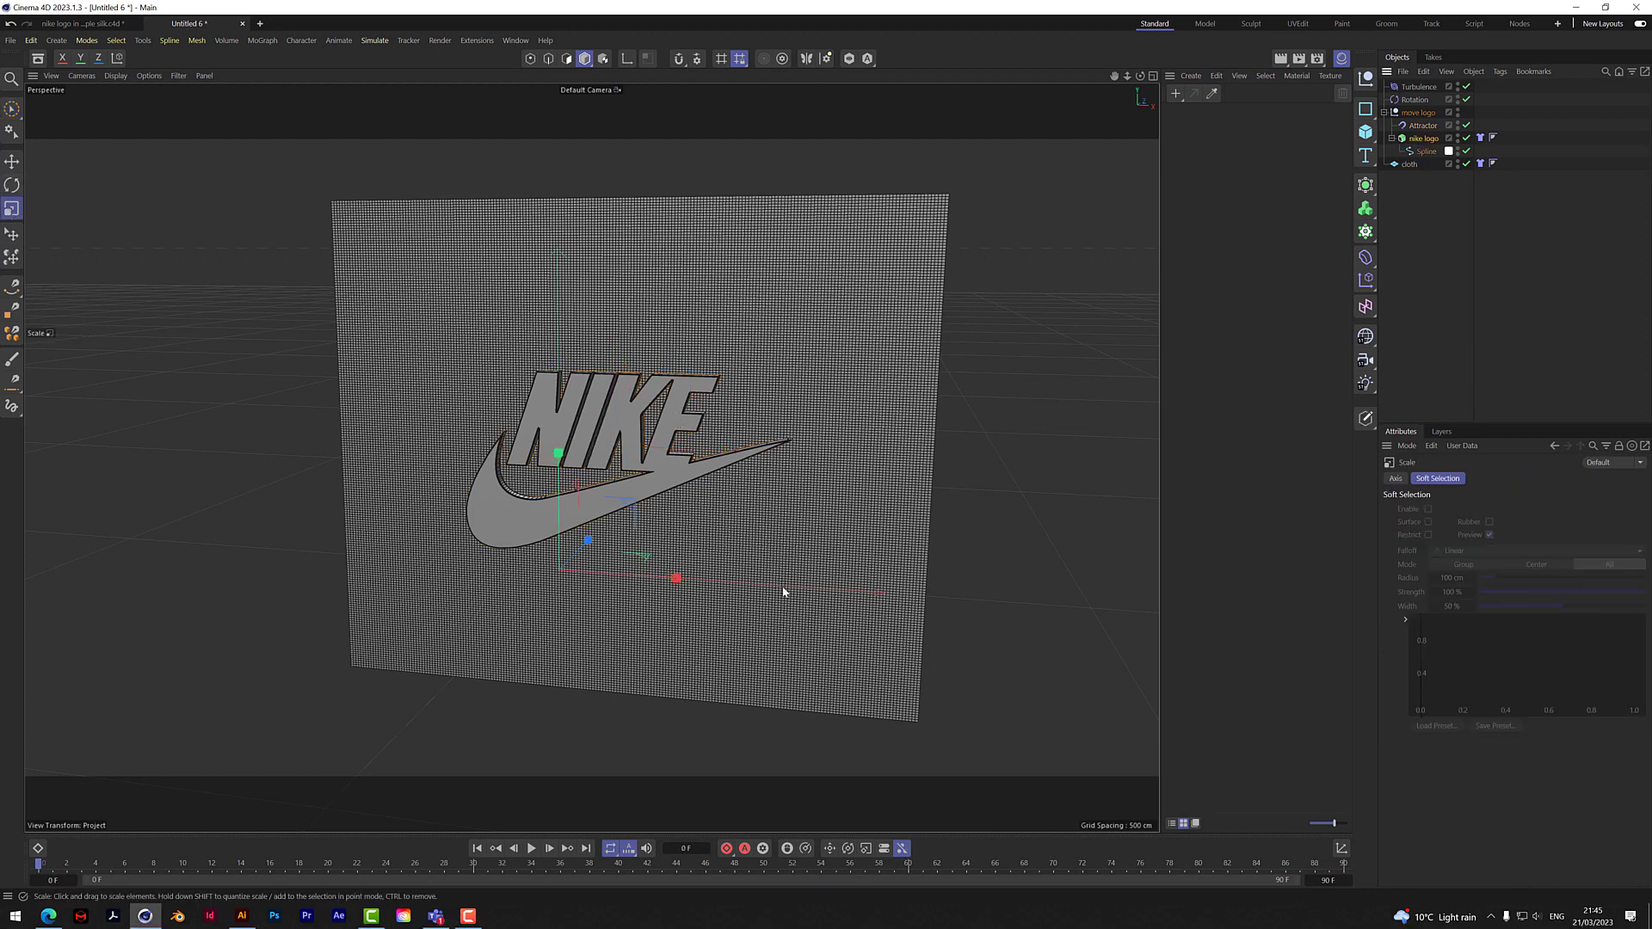
drag(787, 594, 657, 625)
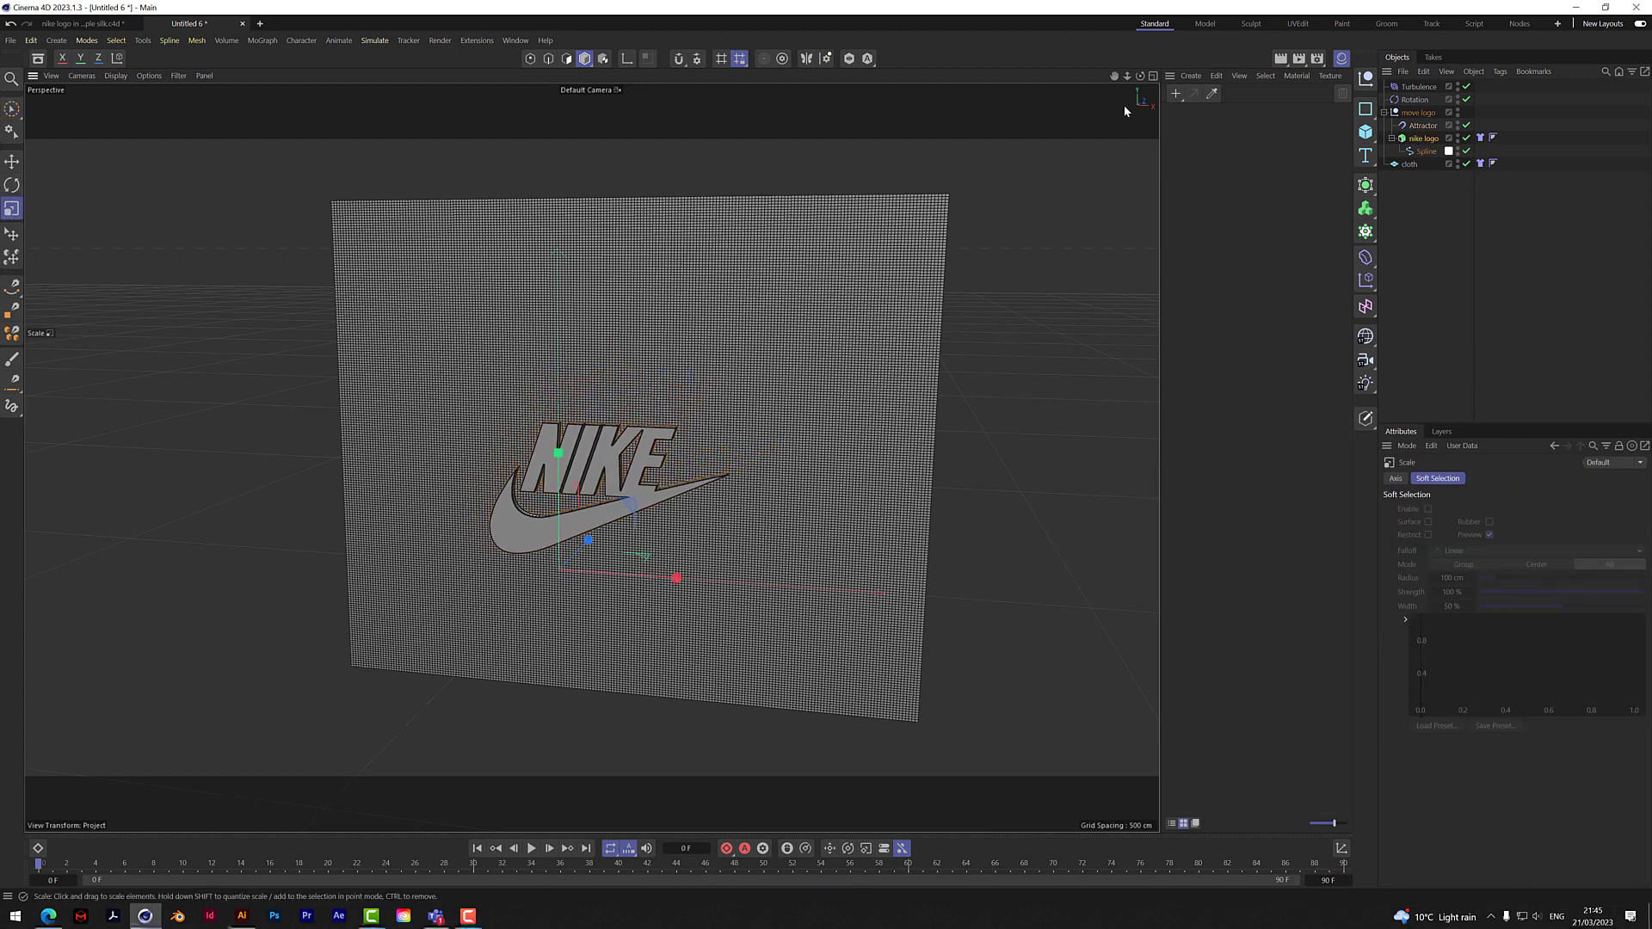
drag(1140, 76, 1200, 49)
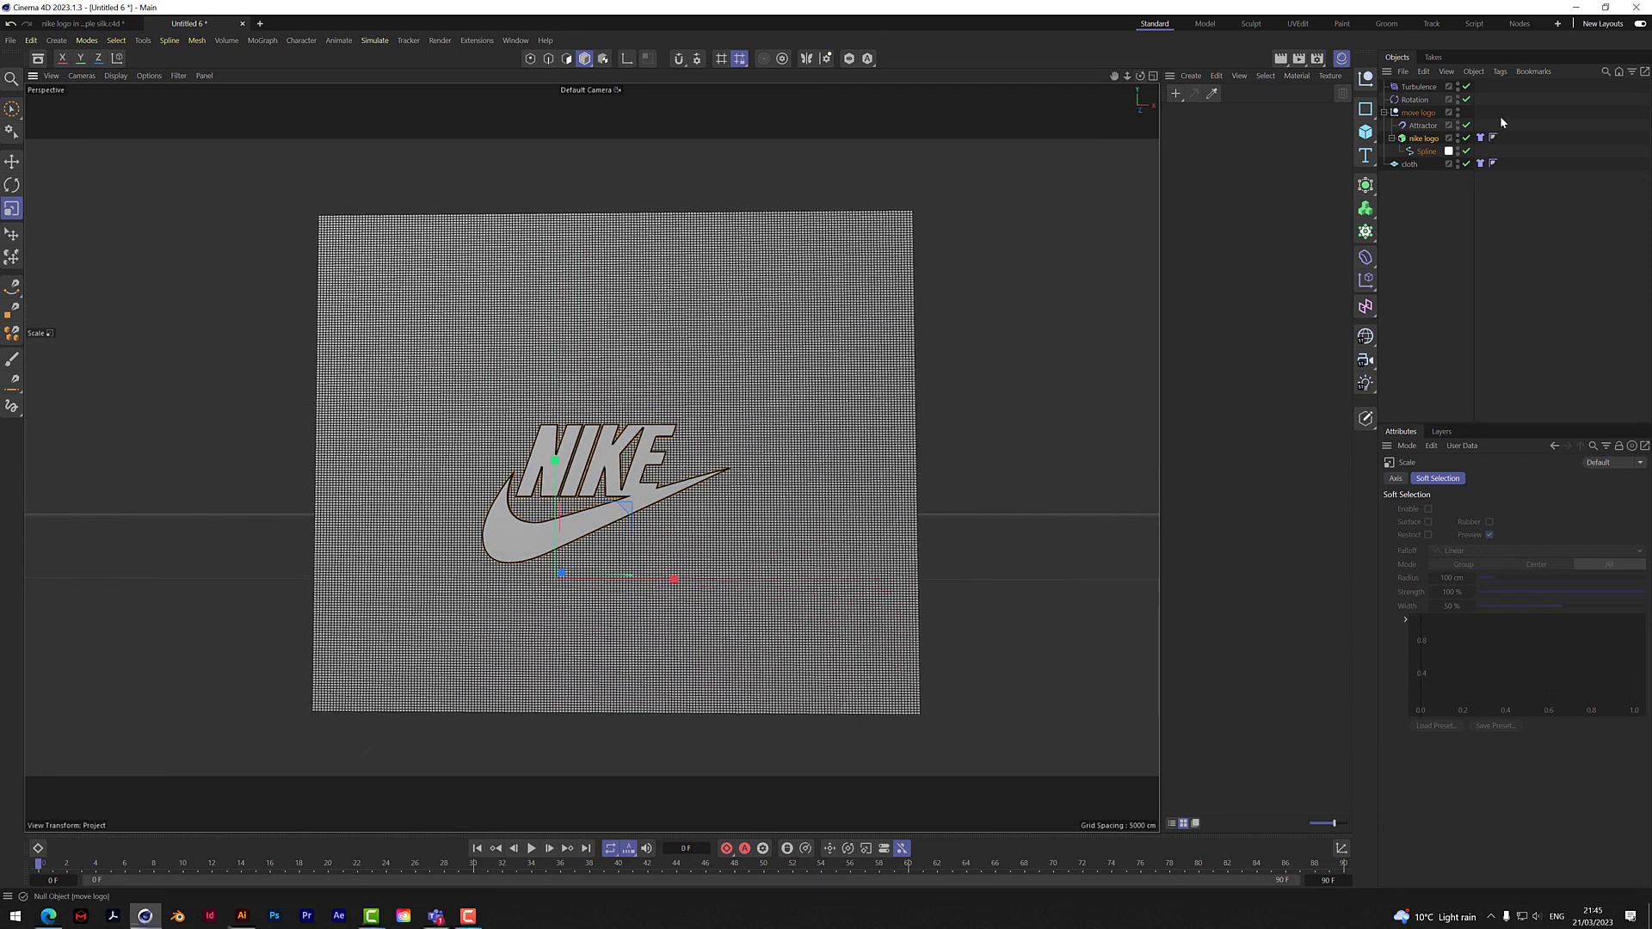
Step: Move the scaled nike logo upward along Y and slightly along positive X to centre it on the cloth
click(1415, 100)
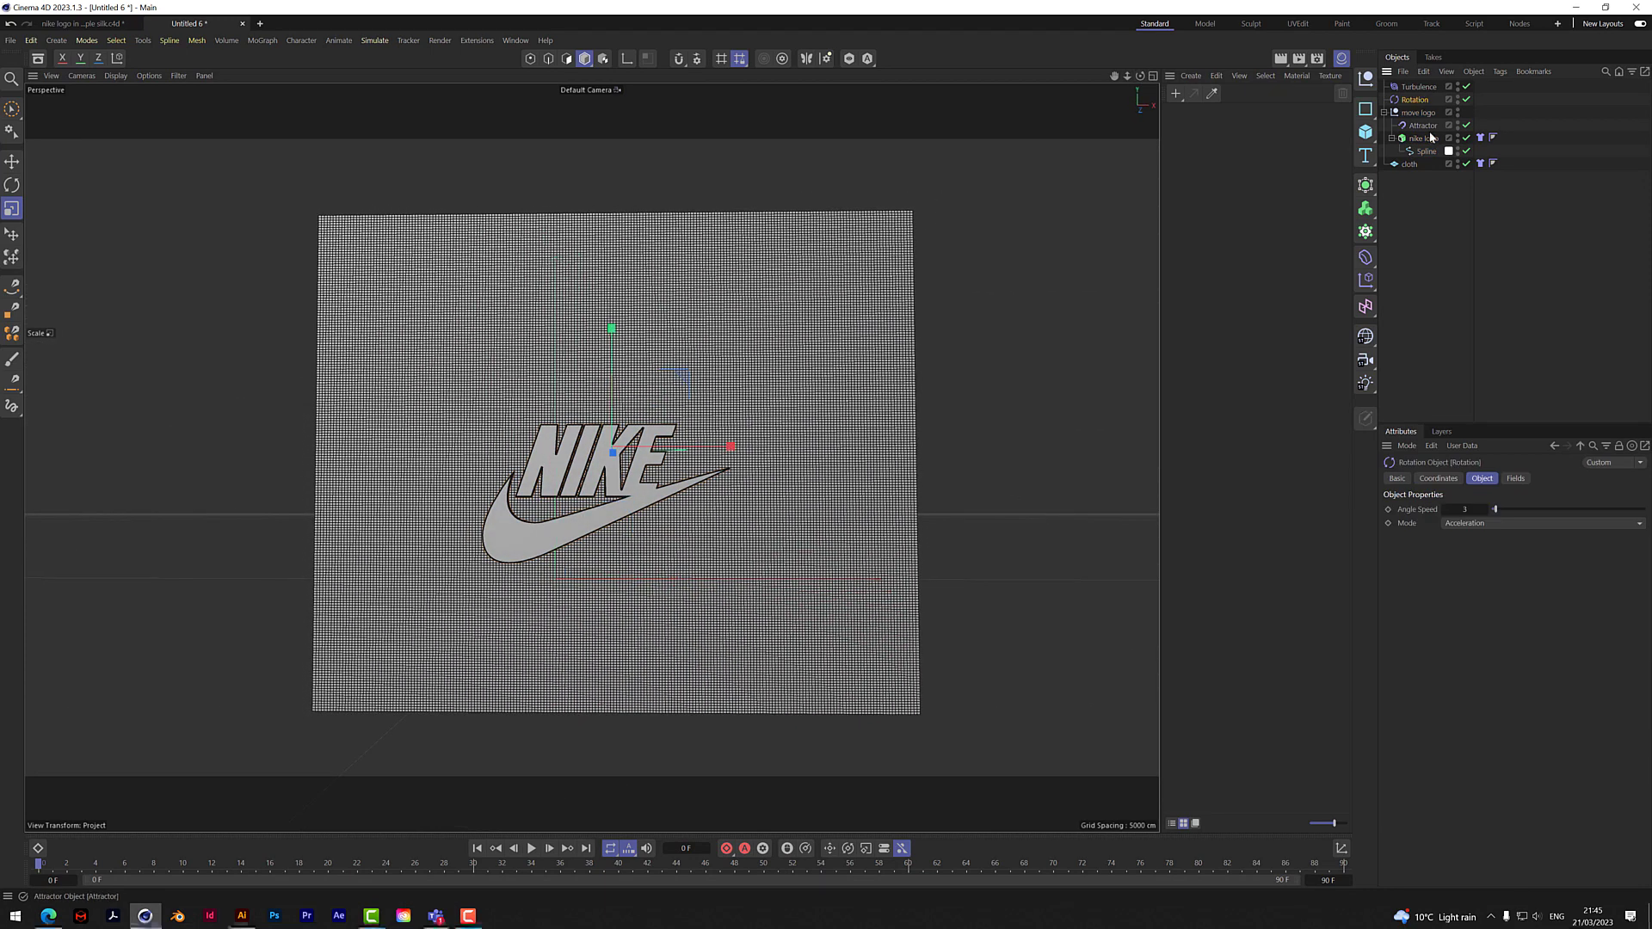
click(1423, 138)
click(12, 116)
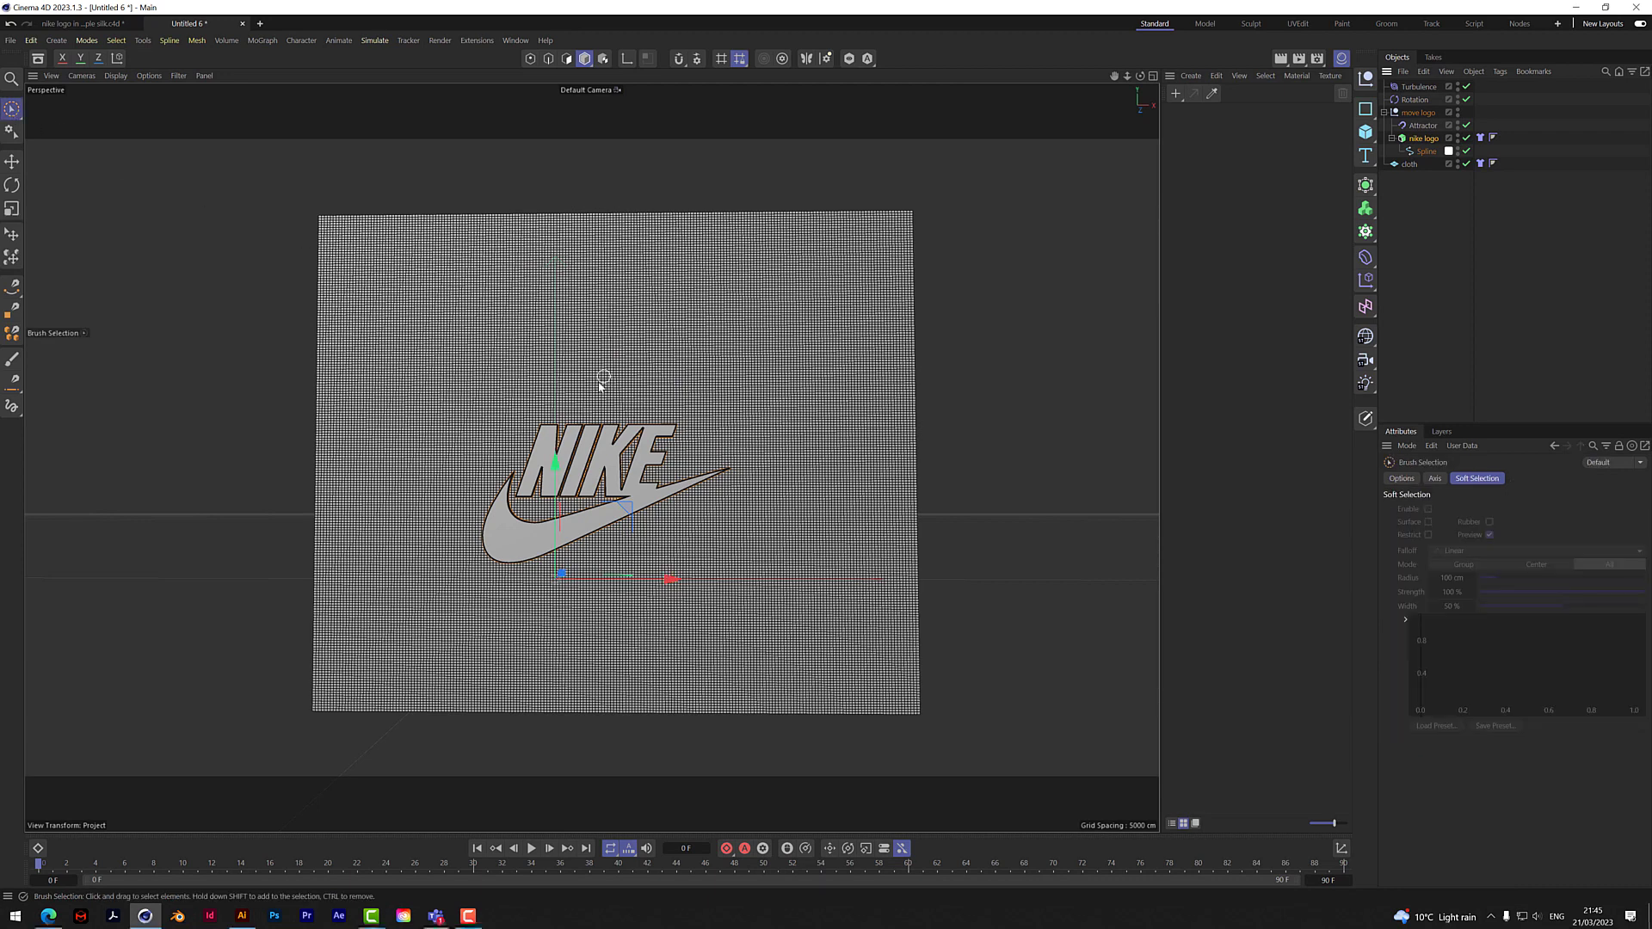
drag(556, 465, 570, 435)
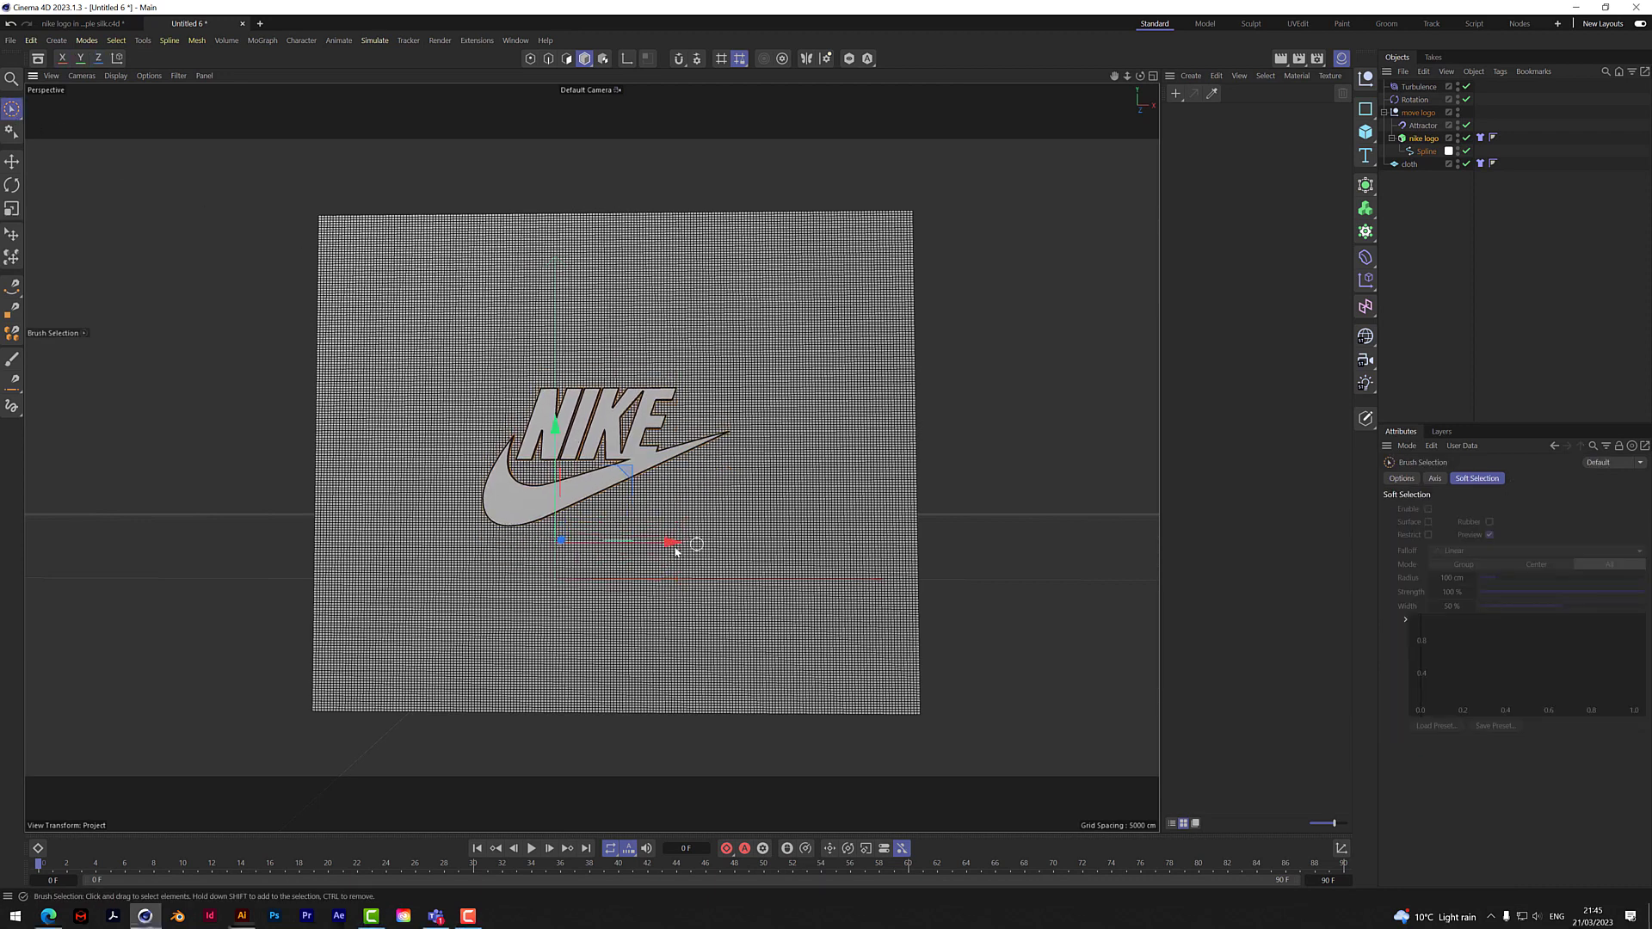
drag(675, 547, 689, 548)
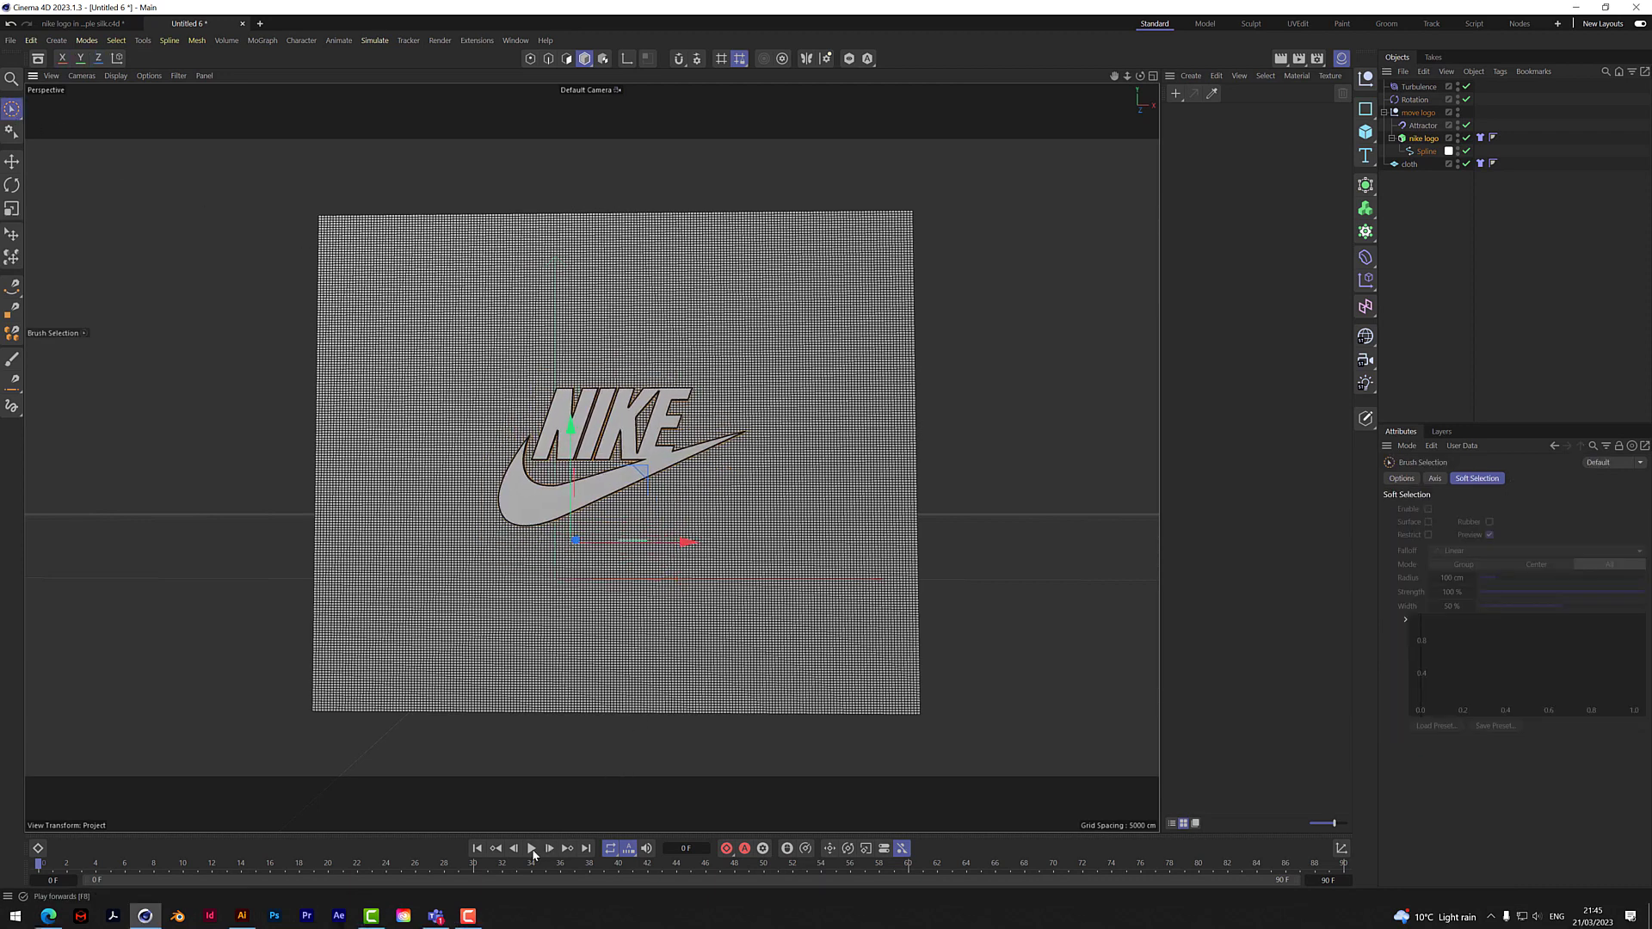
Step: Record a keyframe for the move logo null at frame 0 and extend the timeline's end to frame 150
drag(1140, 79, 1142, 74)
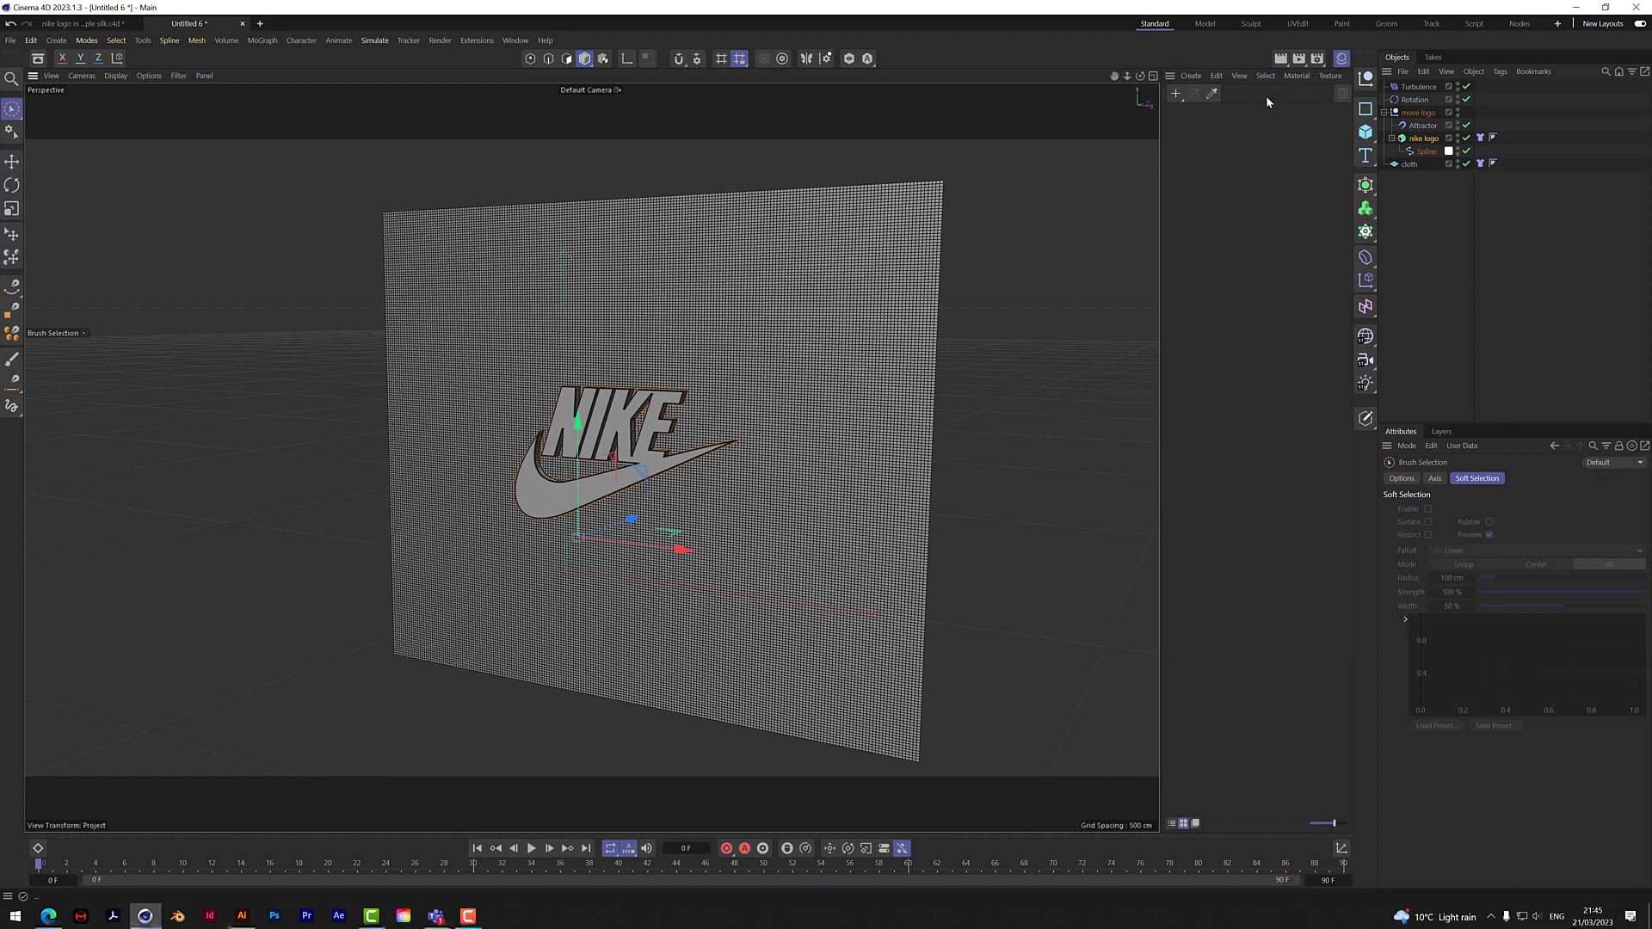
click(1433, 141)
click(1417, 112)
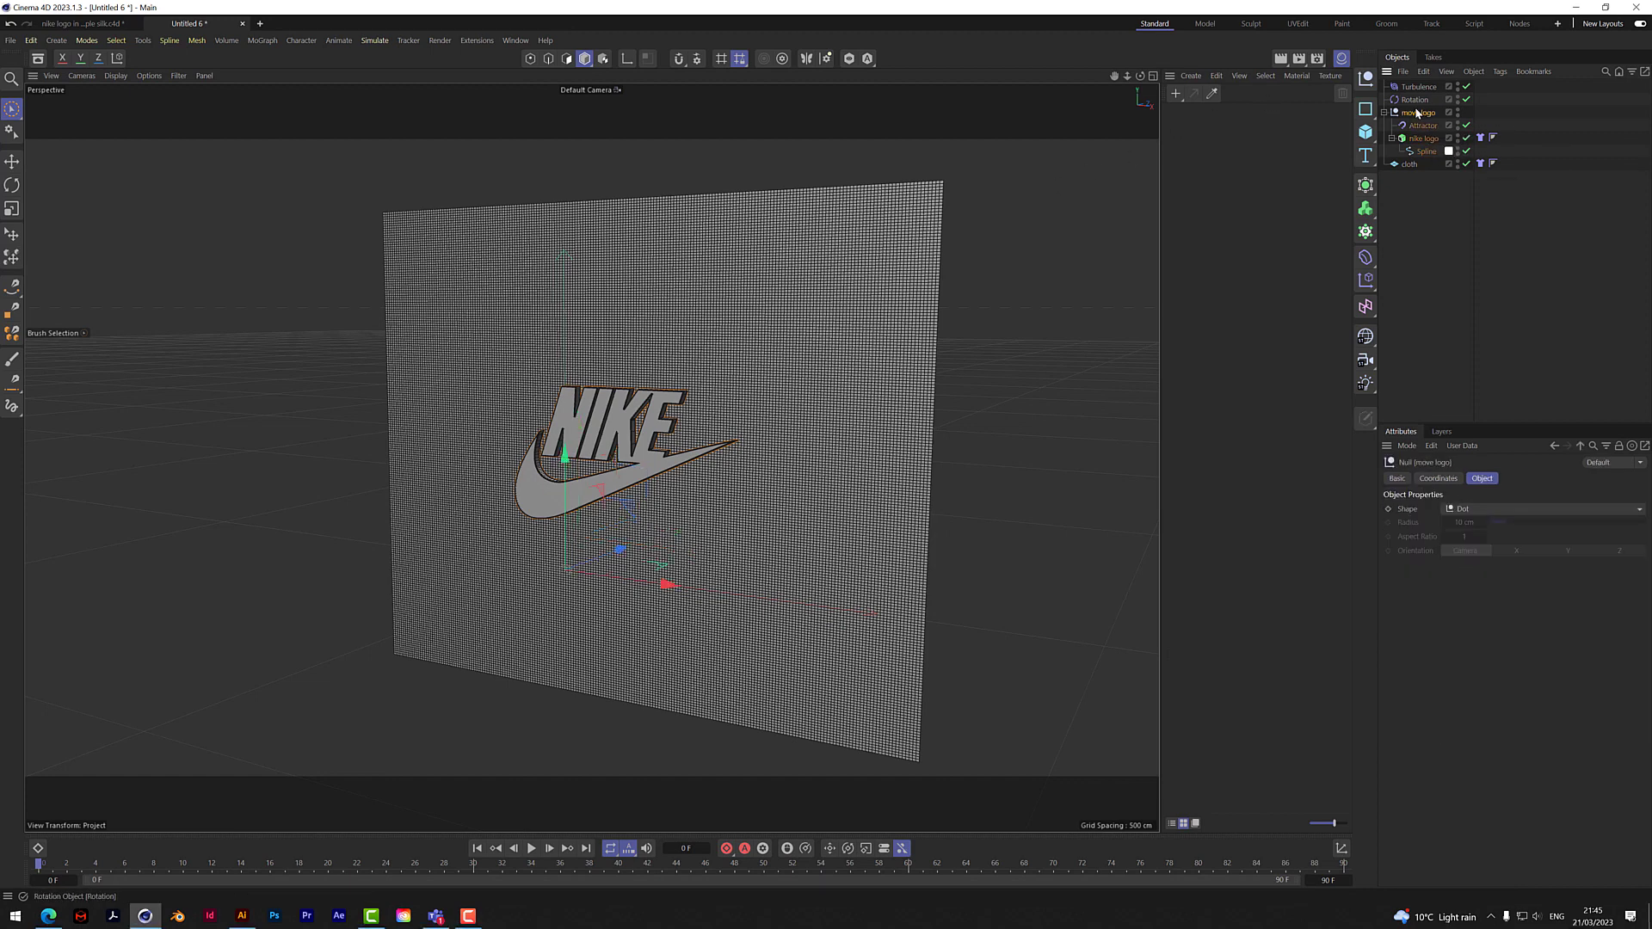
click(1383, 112)
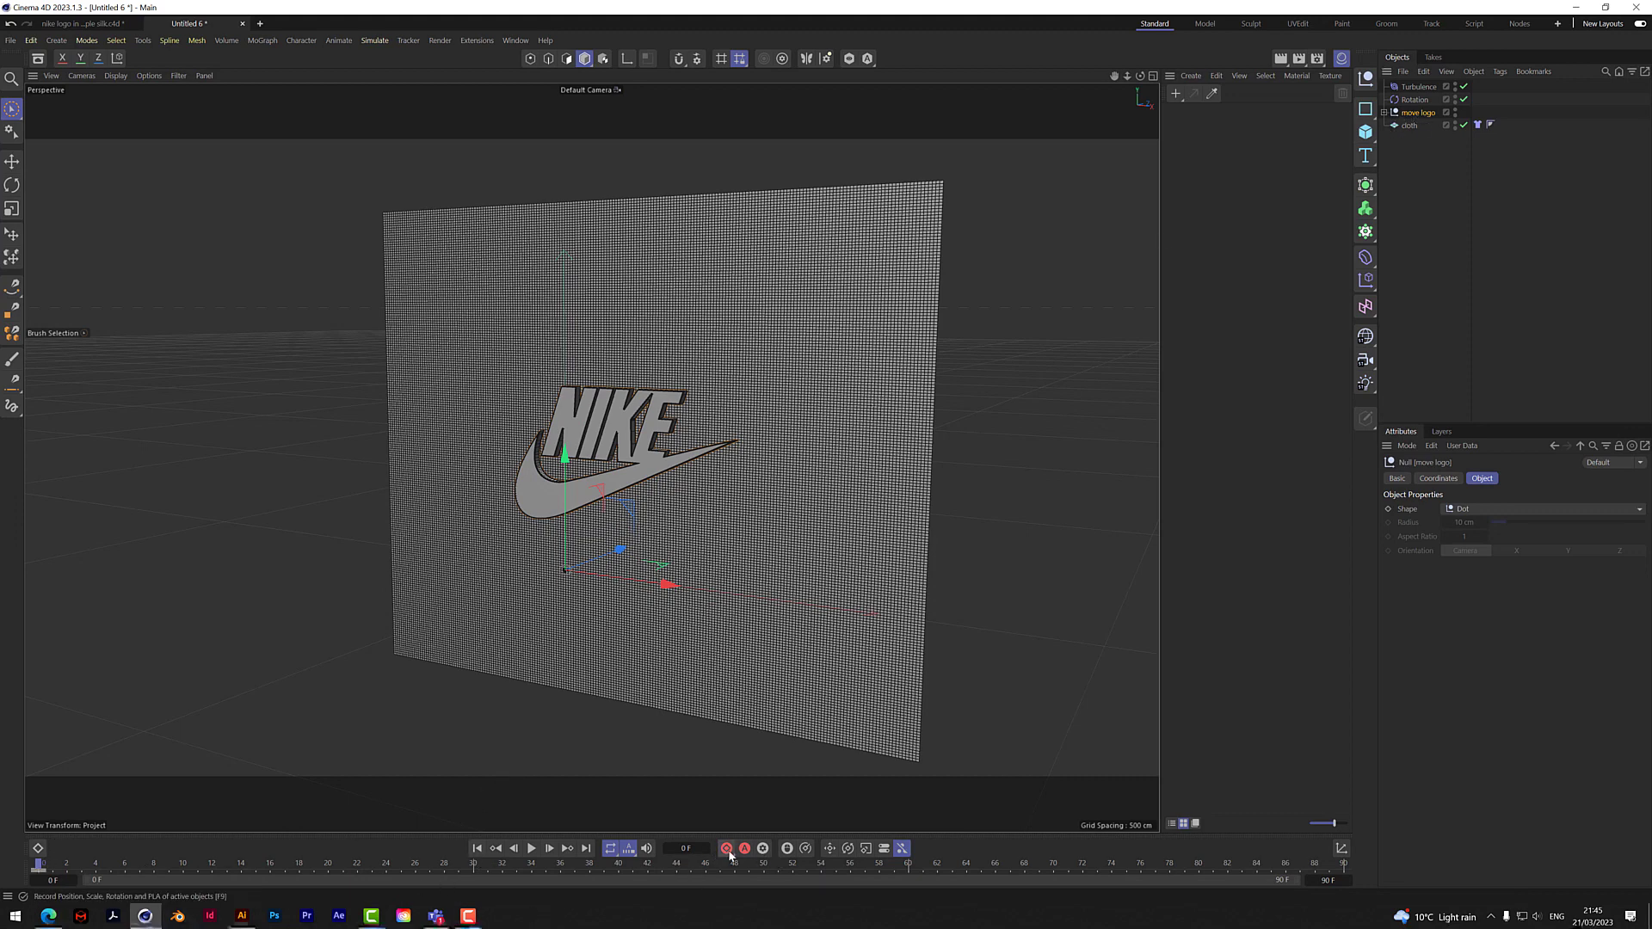
click(1329, 881)
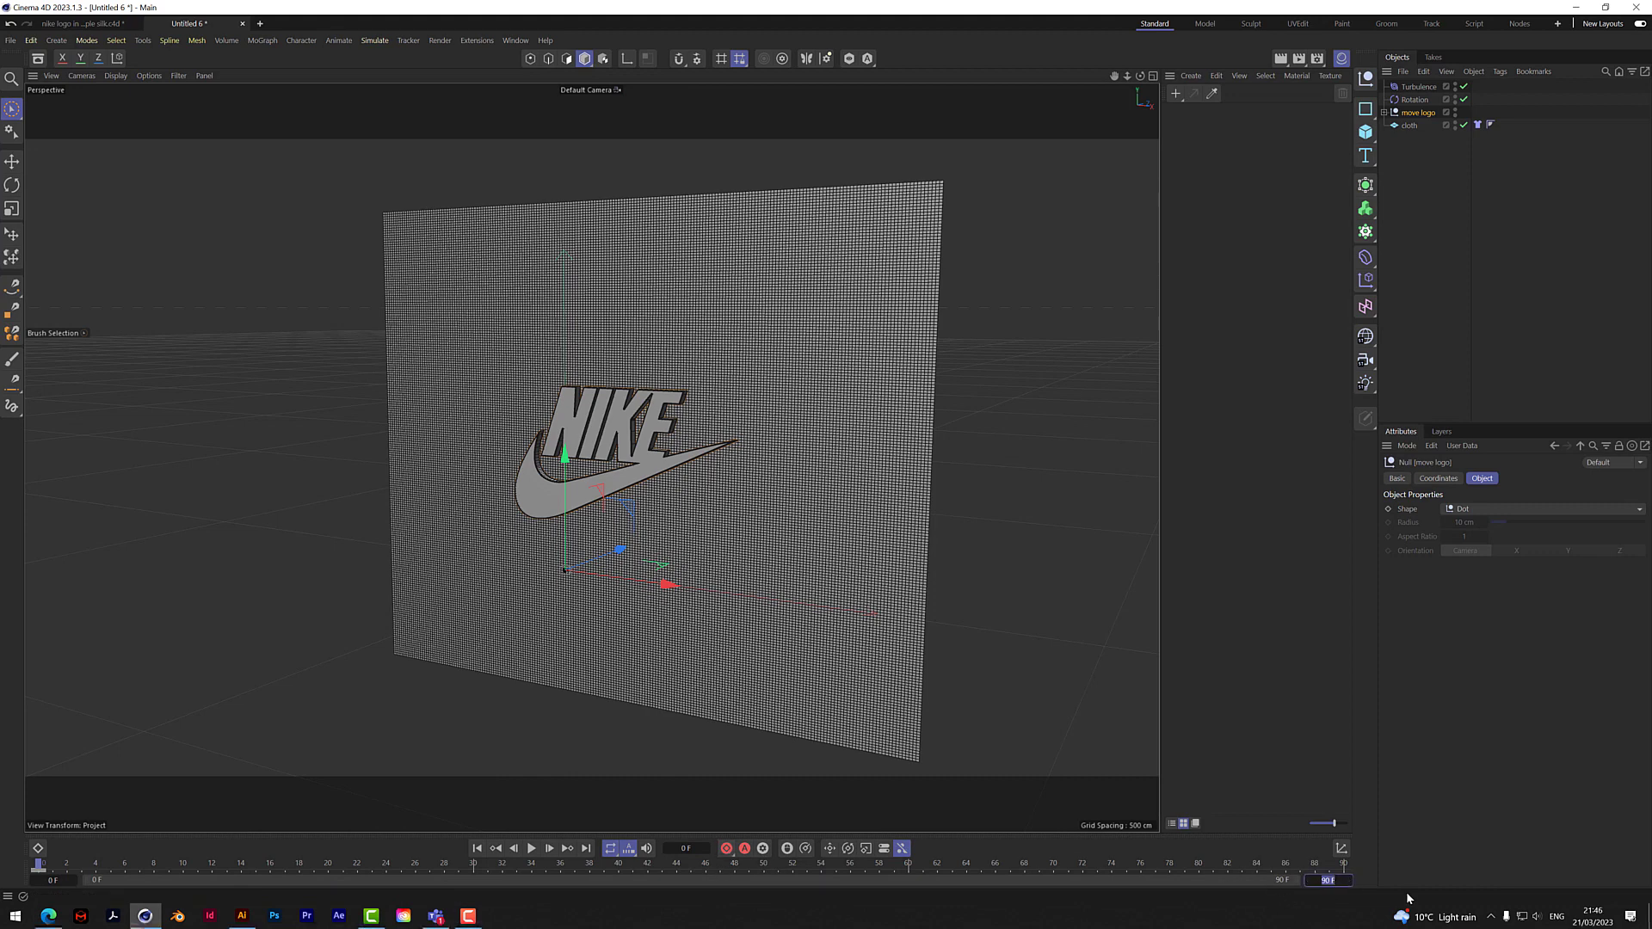
text(150)
key(Return)
Step: At frame 100, move the move logo null backward along Z through the cloth and record a keyframe
drag(564, 569, 674, 534)
drag(1140, 76, 973, 78)
alt+drag(822, 420, 998, 404)
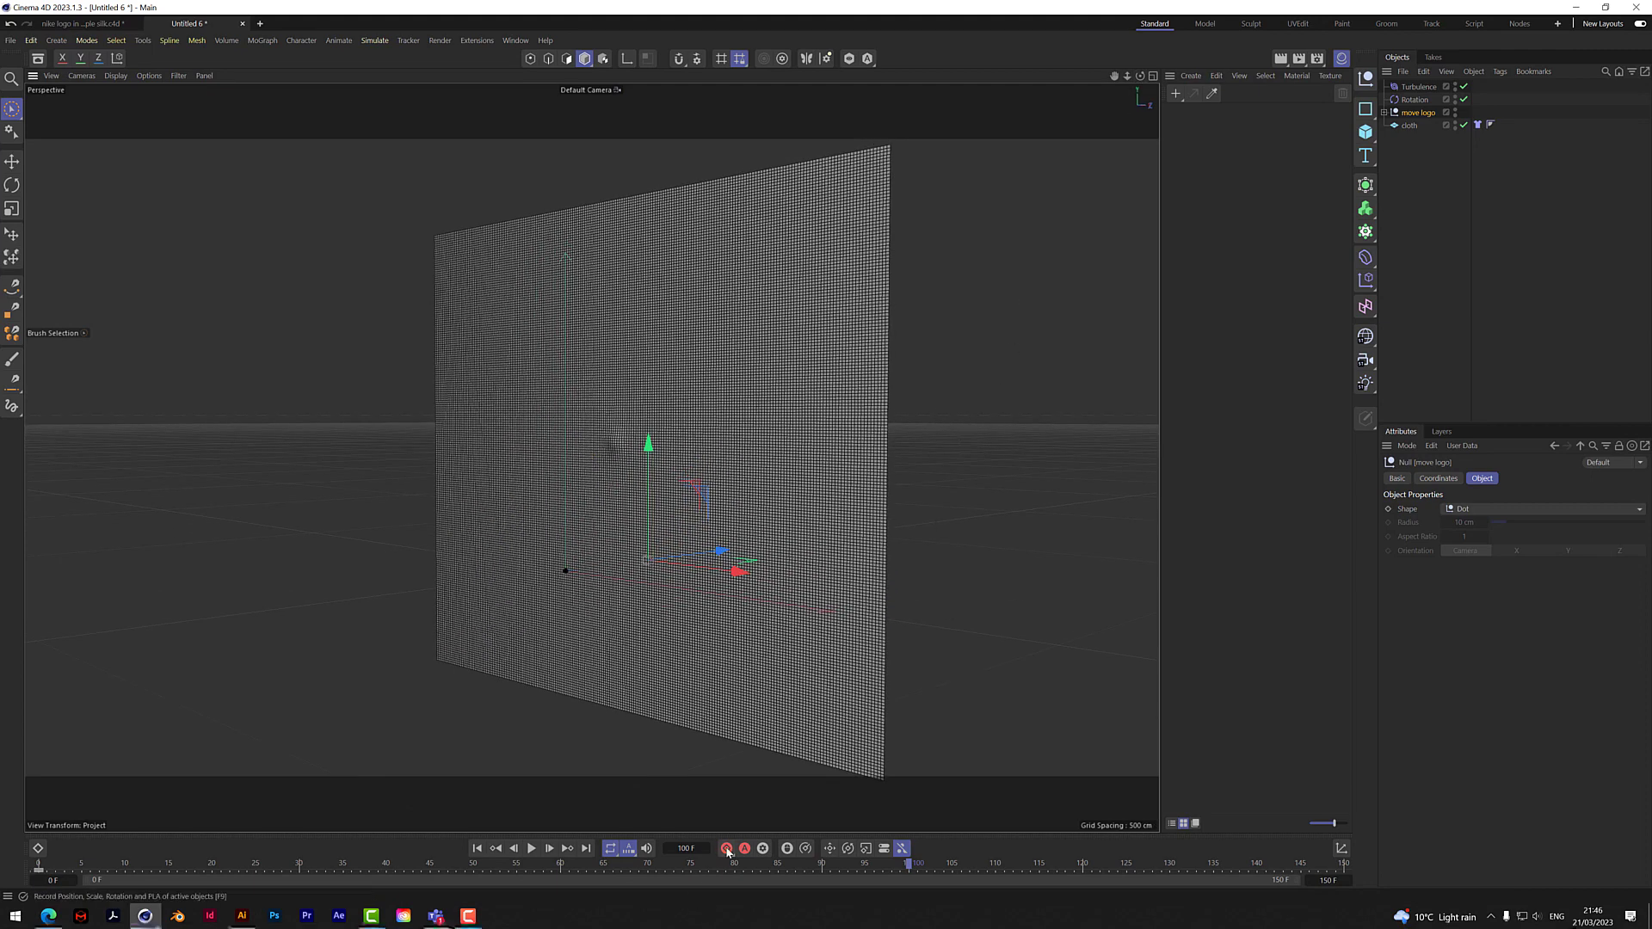
Step: Play the simulation from the first frame to about frame 28, examine the cloth around the logo, and rewind
click(478, 849)
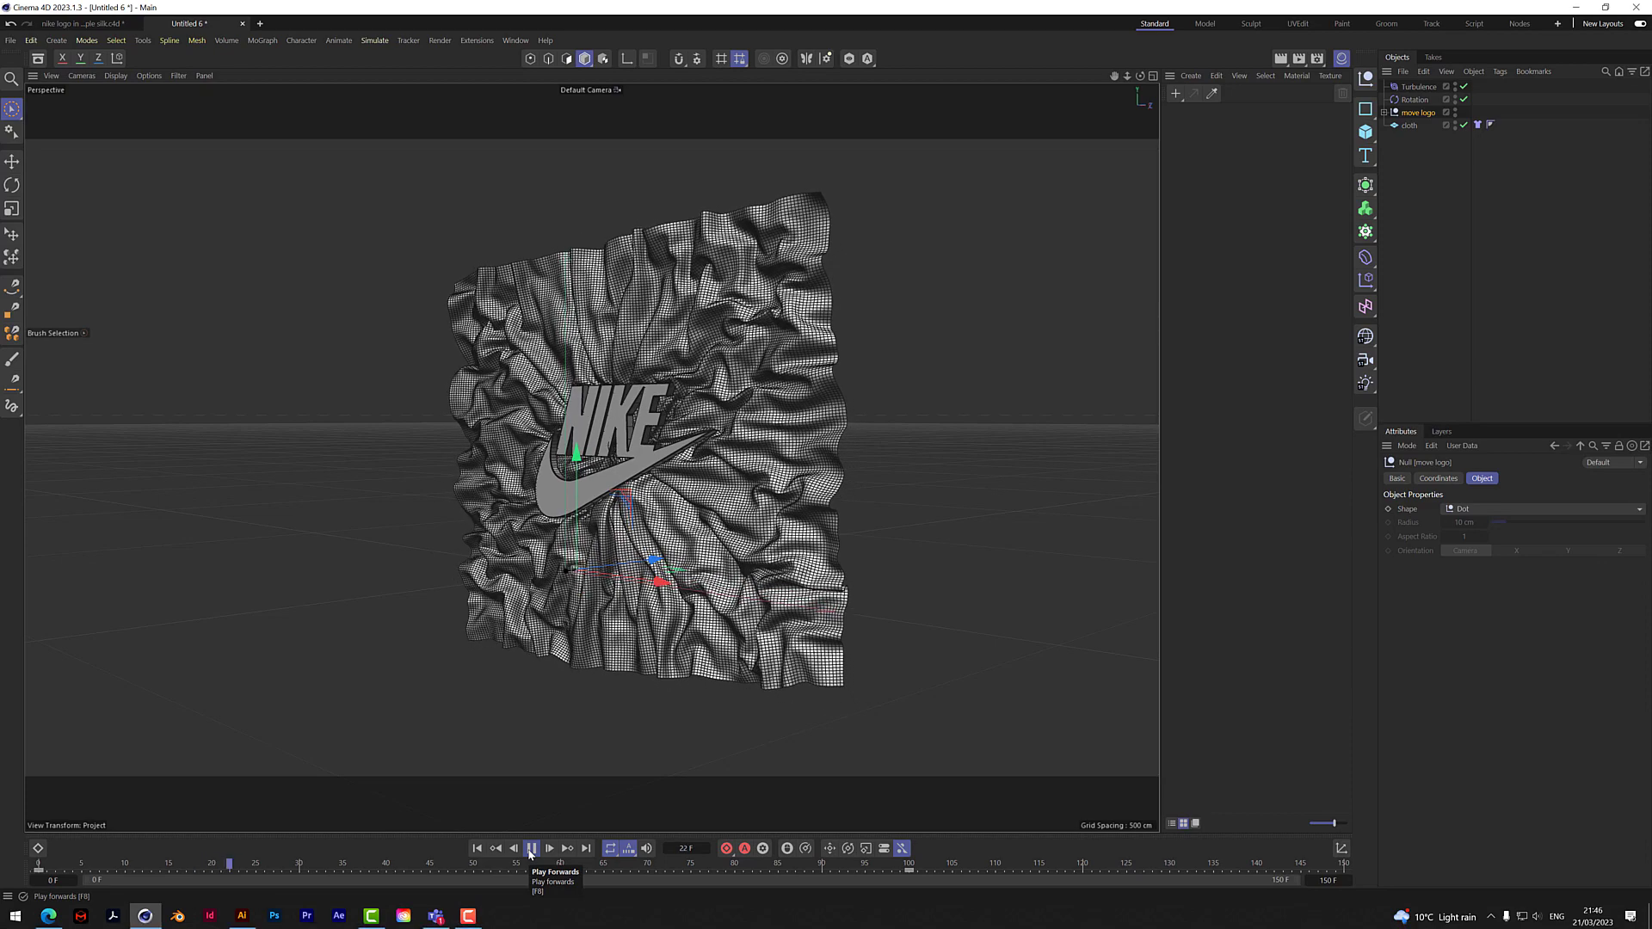
click(529, 849)
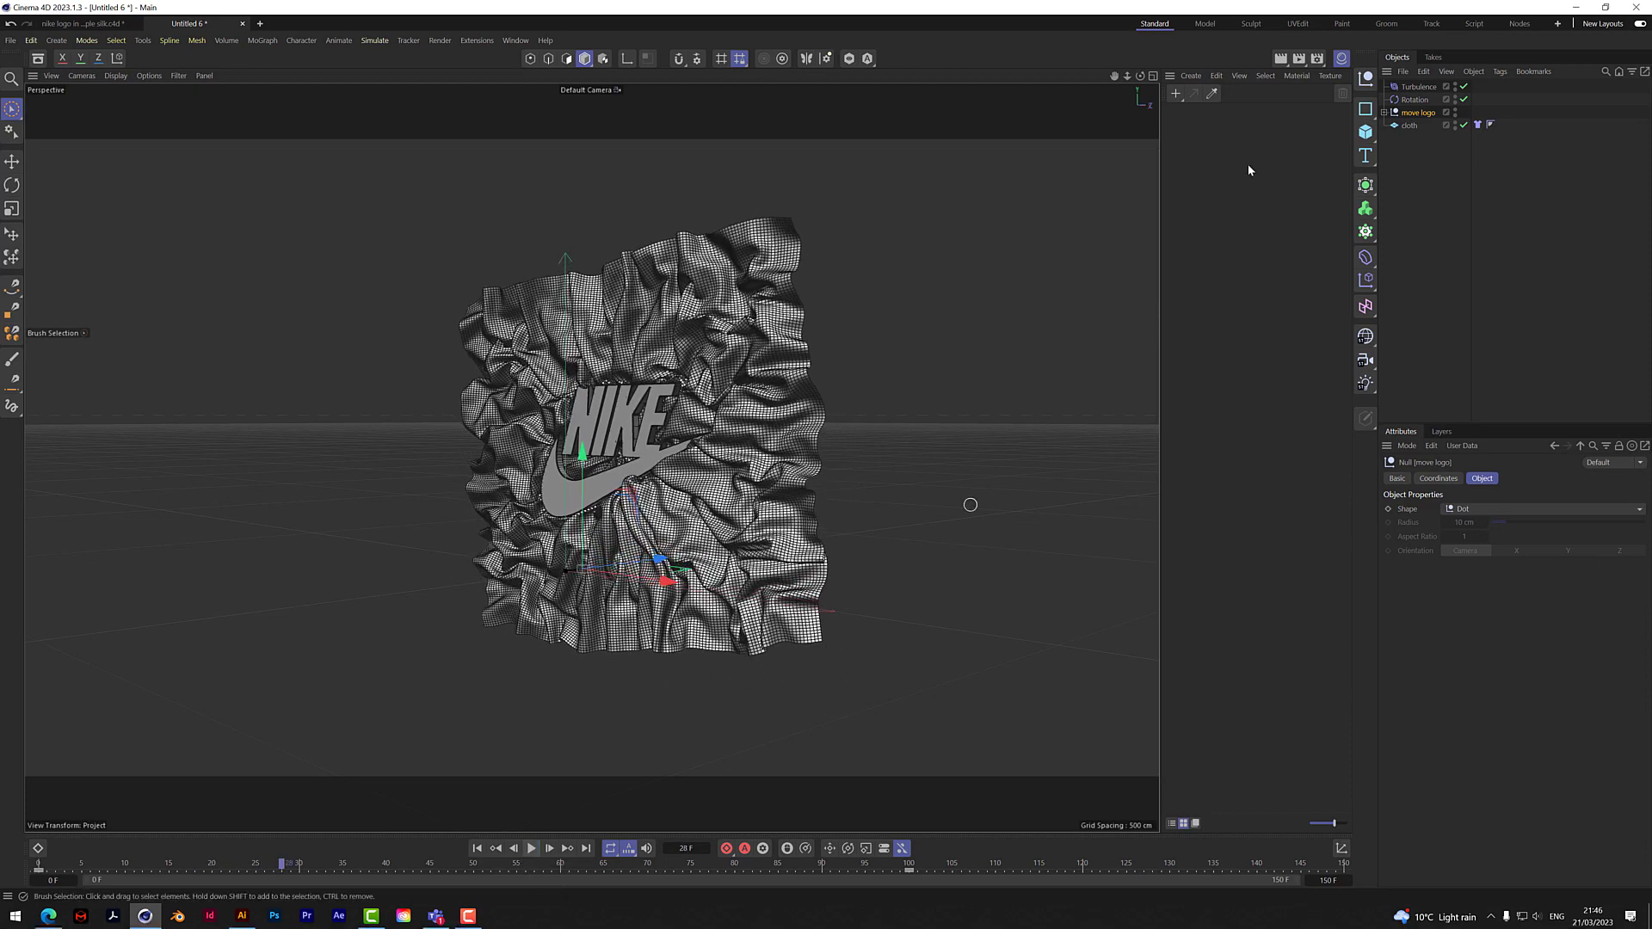
drag(1140, 76, 1137, 129)
alt+drag(635, 433, 634, 445)
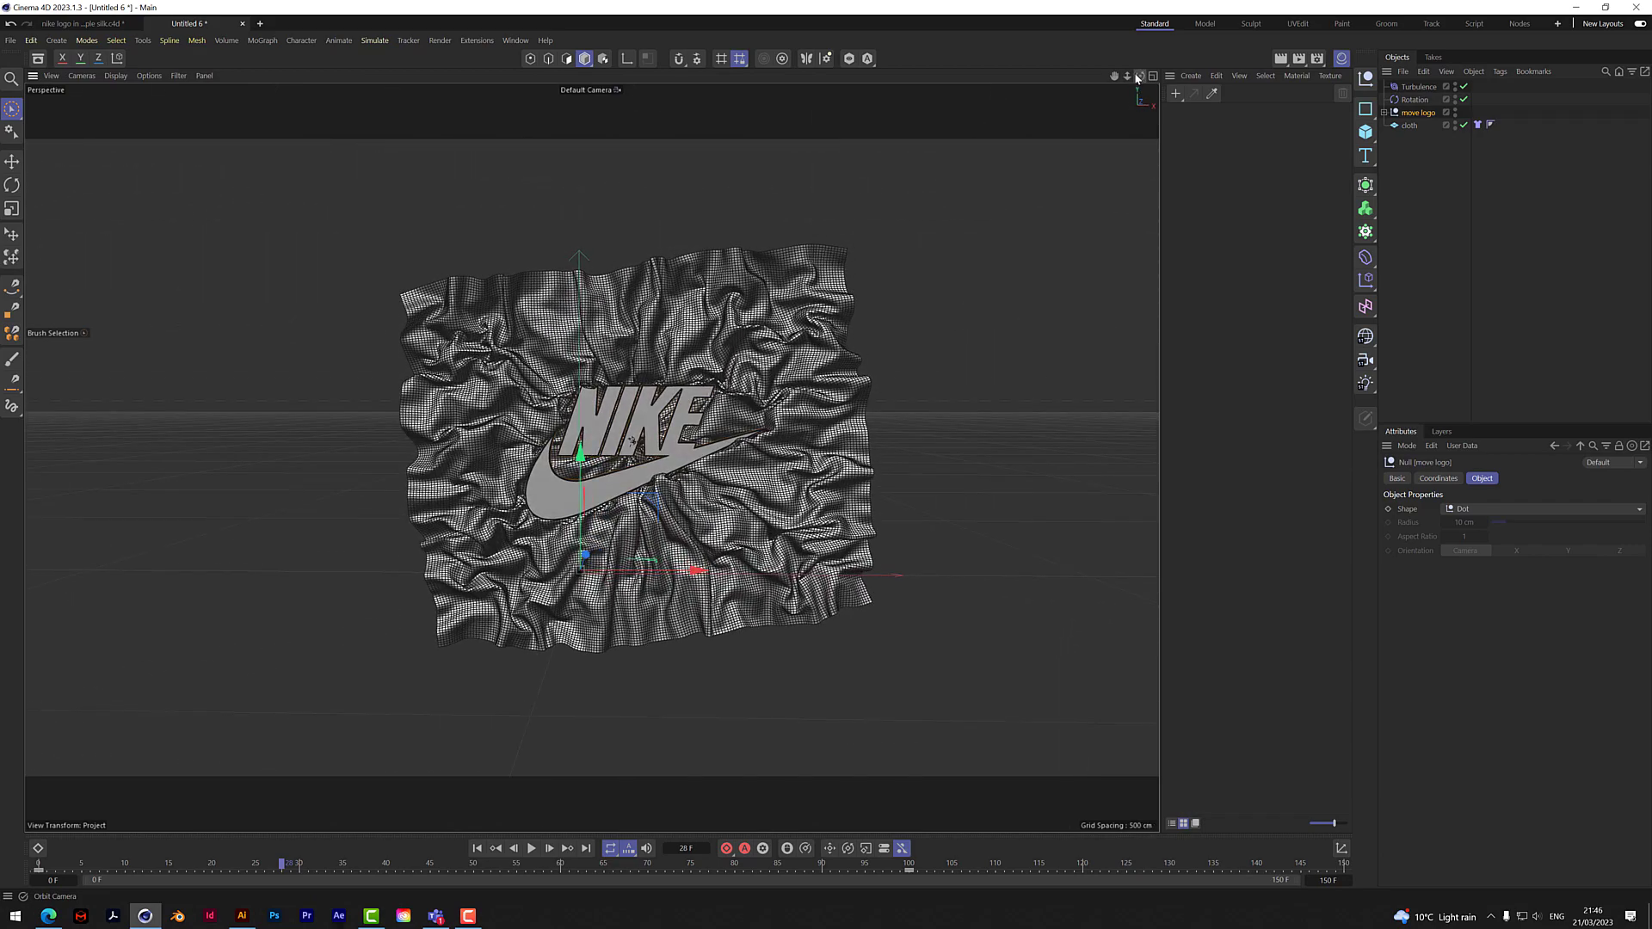
click(477, 850)
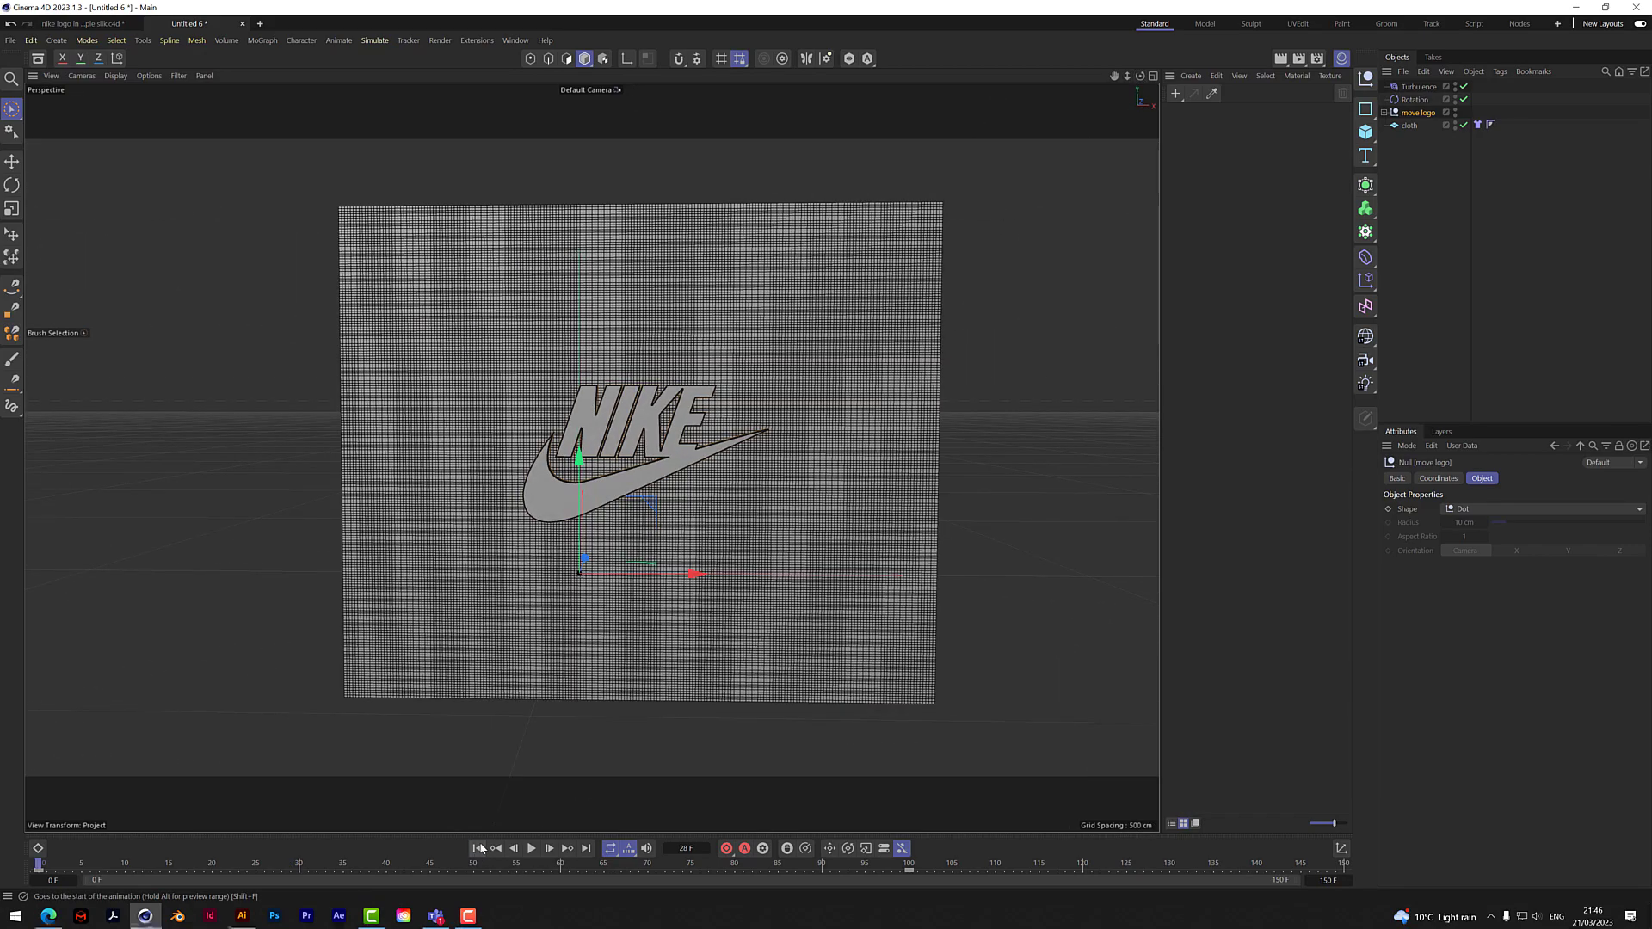
Step: Set the Turbulence Strength to 5 cm and Scale to 5 %, and the Rotation force's Angle Speed to 2
click(1415, 88)
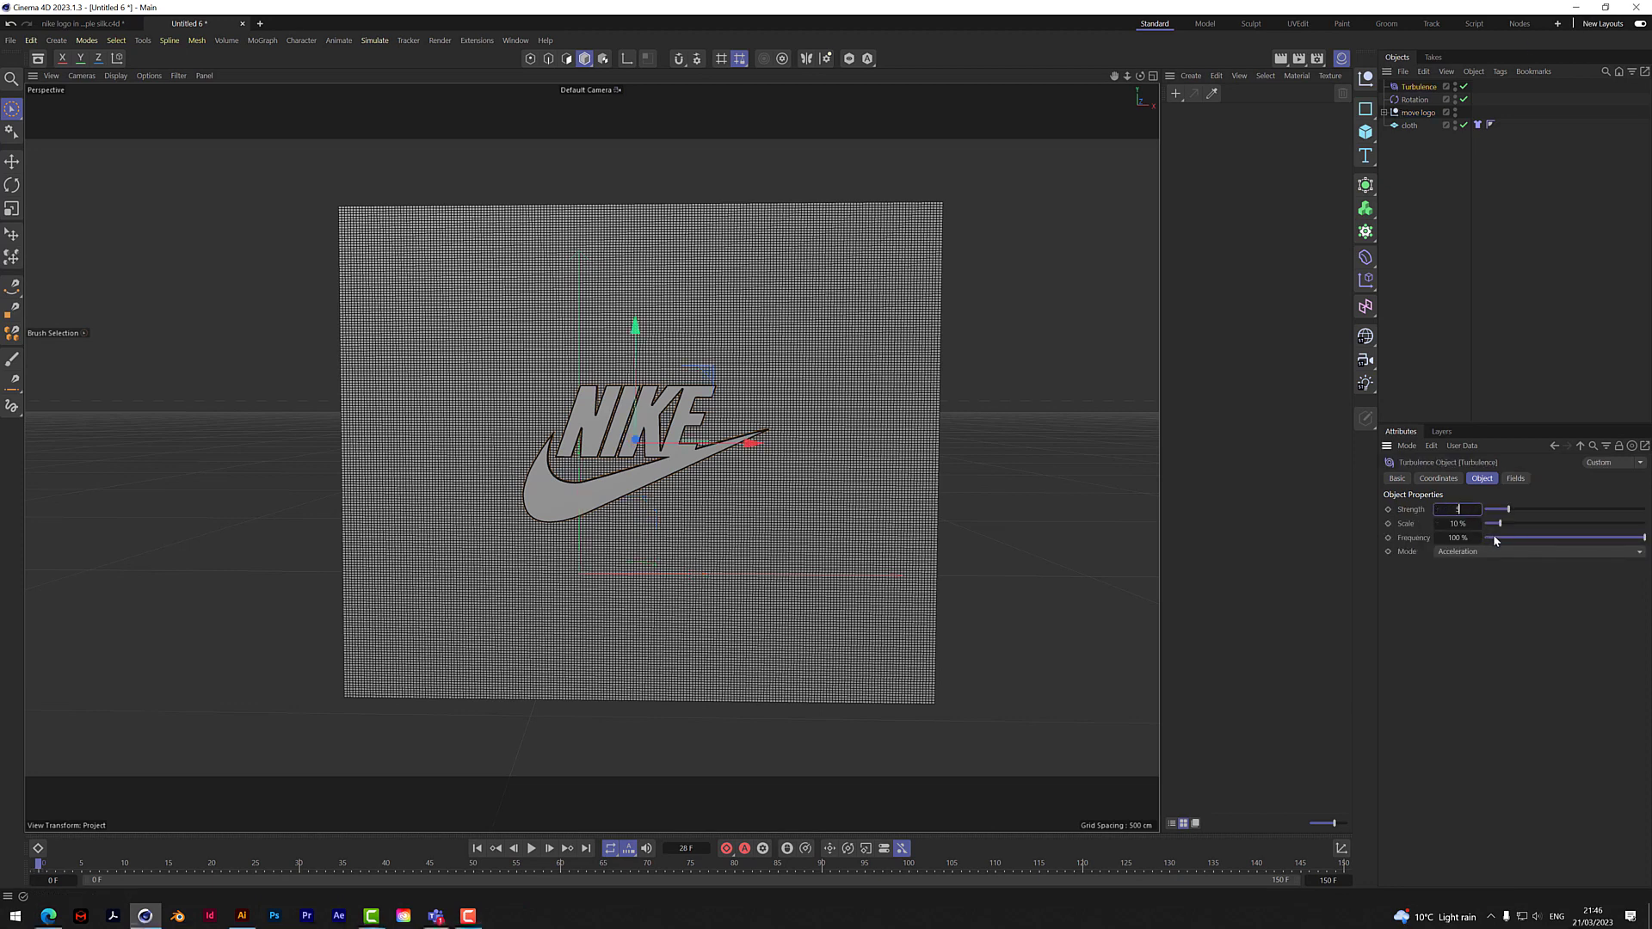
click(1460, 523)
click(1414, 100)
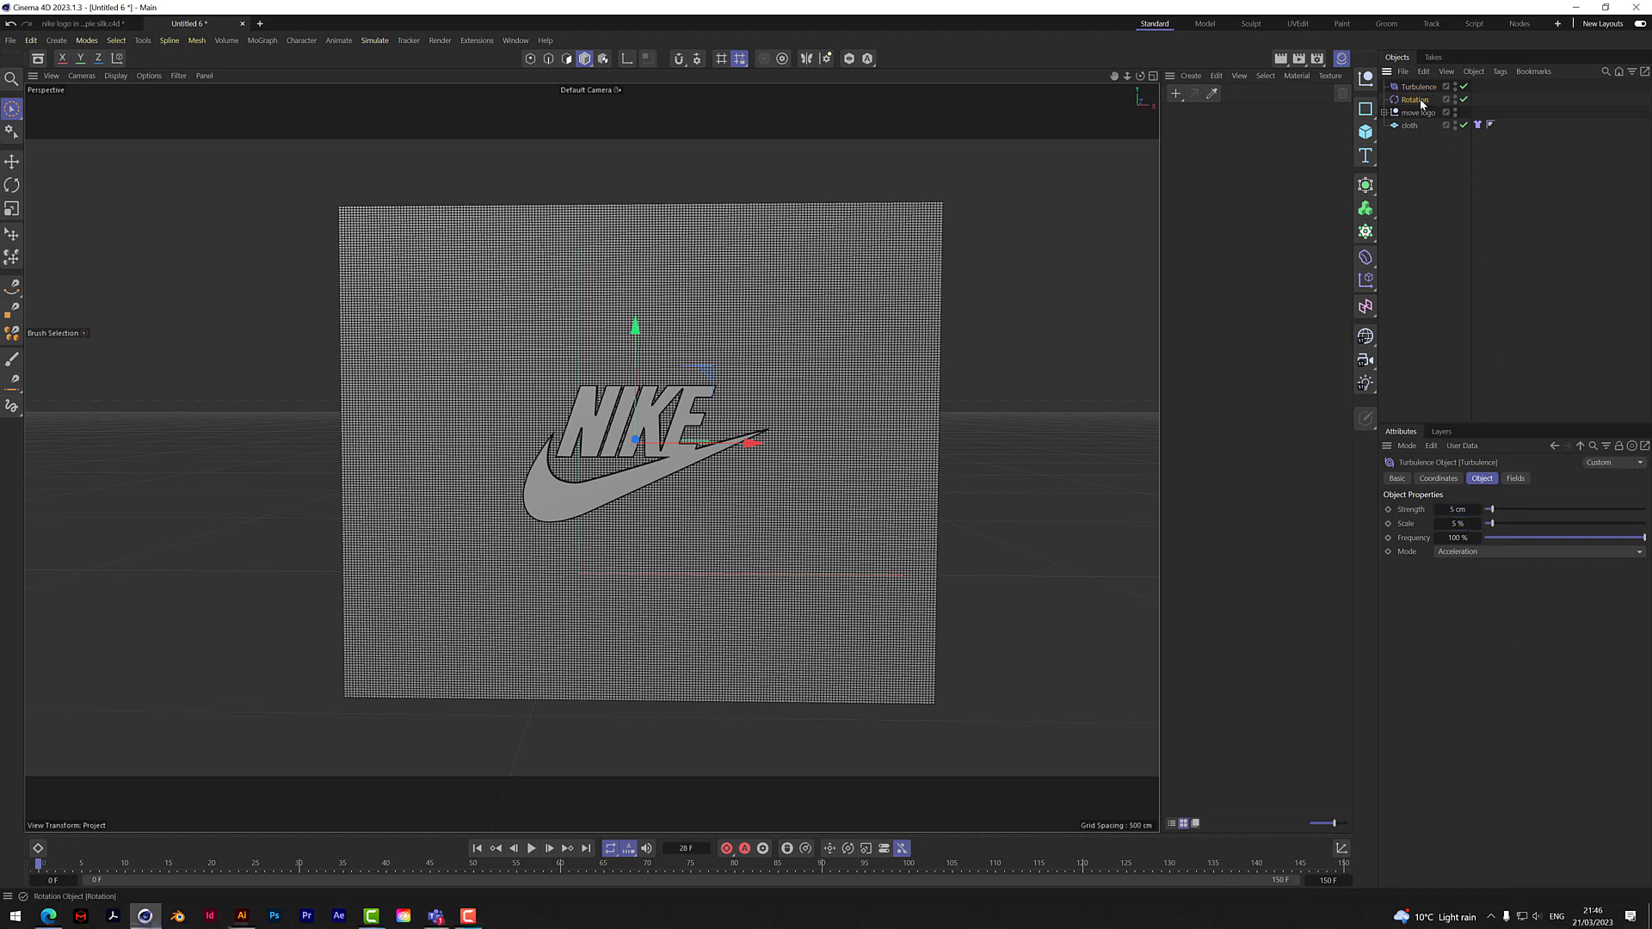
click(1467, 509)
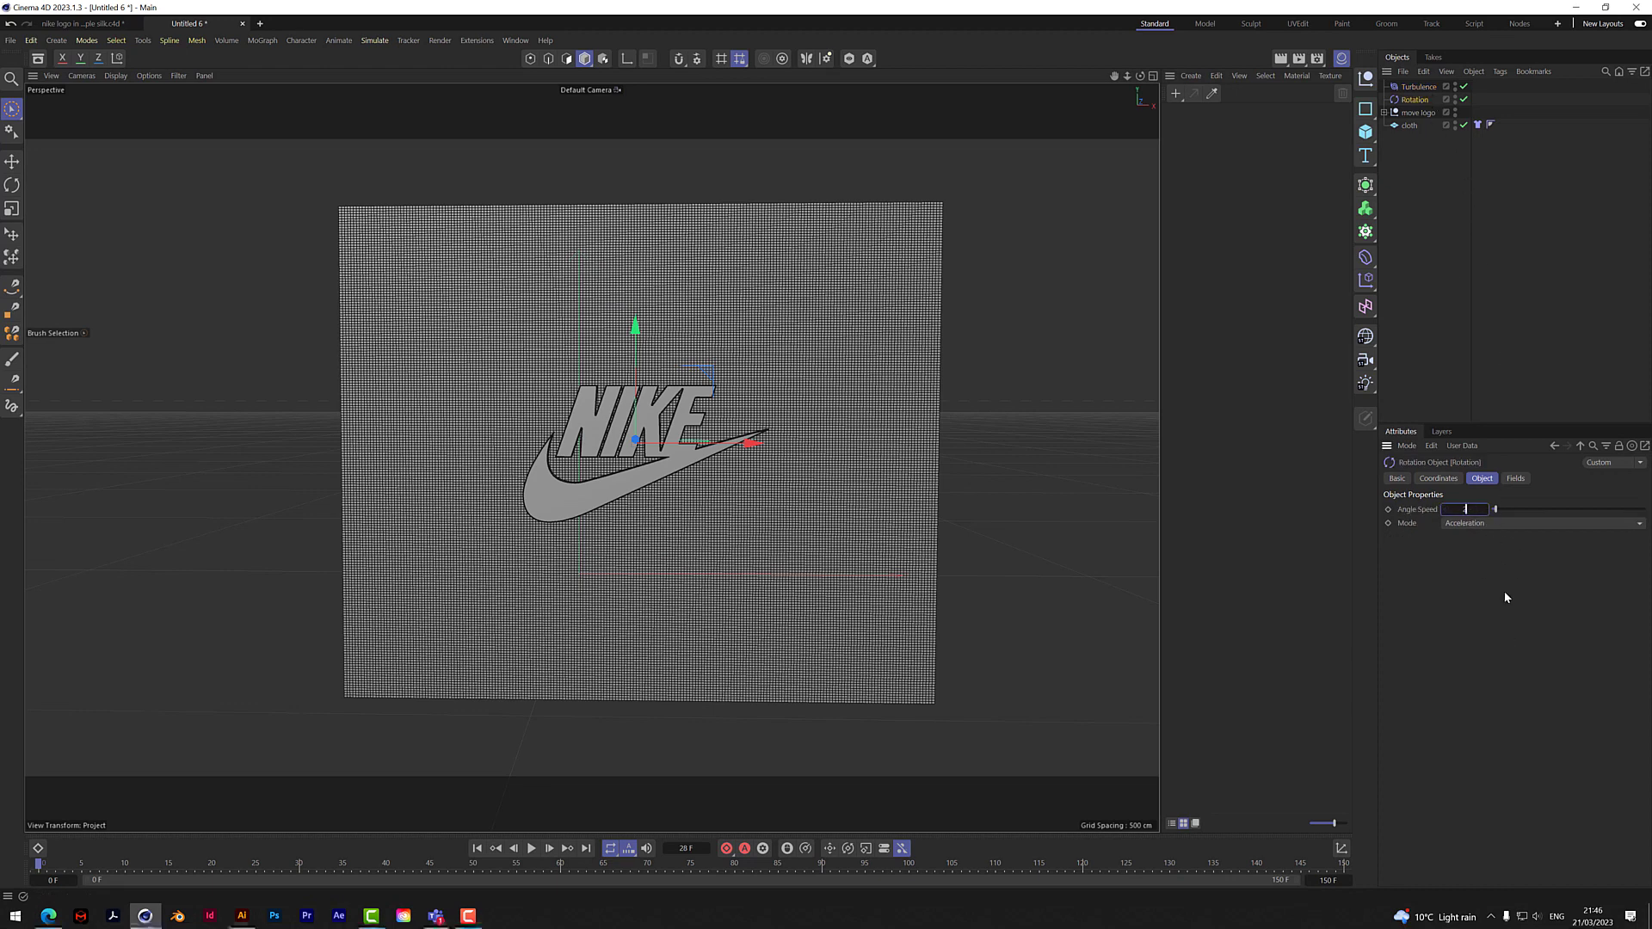
Step: Set the Mode of the Attractor inside the move logo null to Acceleration
click(1383, 112)
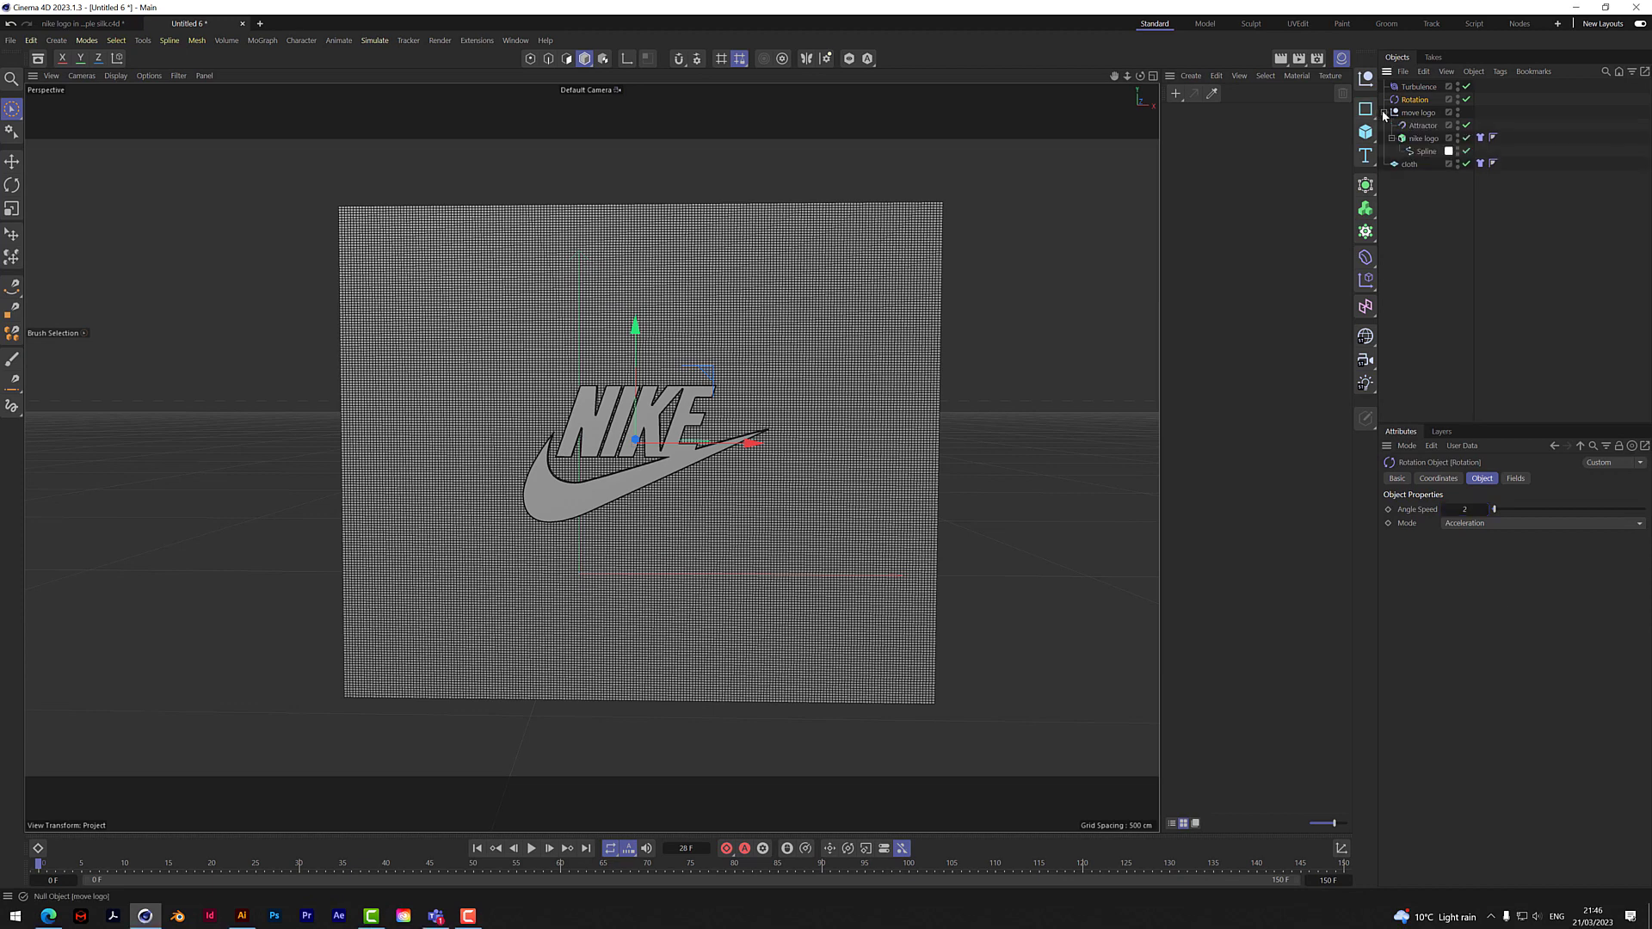
click(1425, 127)
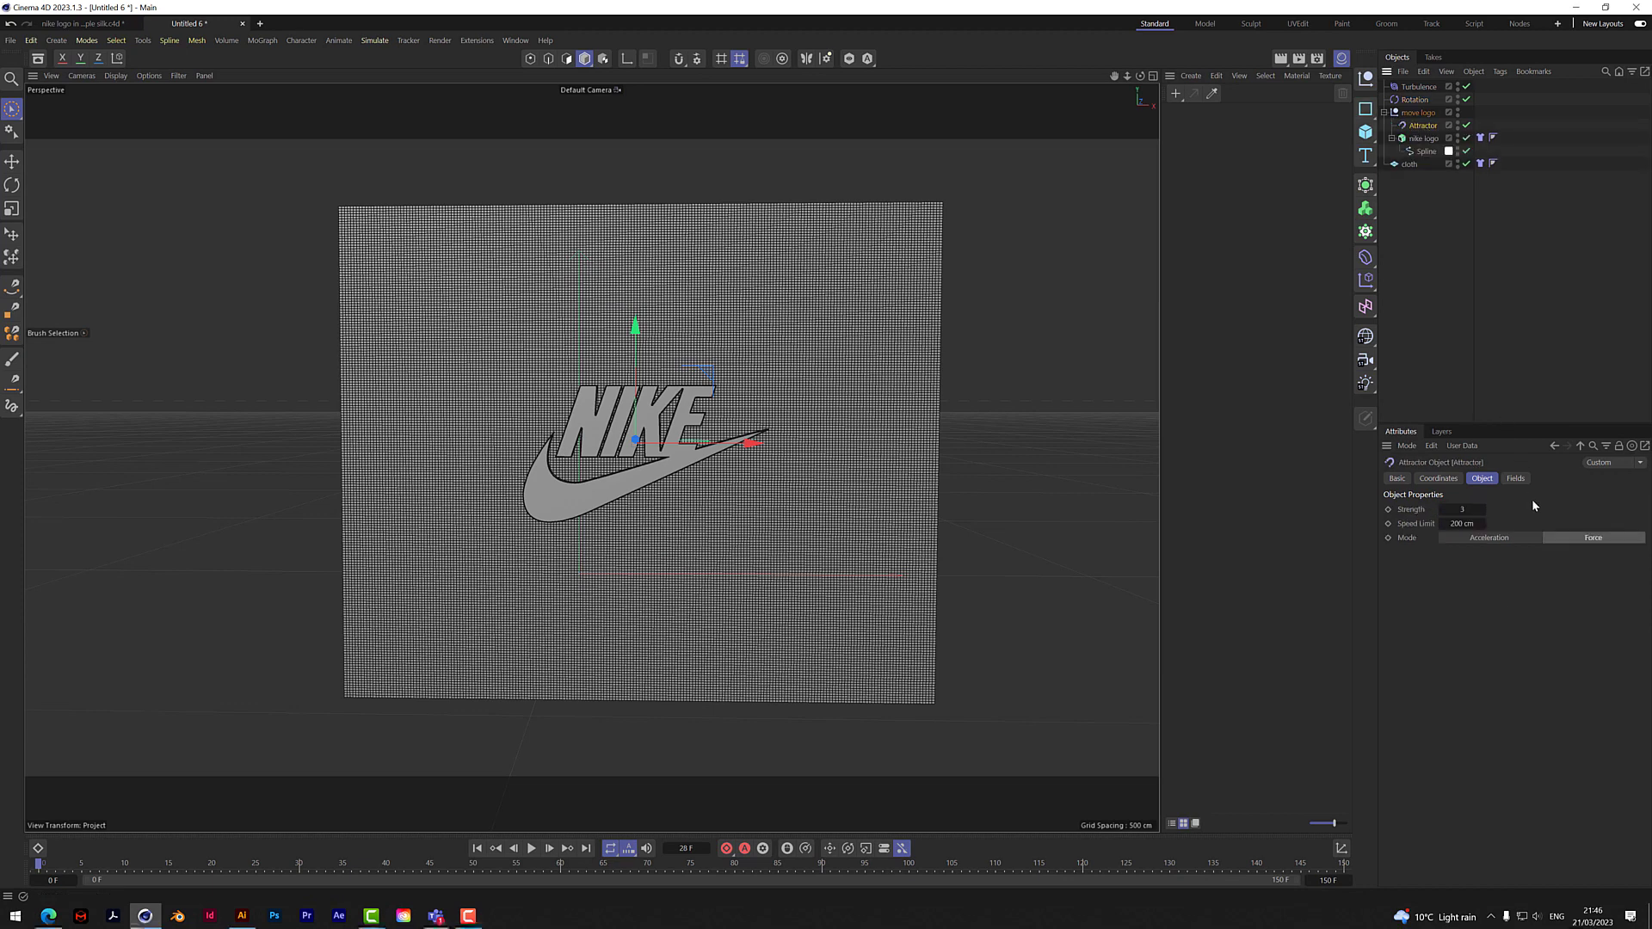
click(1504, 537)
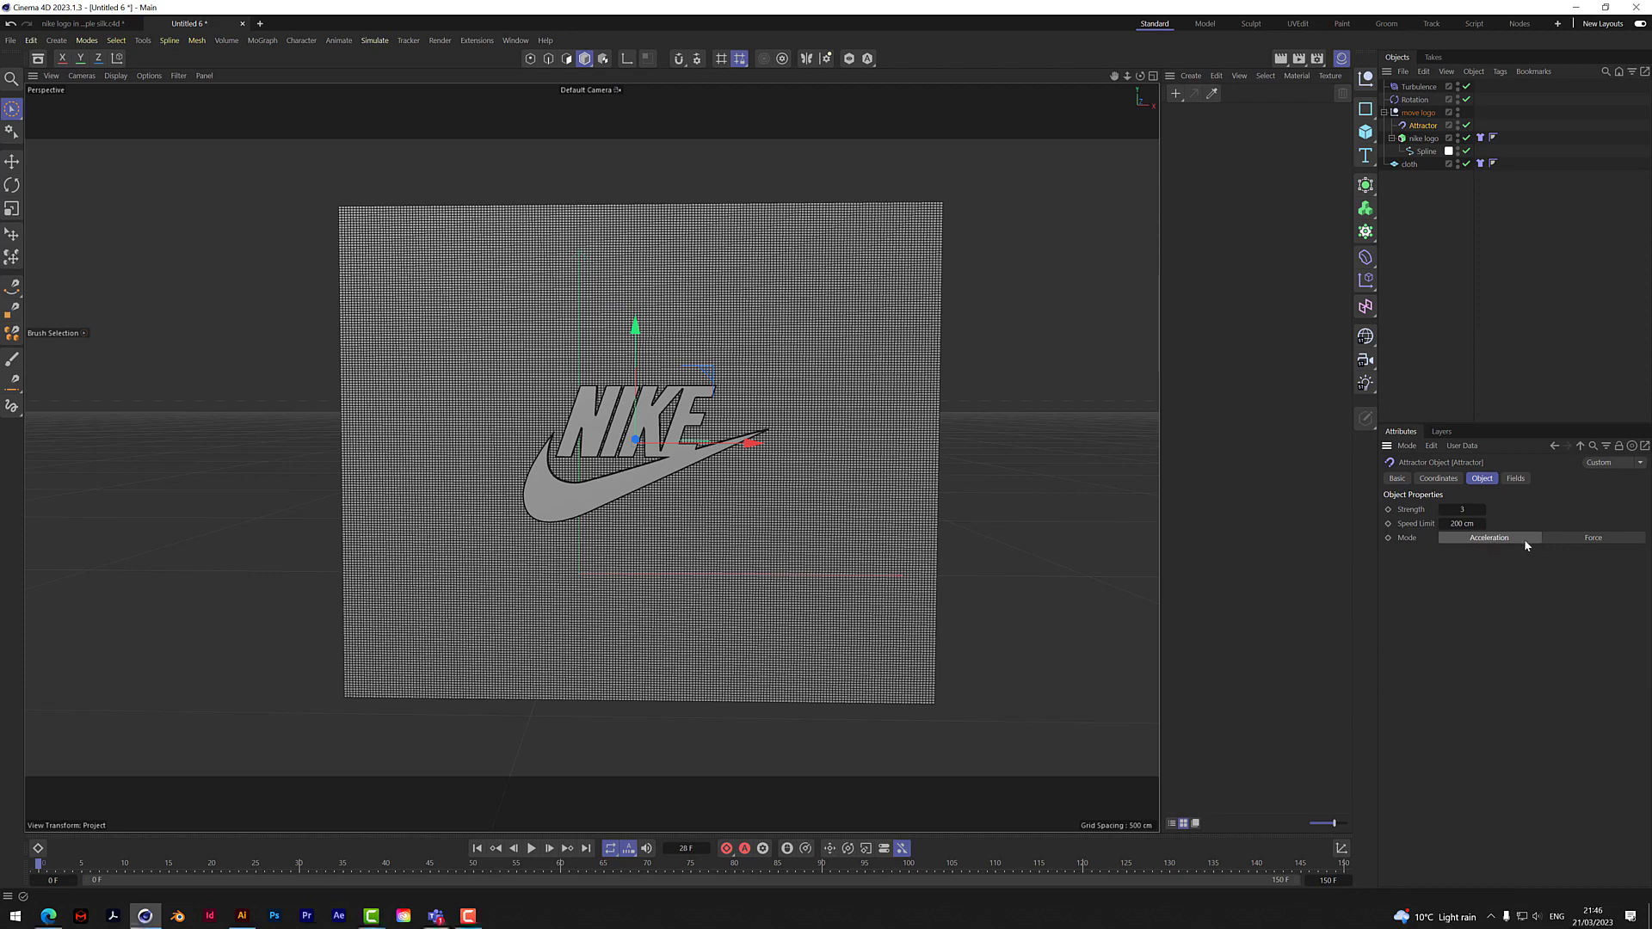
Step: Play the simulation to about frame 41, pausing near frame 29, and examine the folds from the side and close up
click(531, 848)
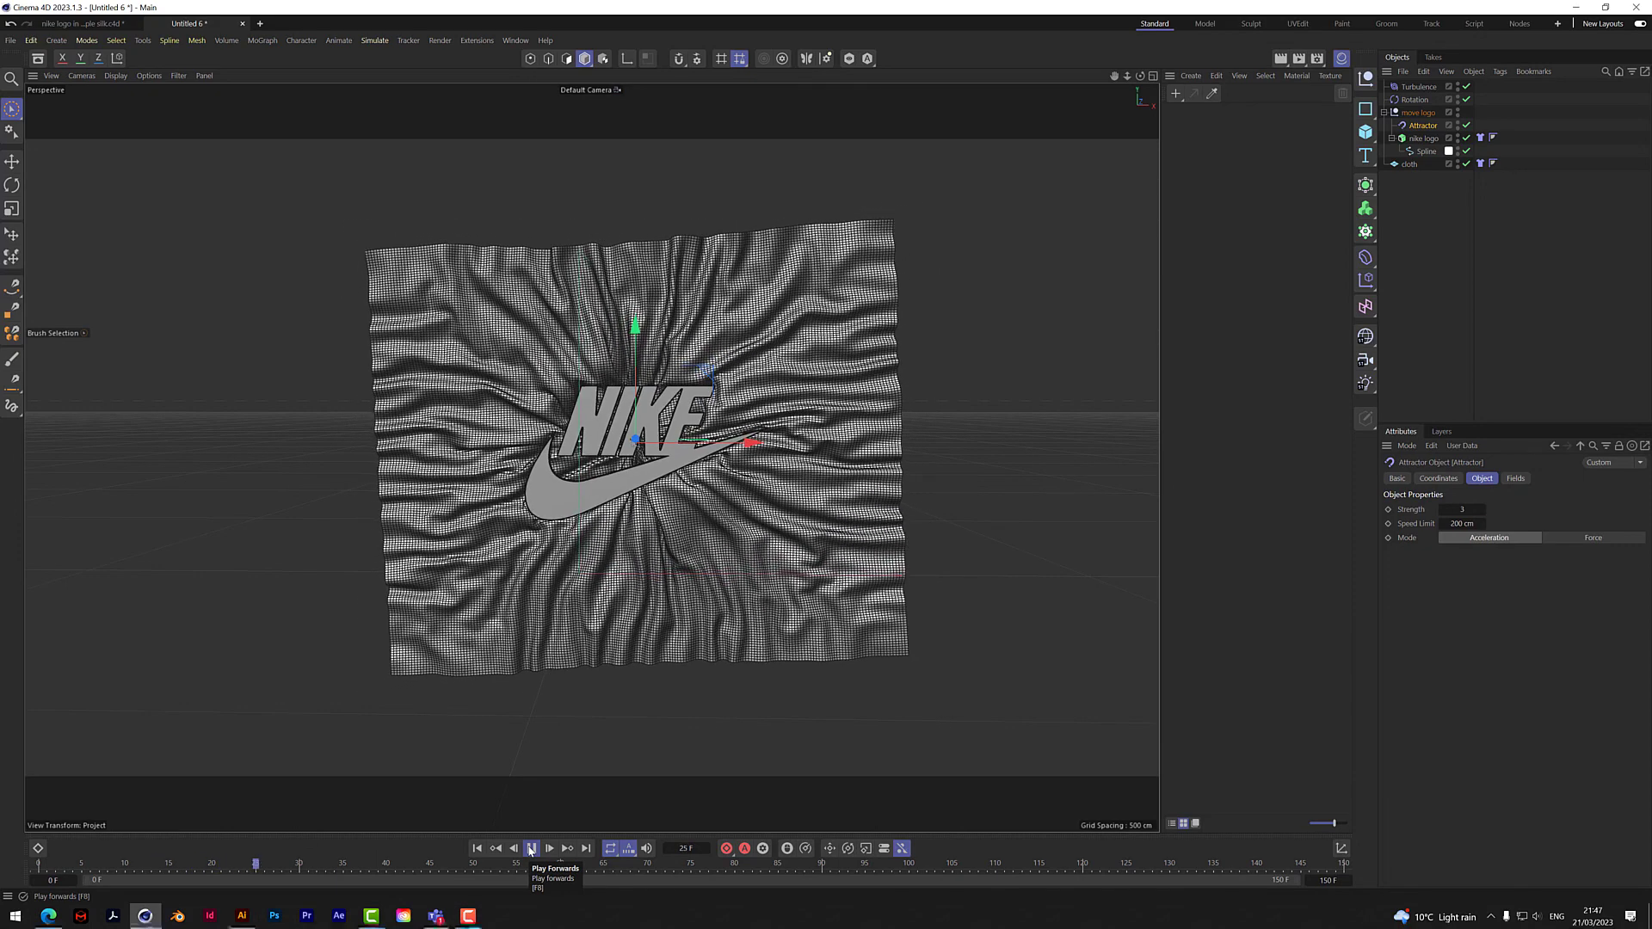
click(531, 850)
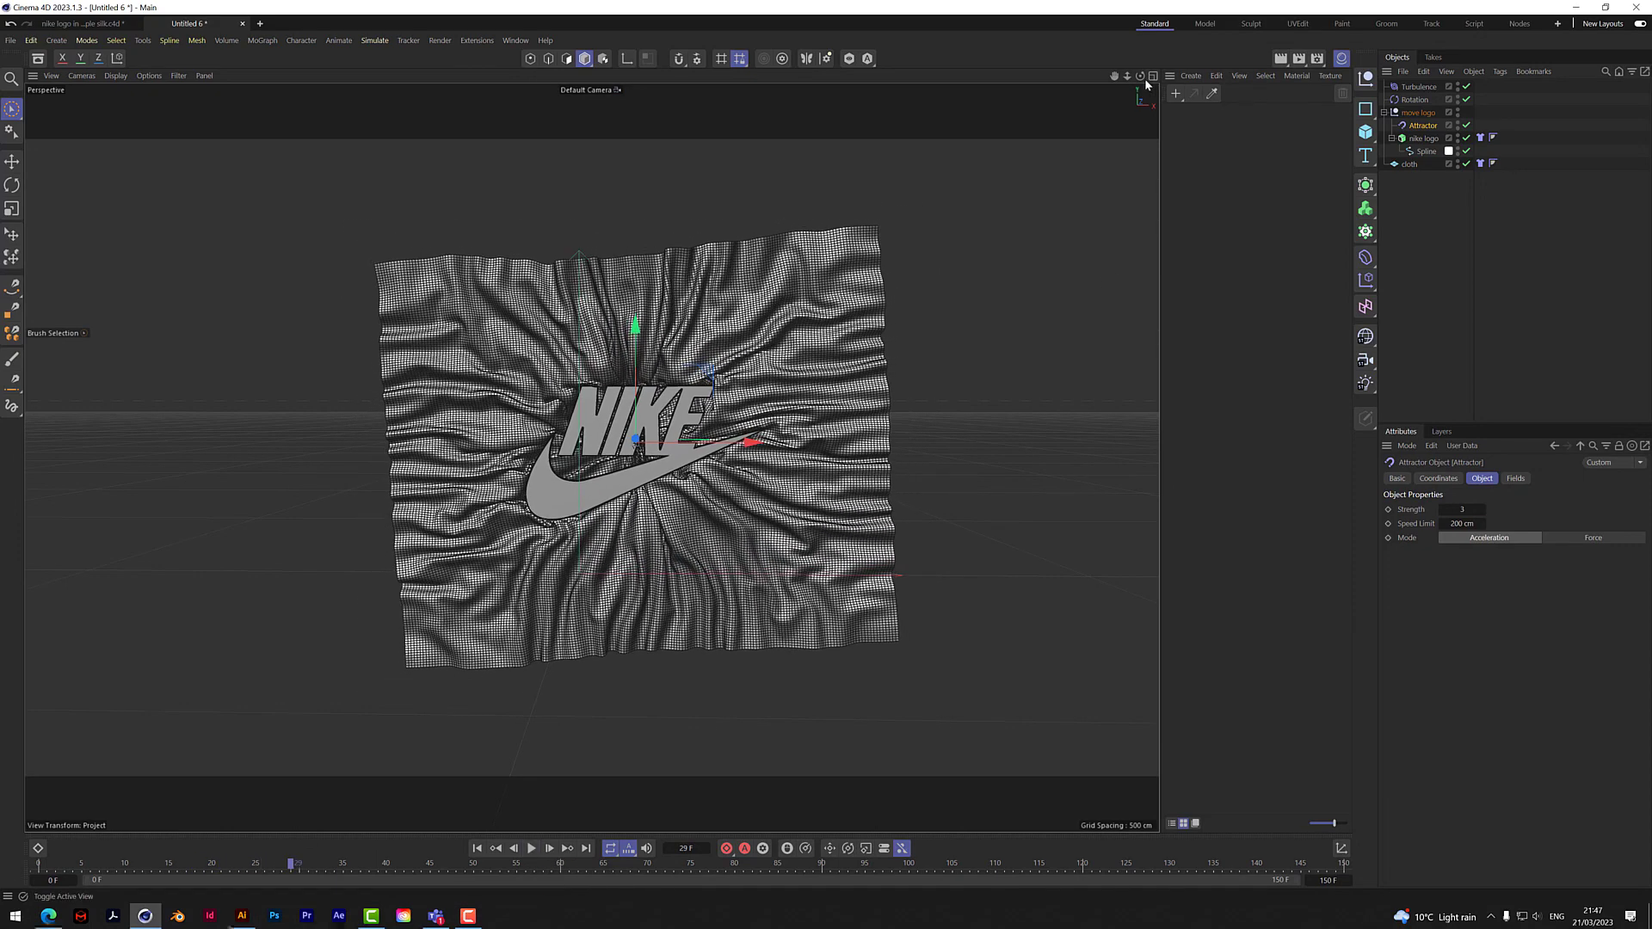
drag(1140, 77, 907, 86)
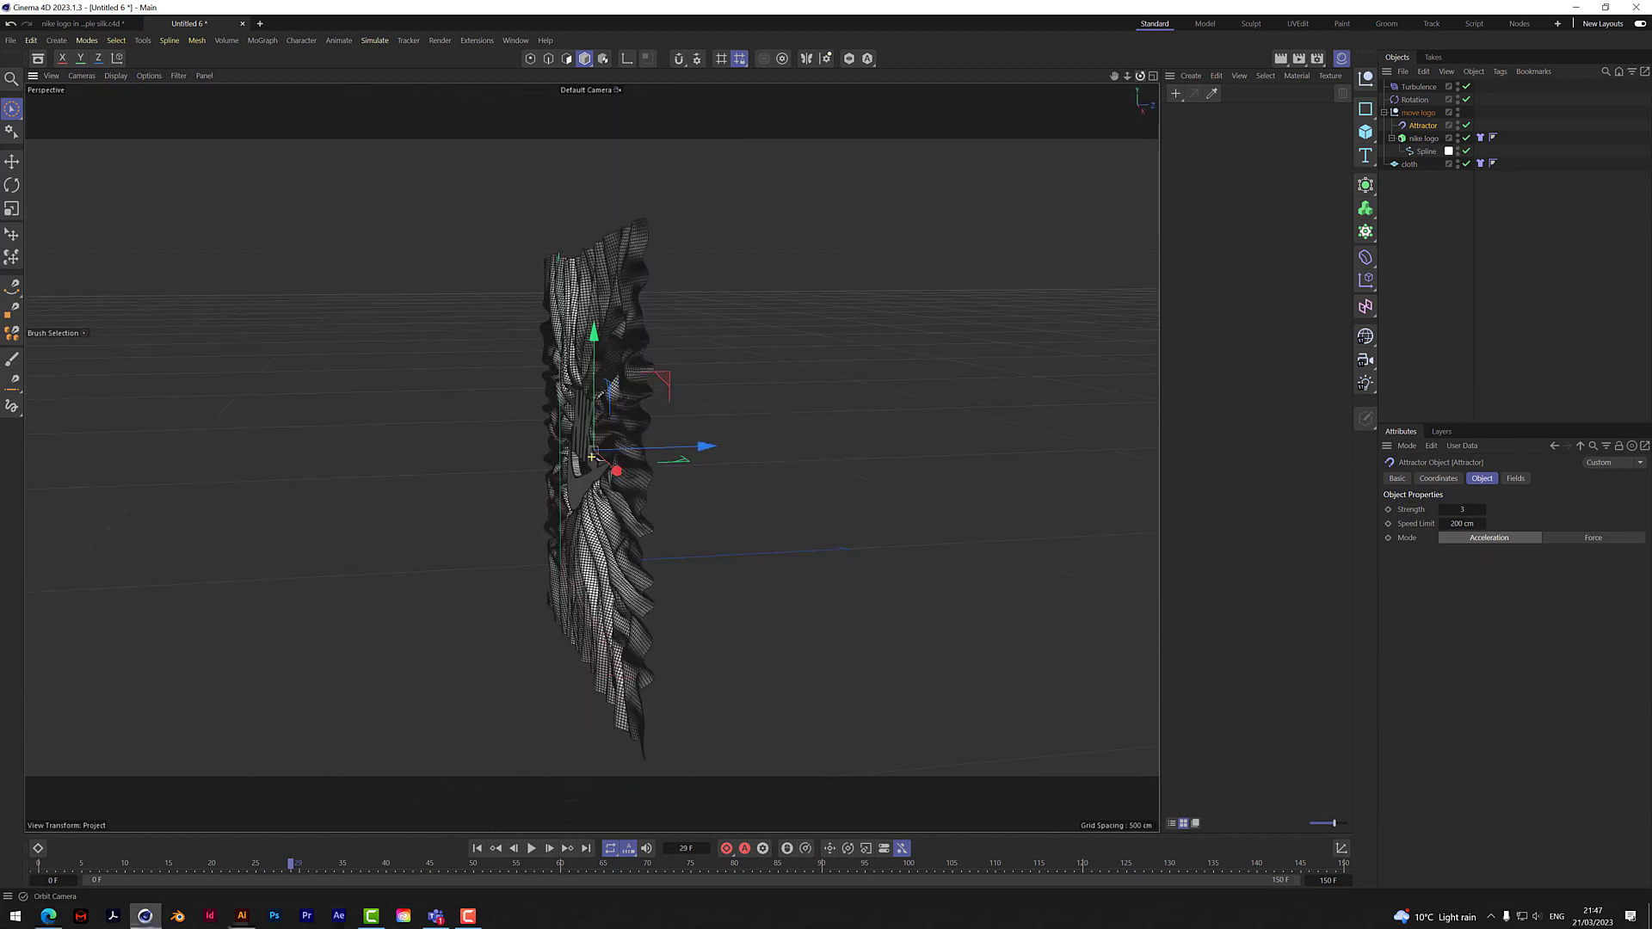
click(531, 850)
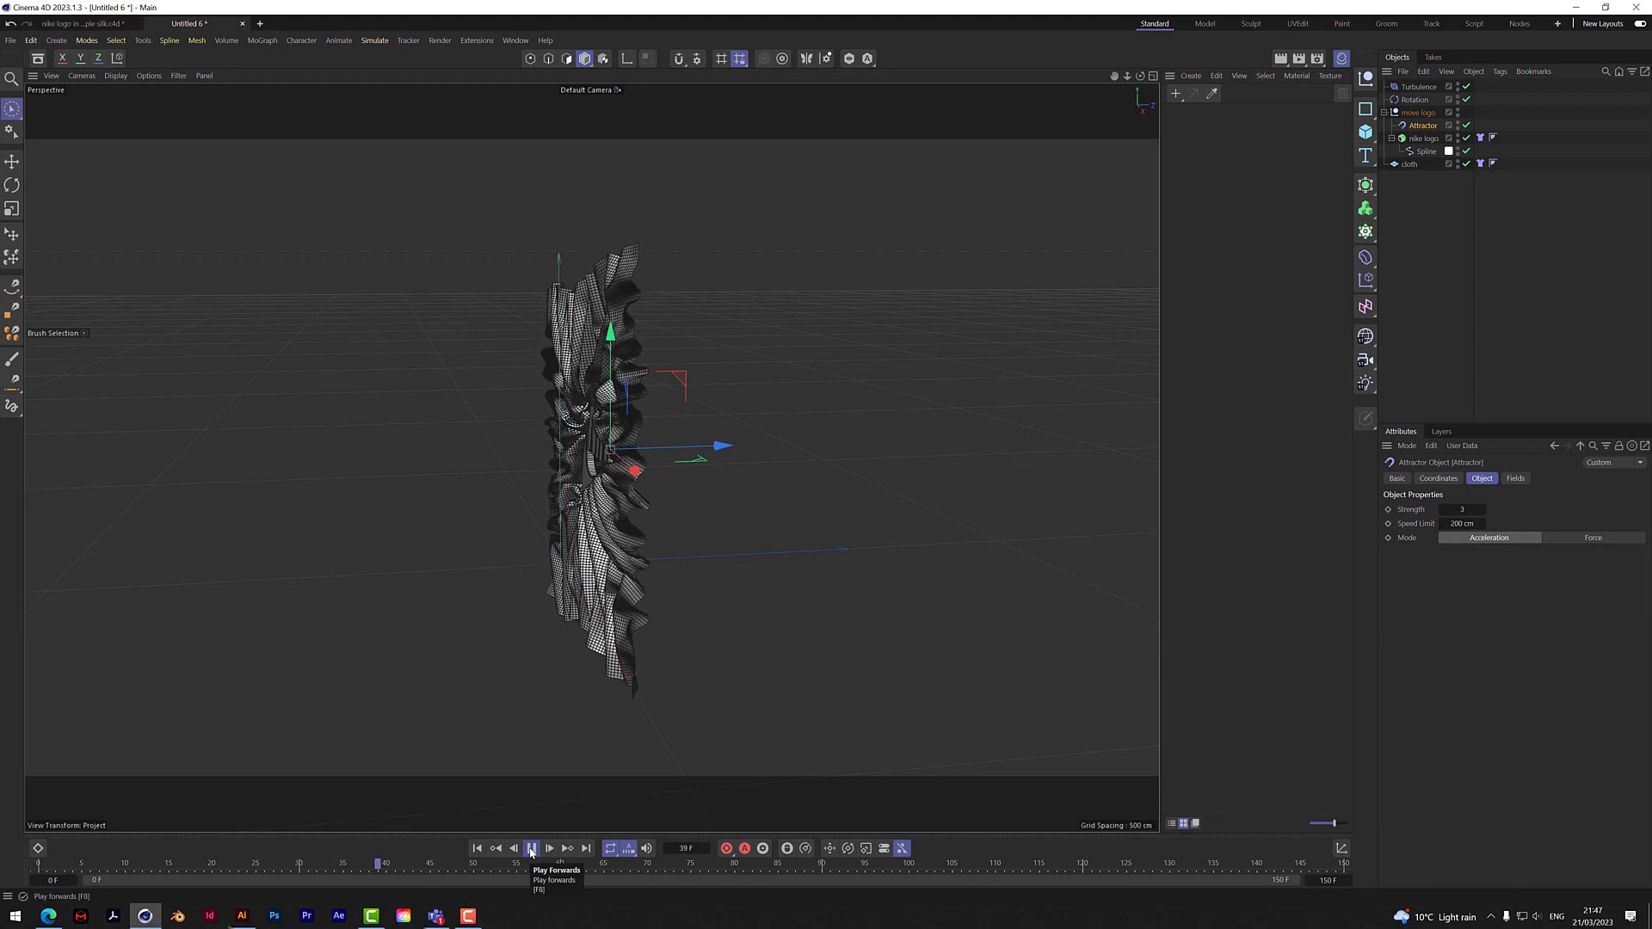
click(531, 850)
scroll(610, 461, up, 1)
scroll(610, 461, up, 5)
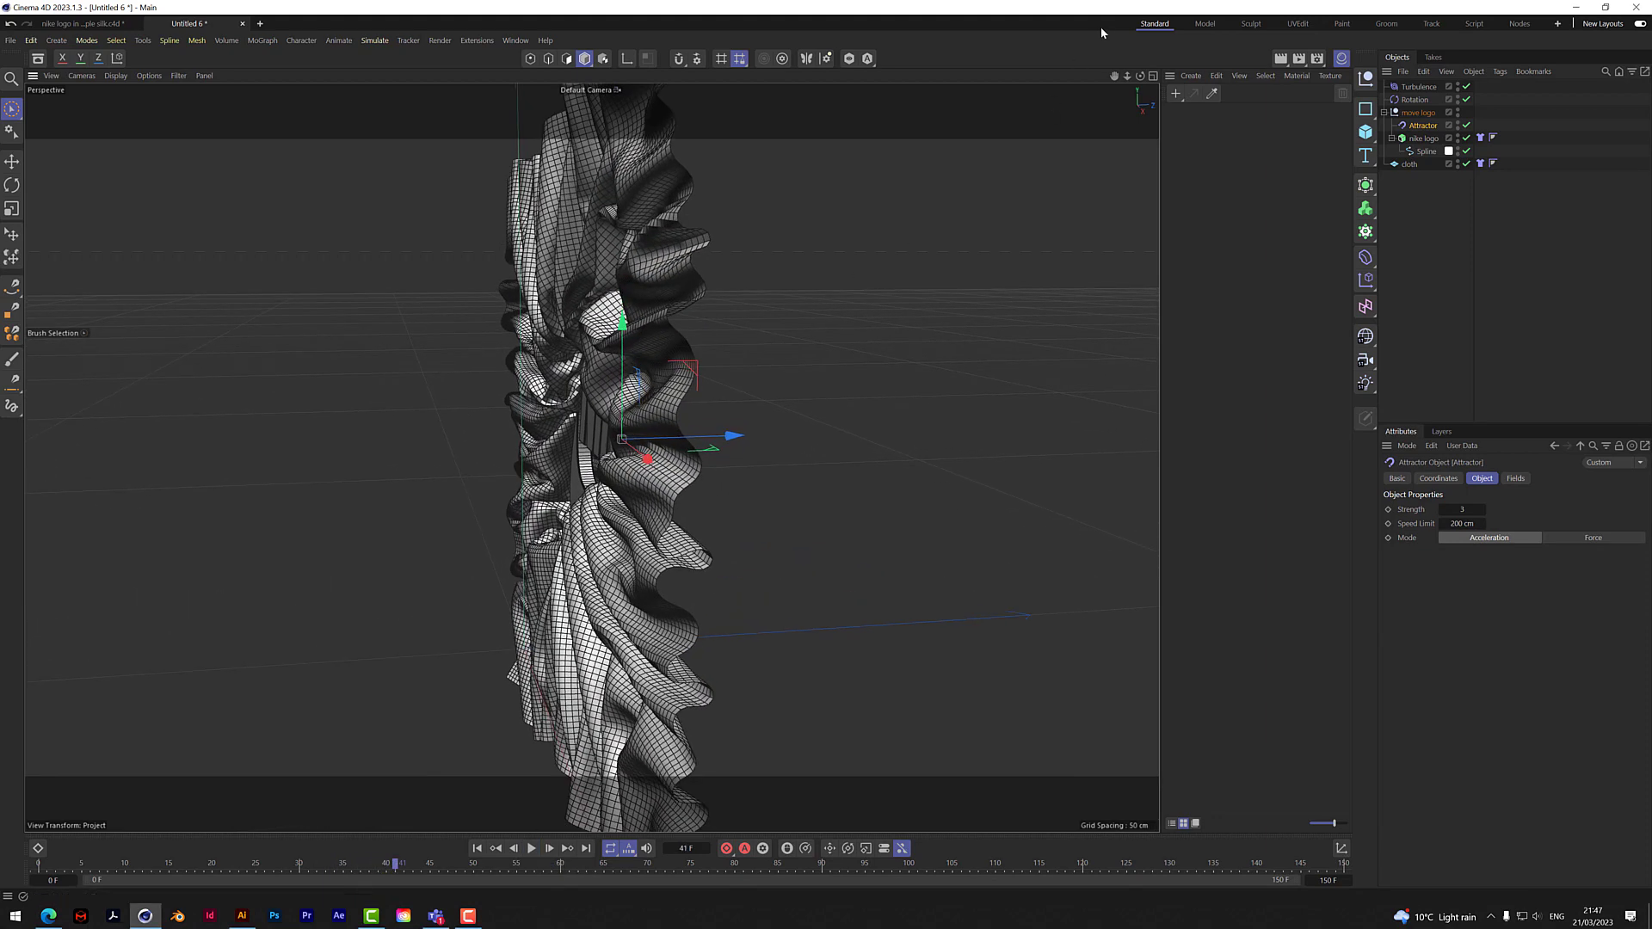
drag(1140, 77, 1189, 77)
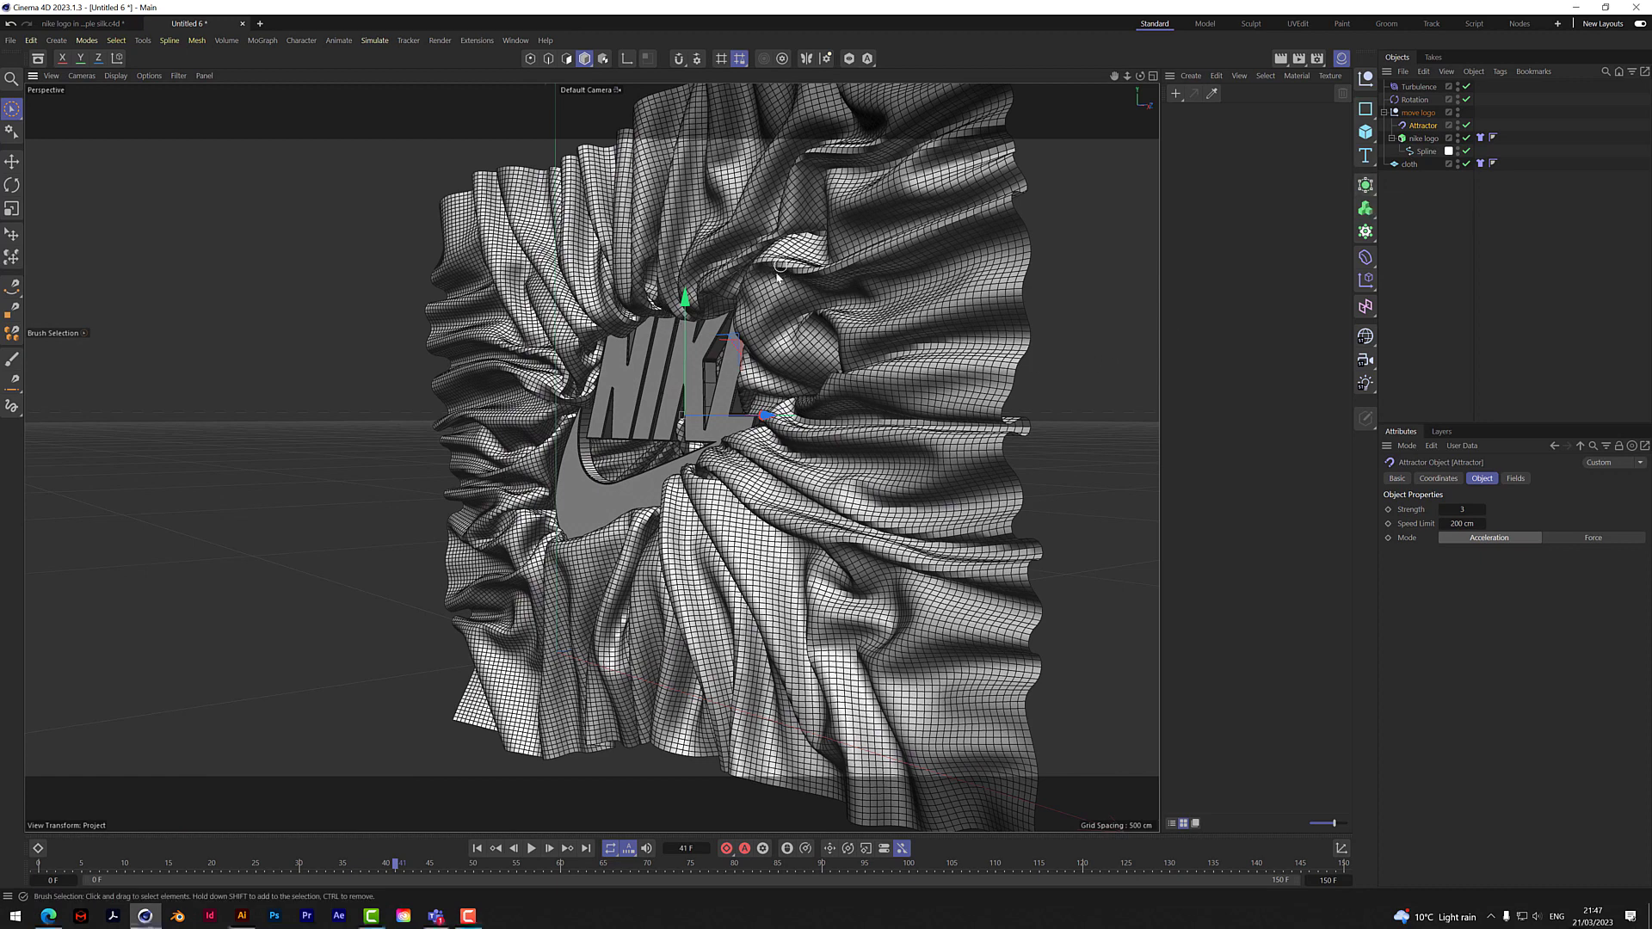
Step: Smooth the cloth by adding a Subdivision Surface generator as its parent
click(1411, 165)
click(1365, 185)
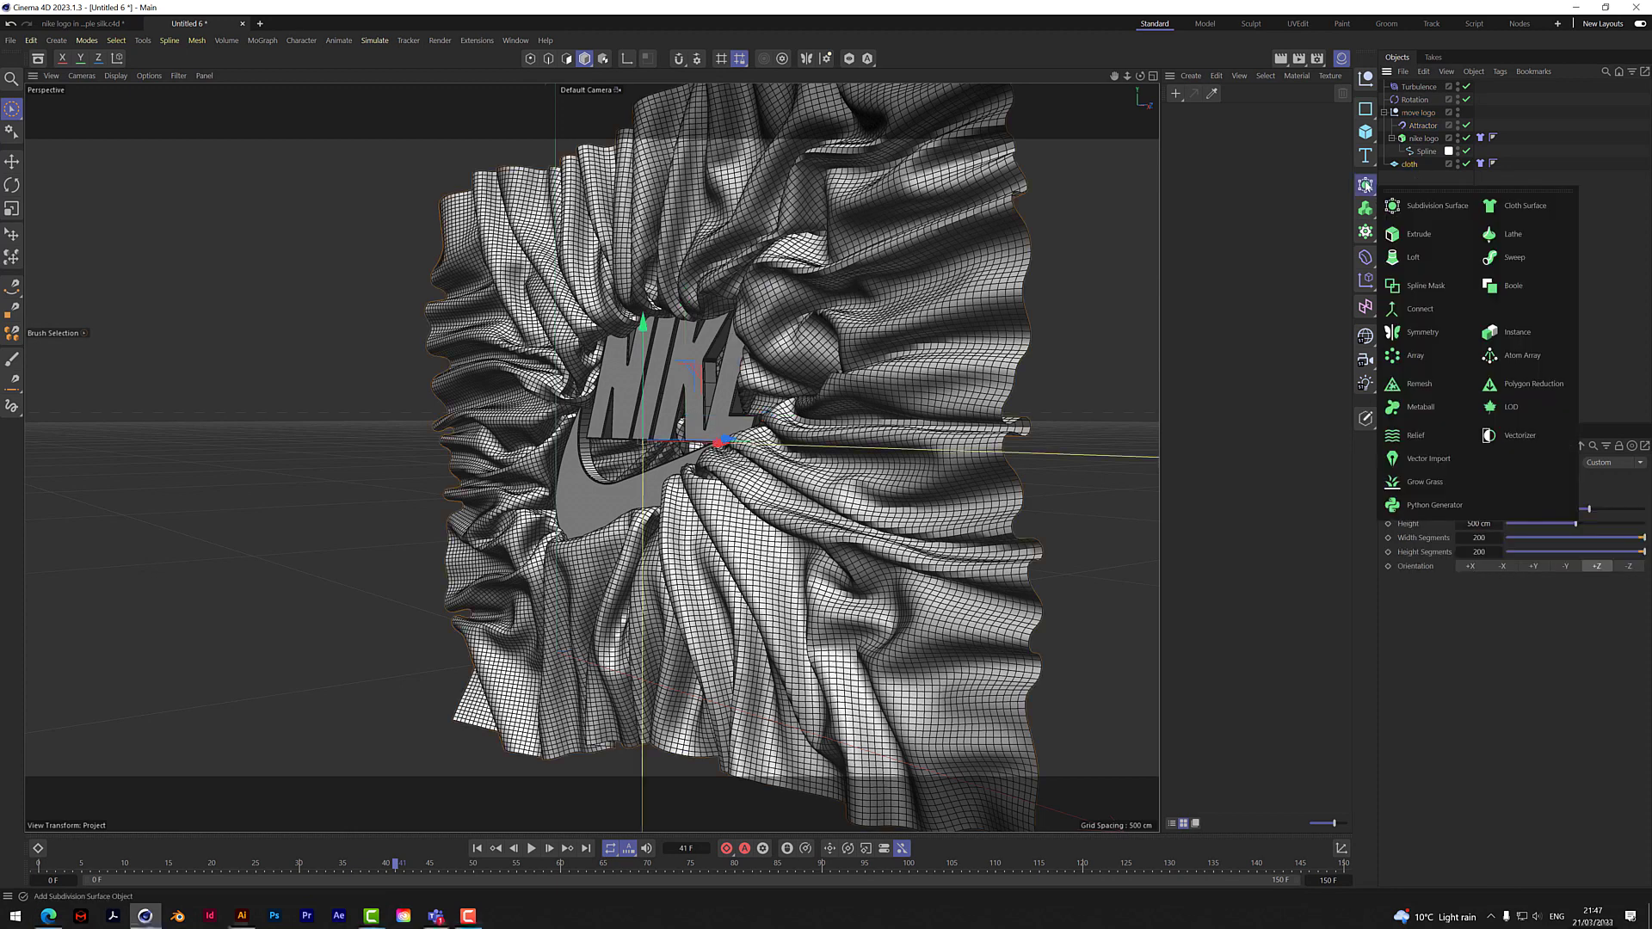
click(1437, 206)
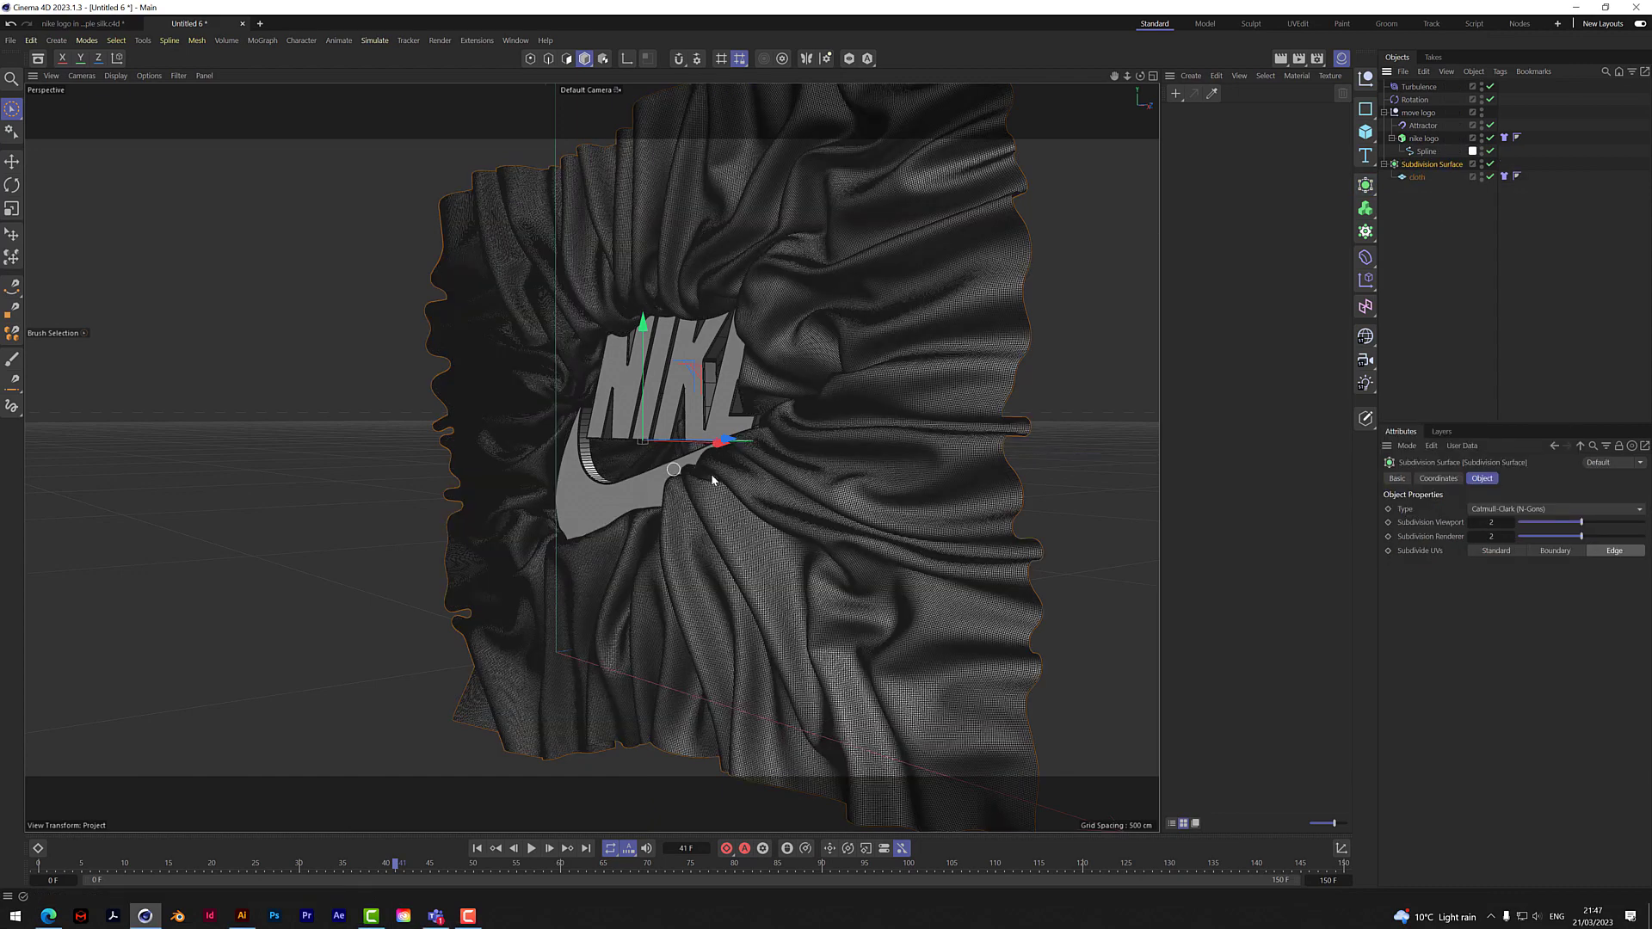
Step: Render a preview of the smoothed cloth in the viewport from an angled front view and examine the cloth from behind
drag(1140, 77, 1286, 62)
click(1279, 62)
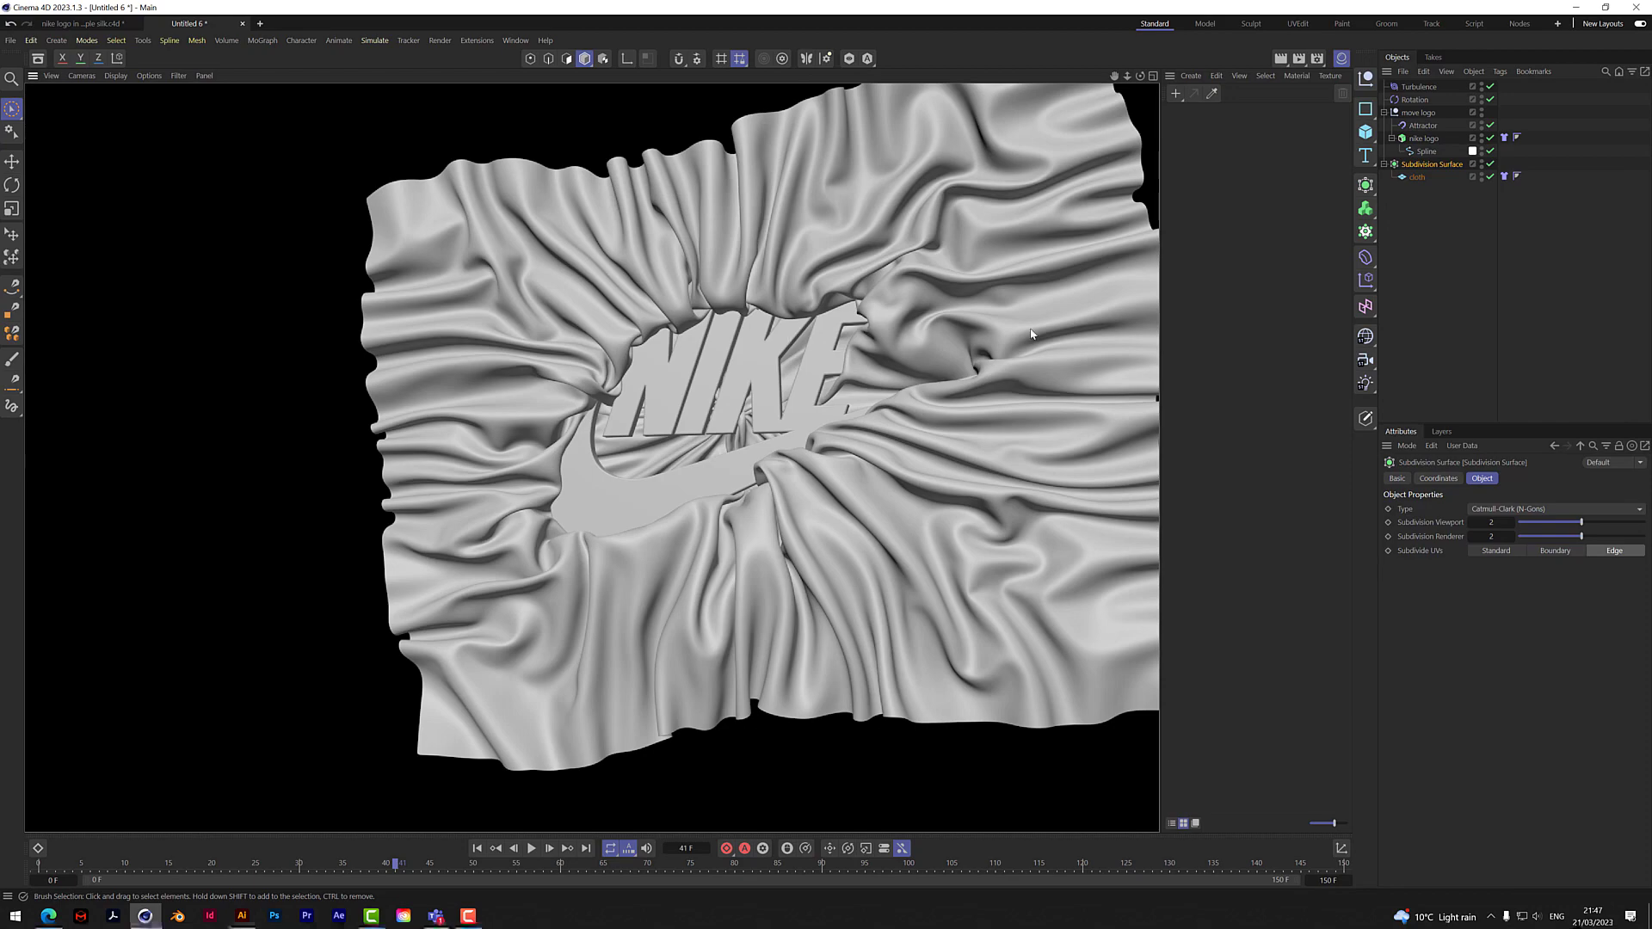
mouse_move(1139, 77)
mouse_down()
mouse_move(1368, 78)
mouse_move(1104, 88)
mouse_move(1114, 80)
mouse_up()
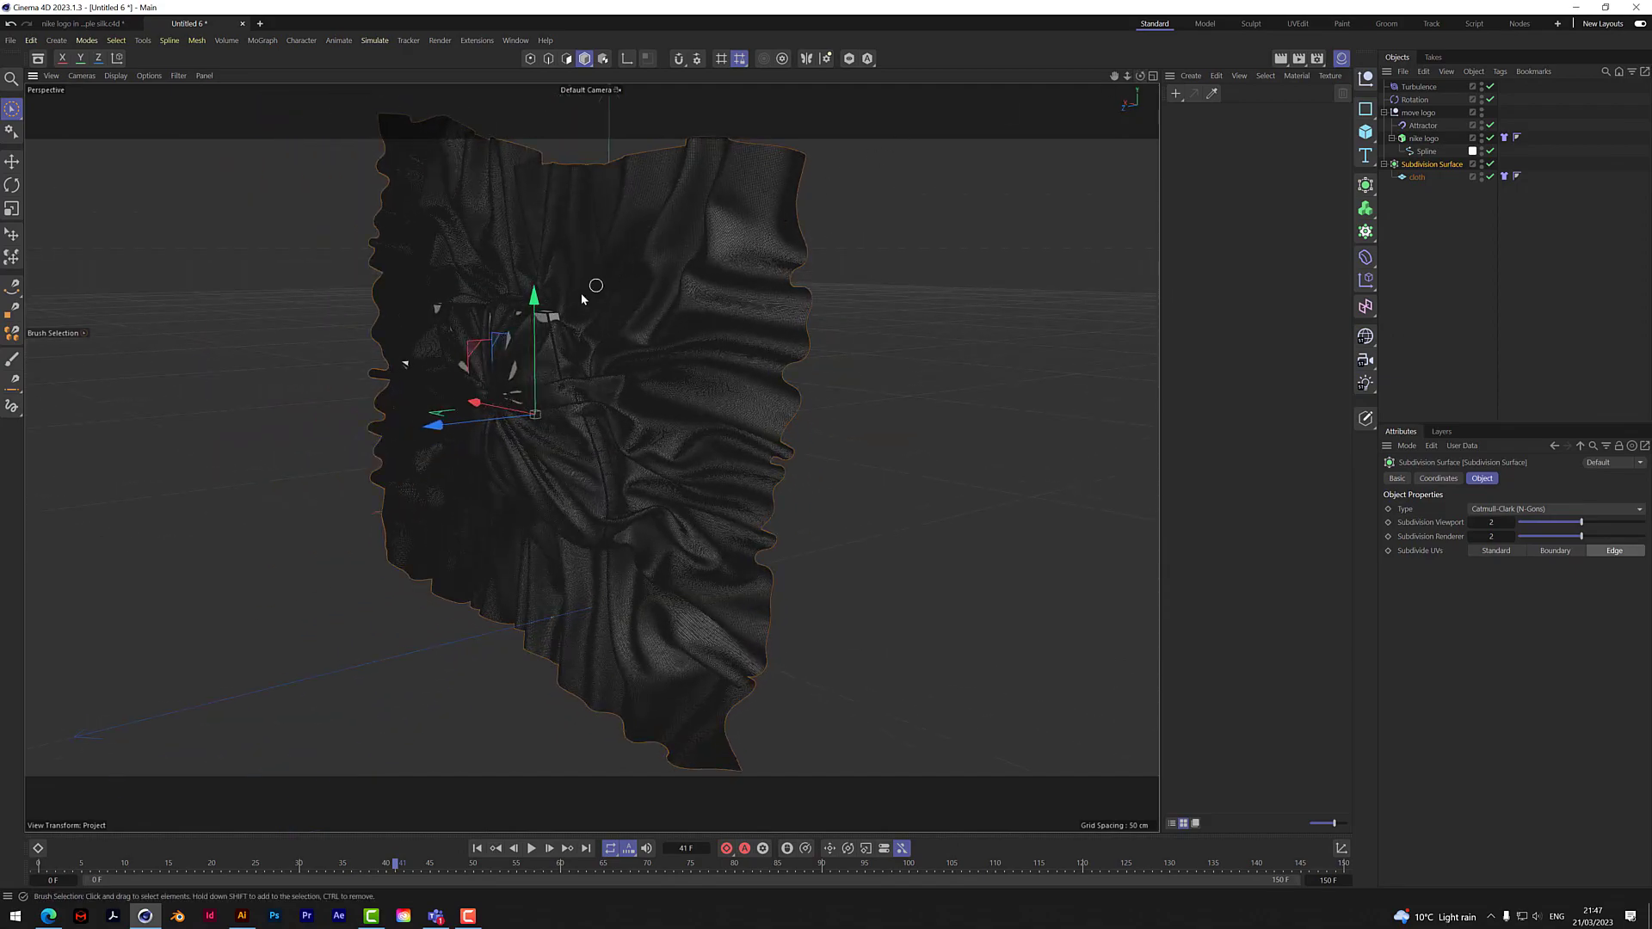
Step: Set the project's simulation Substeps to 10, Iterations to 10, Damping to 5%, collision Passes to 4 and Extra Iterations to 1
scroll(560, 320, up, 10)
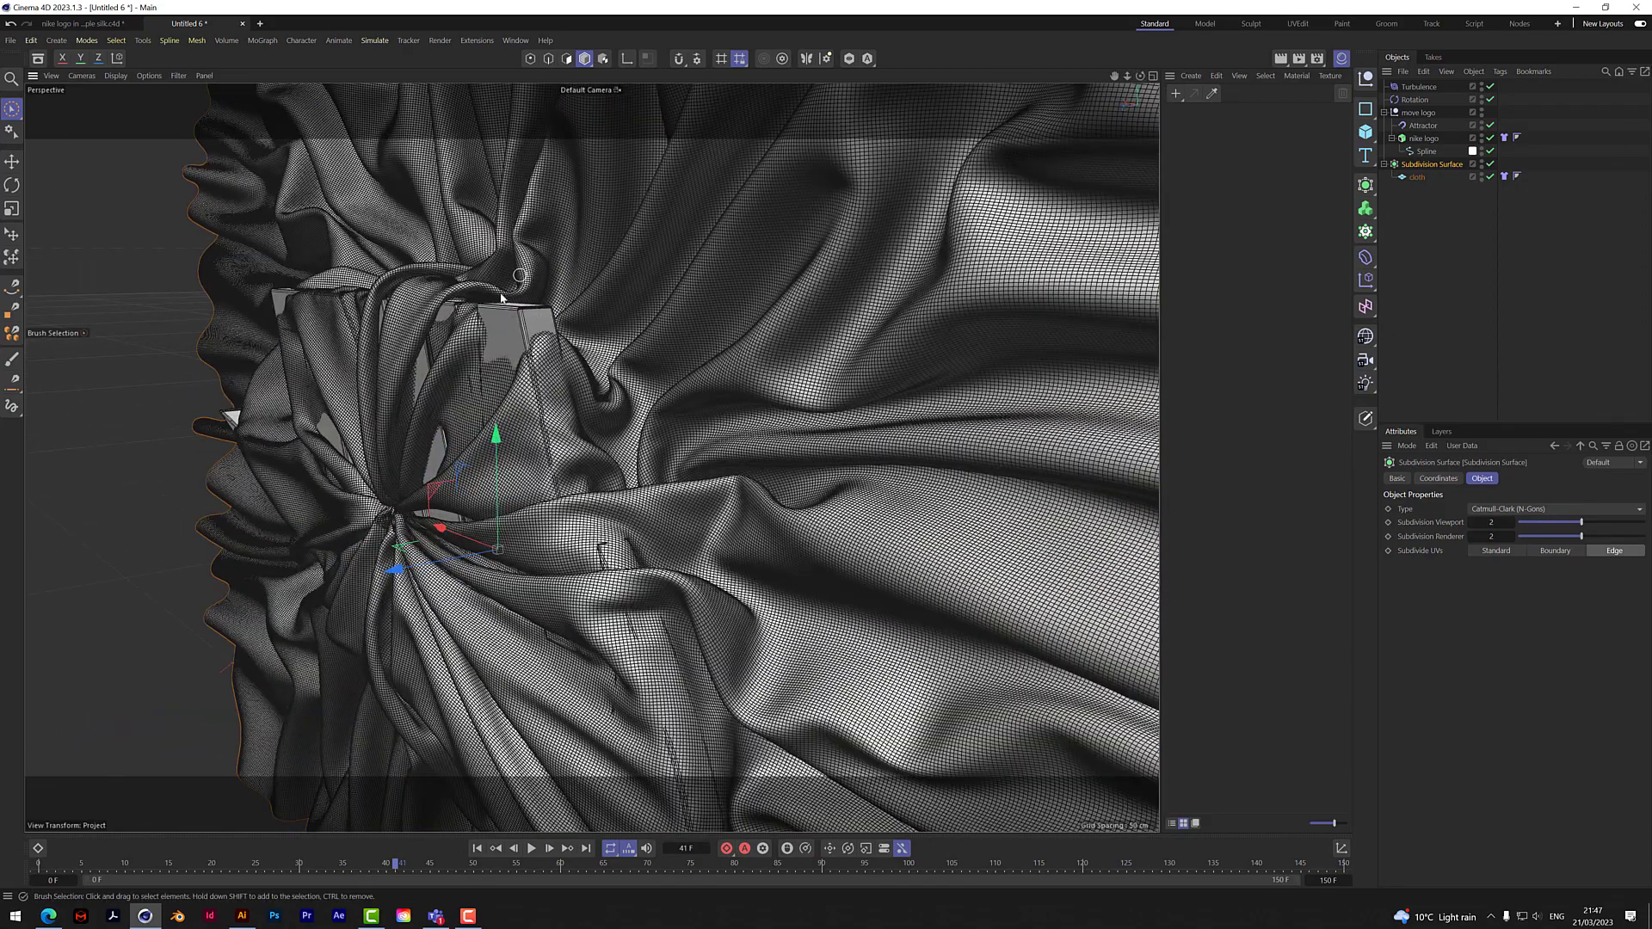
mouse_move(1142, 76)
mouse_down()
mouse_move(1157, 79)
mouse_move(1118, 82)
mouse_move(1136, 77)
mouse_move(1126, 62)
mouse_up()
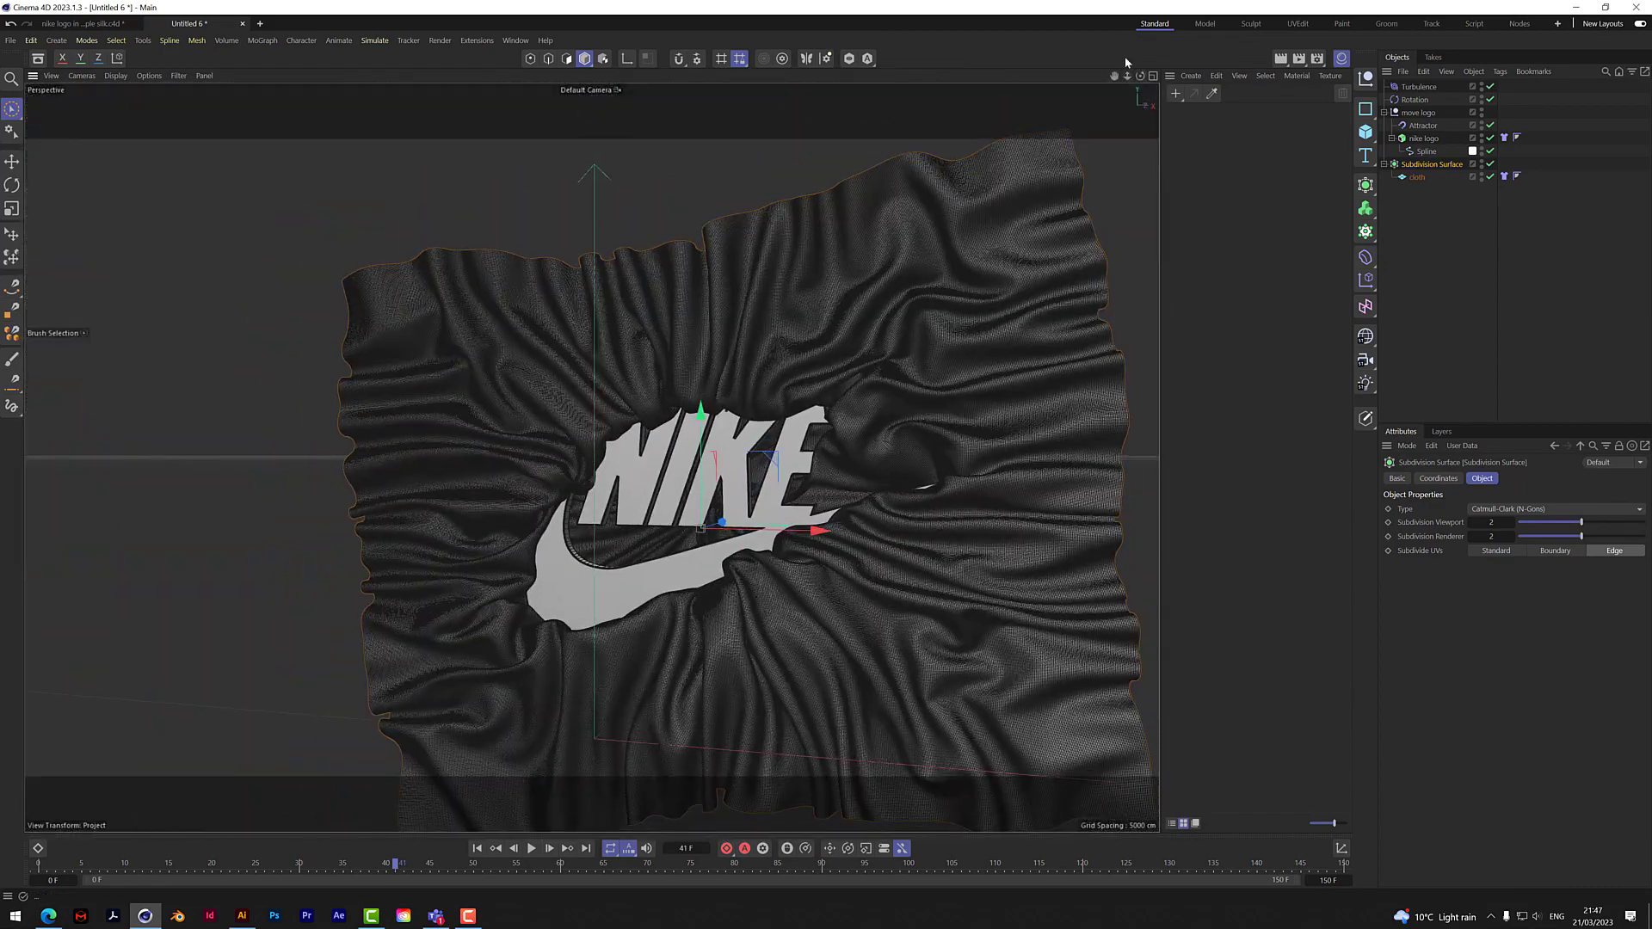
key(ctrl+d)
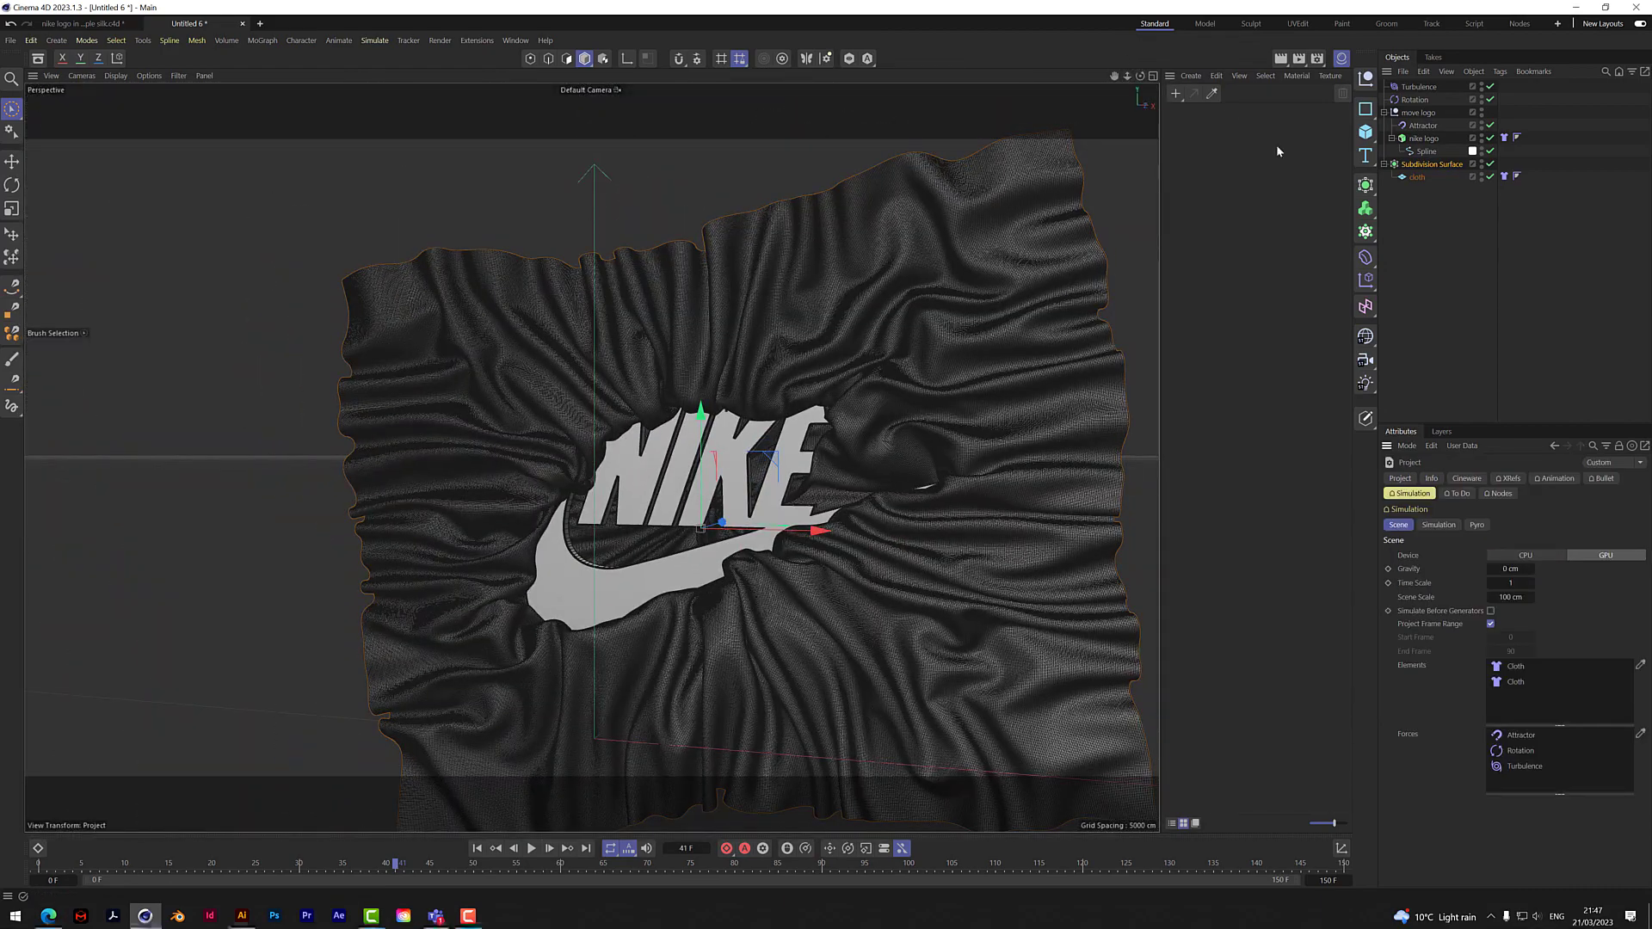
click(1438, 524)
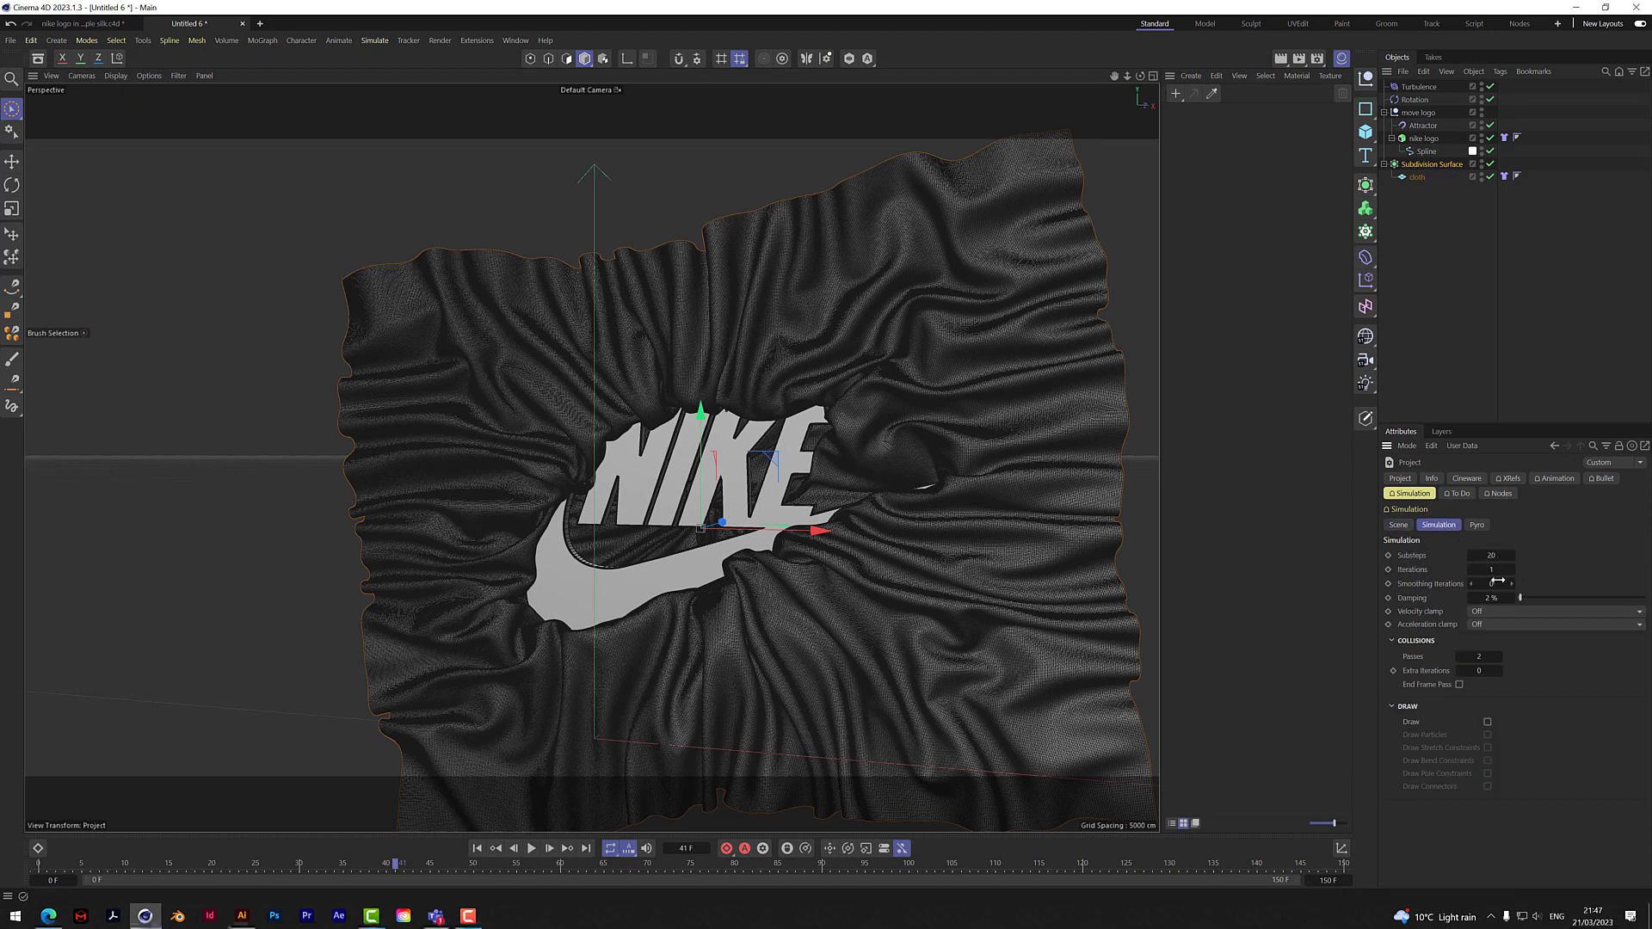
double_click(1496, 556)
text(10)
double_click(1497, 571)
text(10)
double_click(1497, 598)
click(1484, 656)
click(1480, 670)
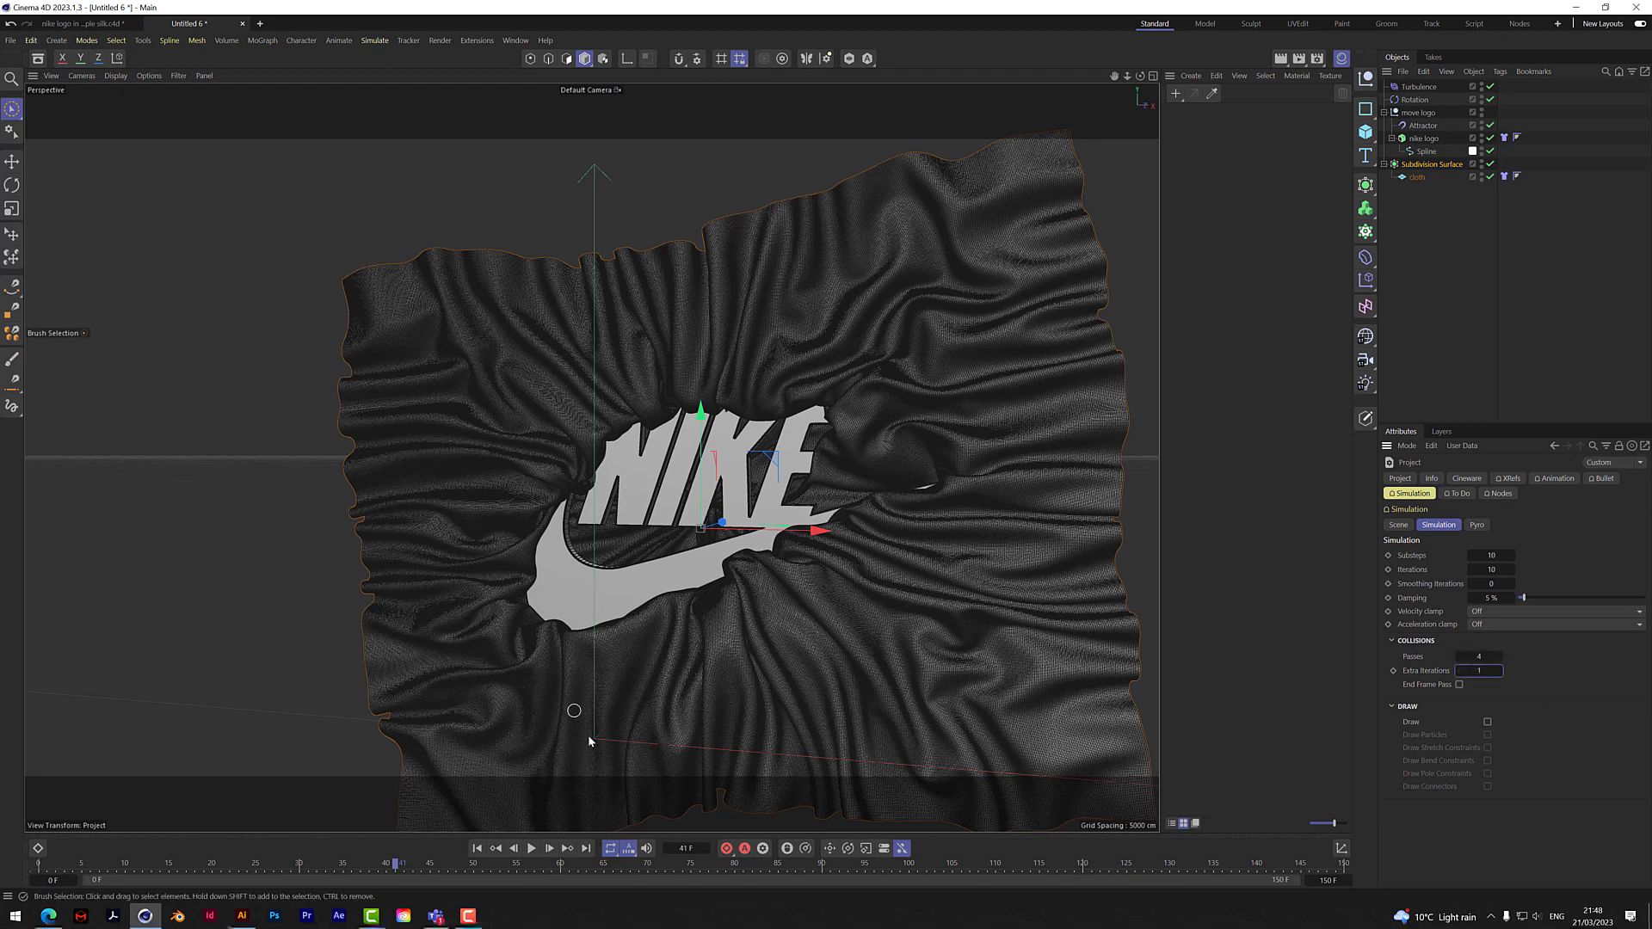
Step: Replay the simulation from the start to about frame 42, pausing at frame 36, and examine the cloth around the logo's K close up
click(477, 849)
click(532, 849)
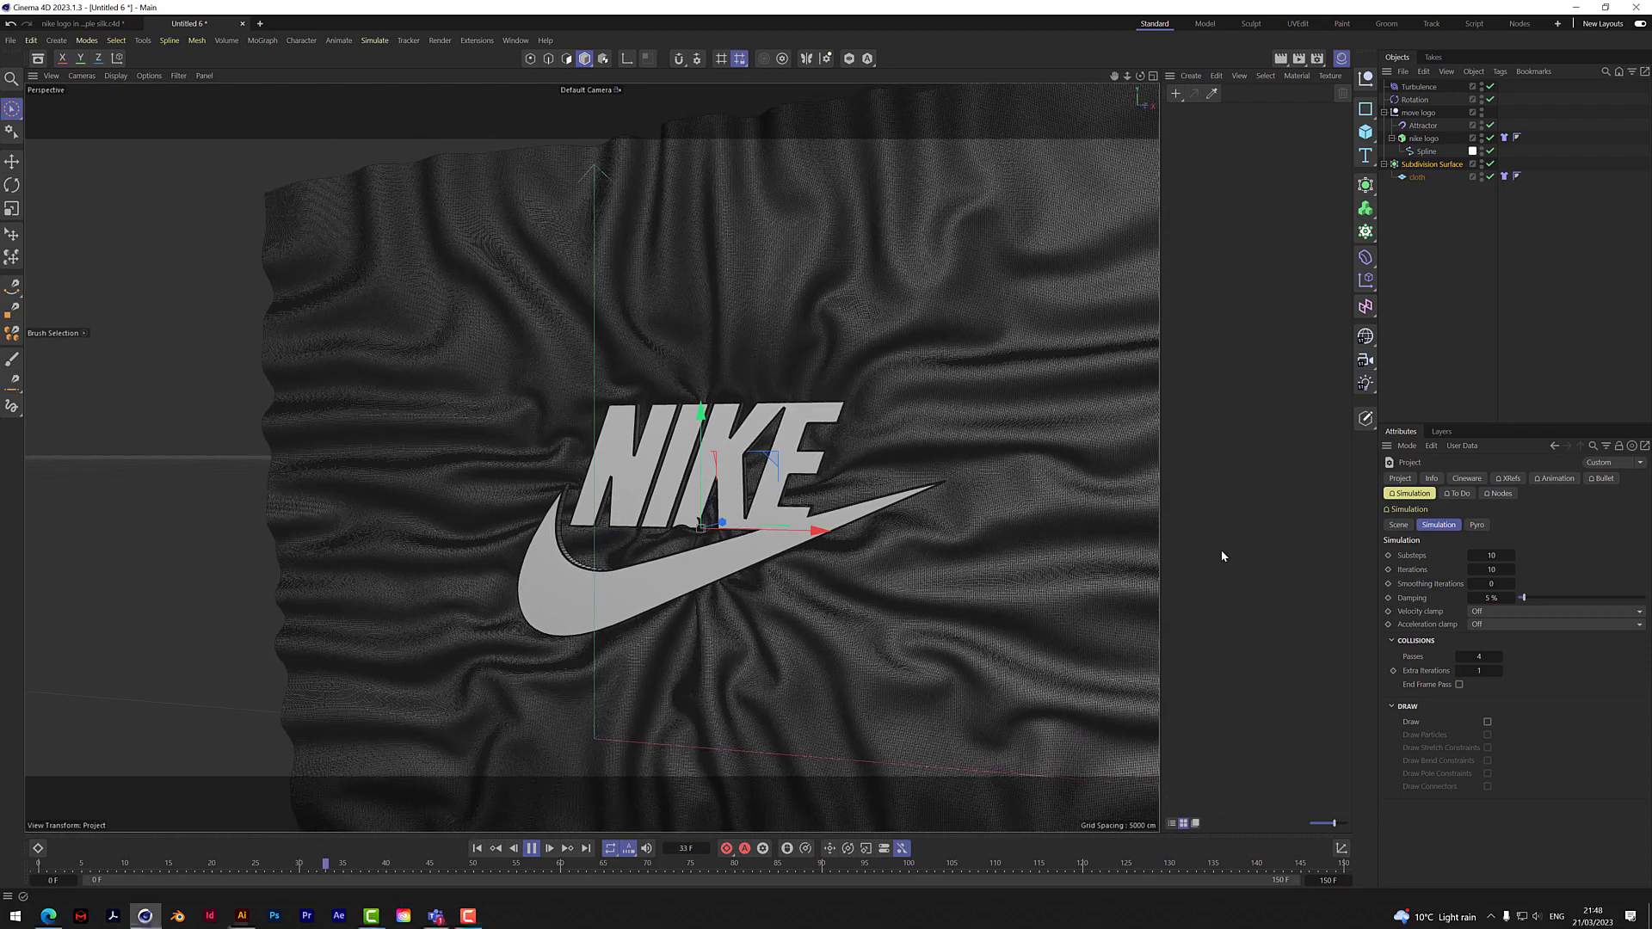
click(535, 849)
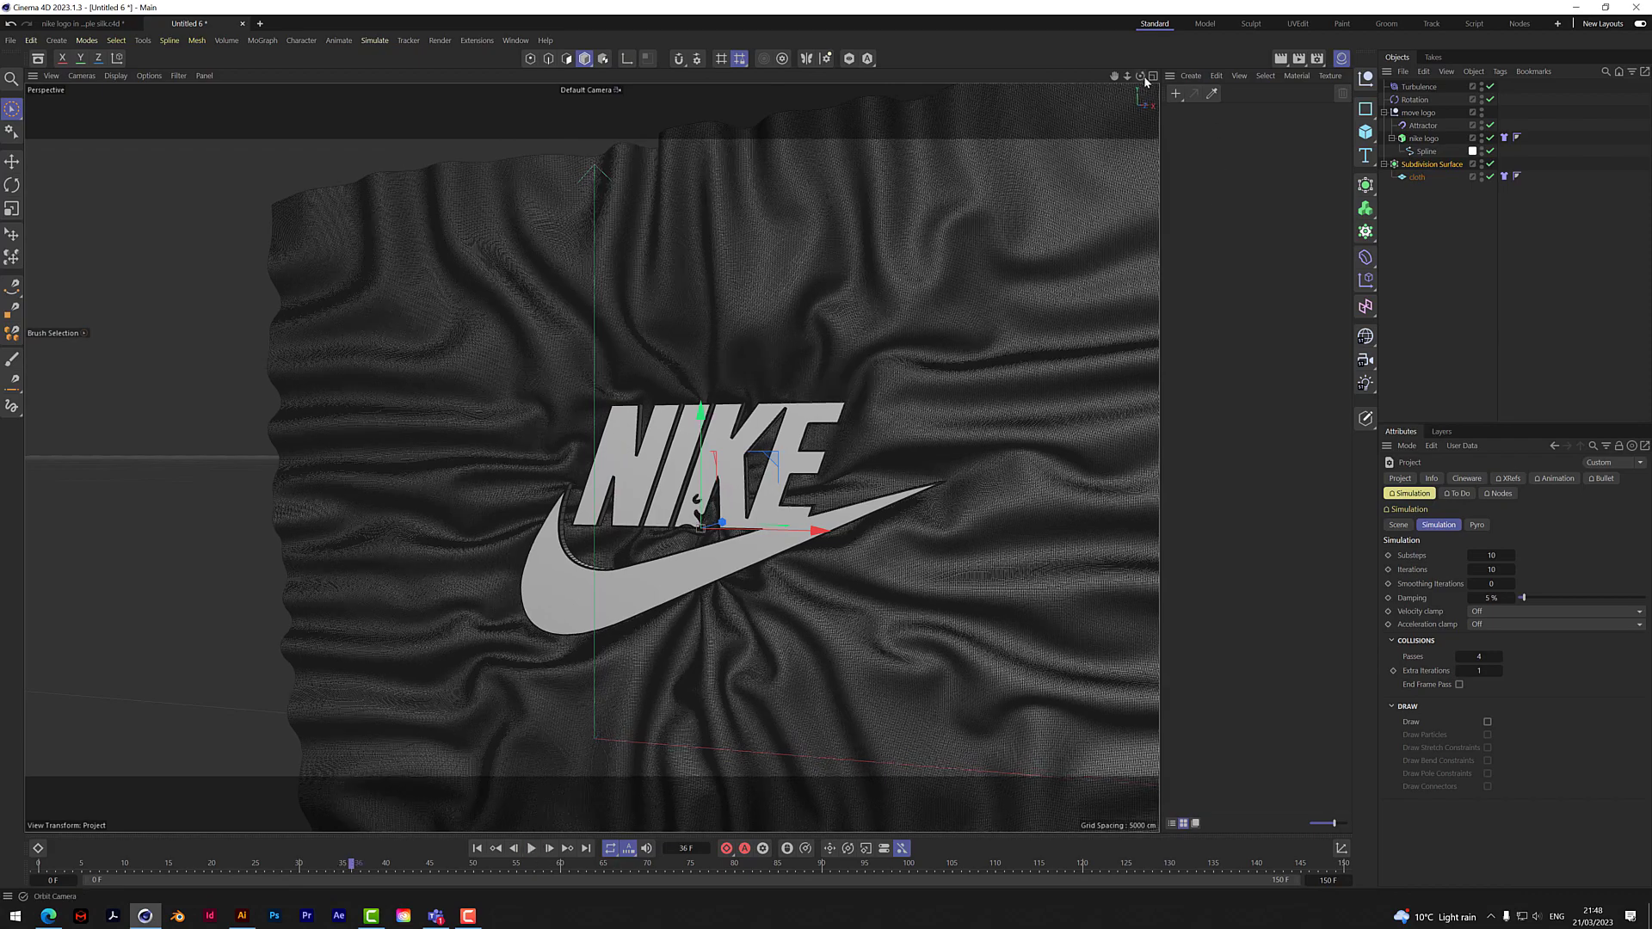
alt+drag(1067, 413, 591, 457)
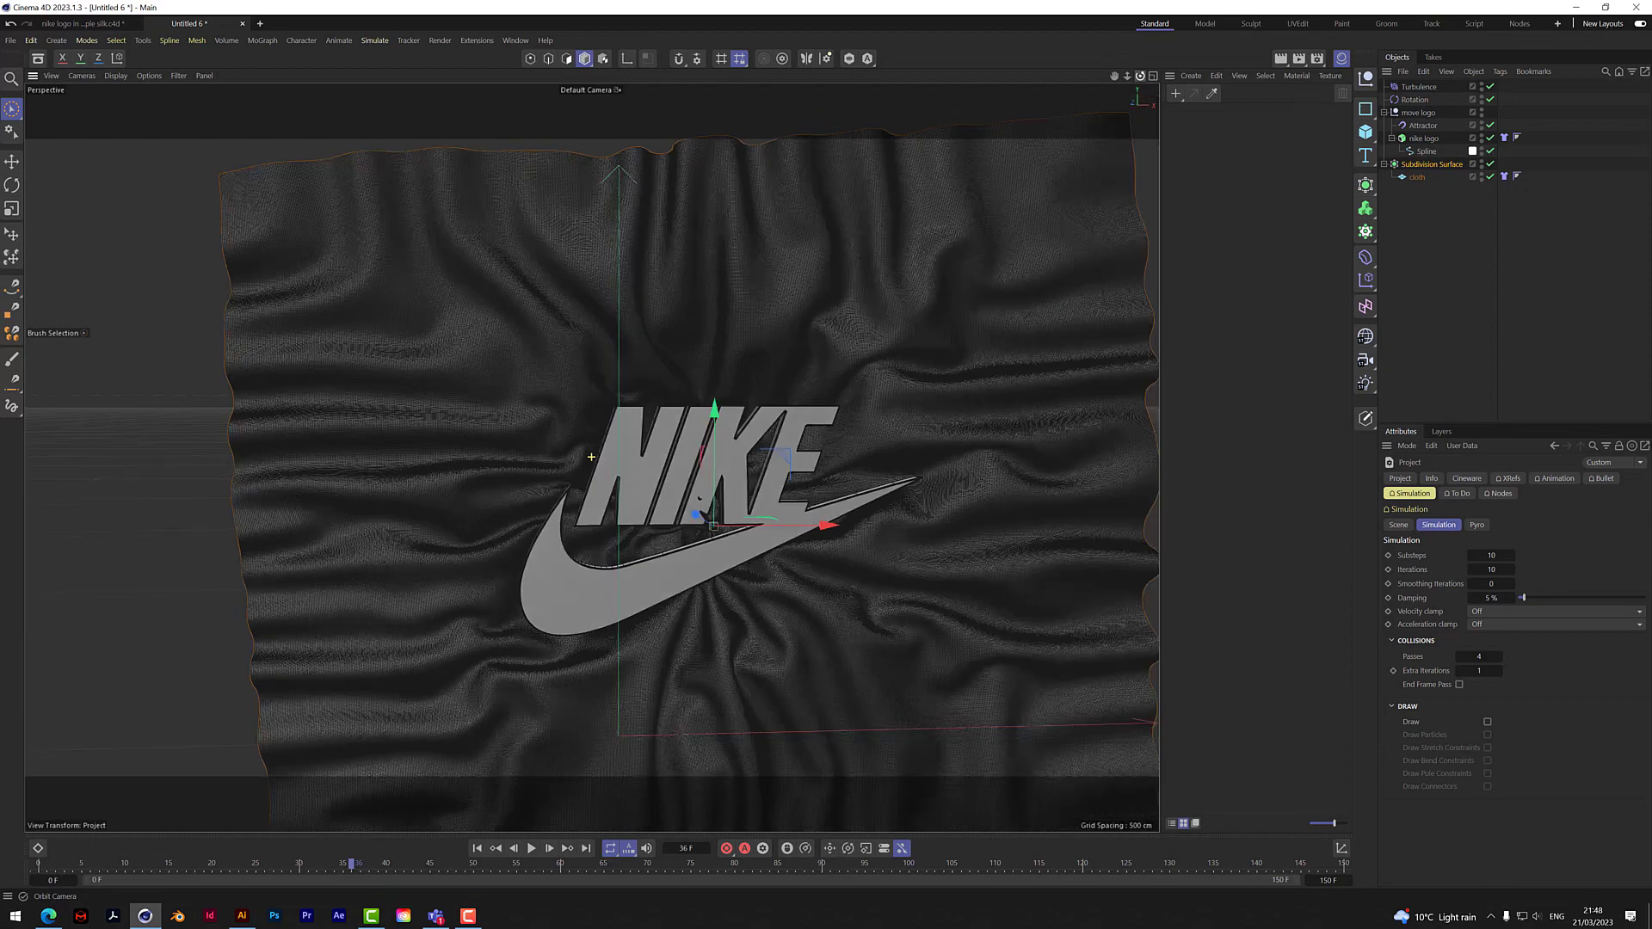
click(532, 848)
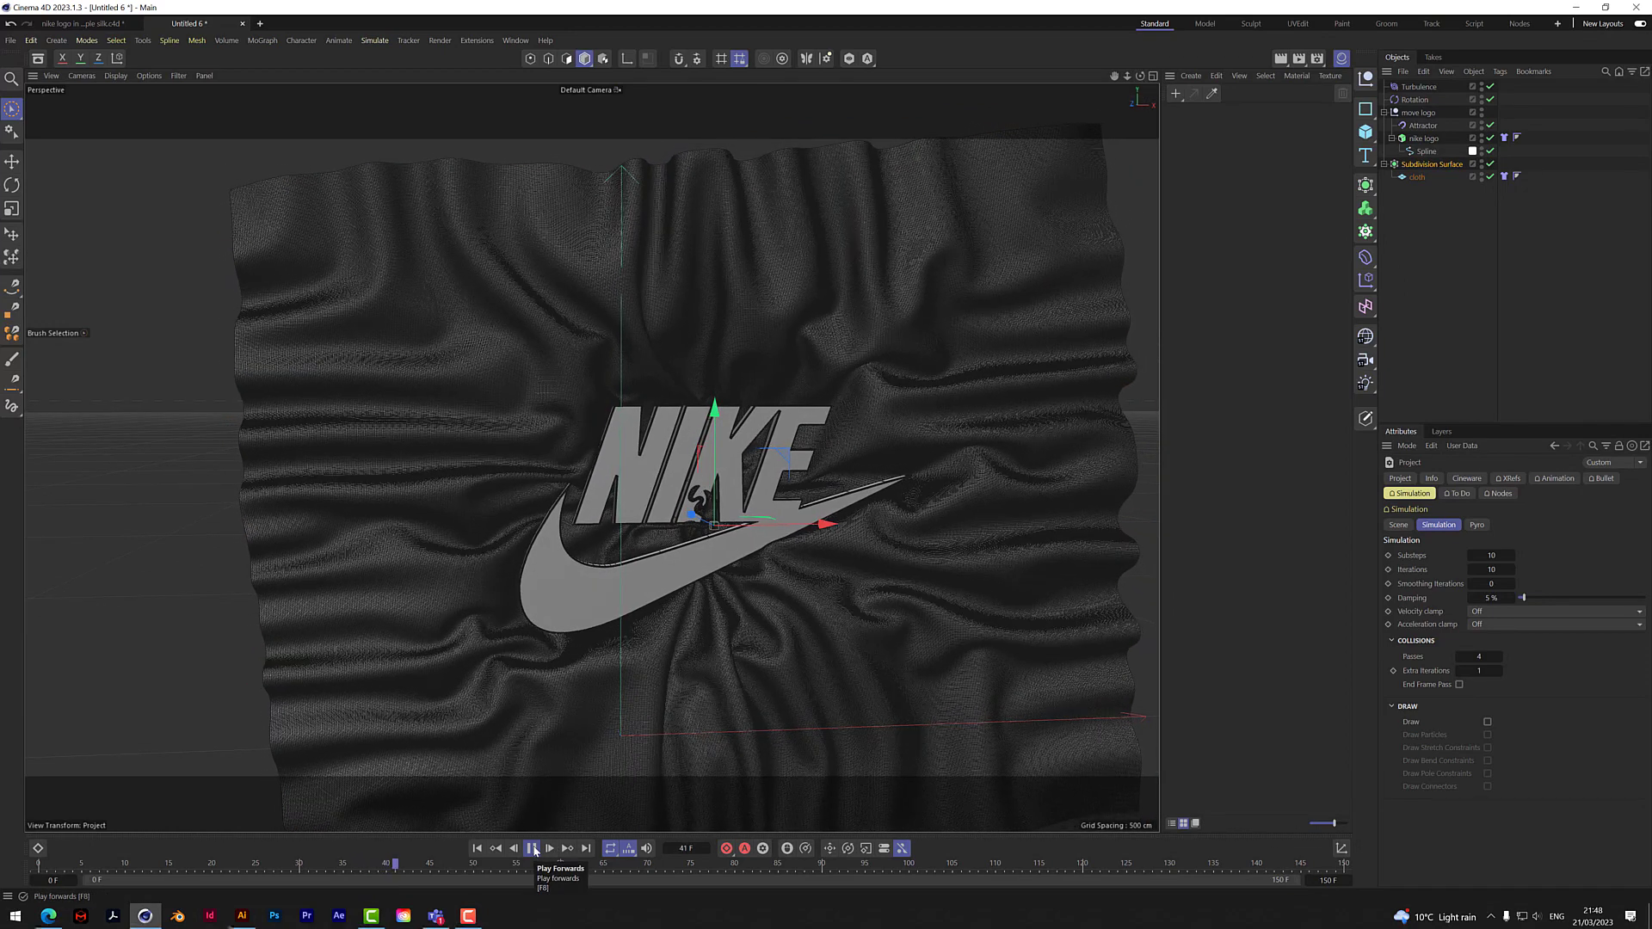
scroll(675, 482, up, 10)
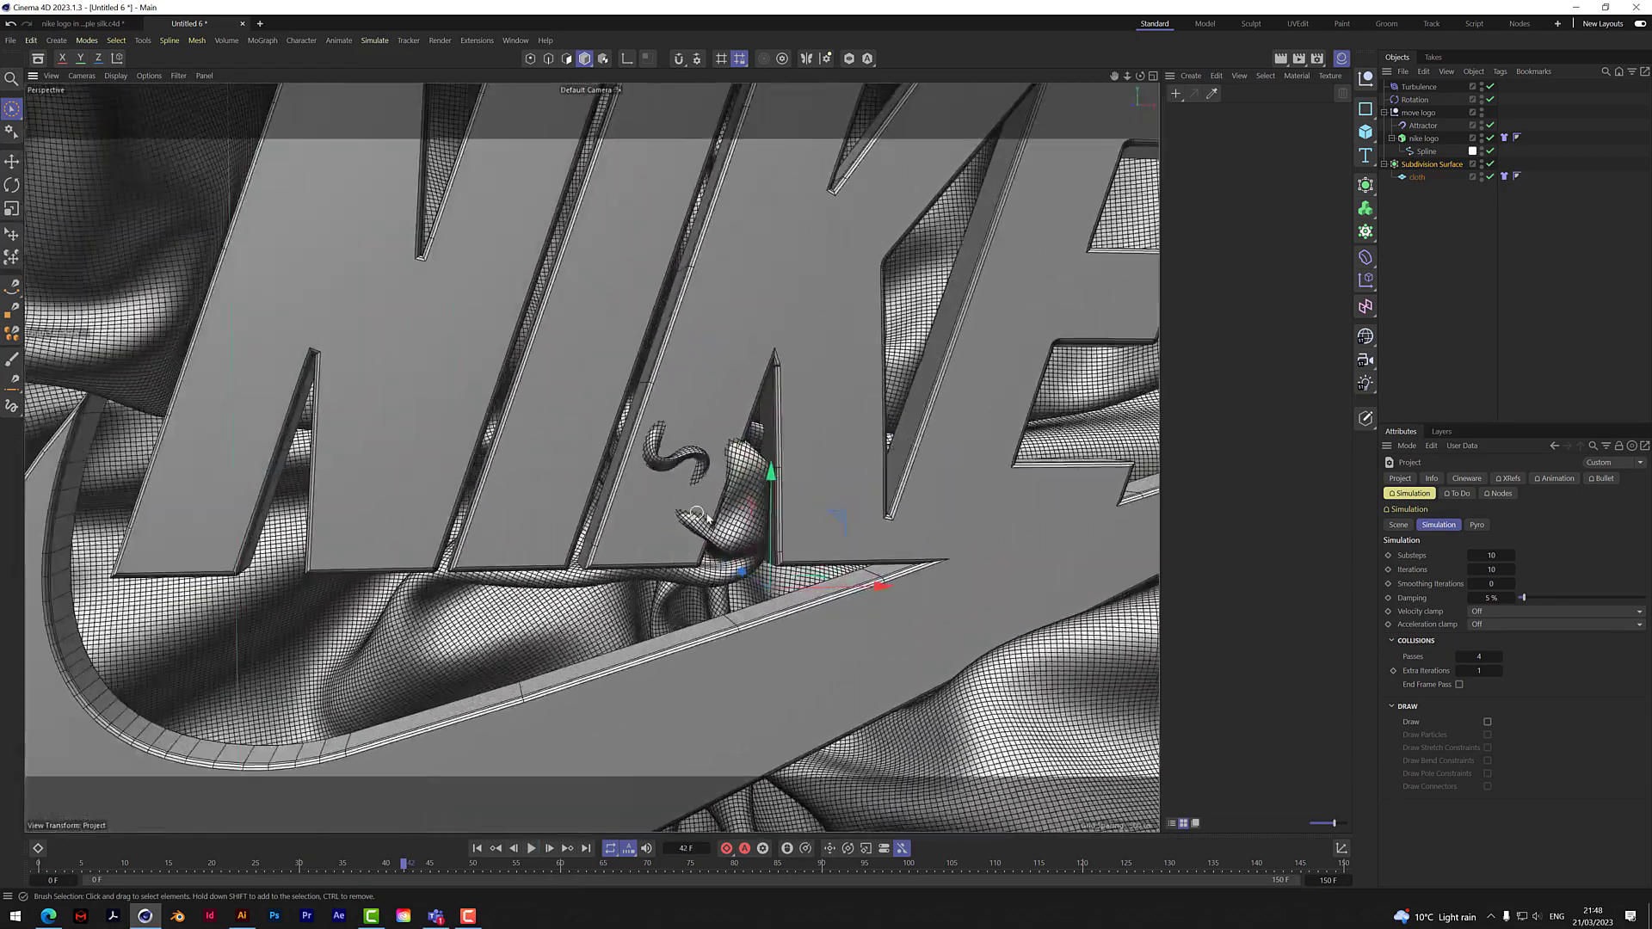
mouse_move(1140, 75)
mouse_down()
mouse_move(1023, 57)
mouse_move(1140, 77)
mouse_up()
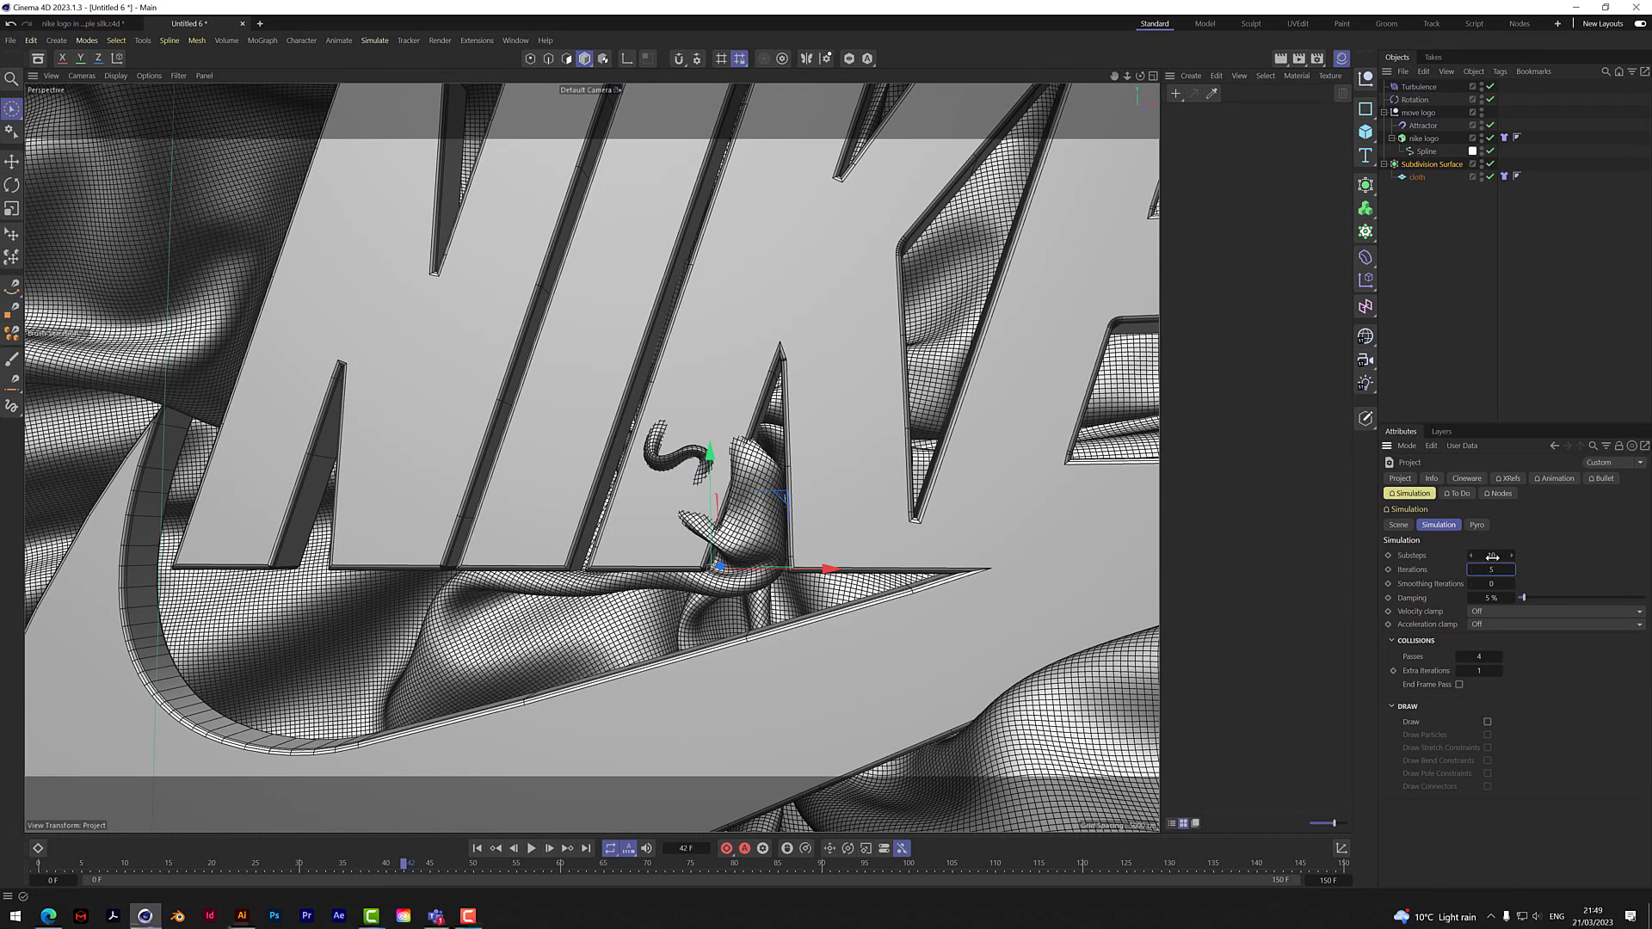
Step: Set the simulation Iterations to 5 and Substeps to 20, and replay from the start to frame 35 to examine the cloth
text(0)
key(Return)
click(478, 849)
click(530, 849)
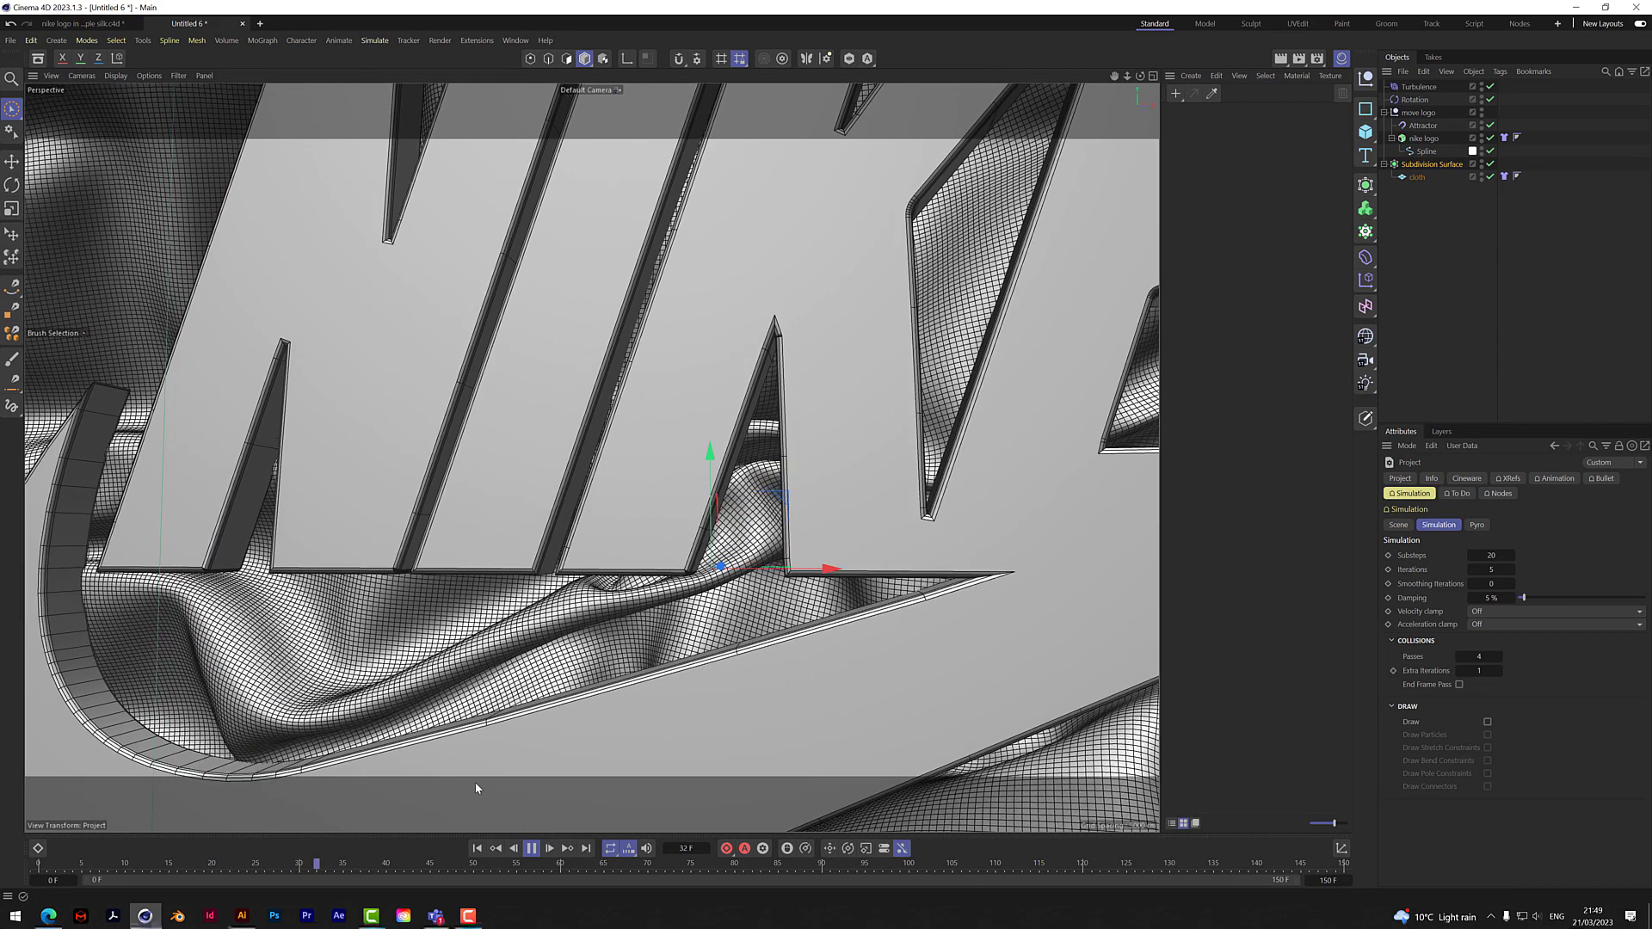
click(533, 850)
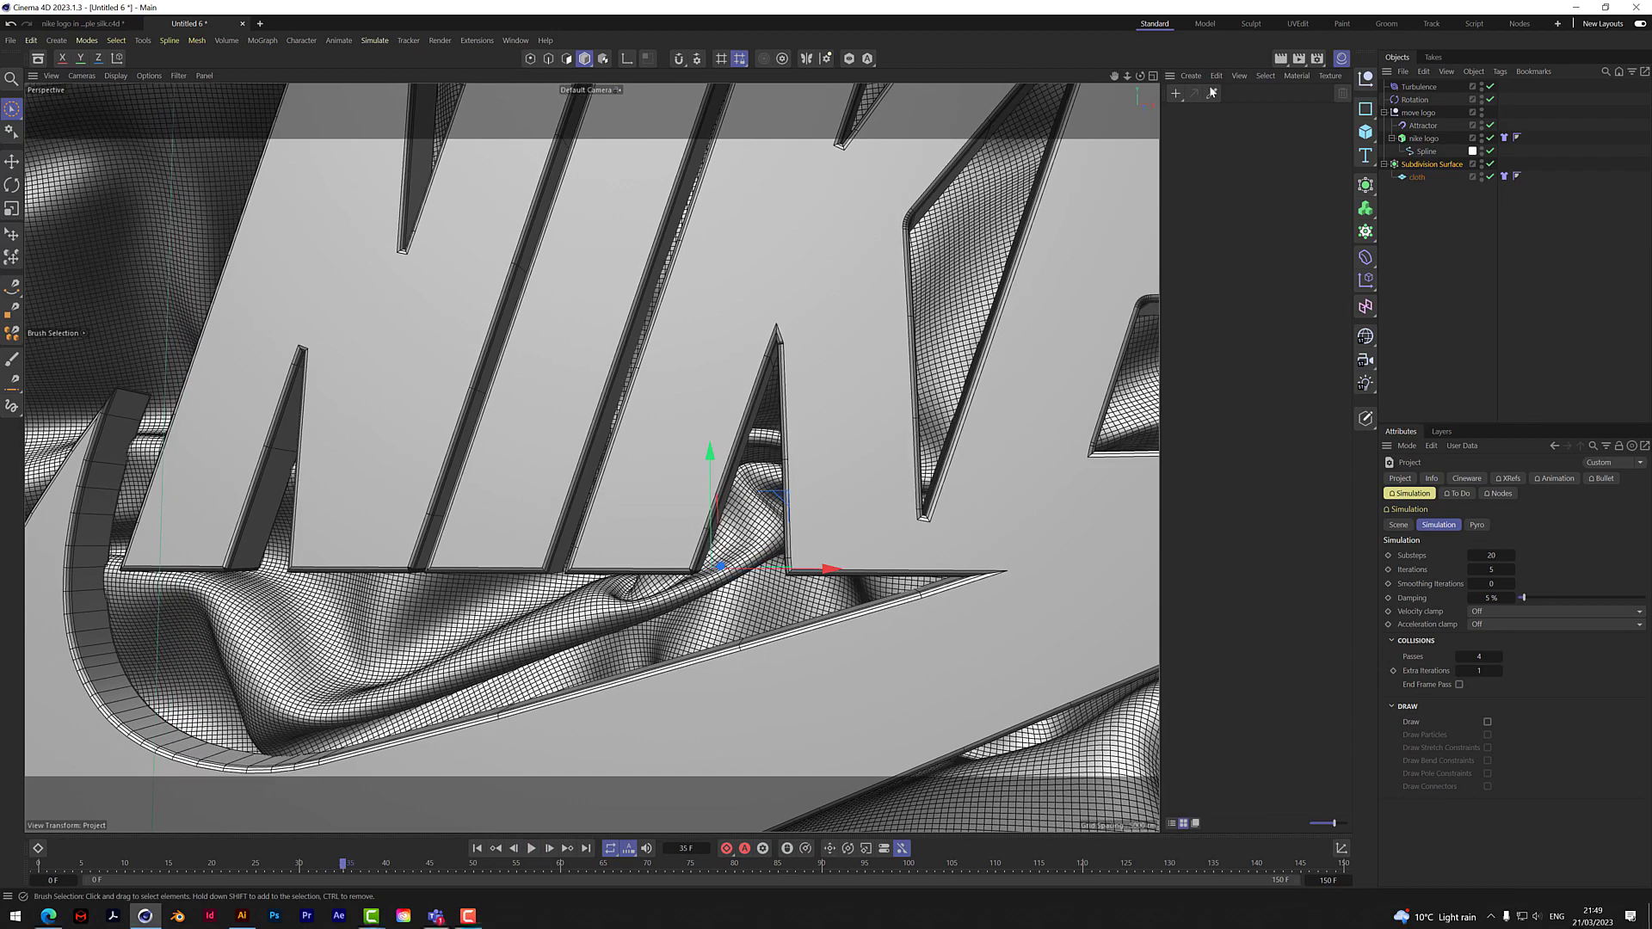
drag(1129, 76, 1007, 77)
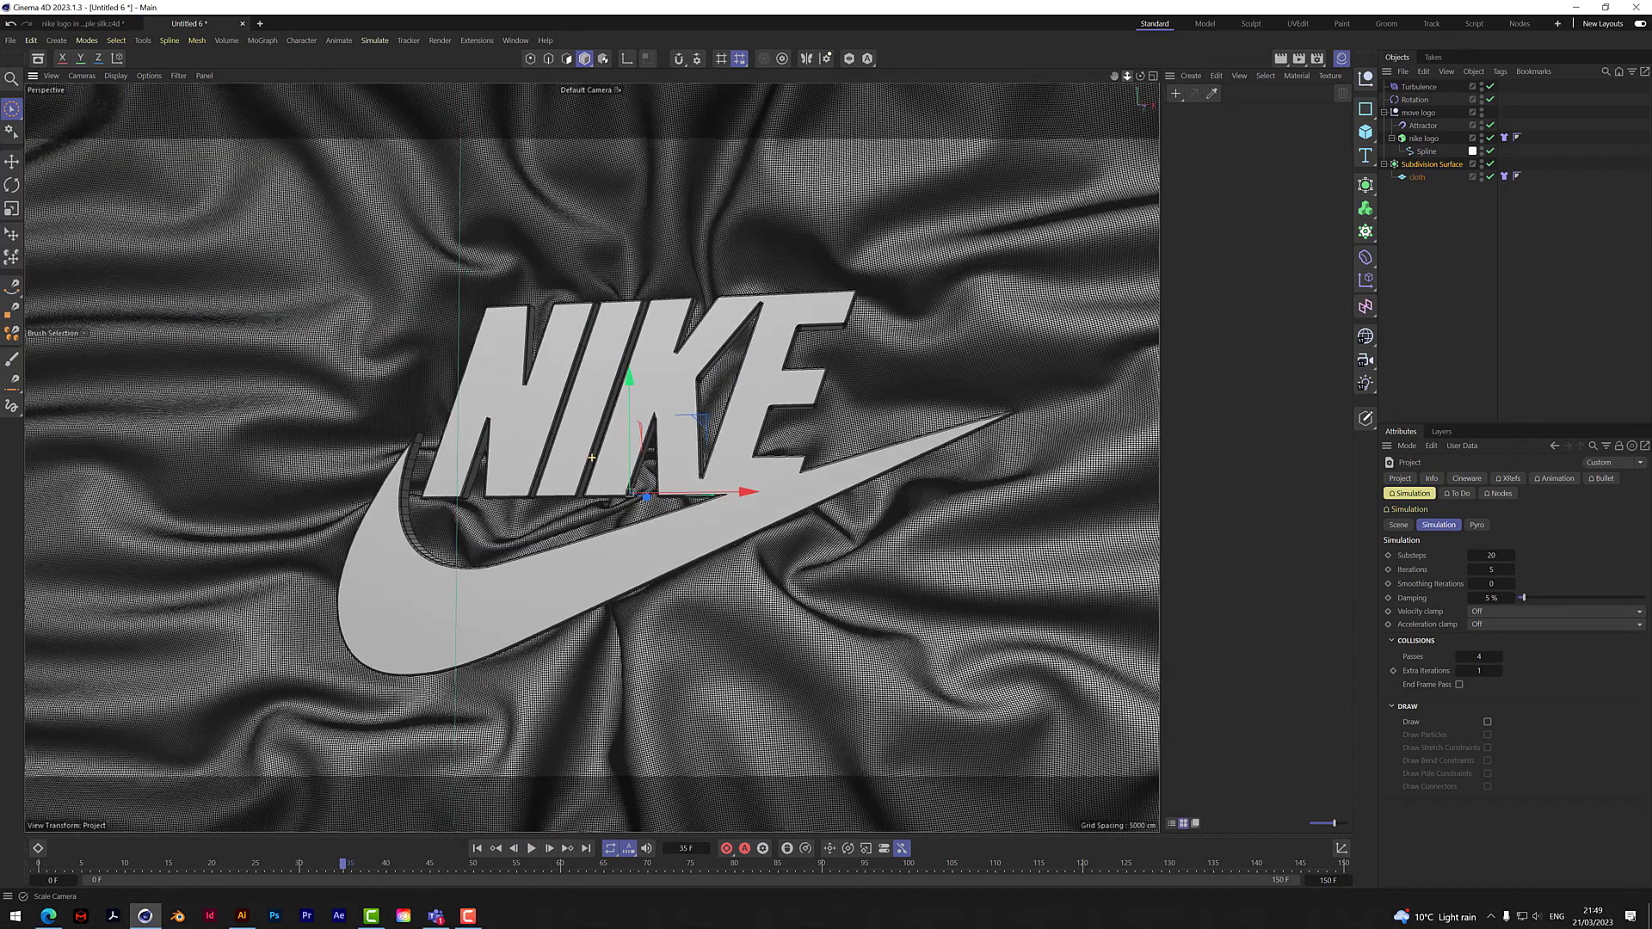
mouse_move(1141, 80)
mouse_down()
mouse_move(903, 130)
mouse_move(1067, 117)
mouse_move(1141, 79)
mouse_up()
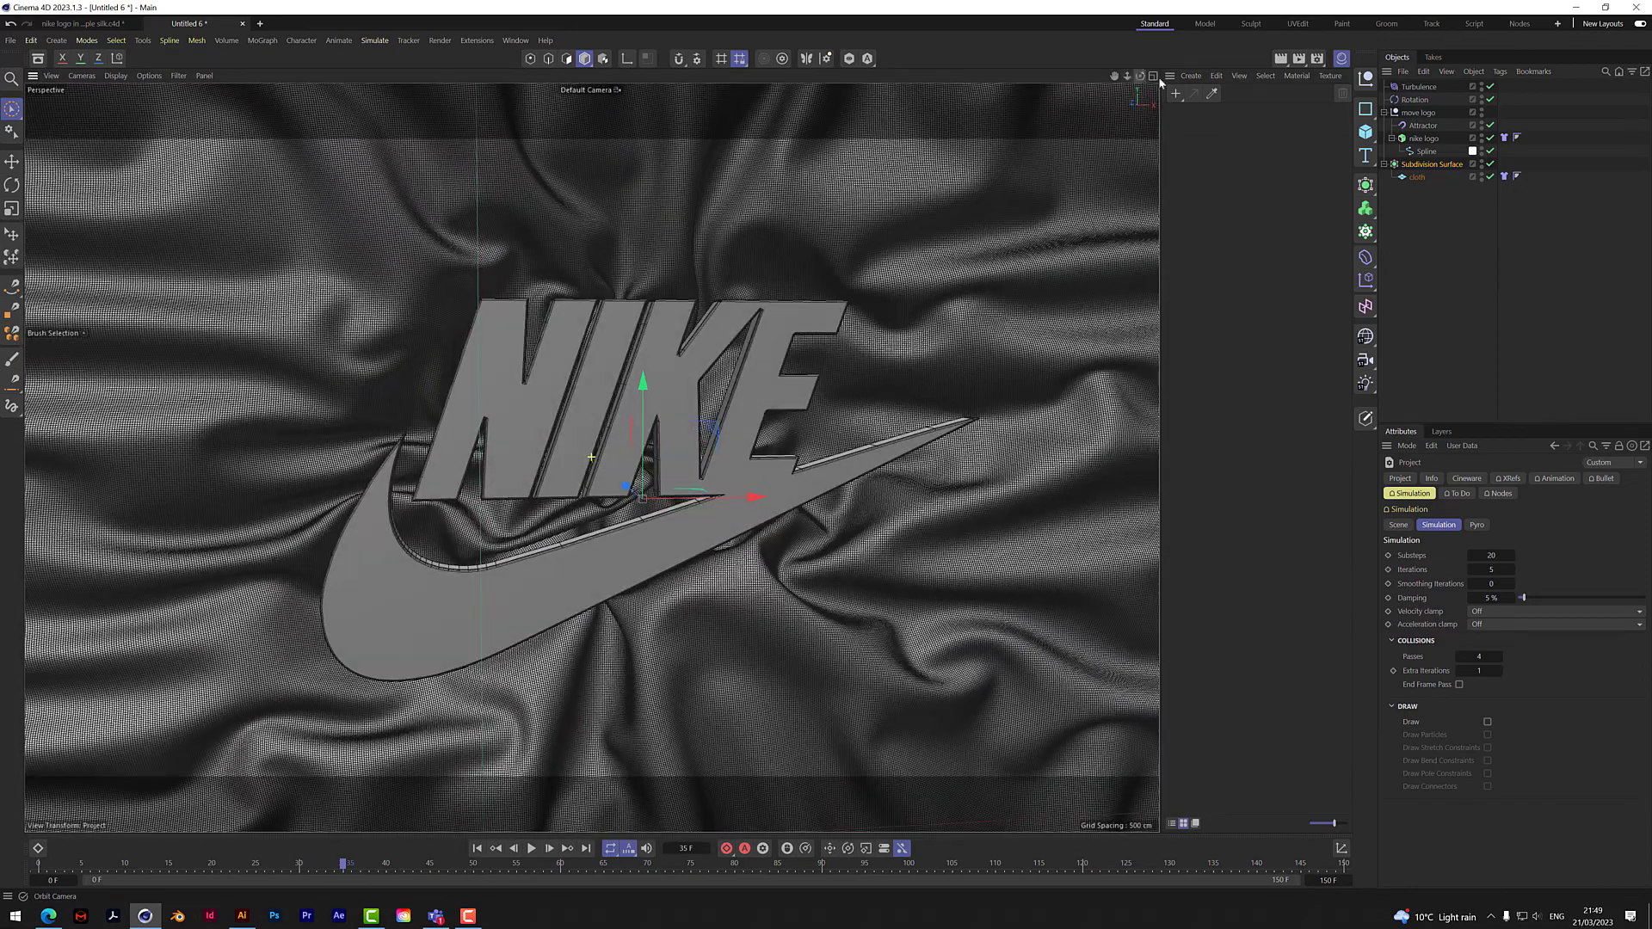
Step: Disable the cloth's Subdivision Surface and continue the simulation to frame 59
click(1490, 163)
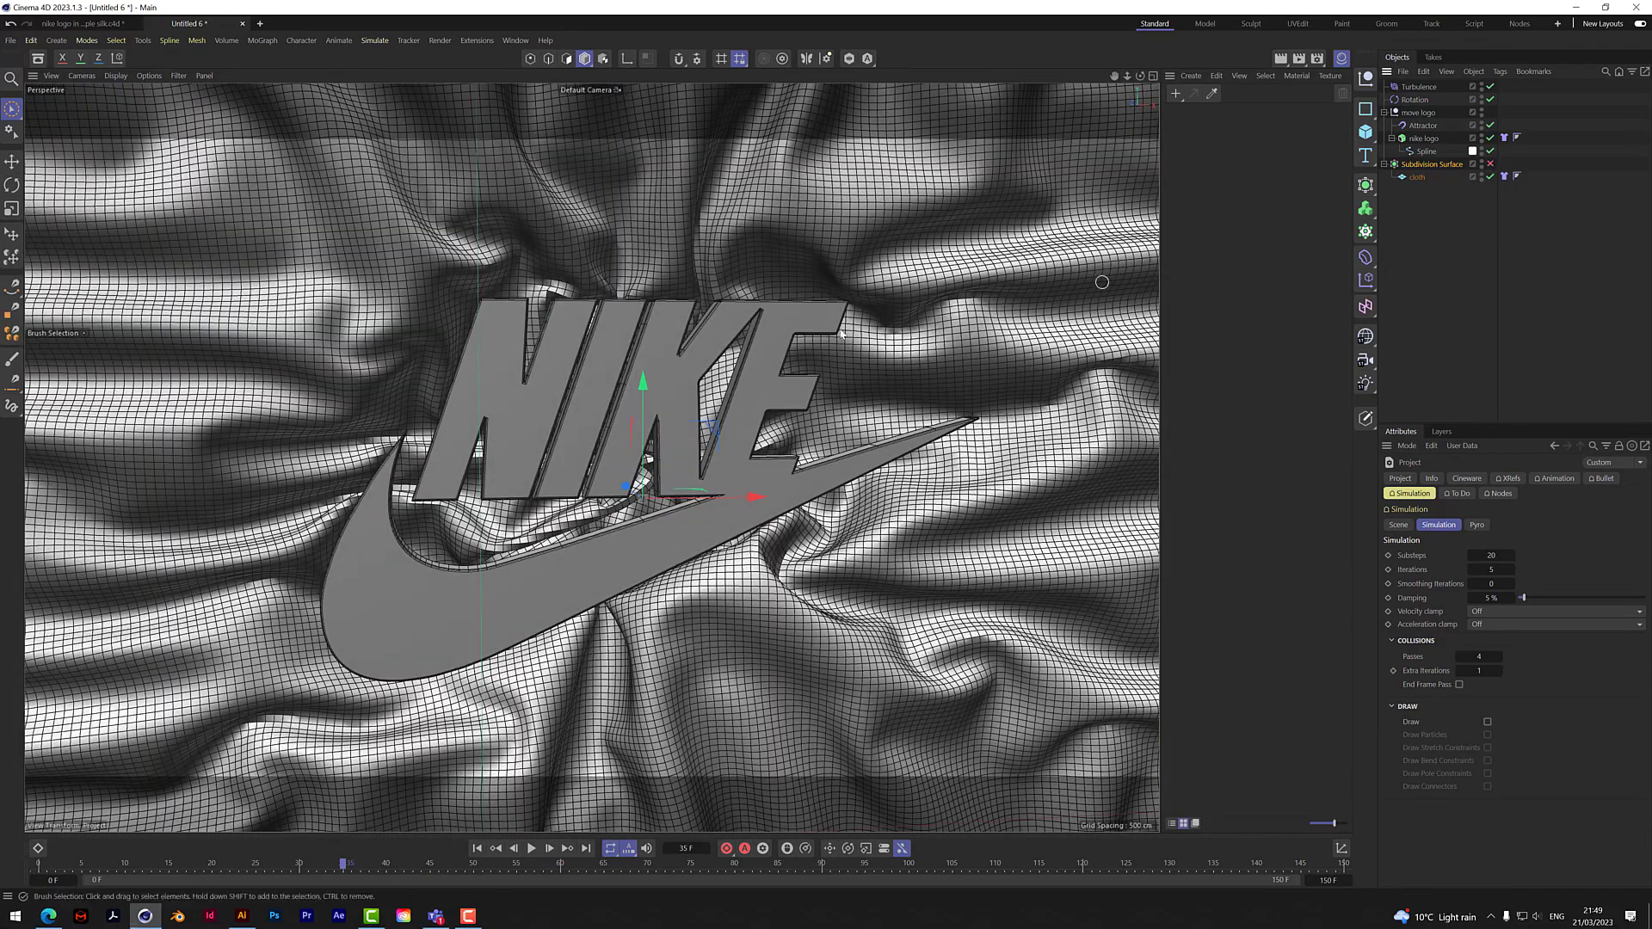
click(531, 849)
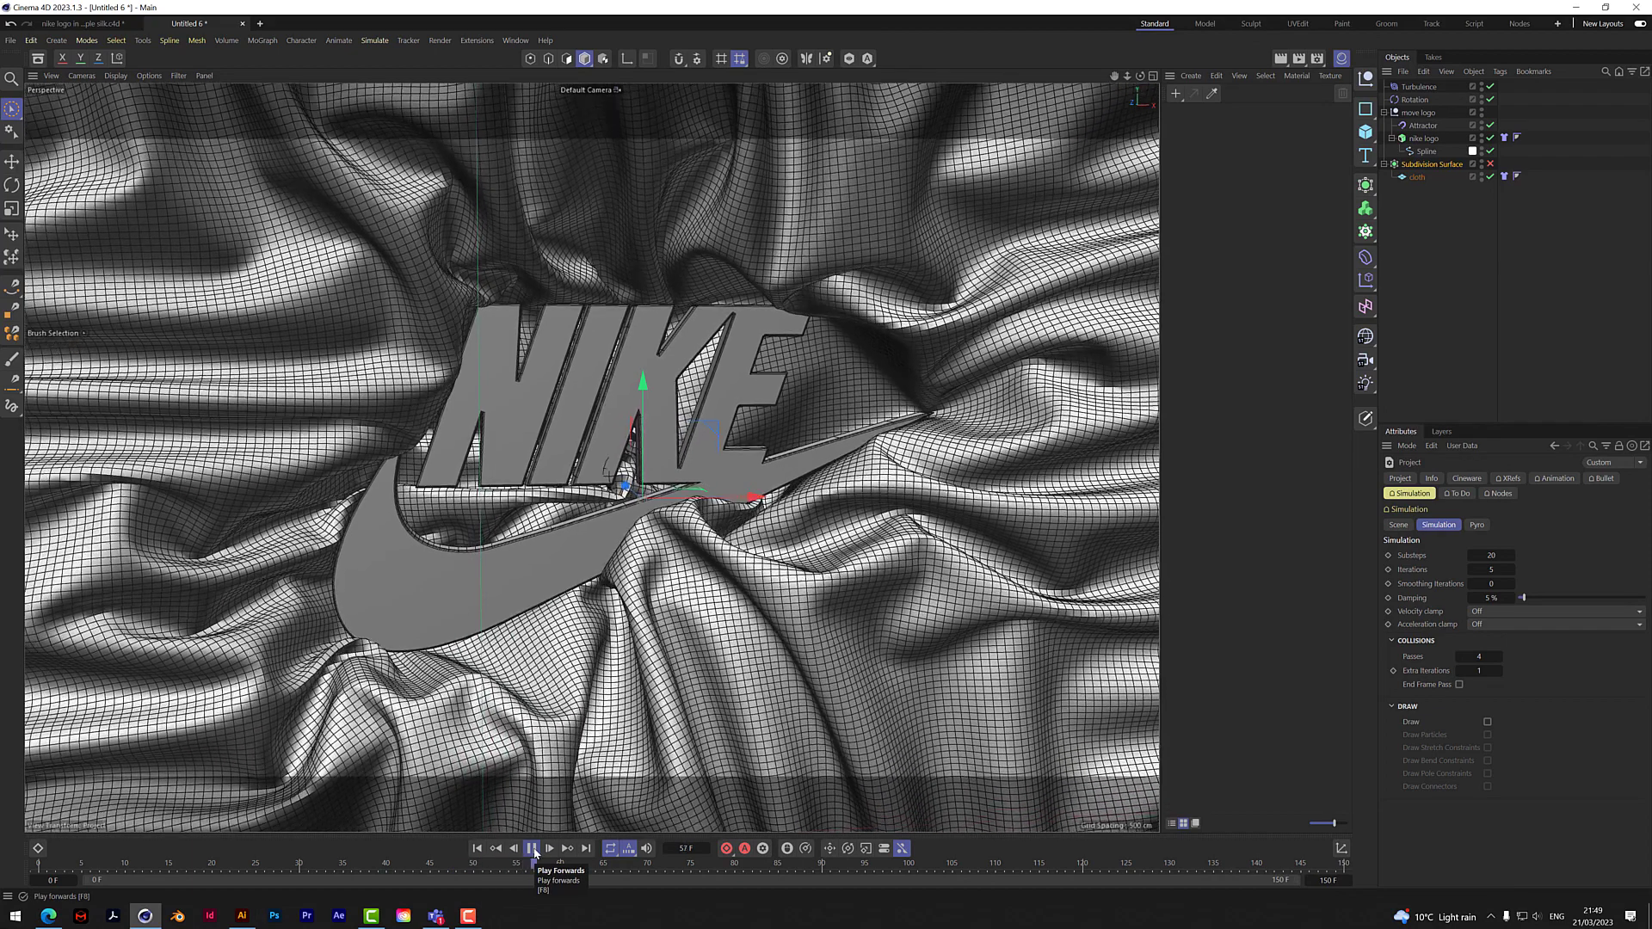
click(533, 848)
mouse_move(1128, 77)
mouse_down()
mouse_move(956, 77)
mouse_move(1128, 77)
mouse_move(1106, 124)
mouse_move(1136, 47)
mouse_move(1140, 73)
mouse_move(1247, 76)
mouse_move(1108, 81)
mouse_move(1089, 104)
mouse_move(1118, 77)
mouse_up()
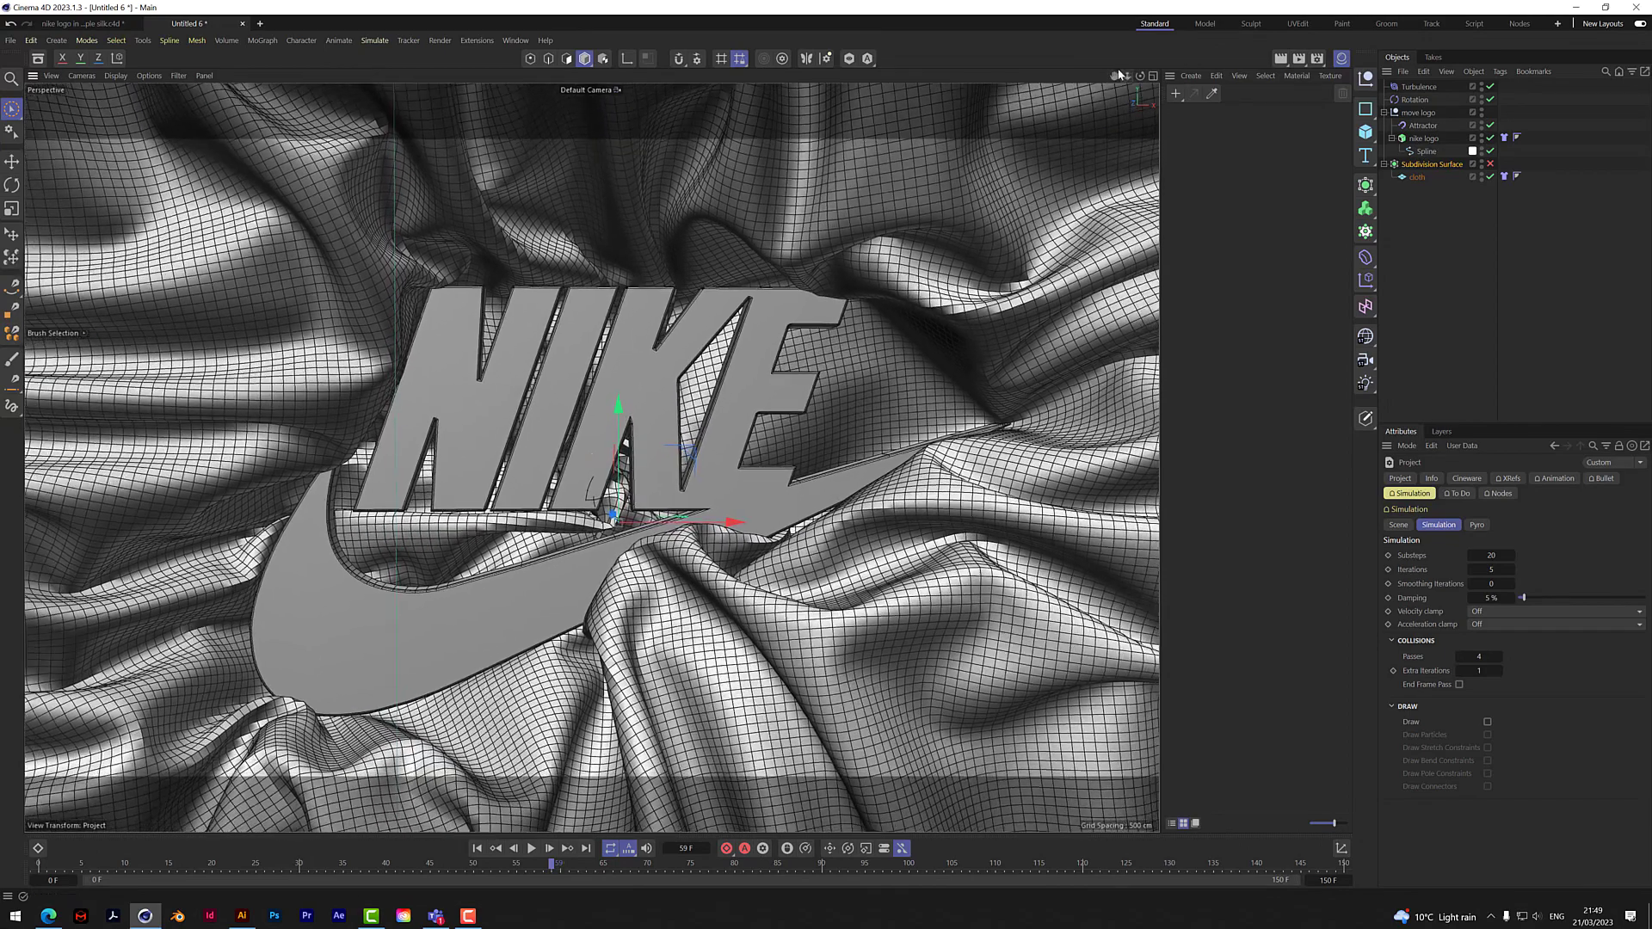
Step: Re-enable the Subdivision Surface and render a preview of the logo and folded cloth in the viewport
click(1490, 163)
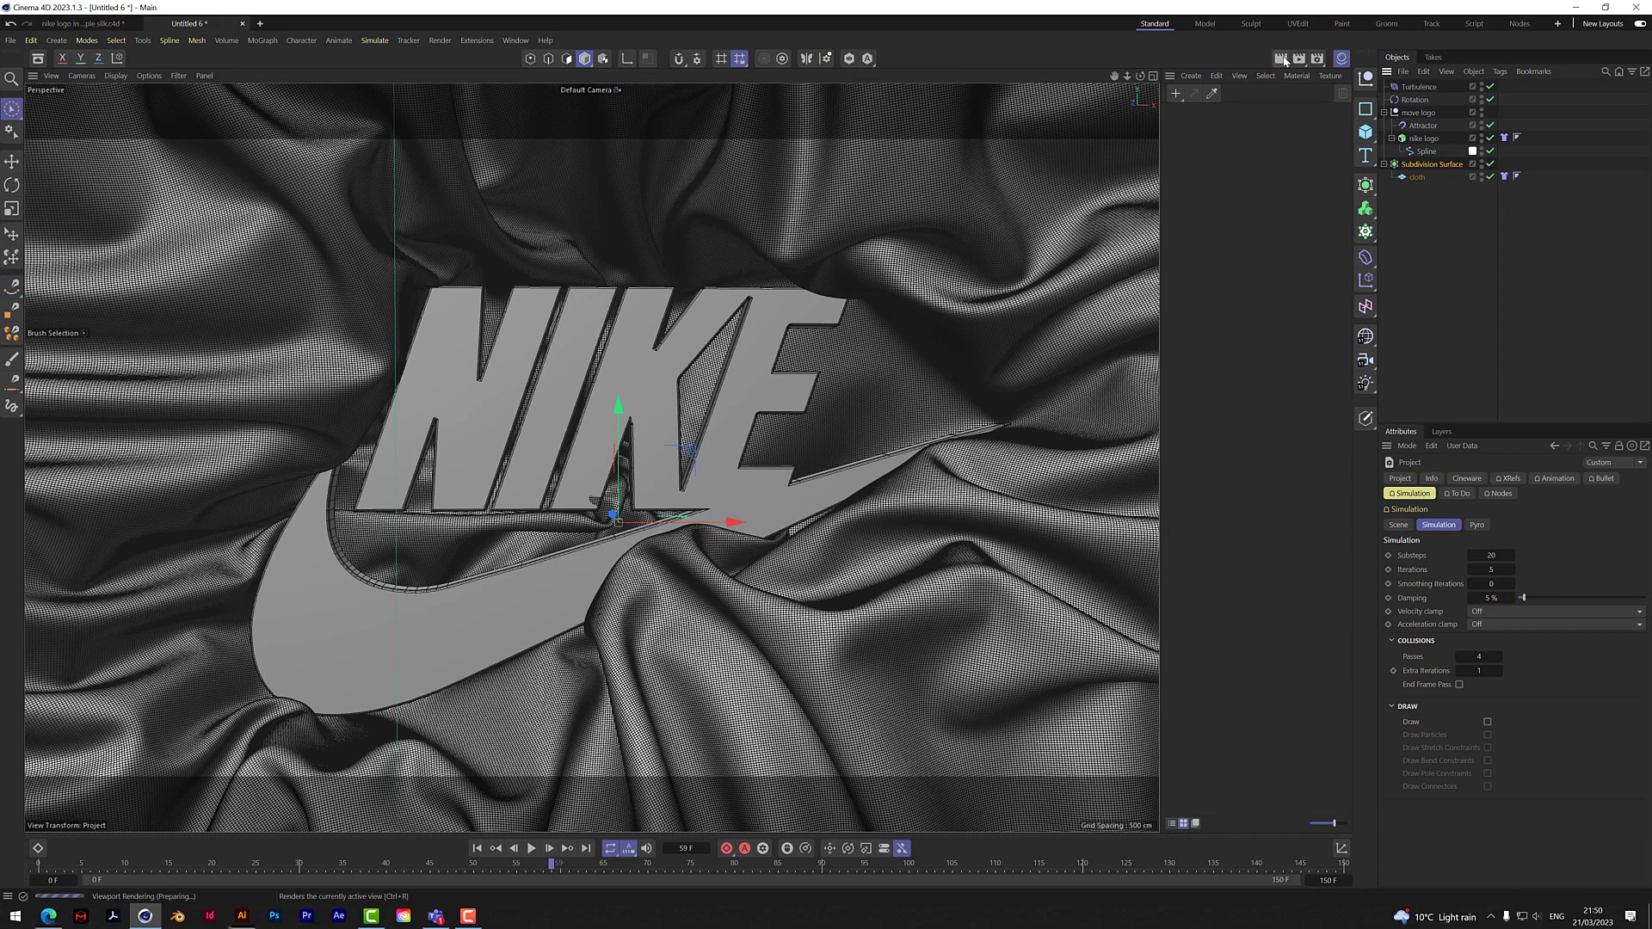
click(1282, 58)
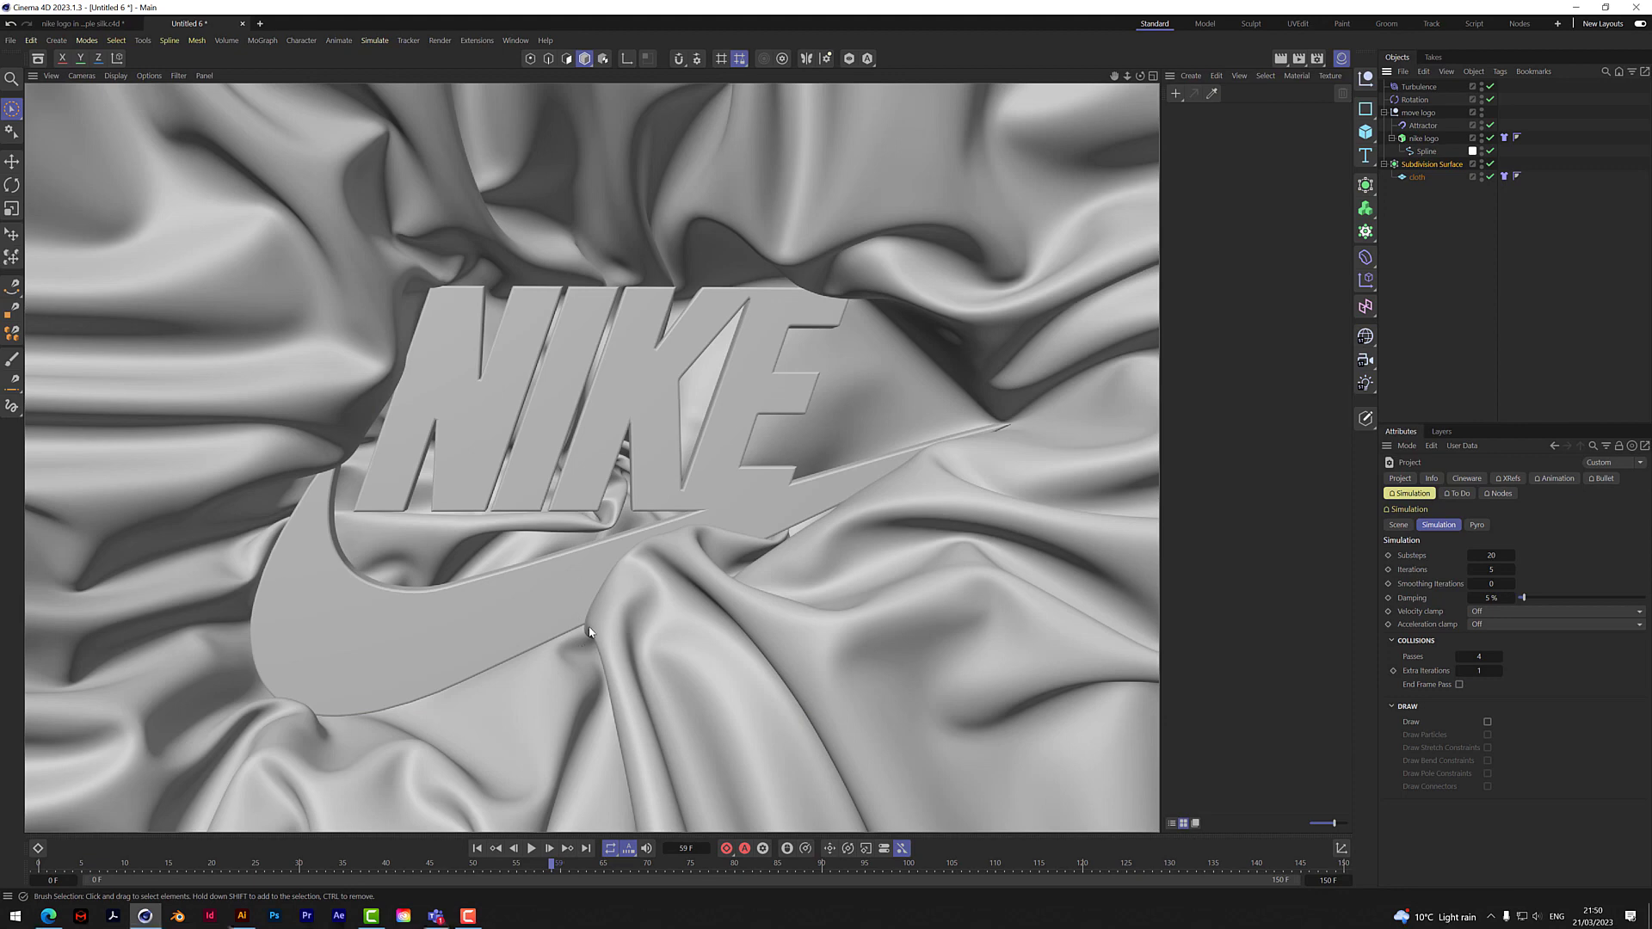
click(1465, 260)
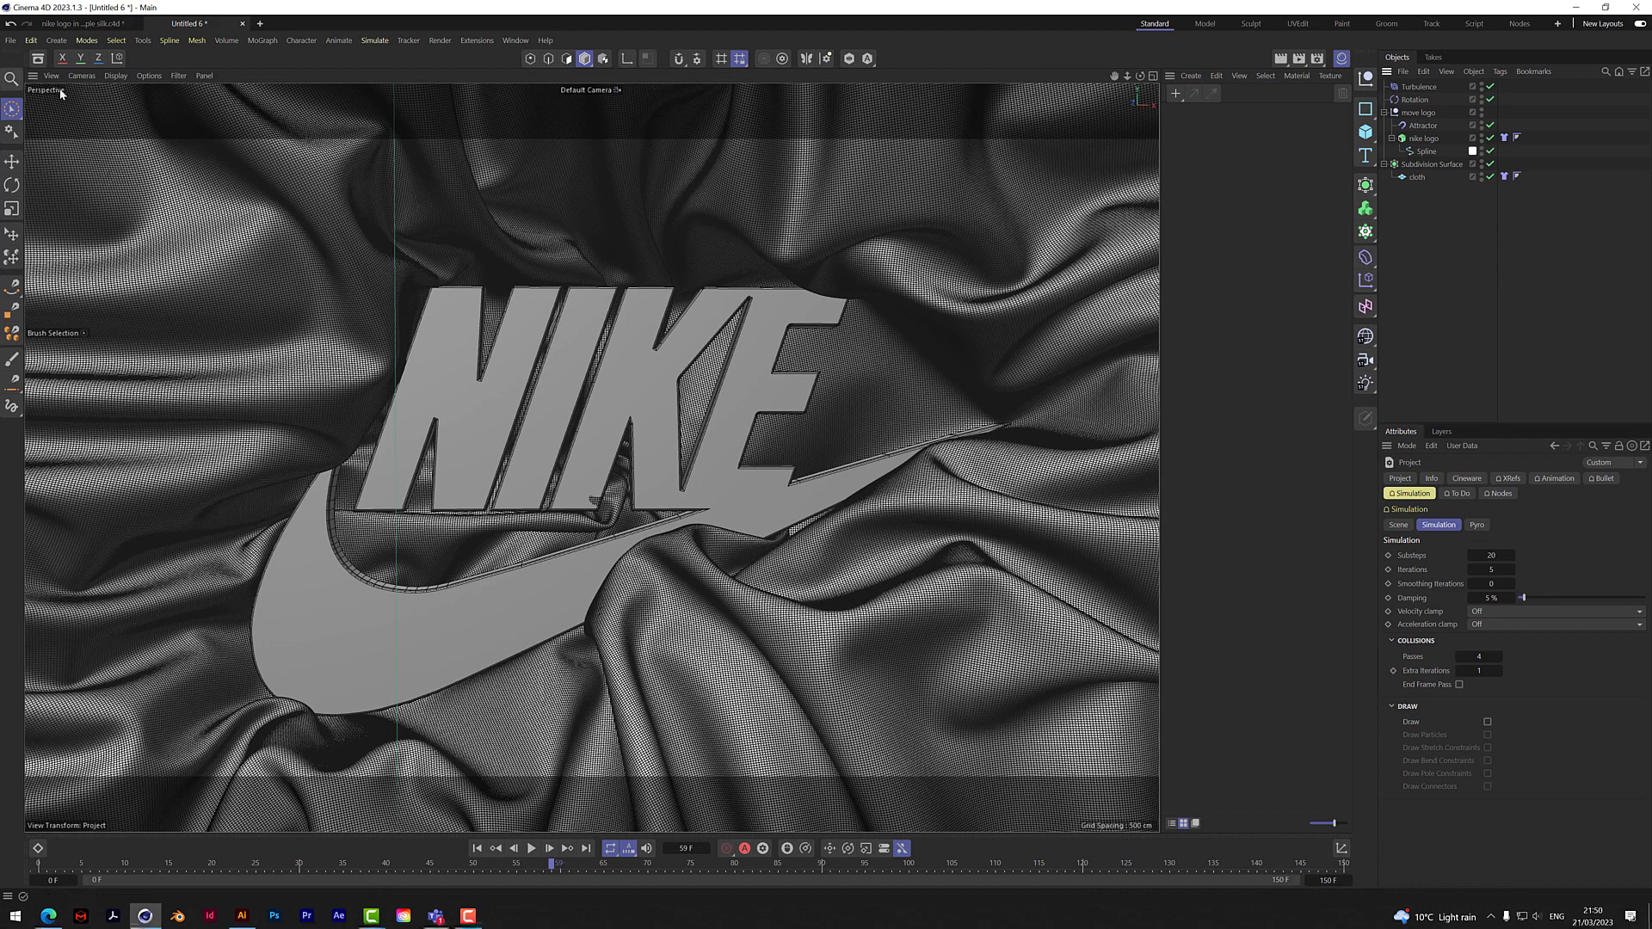
Step: Search the material assets for metal and apply the Steel Grating Dots material to the cloth
click(38, 59)
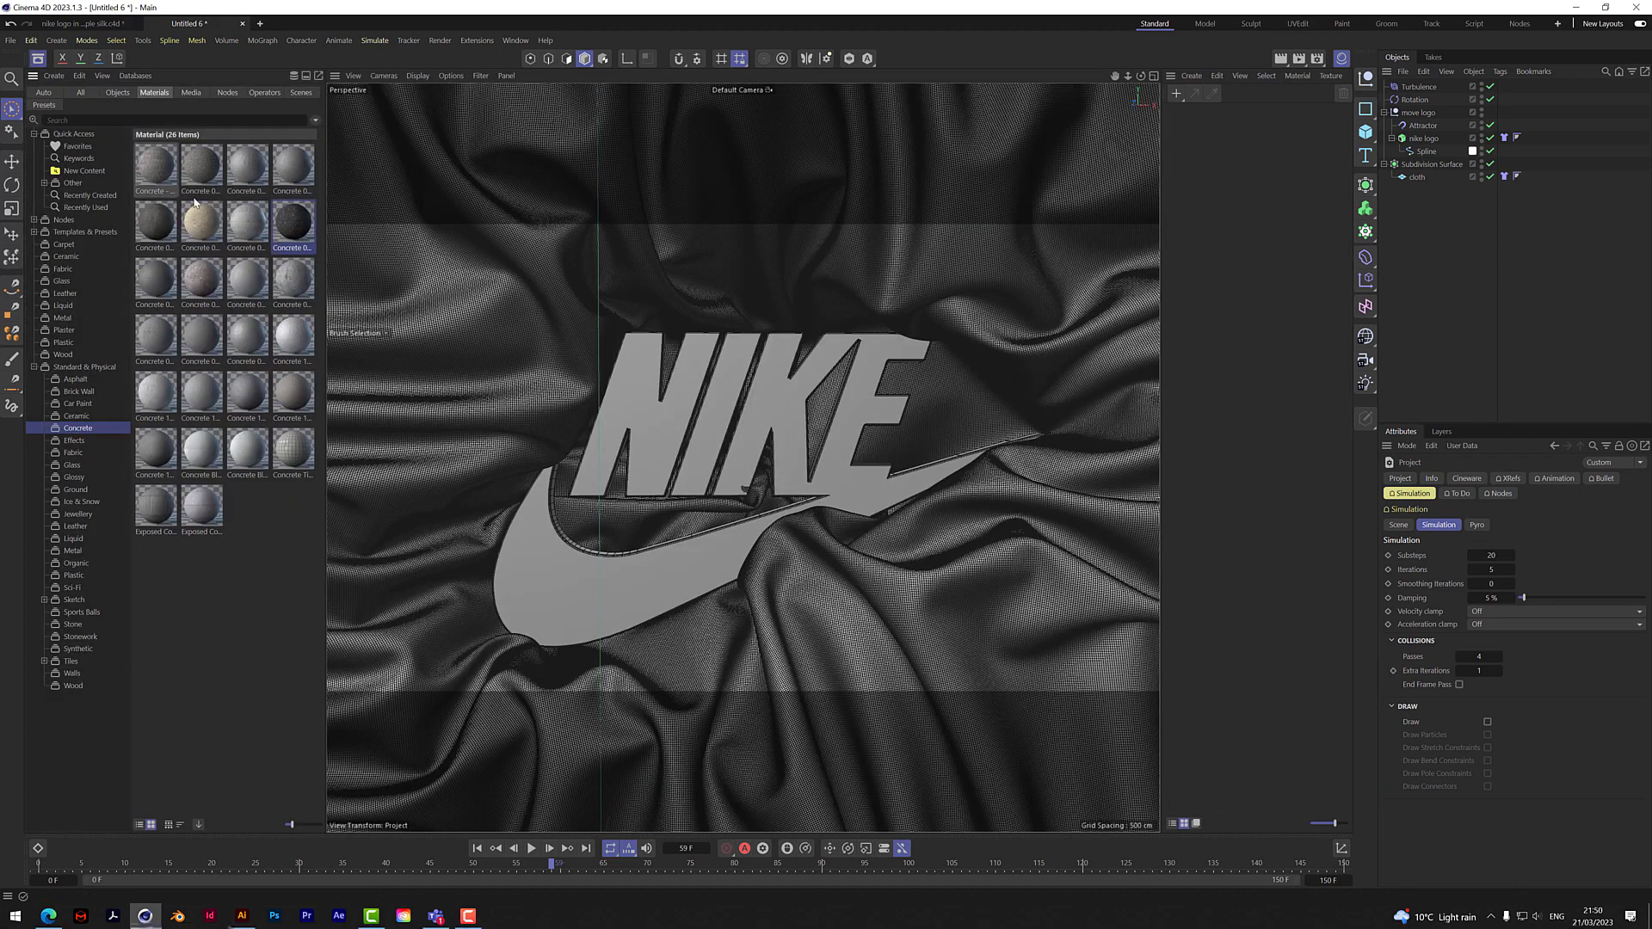
click(92, 119)
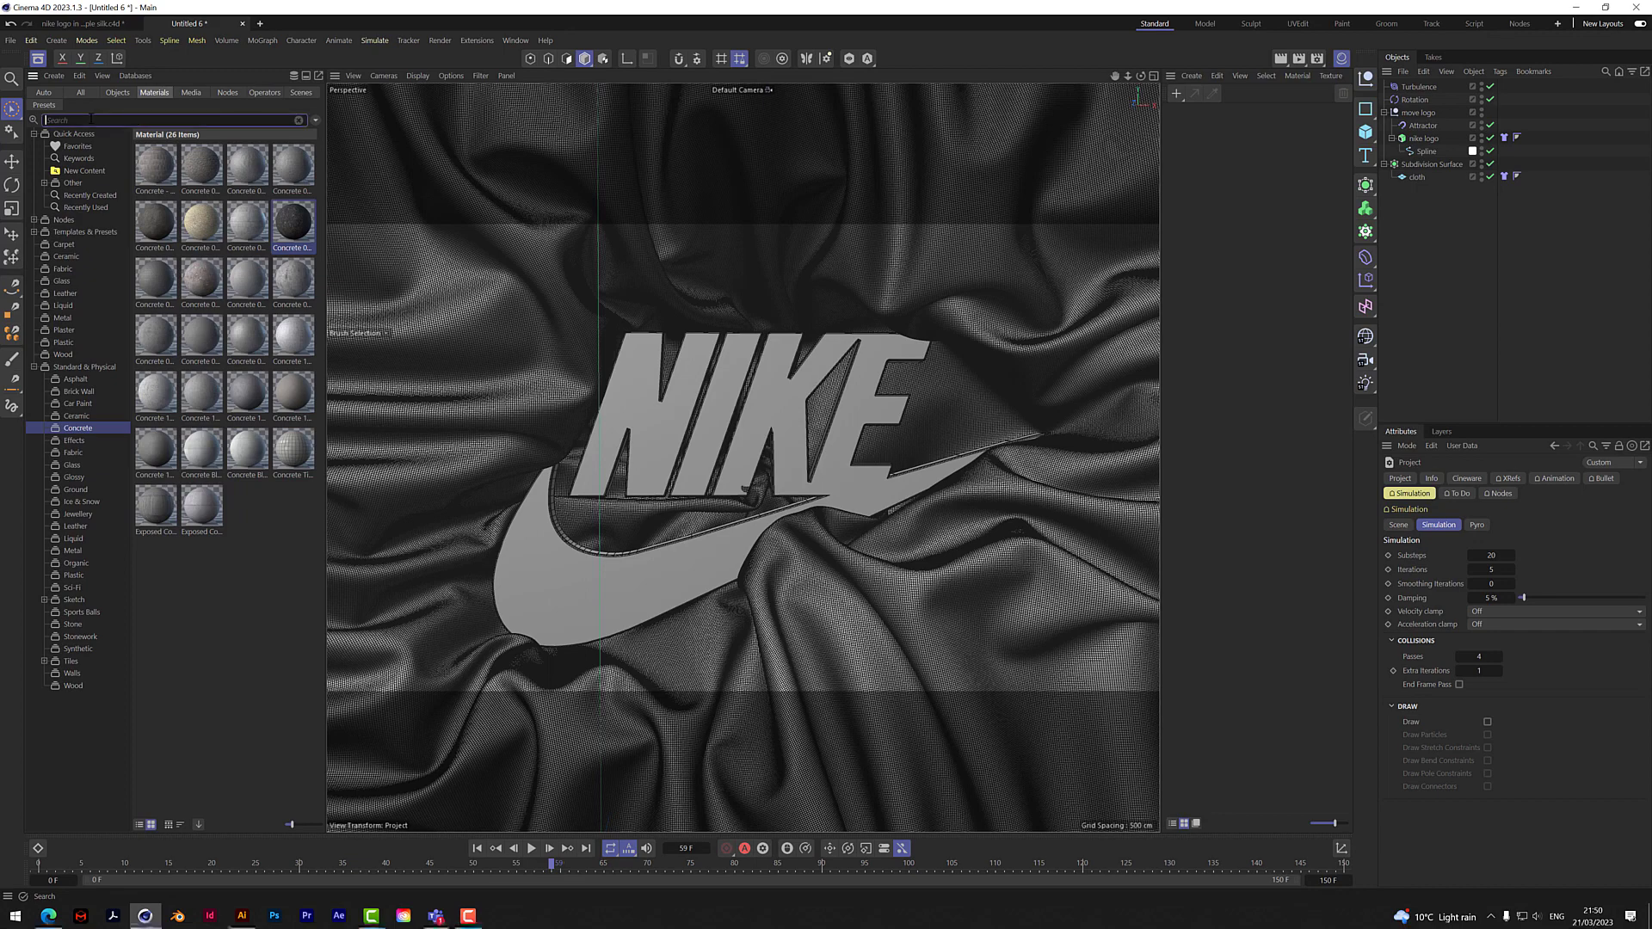
text(metal)
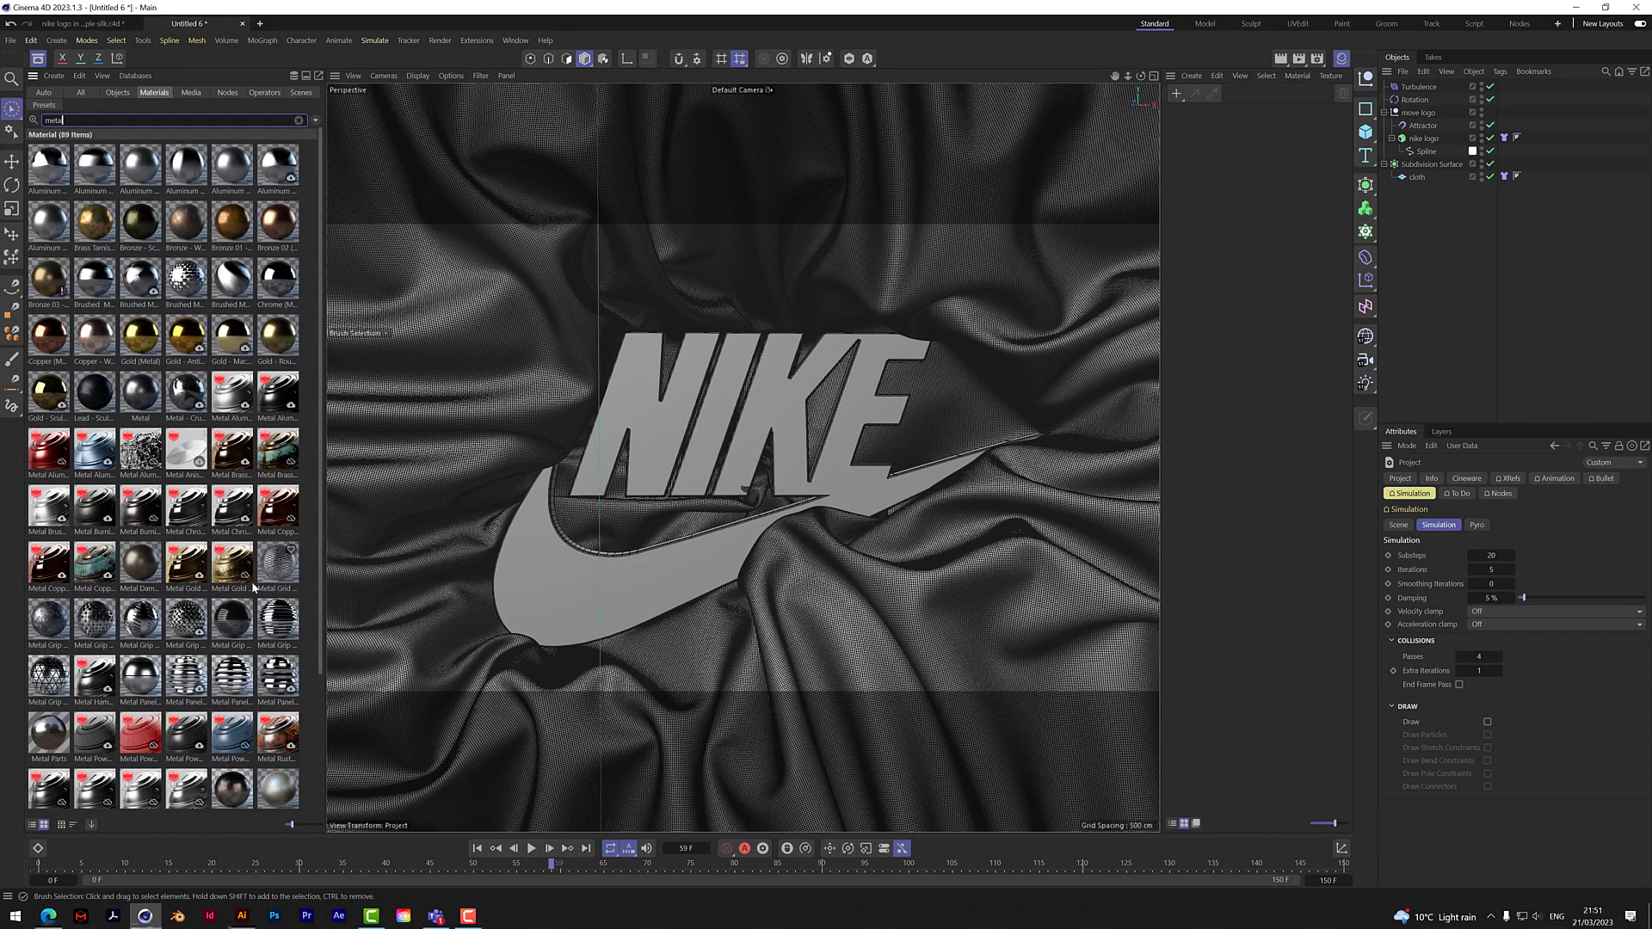
scroll(261, 629, down, 3)
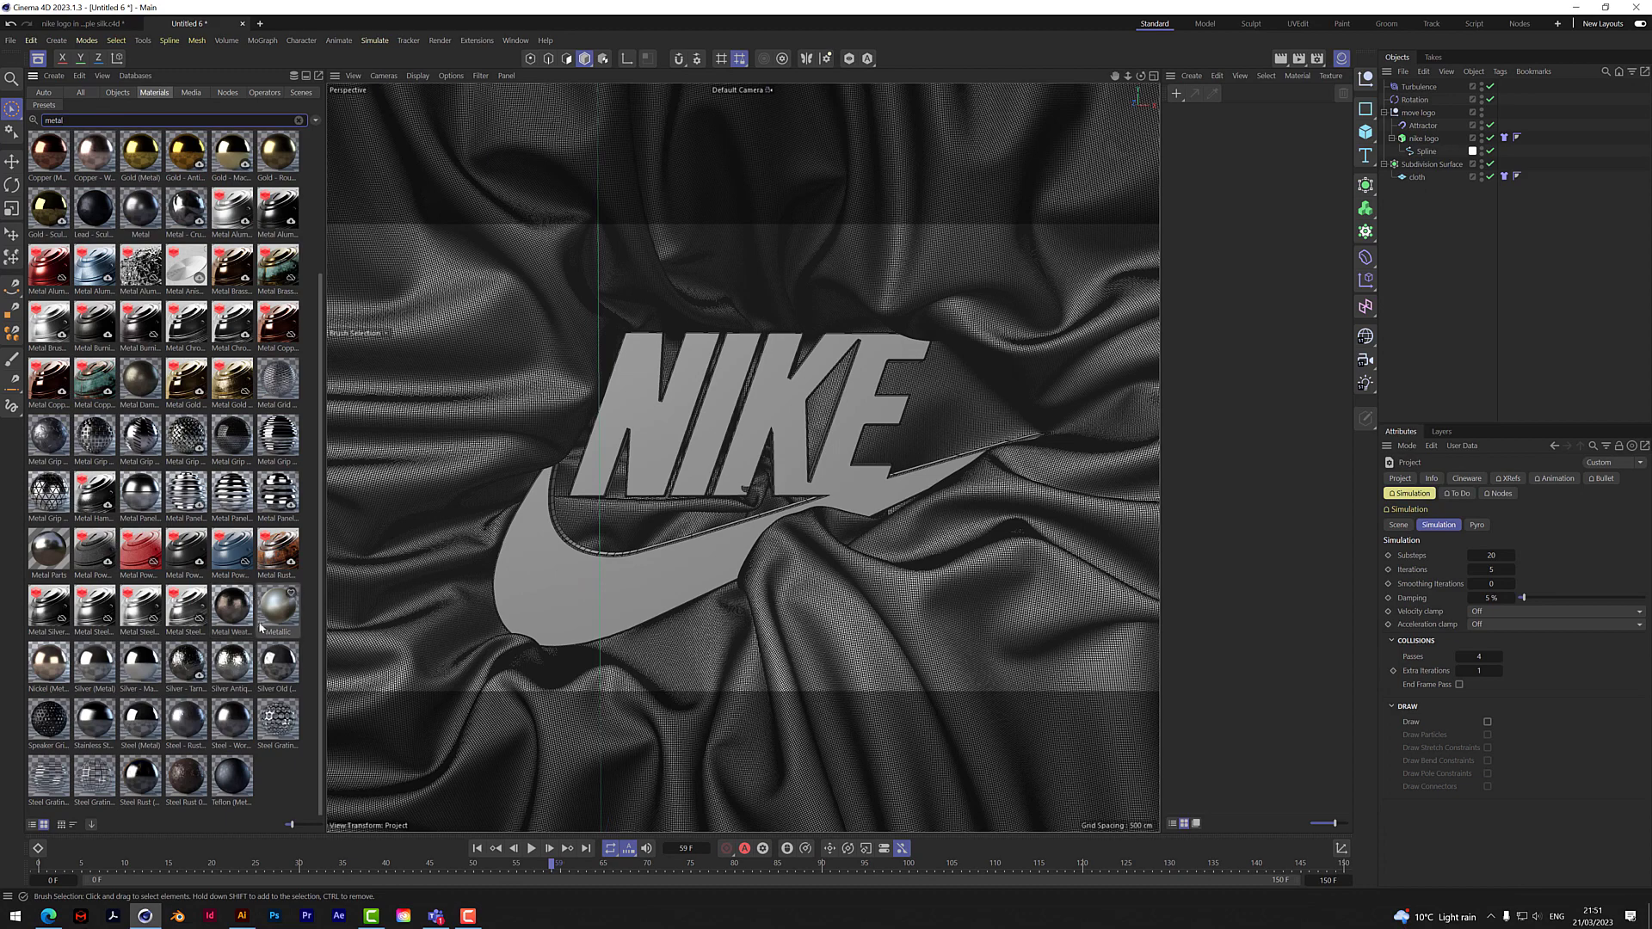
double_click(282, 733)
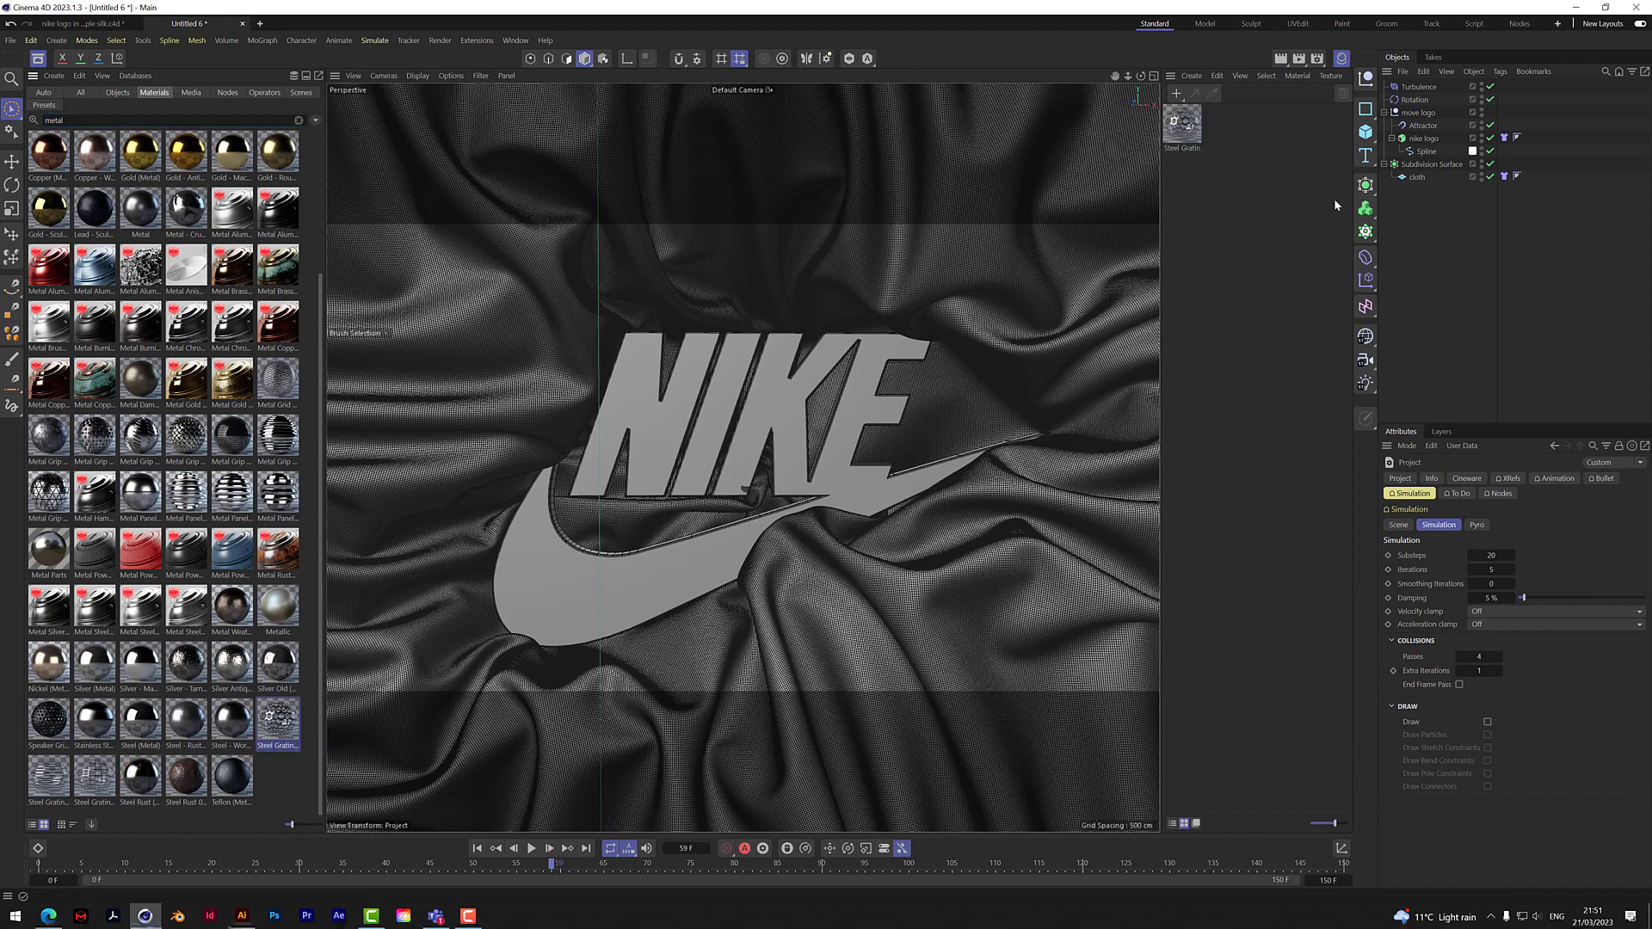
drag(1184, 127, 1423, 180)
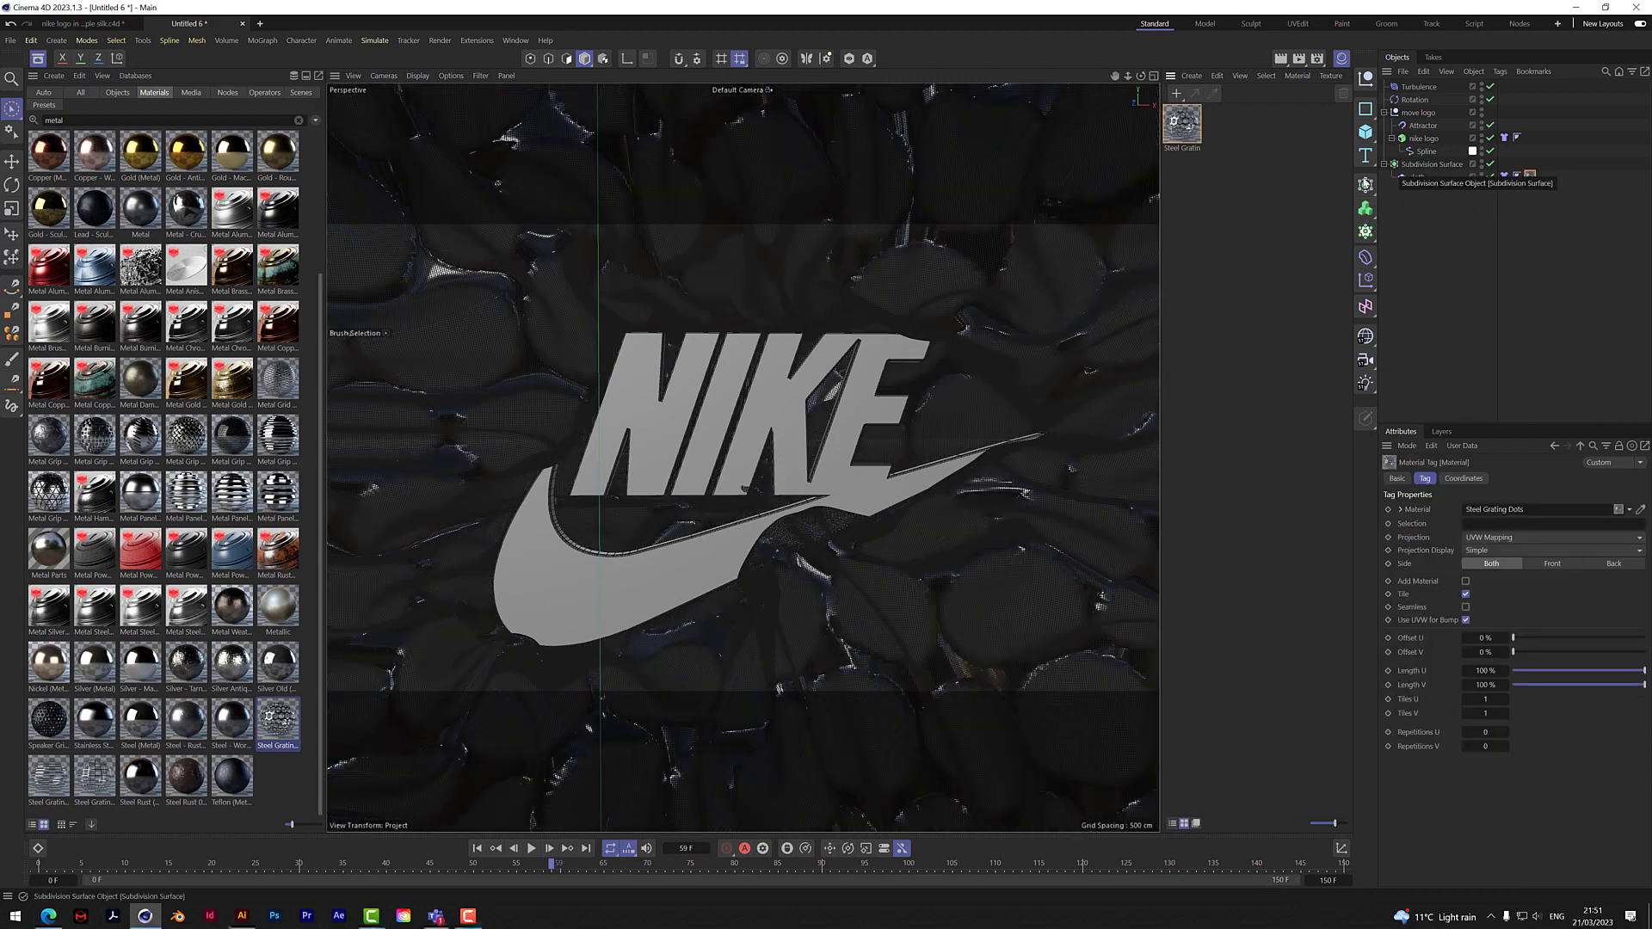
Step: Set Length U and Length V of the cloth's material tag to 5%
click(1497, 672)
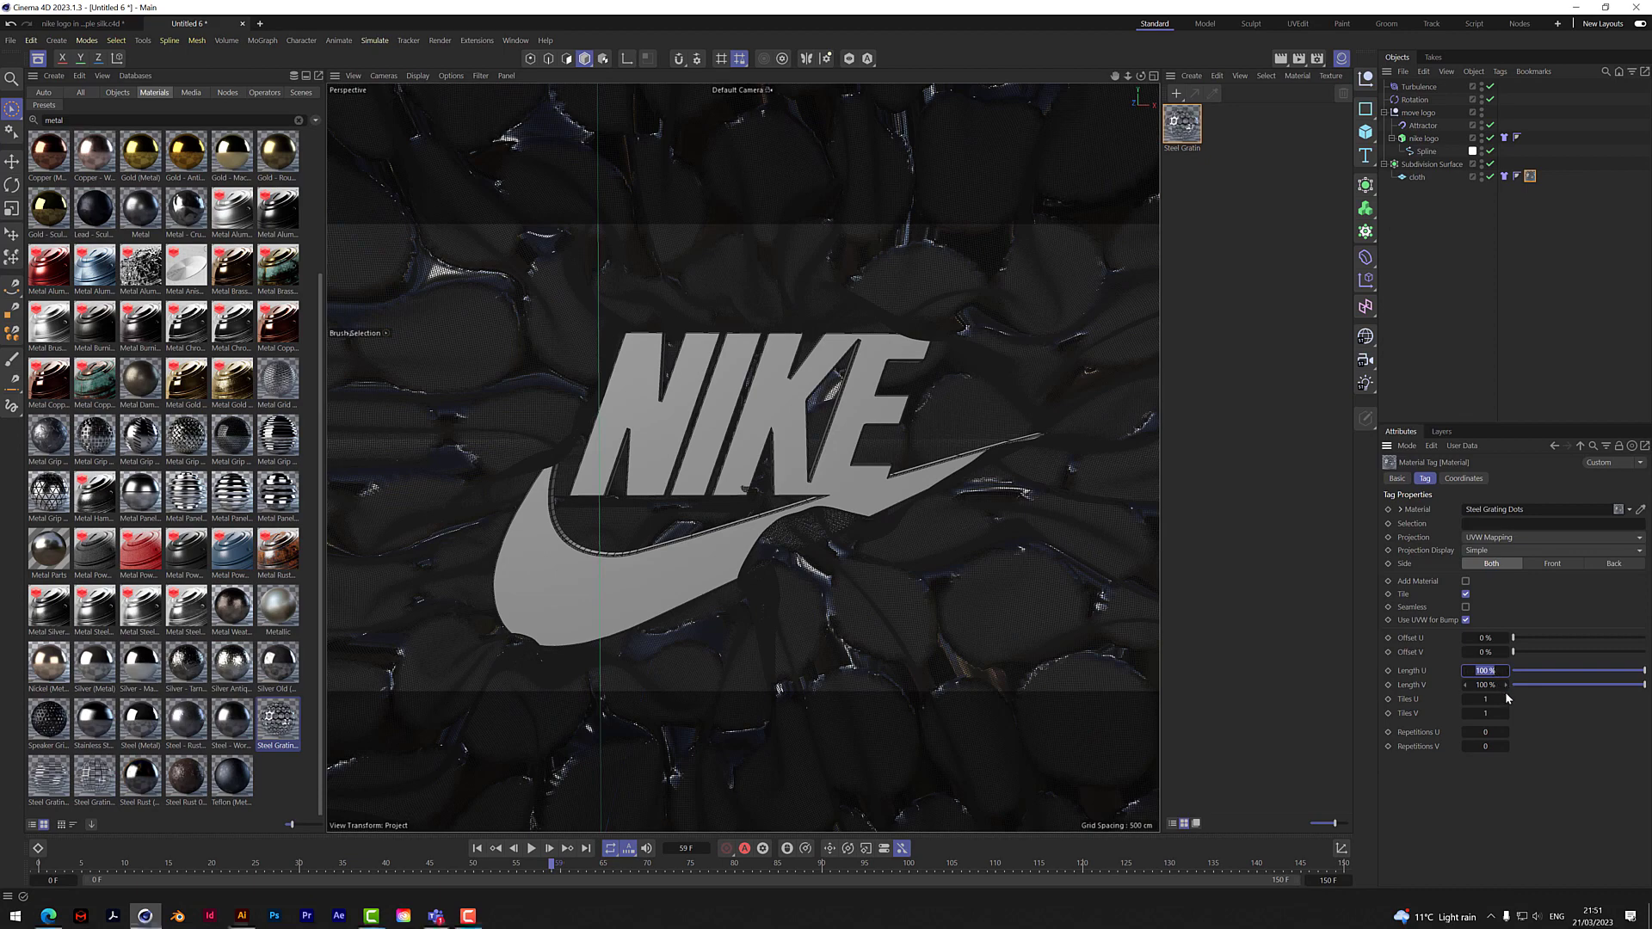
text(5)
key(Tab)
key(Return)
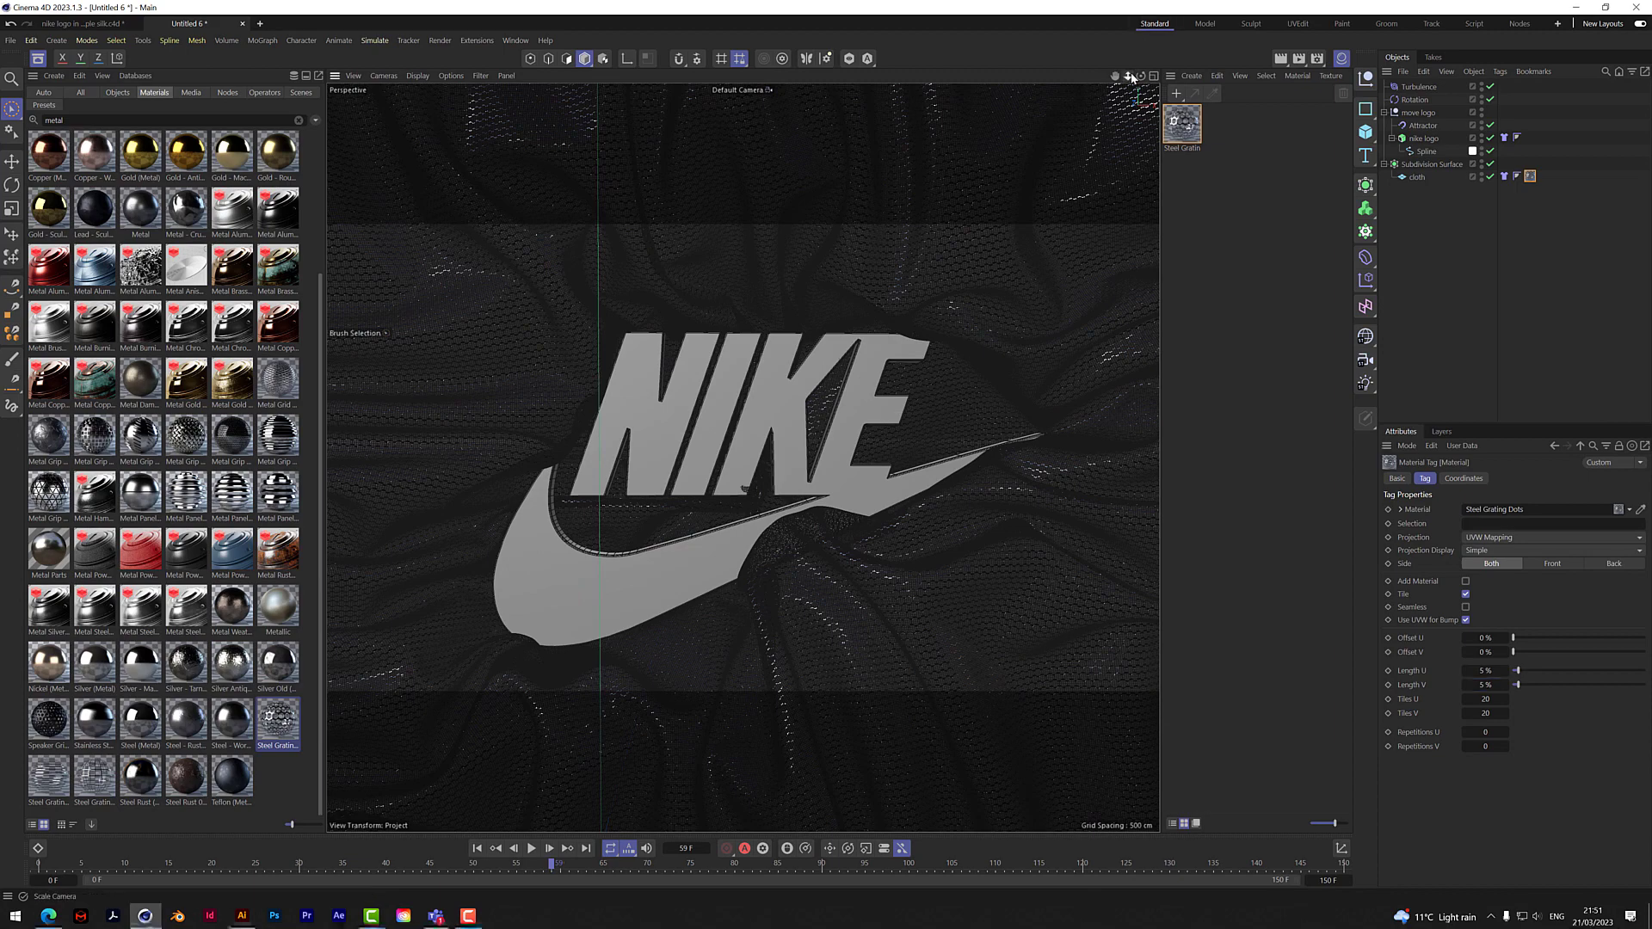
Step: Add a Plane object with +Z orientation and move it along the Z axis behind the cloth
drag(1130, 76, 929, 107)
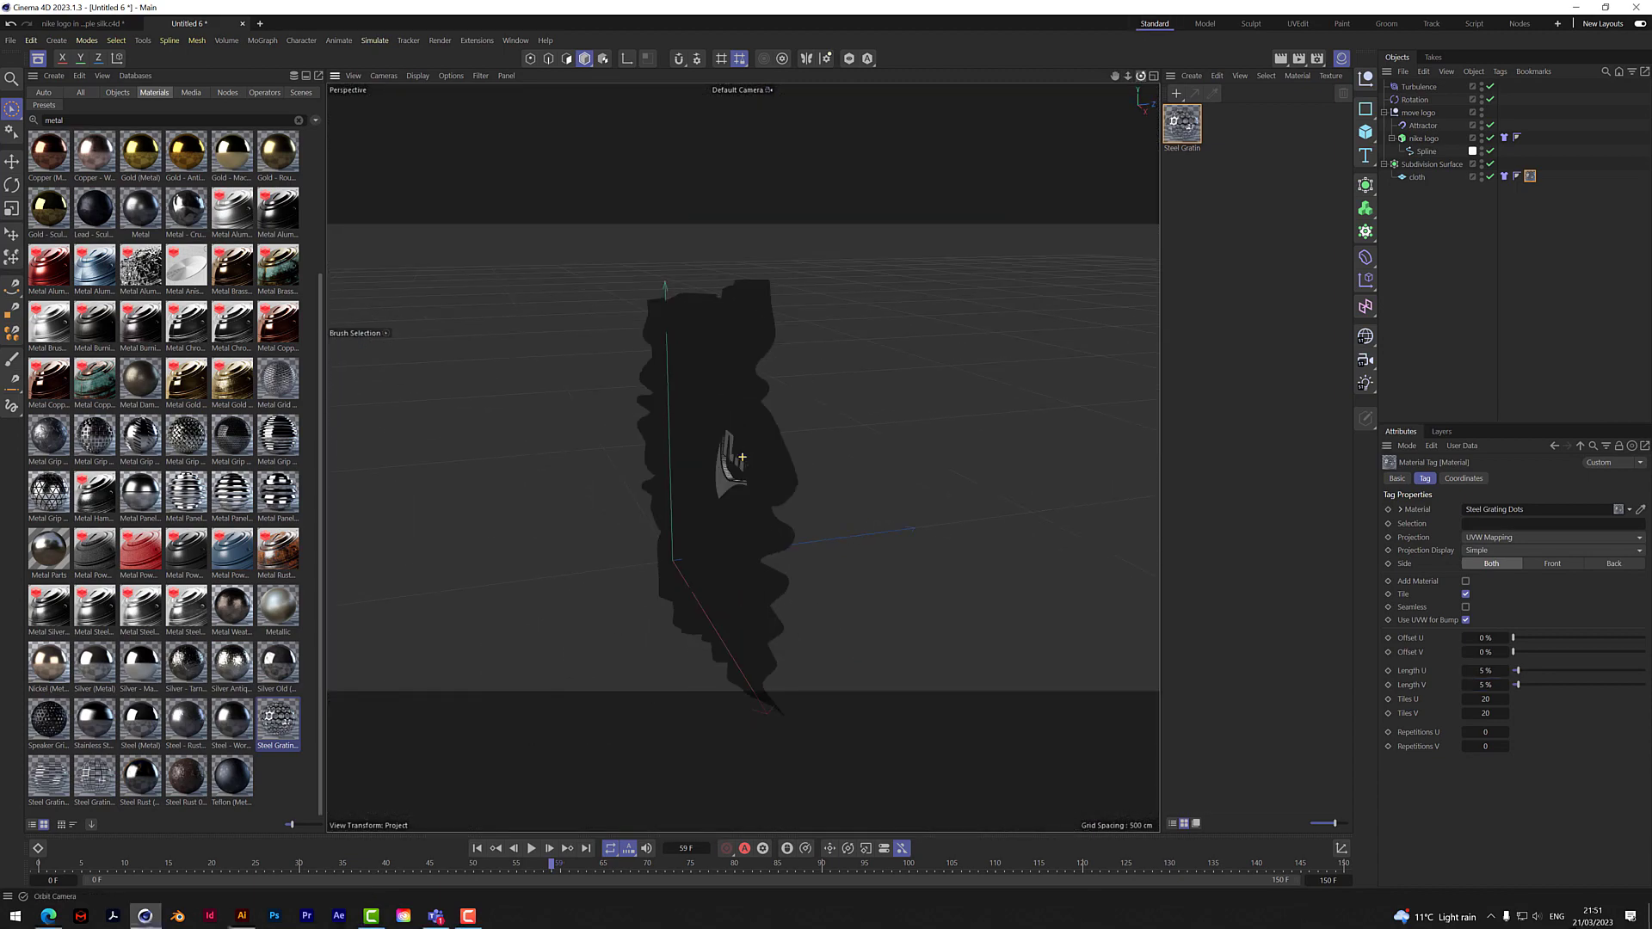
drag(741, 457, 740, 453)
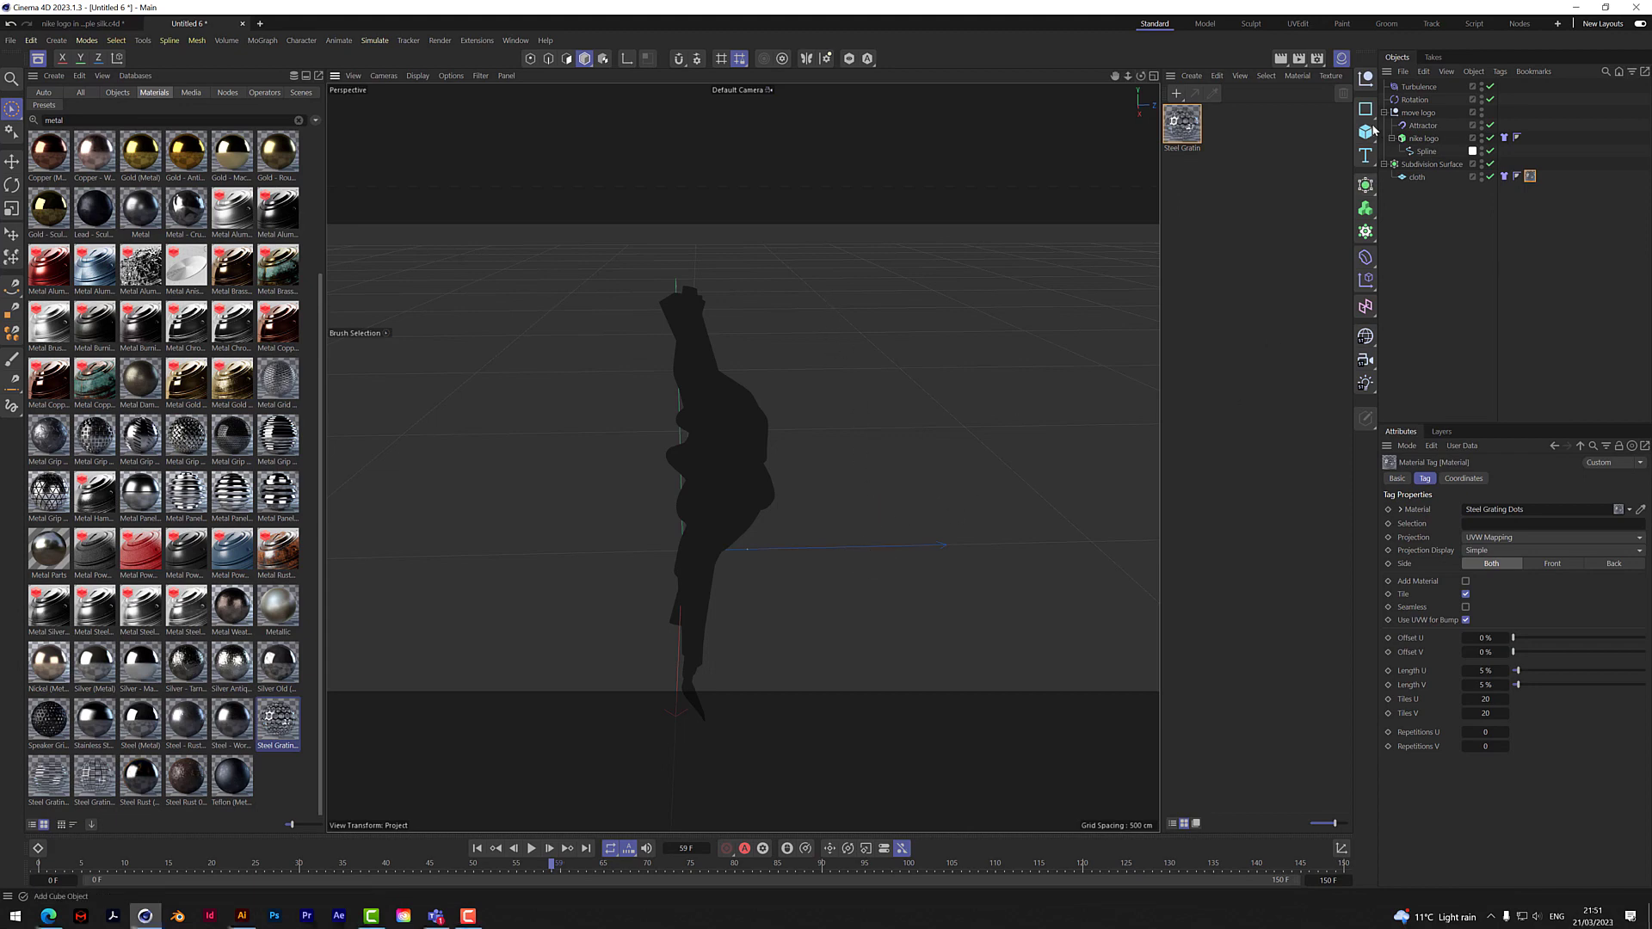
drag(1370, 131, 1410, 184)
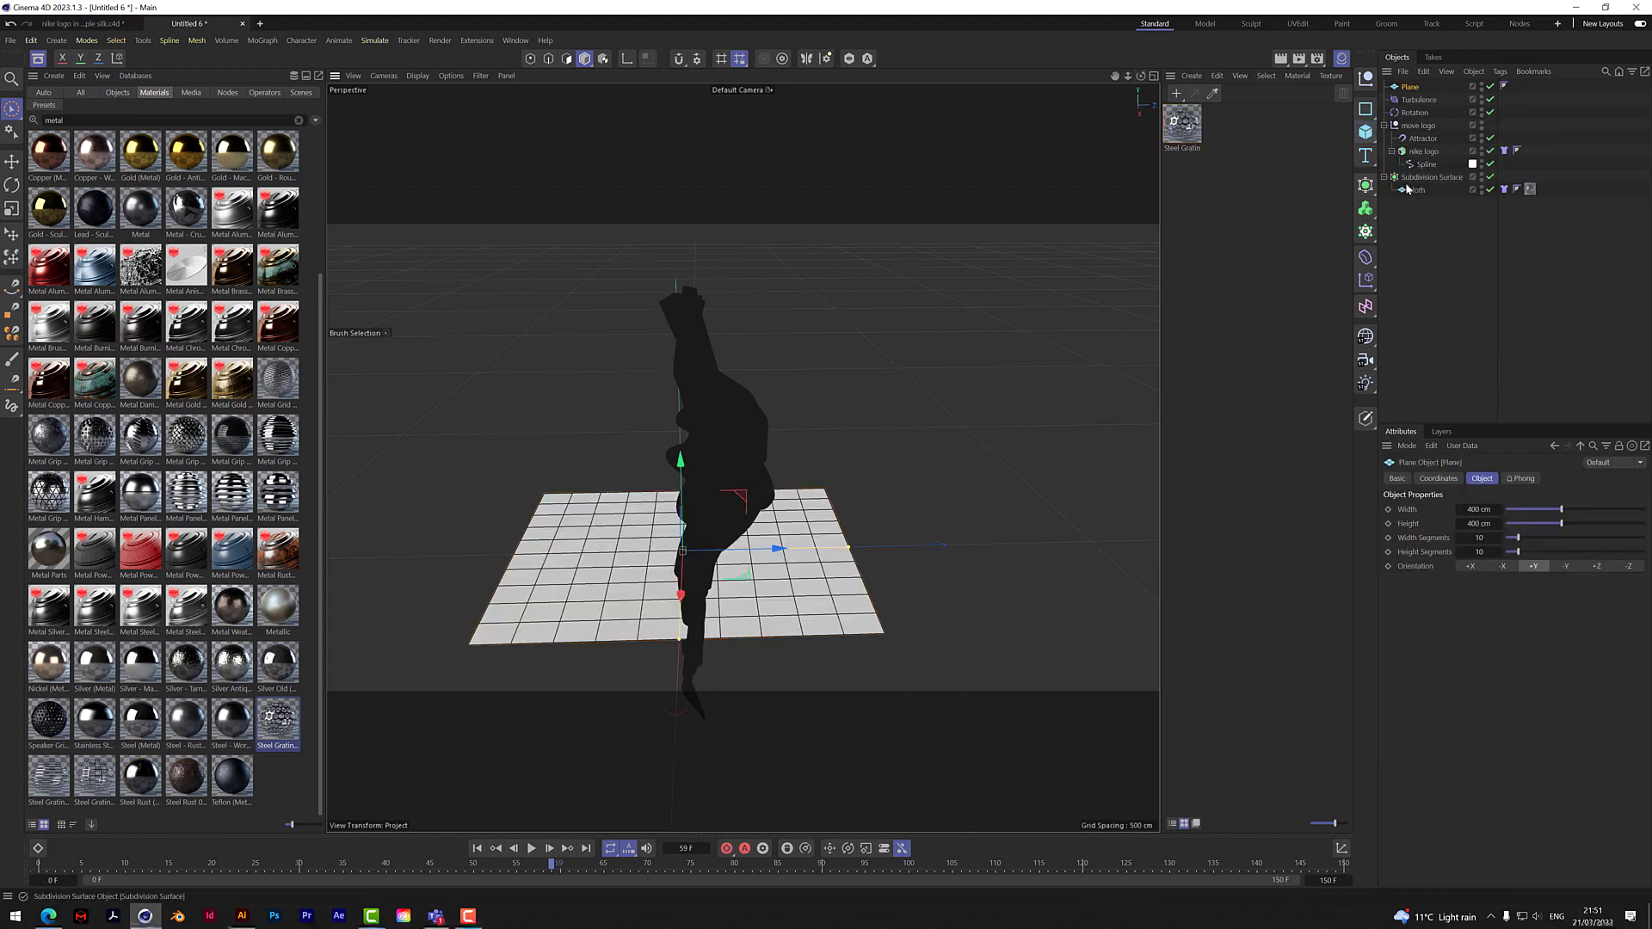
click(1597, 566)
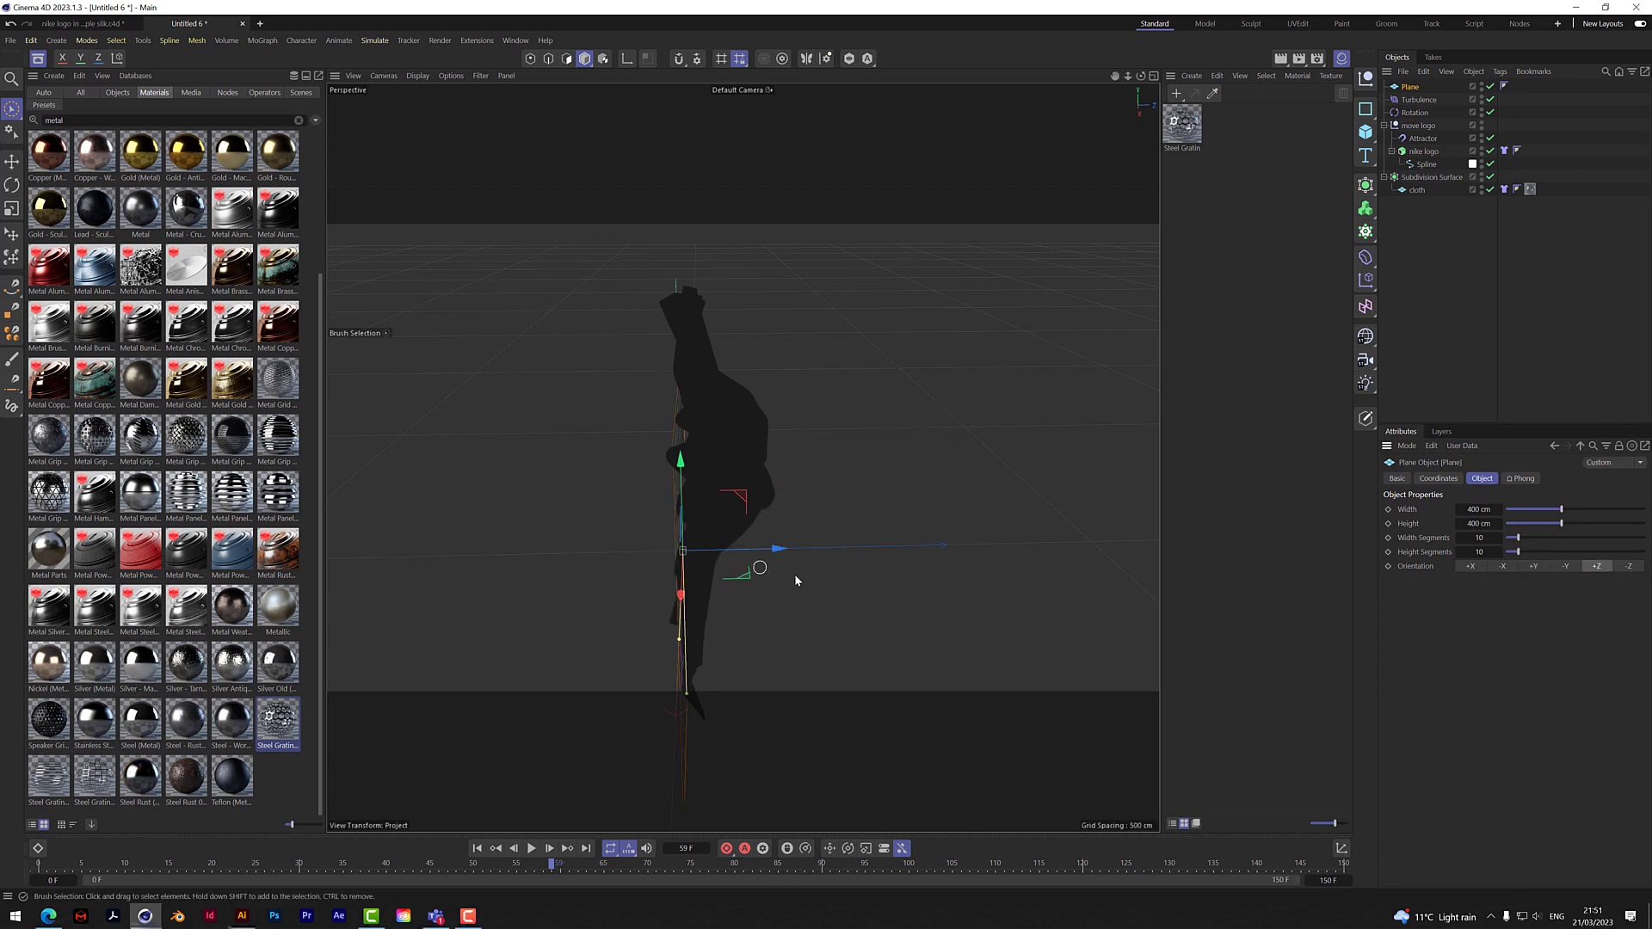
drag(777, 548, 919, 550)
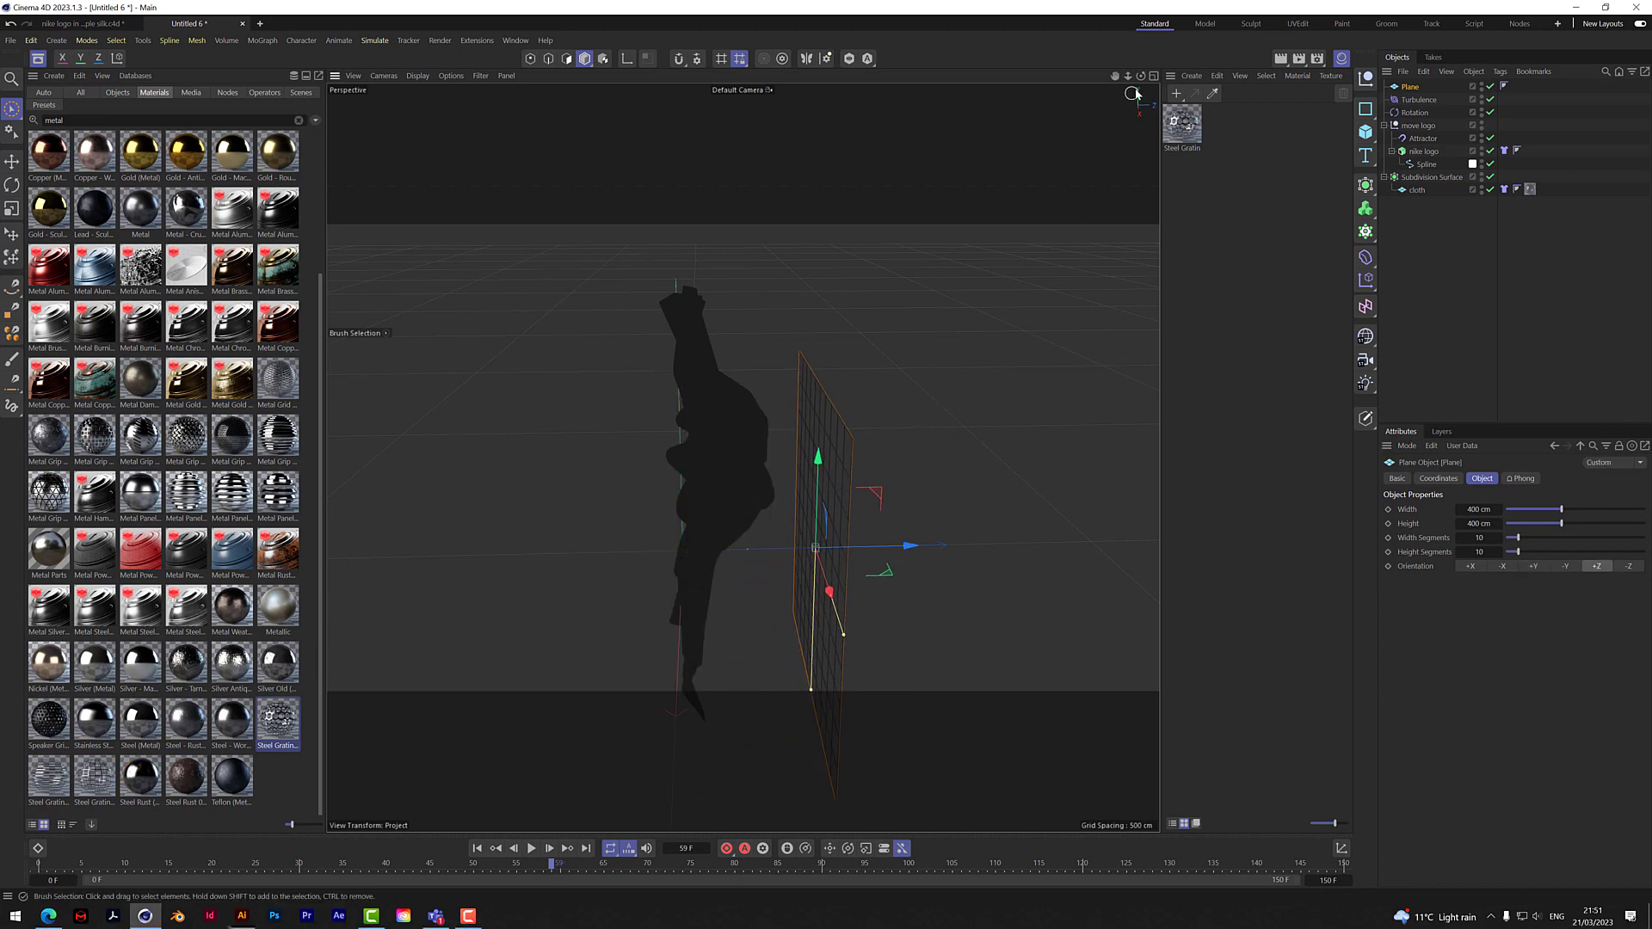
drag(1141, 77, 1286, 80)
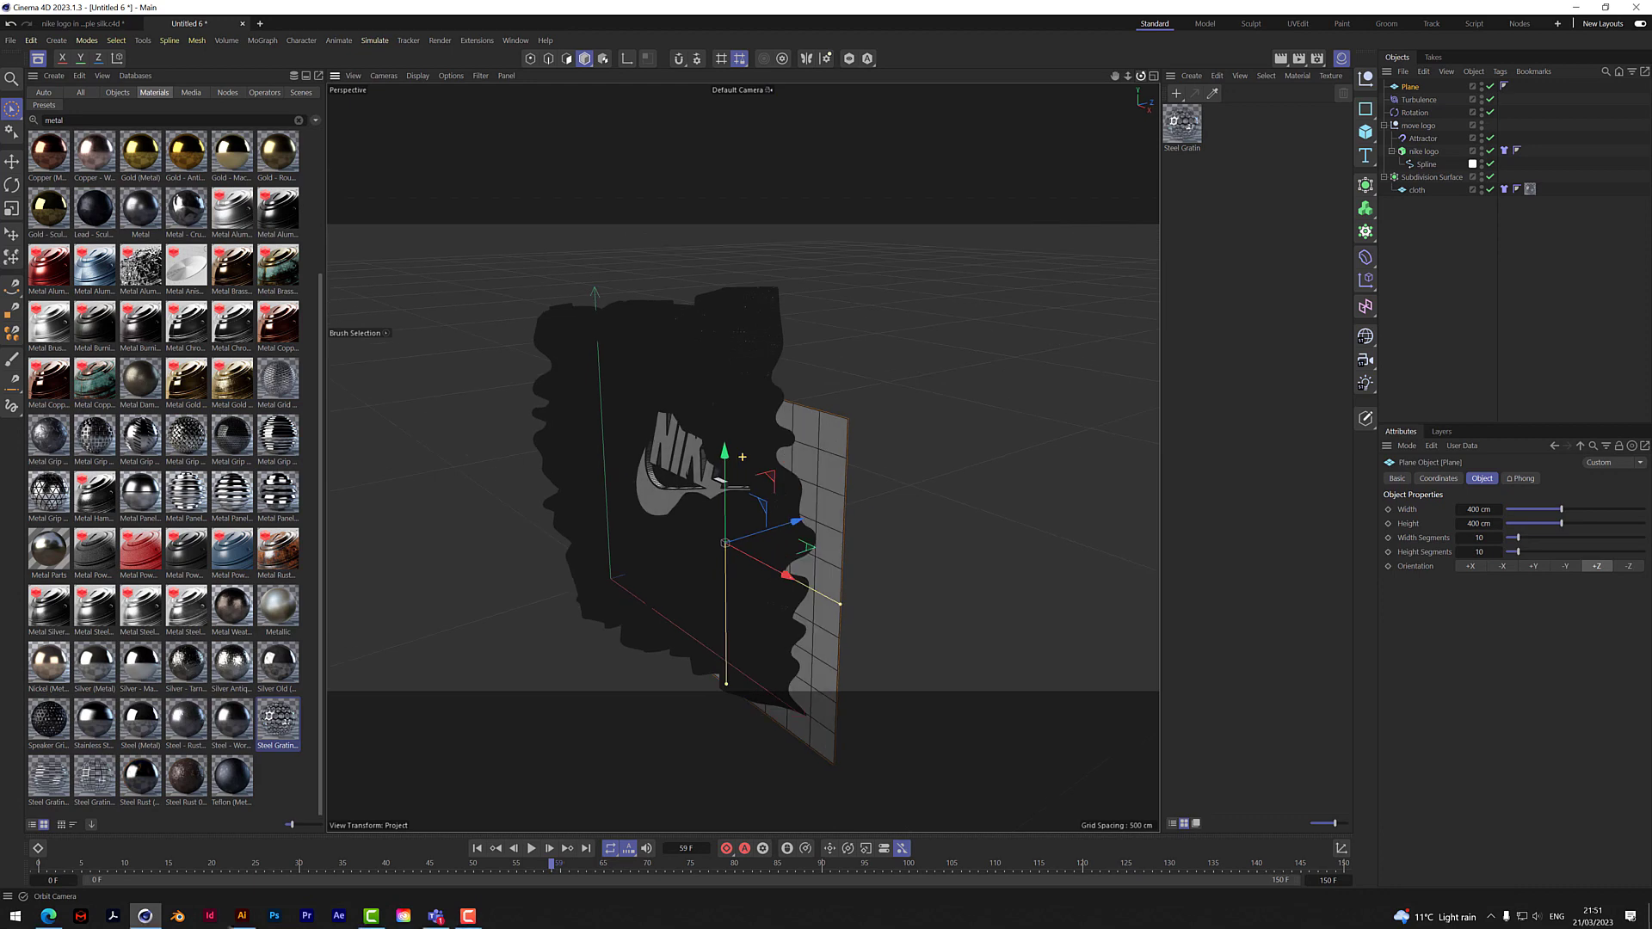
Step: Create a new material with an orange colour of H 19°, S 100%, V 100% and apply it to the backdrop plane
double_click(1286, 279)
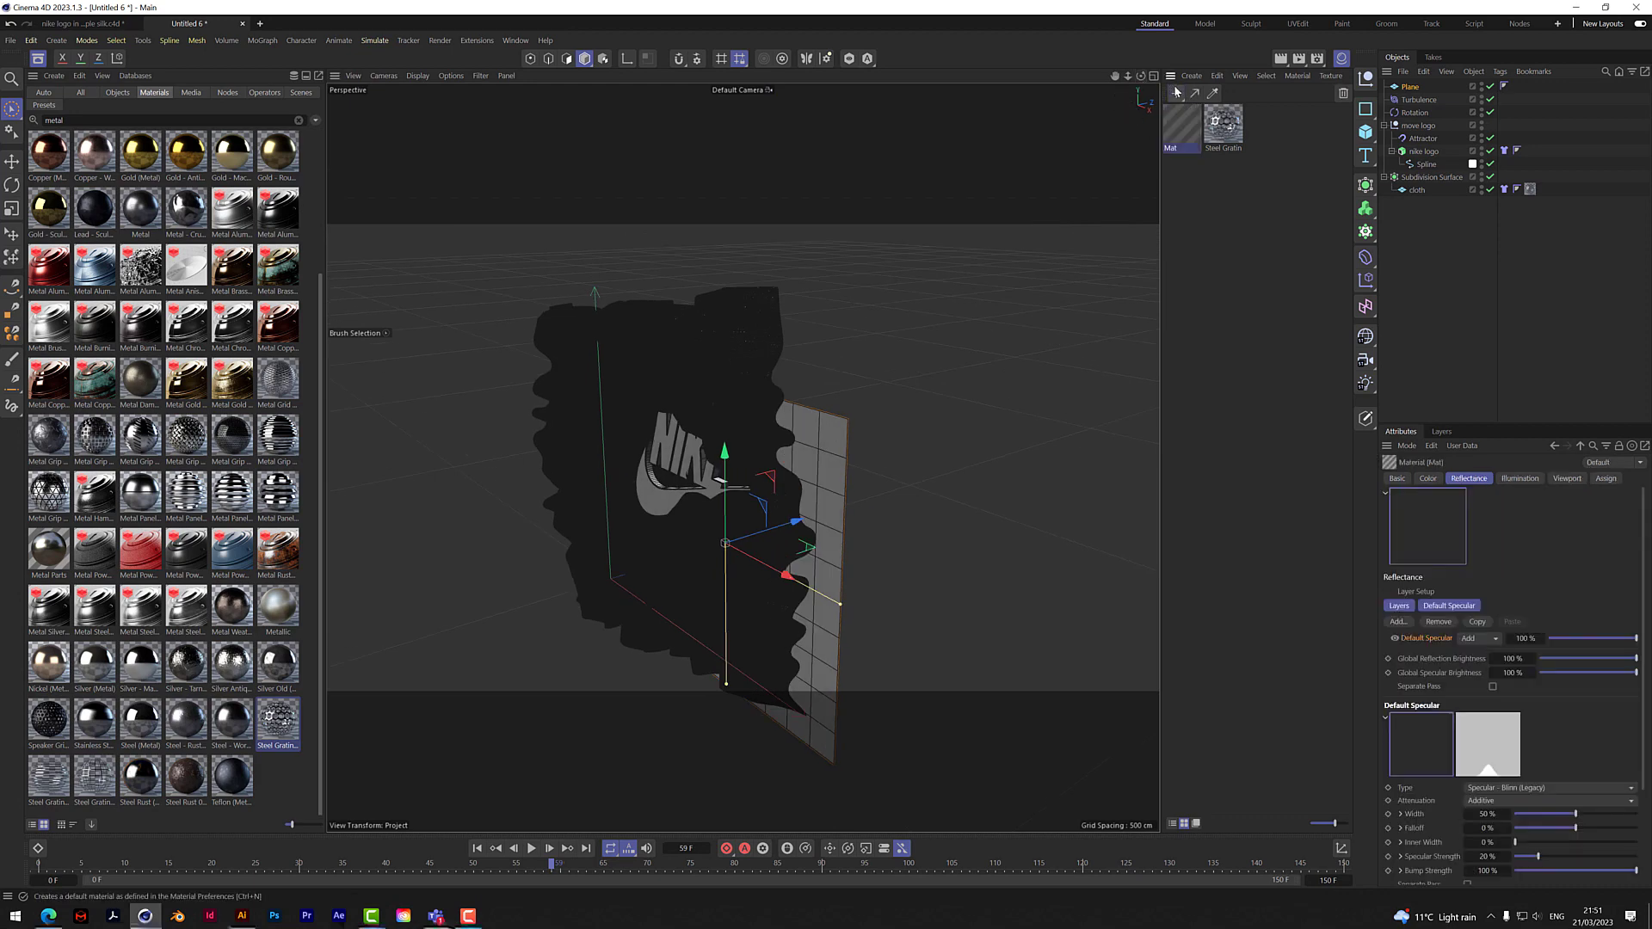
click(1429, 478)
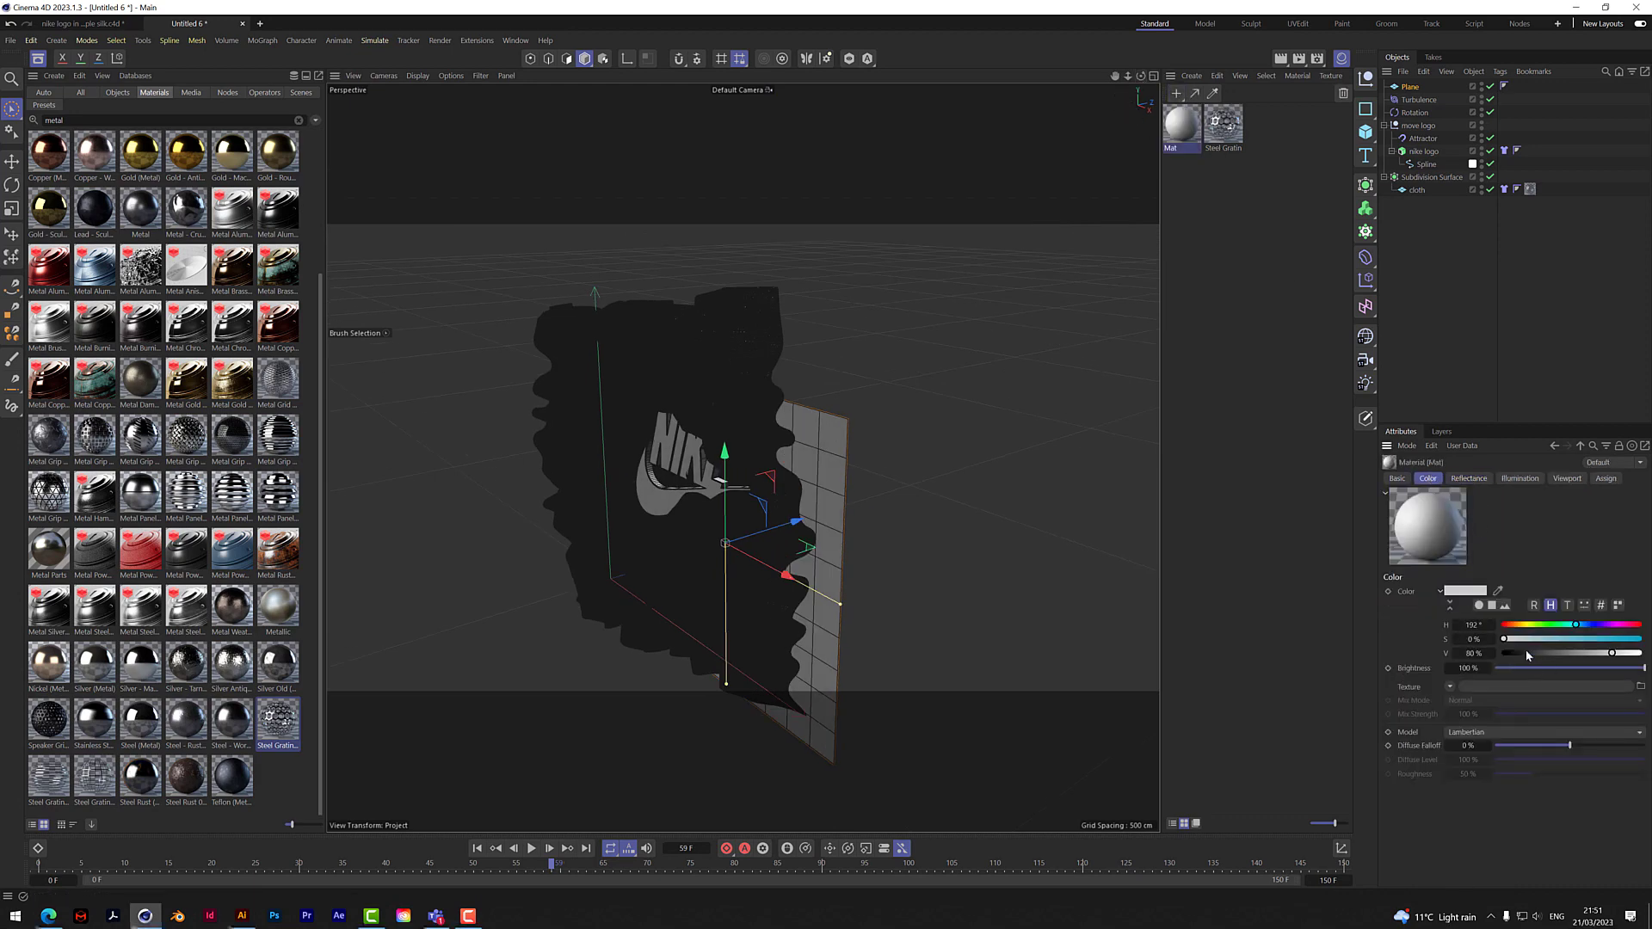
drag(1625, 640, 1643, 640)
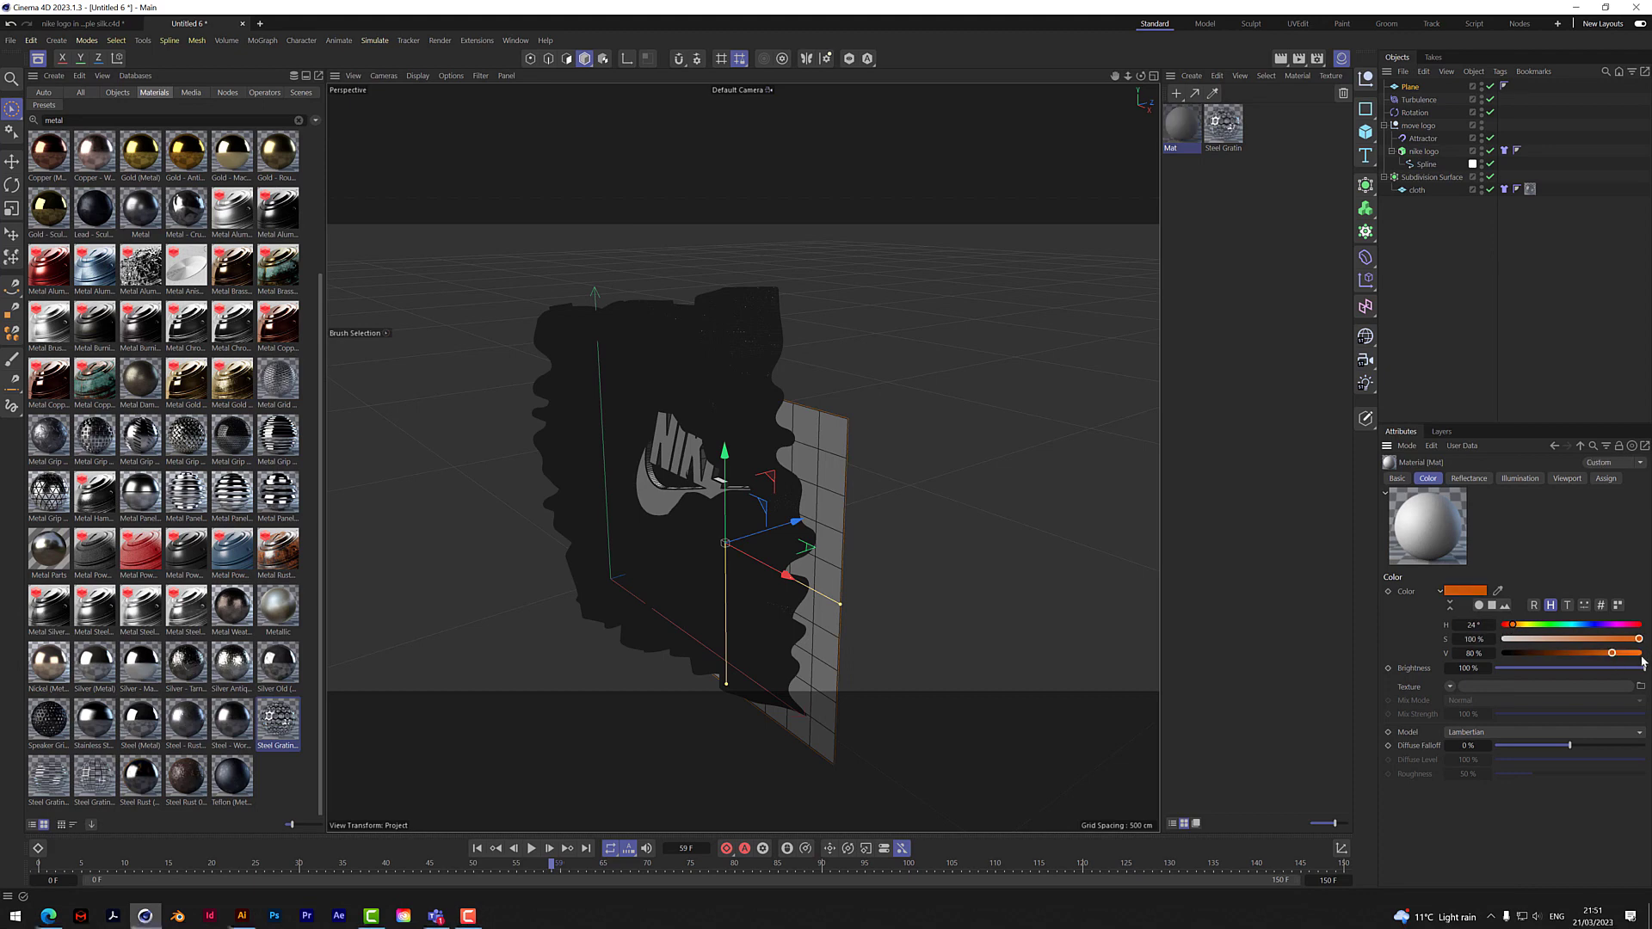
click(1641, 654)
drag(1514, 625, 1511, 626)
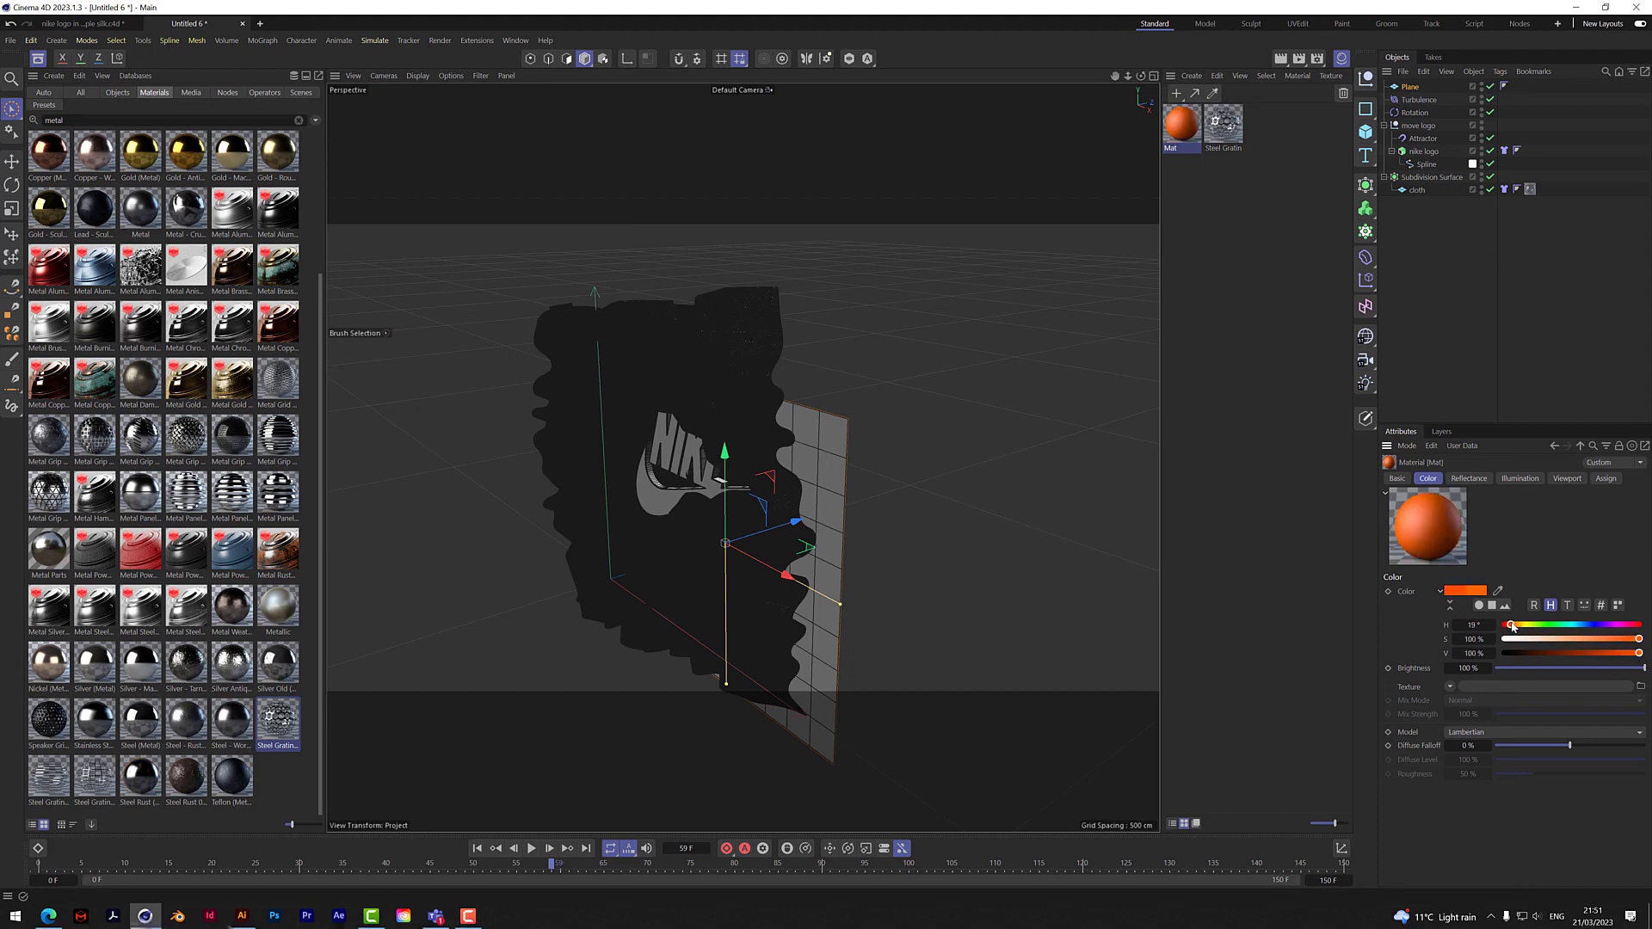
drag(1422, 96, 1415, 88)
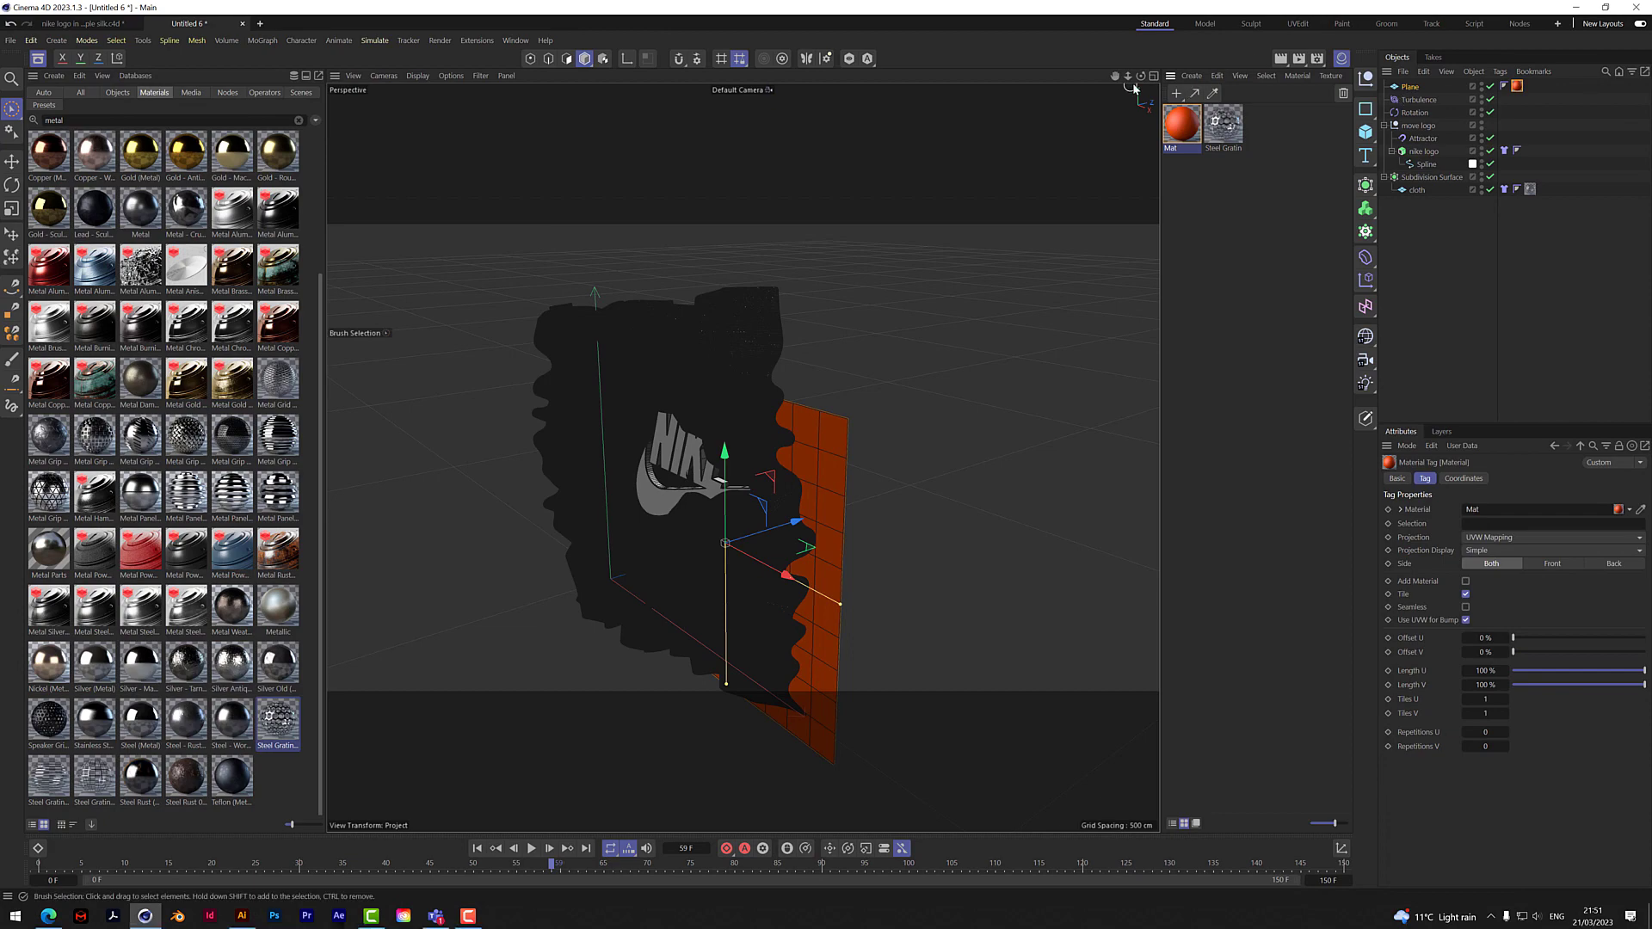
Step: Raise the backdrop plane behind the logo and enlarge it to about 672 cm wide and 514 cm high
drag(1133, 86, 1261, 11)
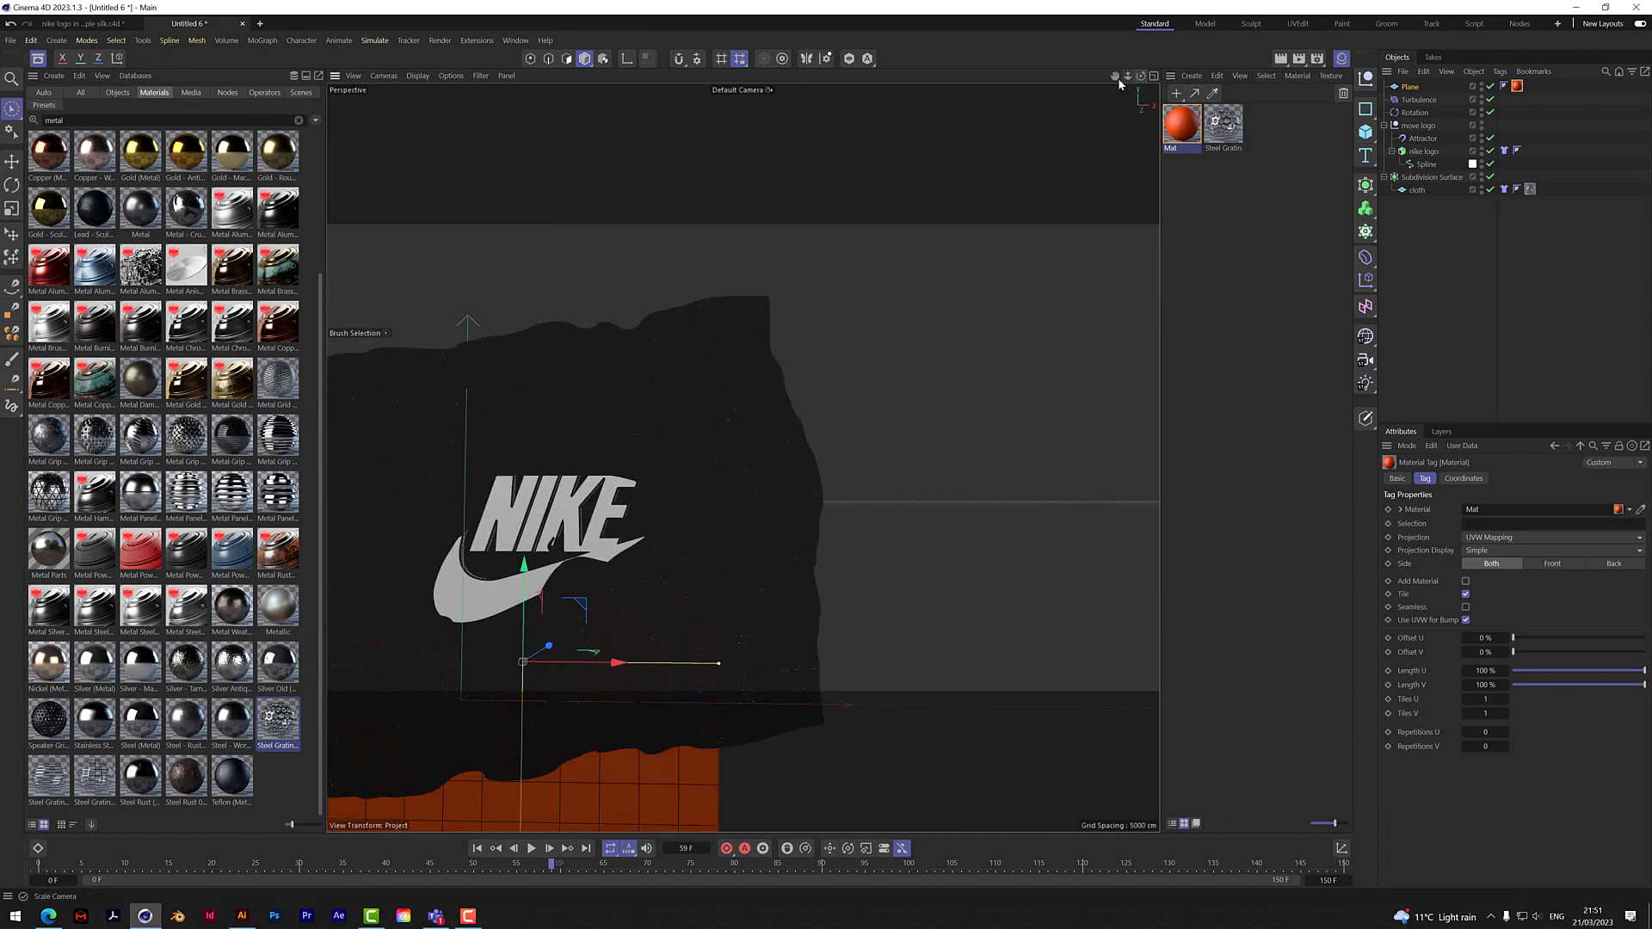
scroll(703, 487, up, 7)
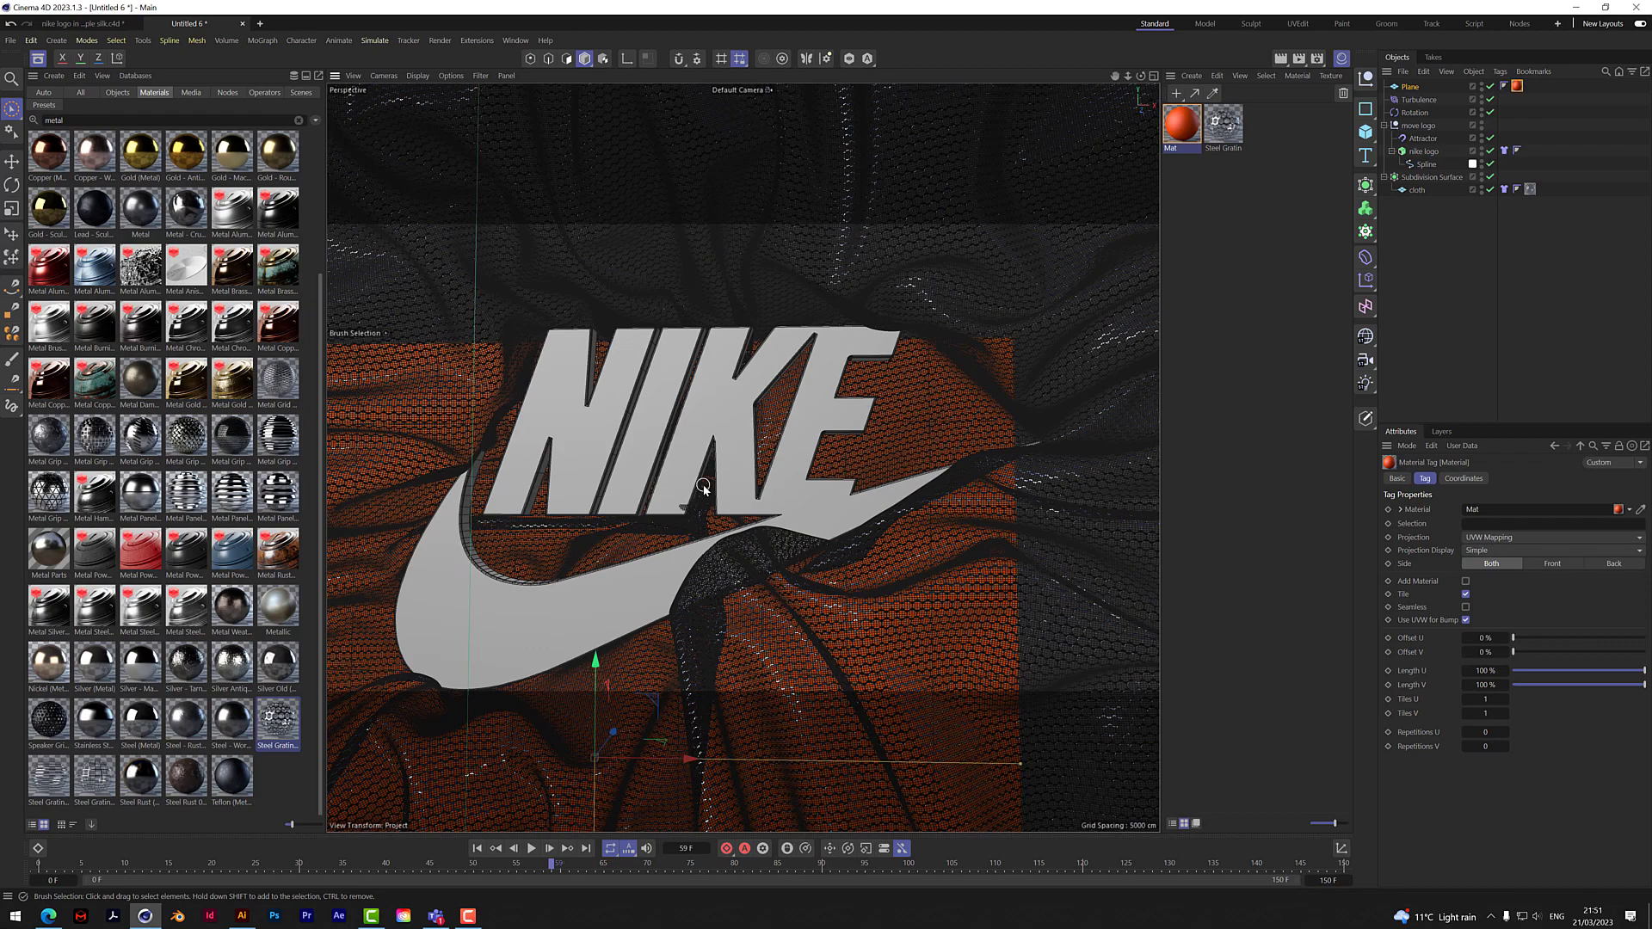
scroll(702, 486, up, 3)
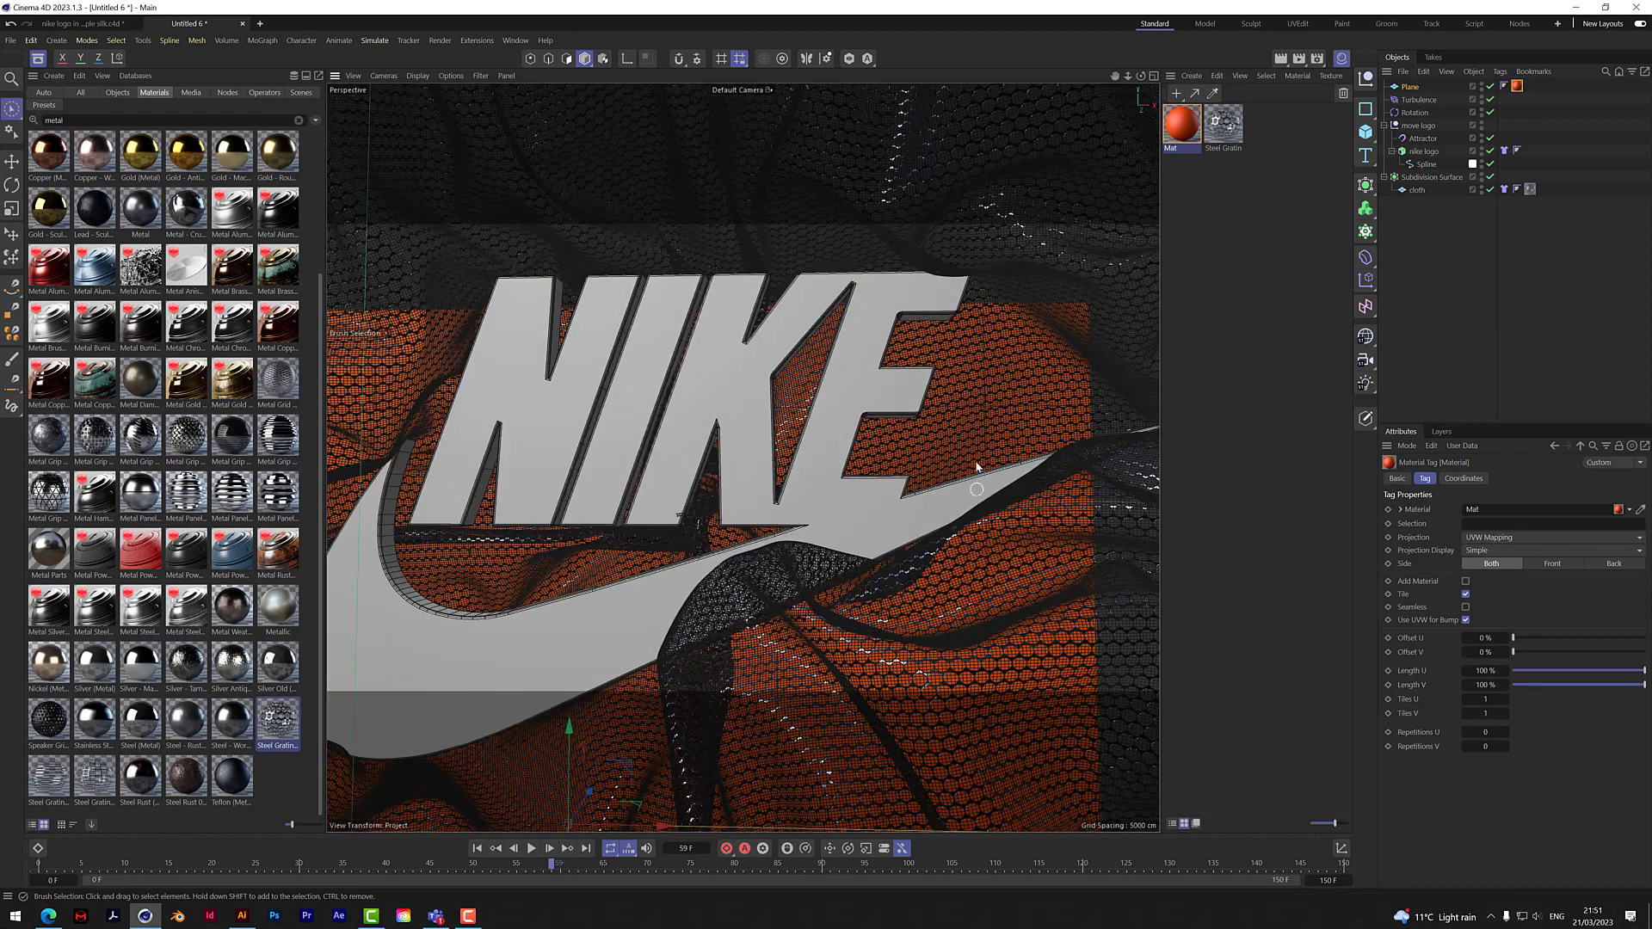
scroll(969, 448, up, 5)
scroll(895, 392, down, 5)
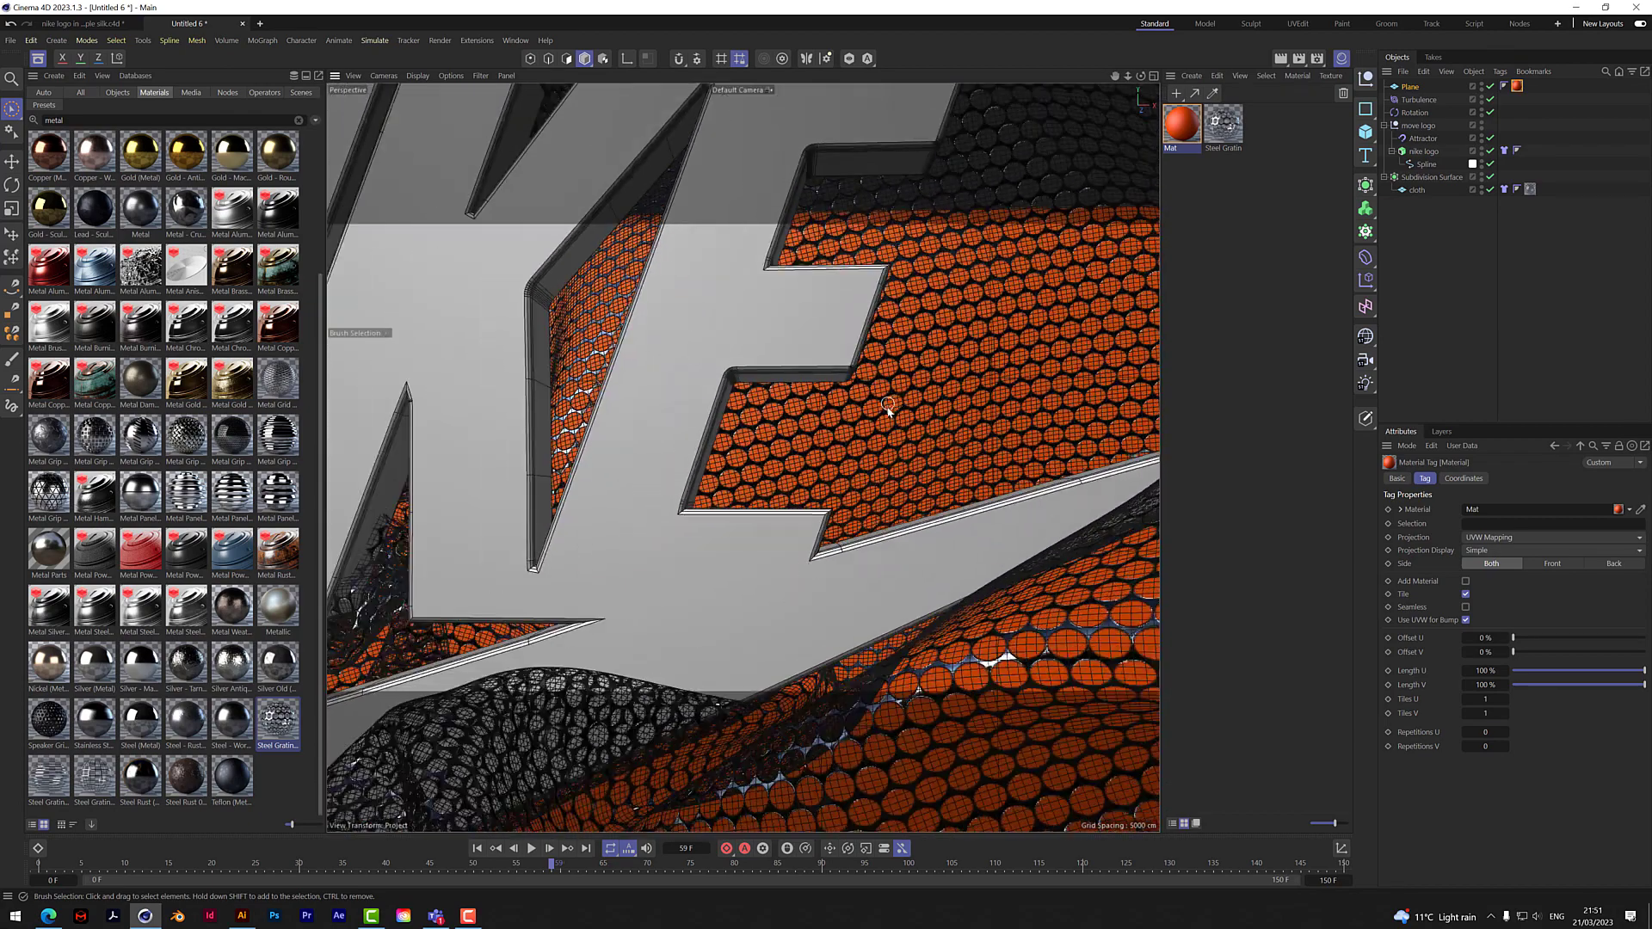
scroll(894, 392, down, 10)
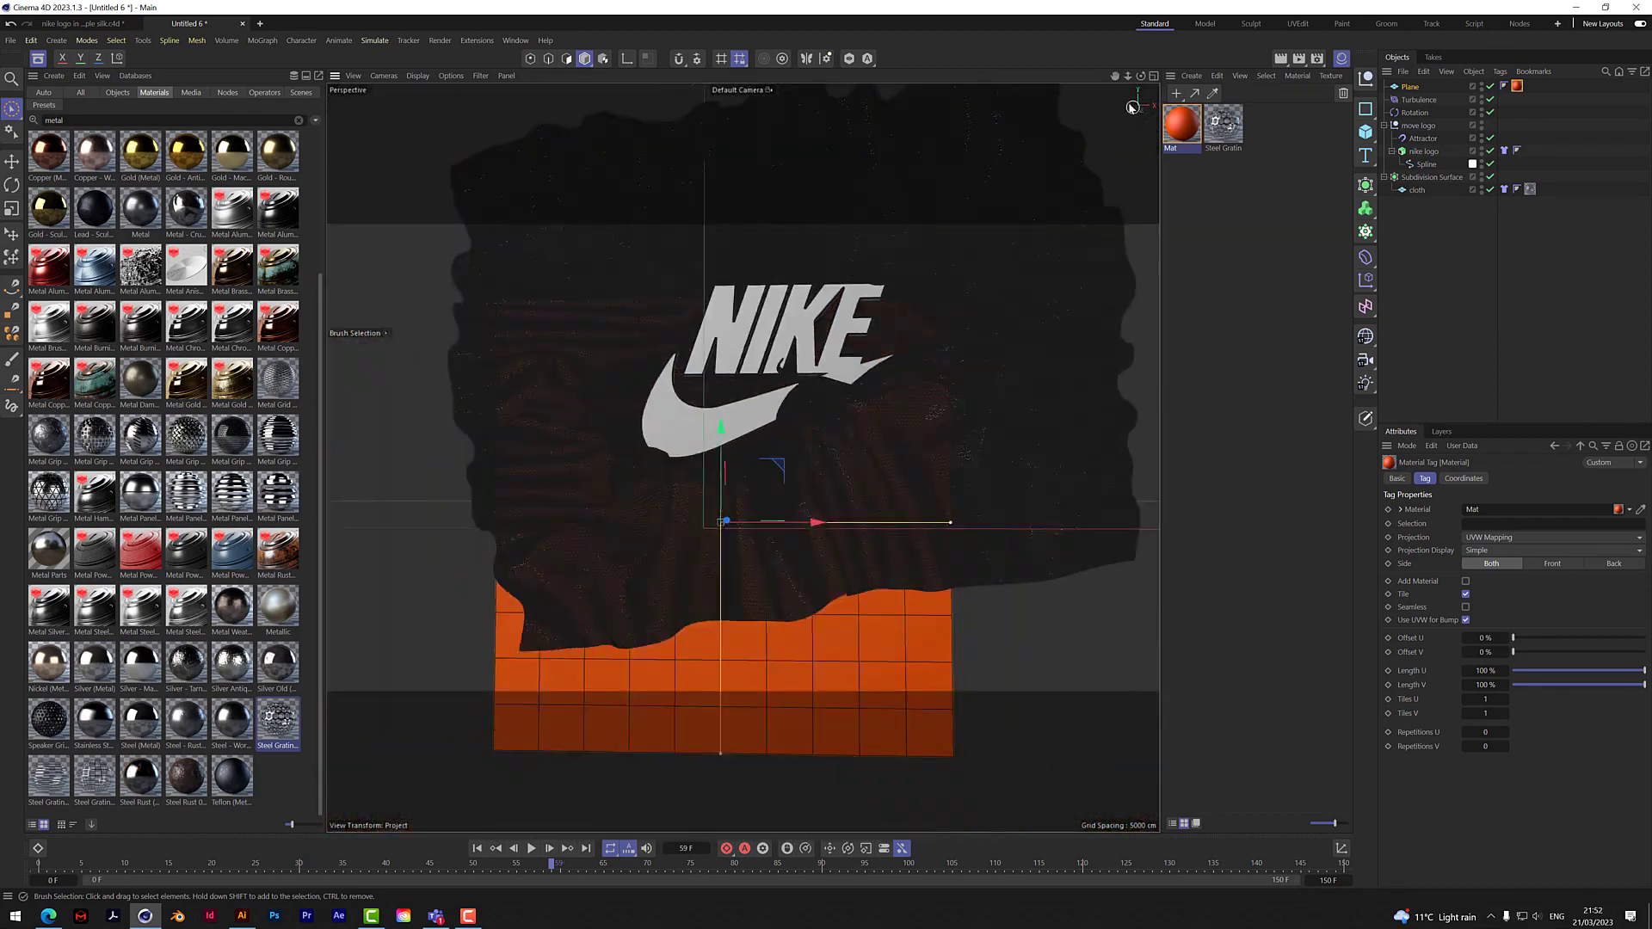
drag(1117, 77, 1119, 81)
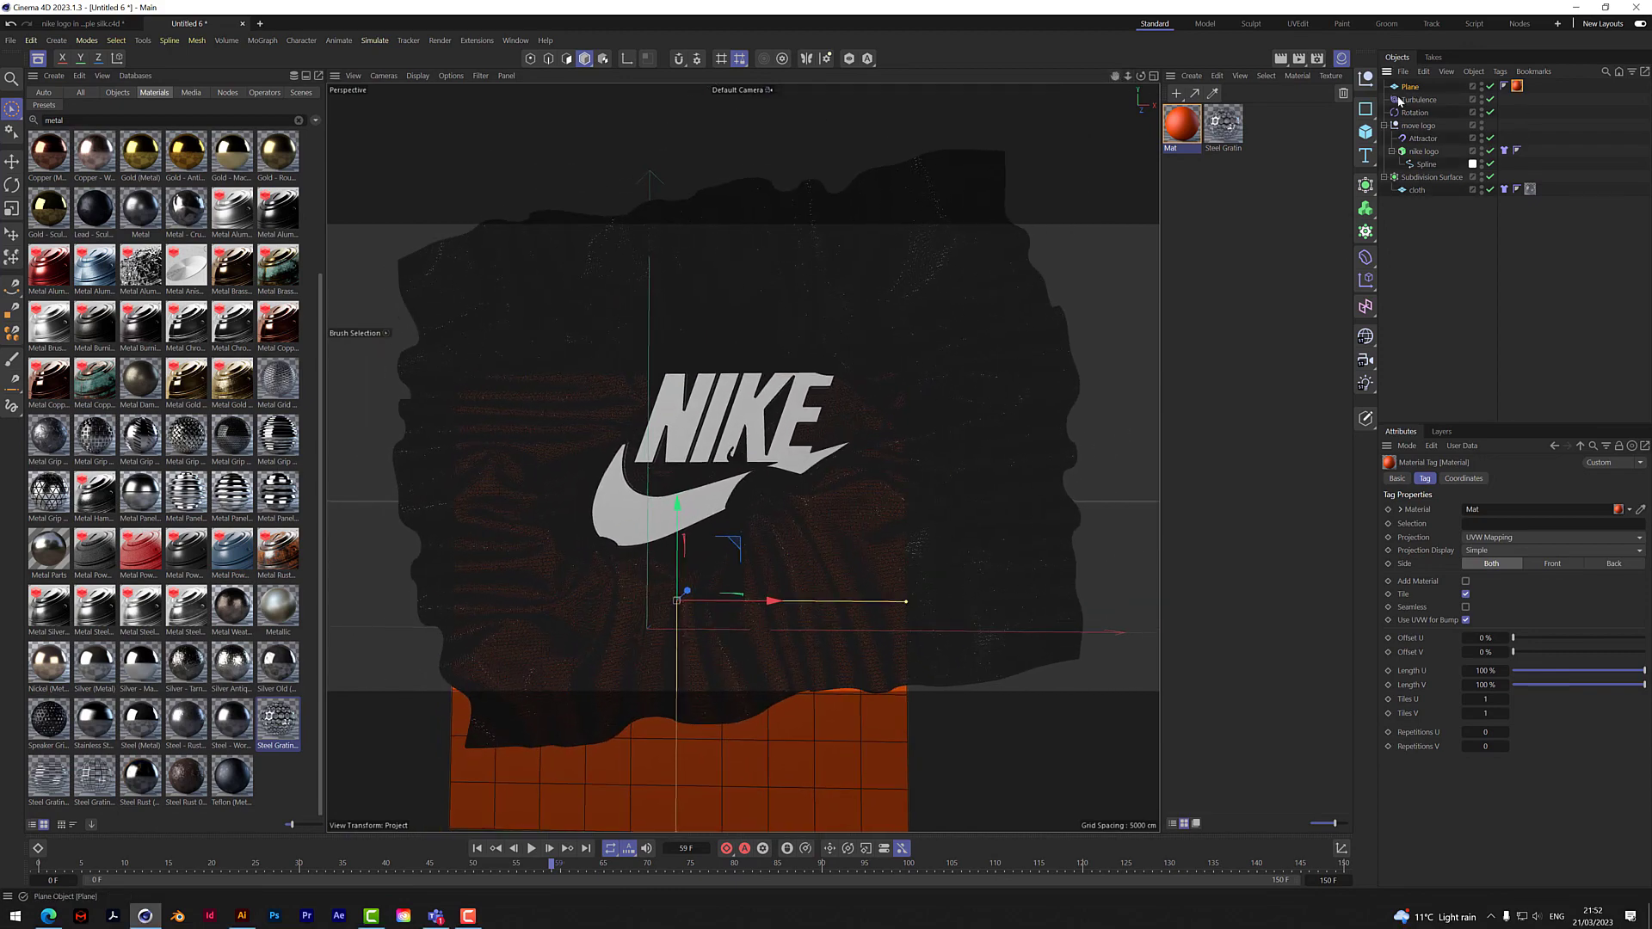
click(1401, 89)
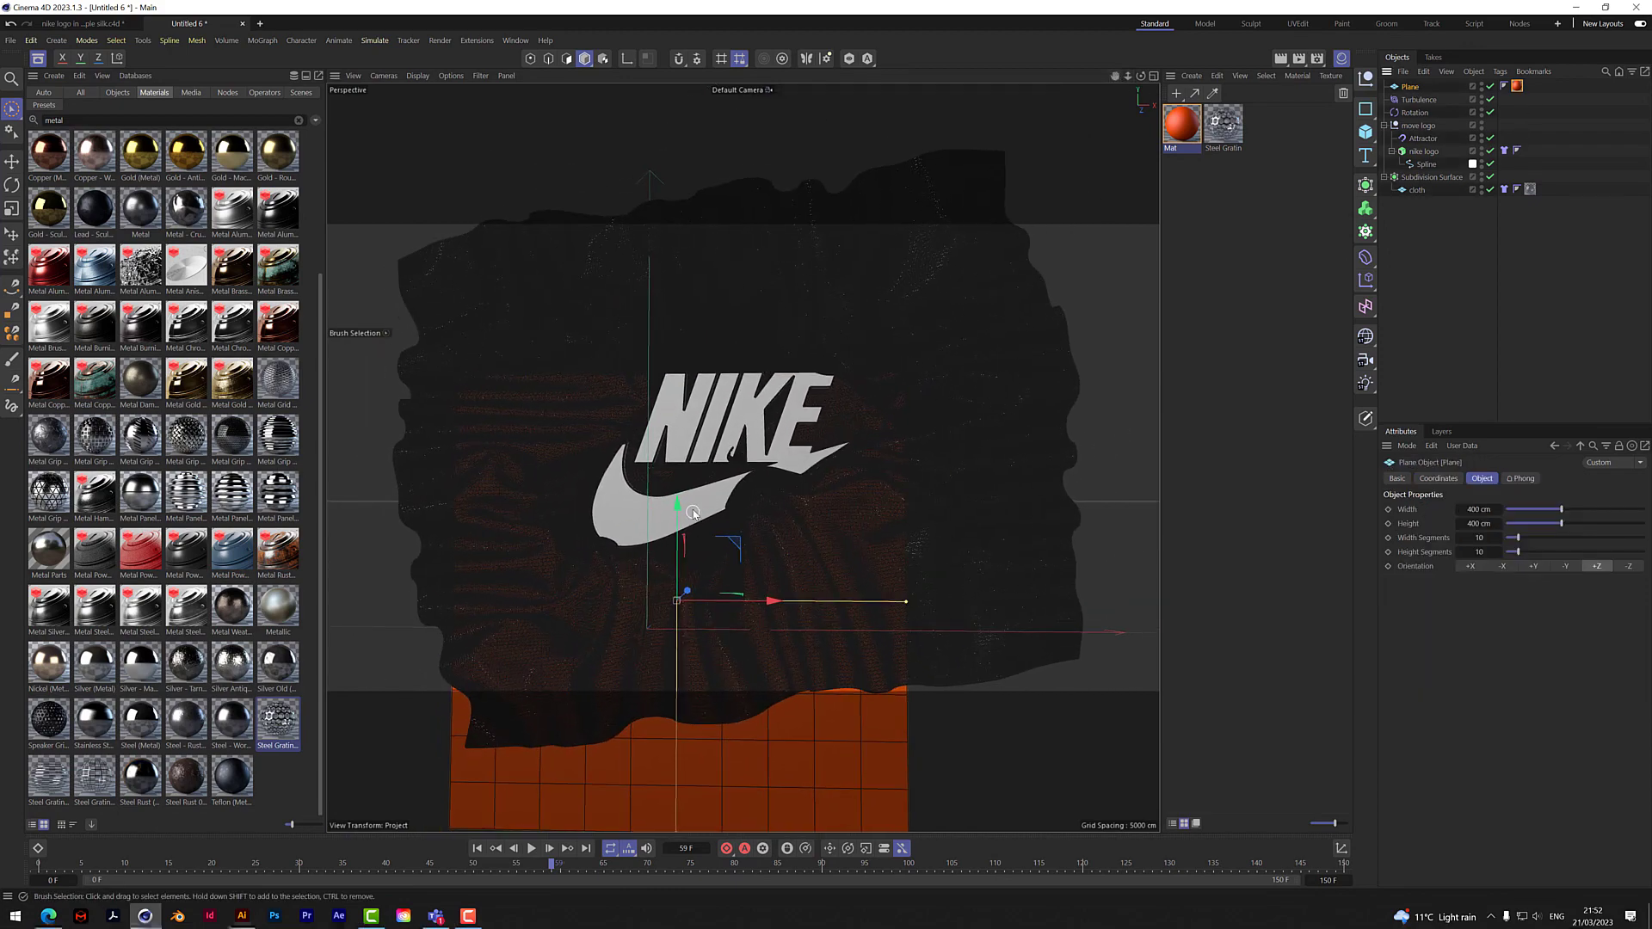
drag(696, 511, 698, 344)
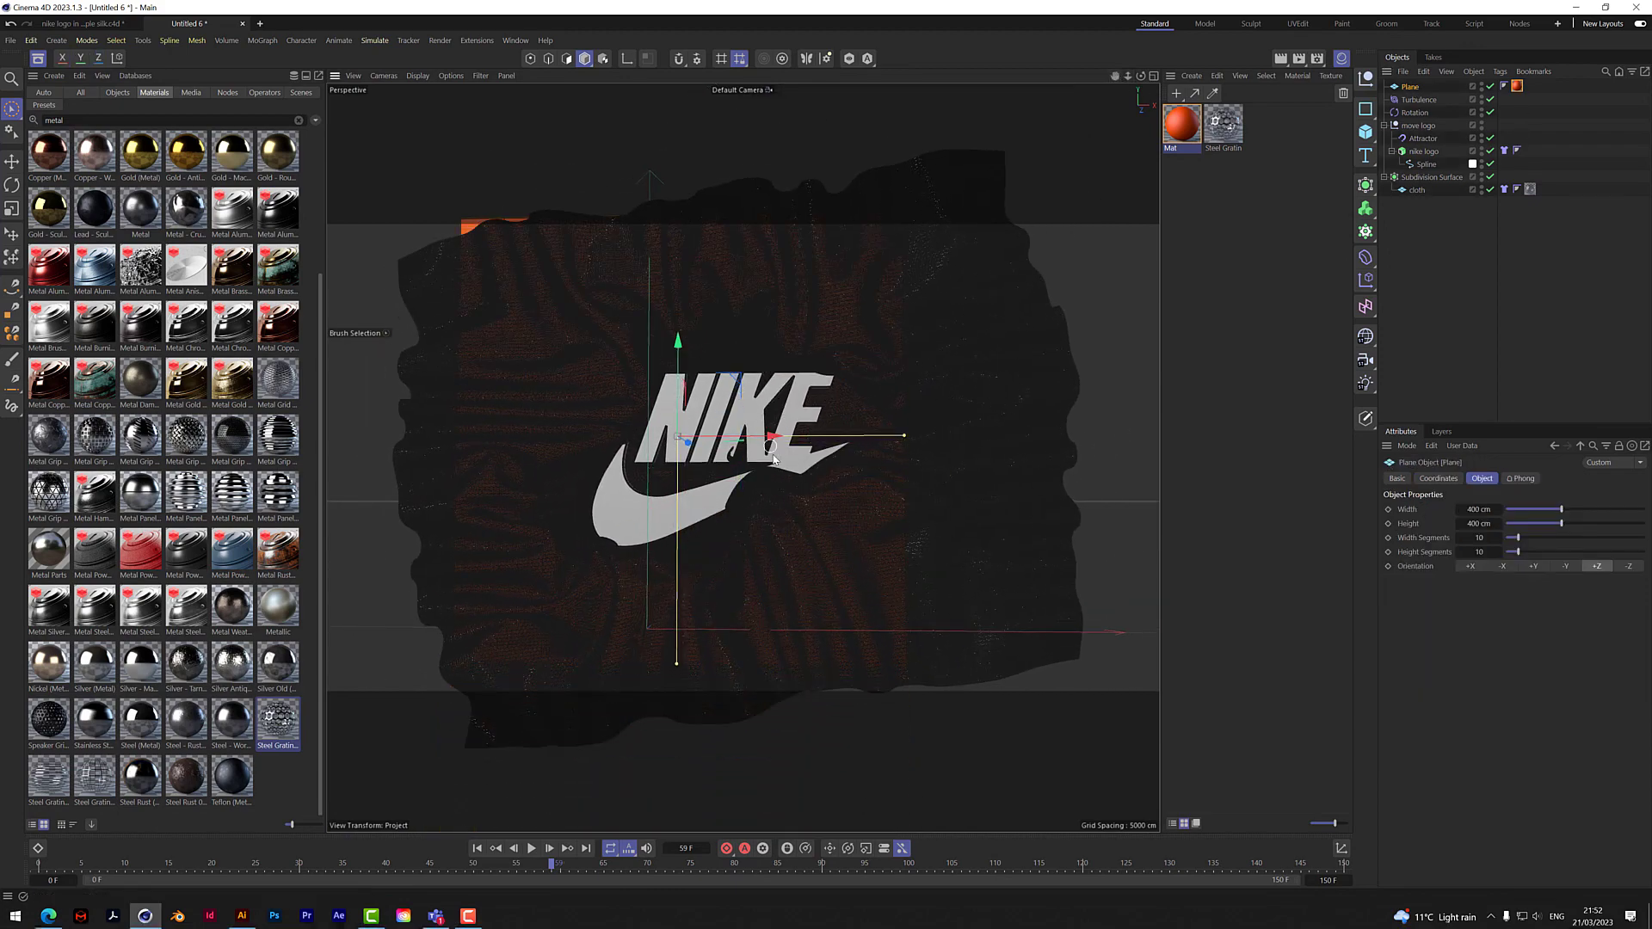
drag(817, 455, 1104, 435)
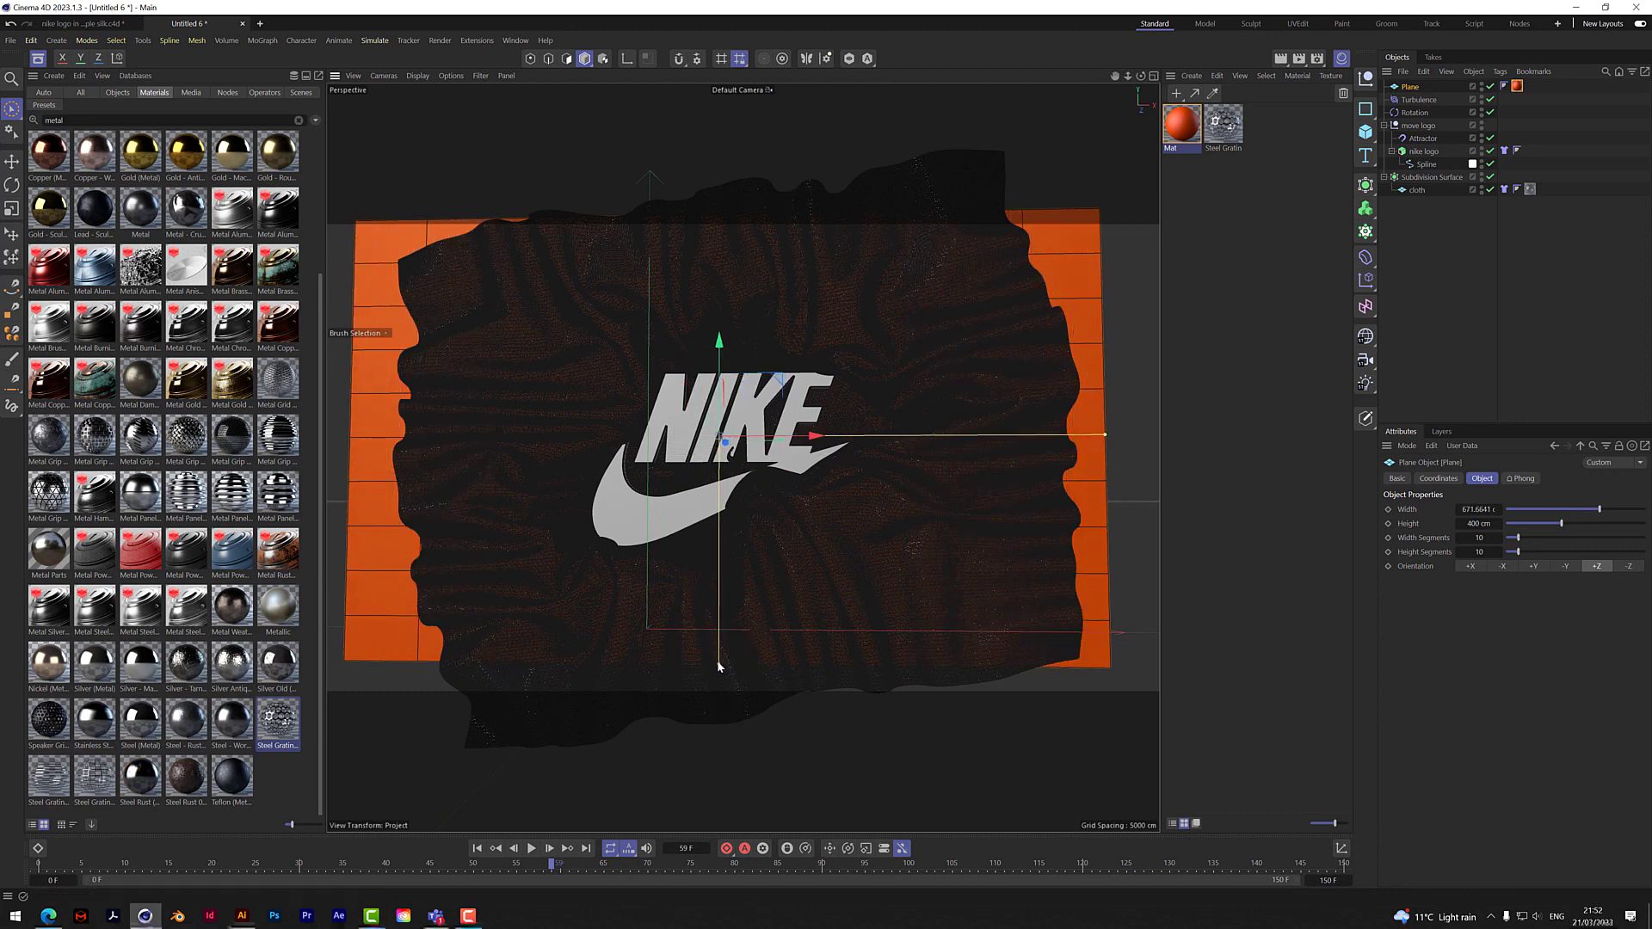
drag(716, 659, 720, 730)
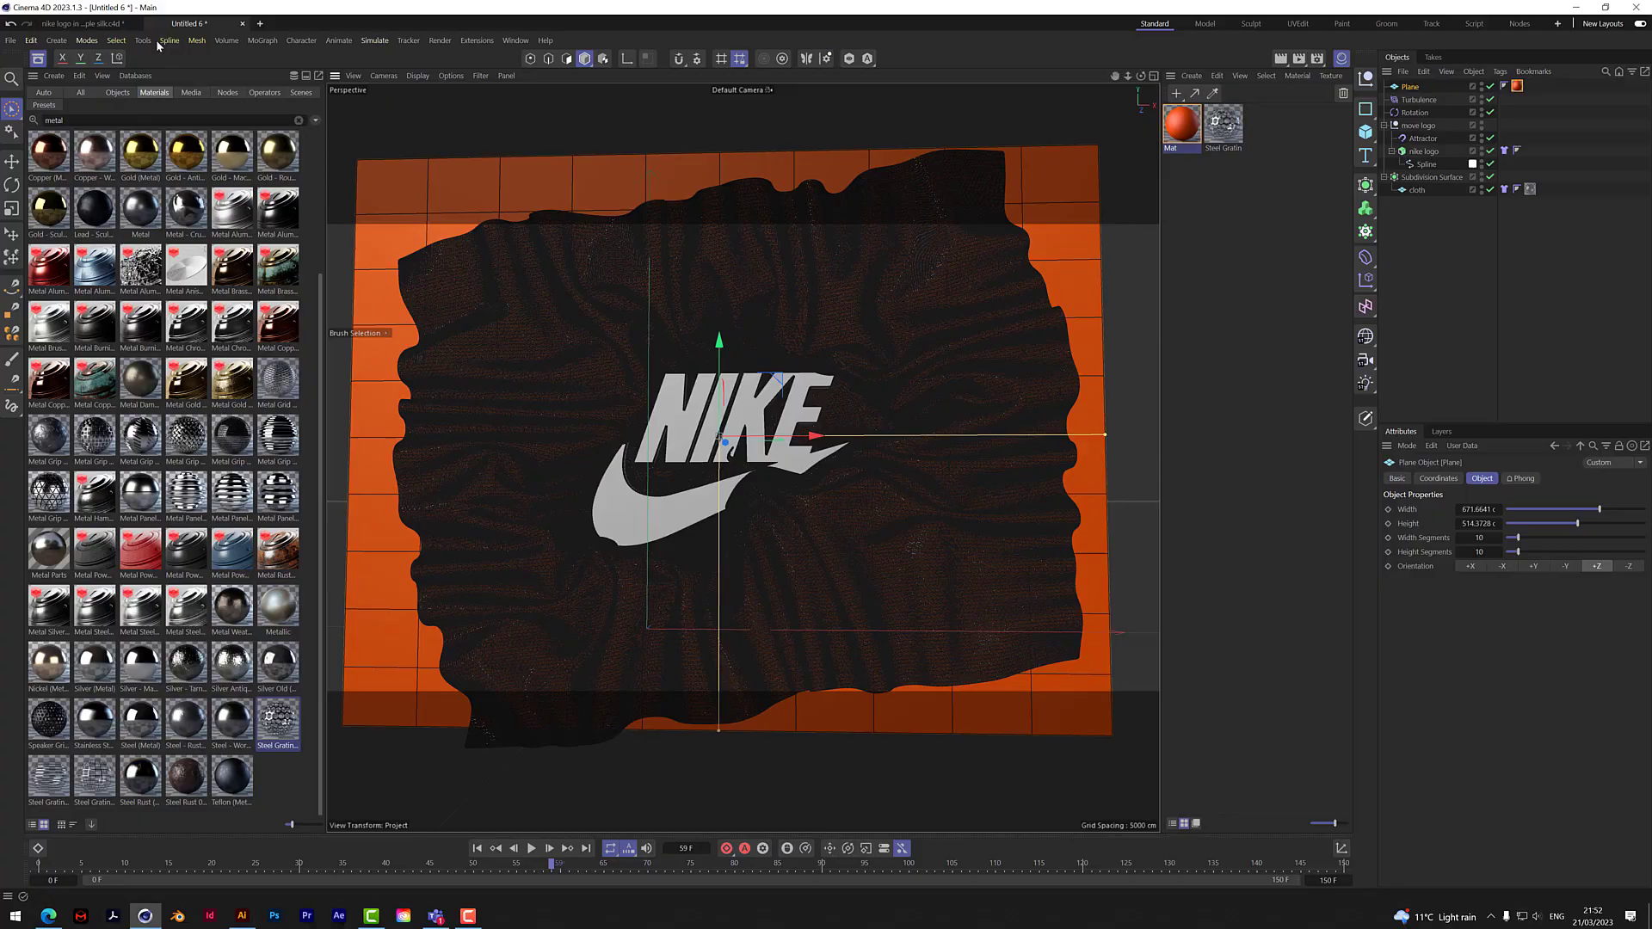
Step: Search the assets for hdri, create a material from the studio021 image and apply it to a new Sky object
click(37, 60)
drag(1127, 76, 1145, 120)
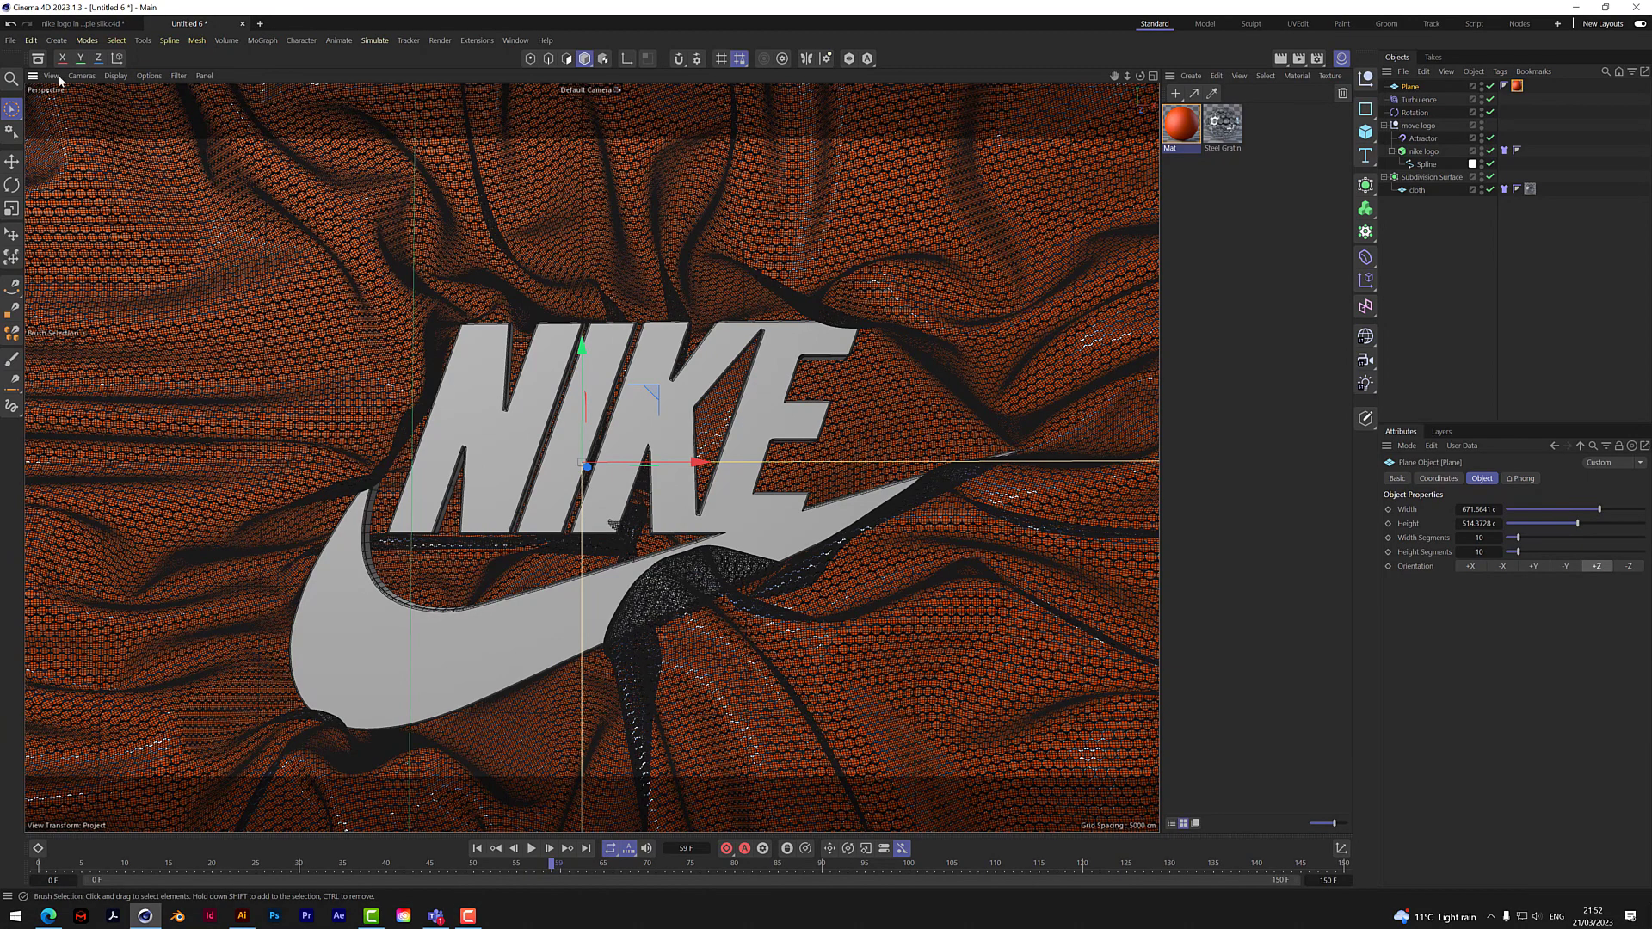
click(38, 58)
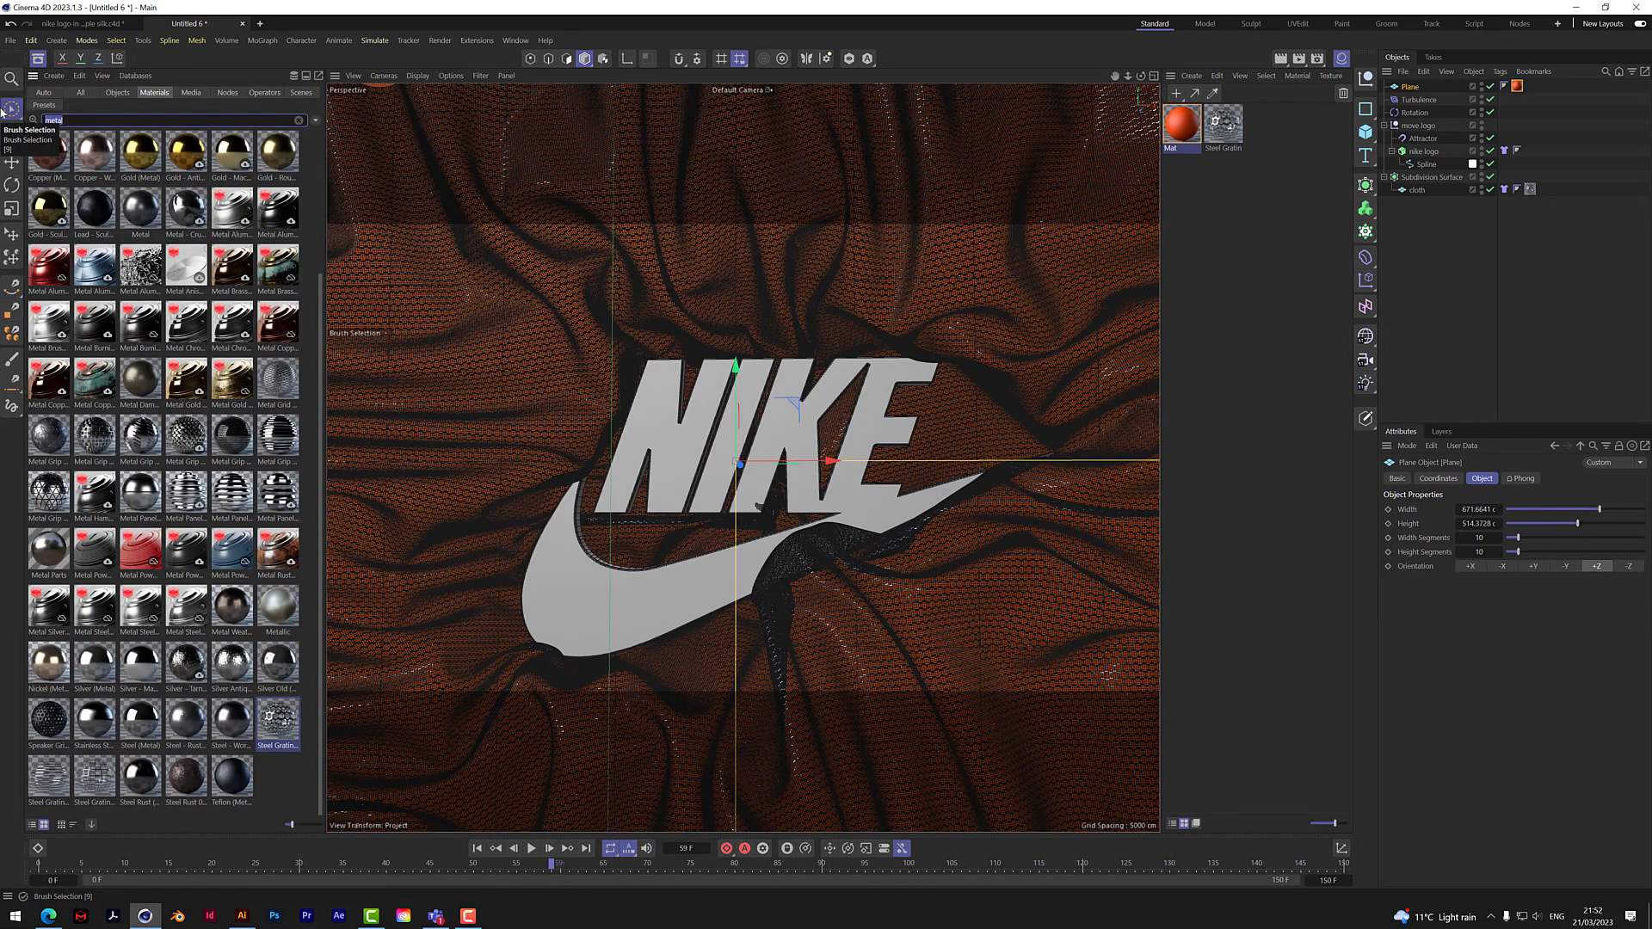
text(hdri)
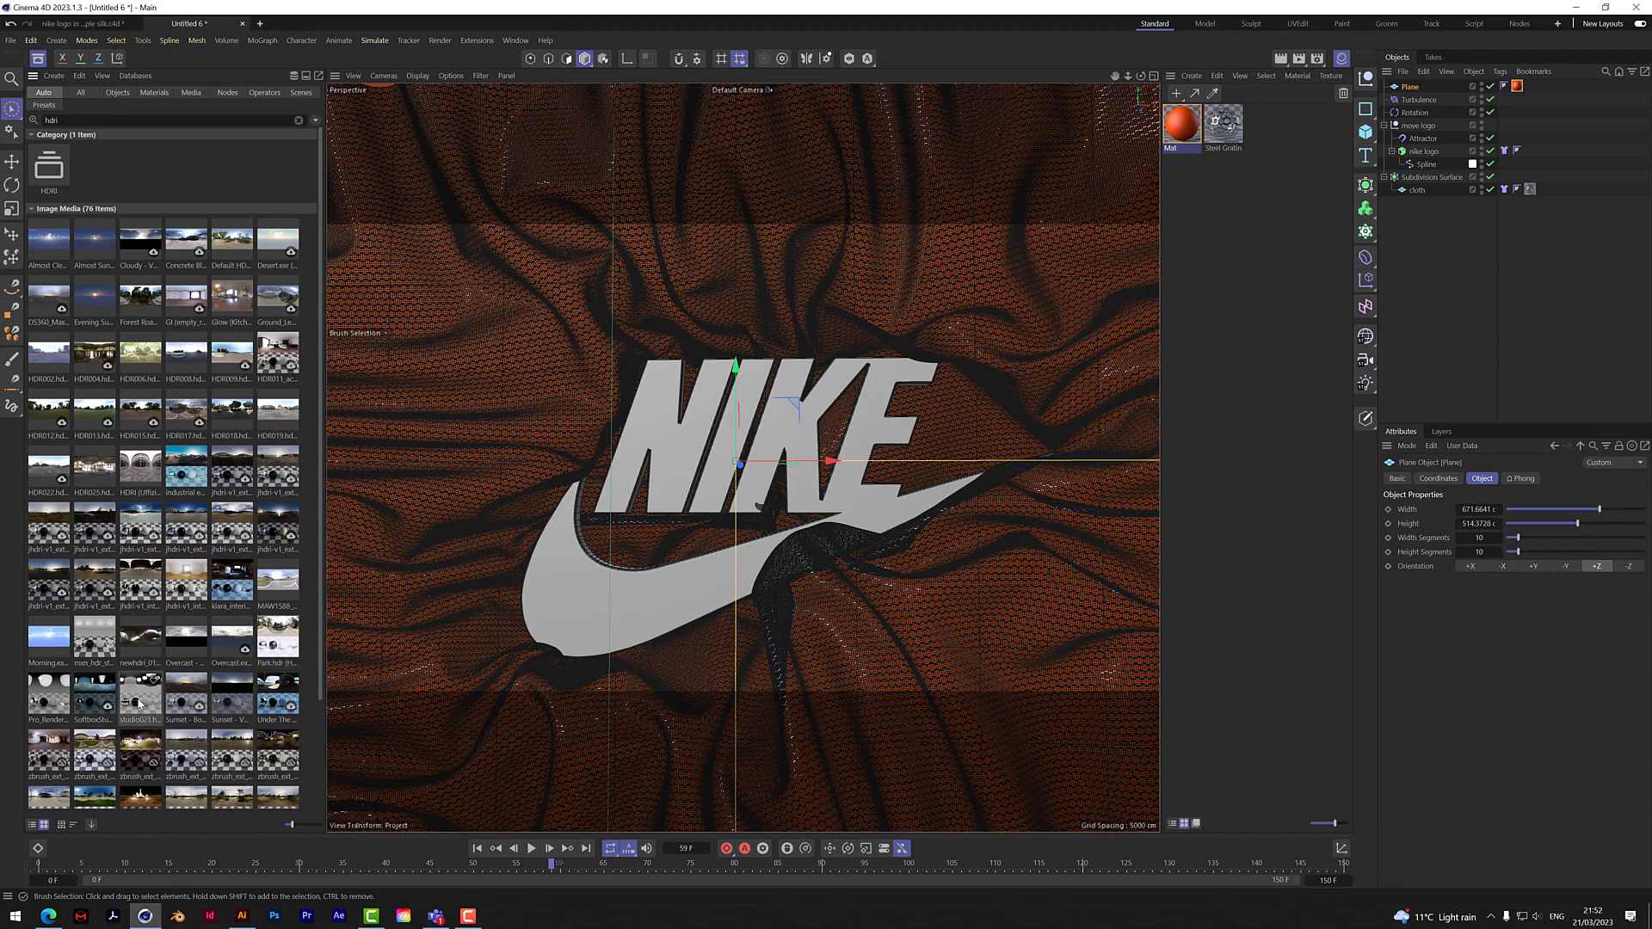
drag(146, 697, 1216, 225)
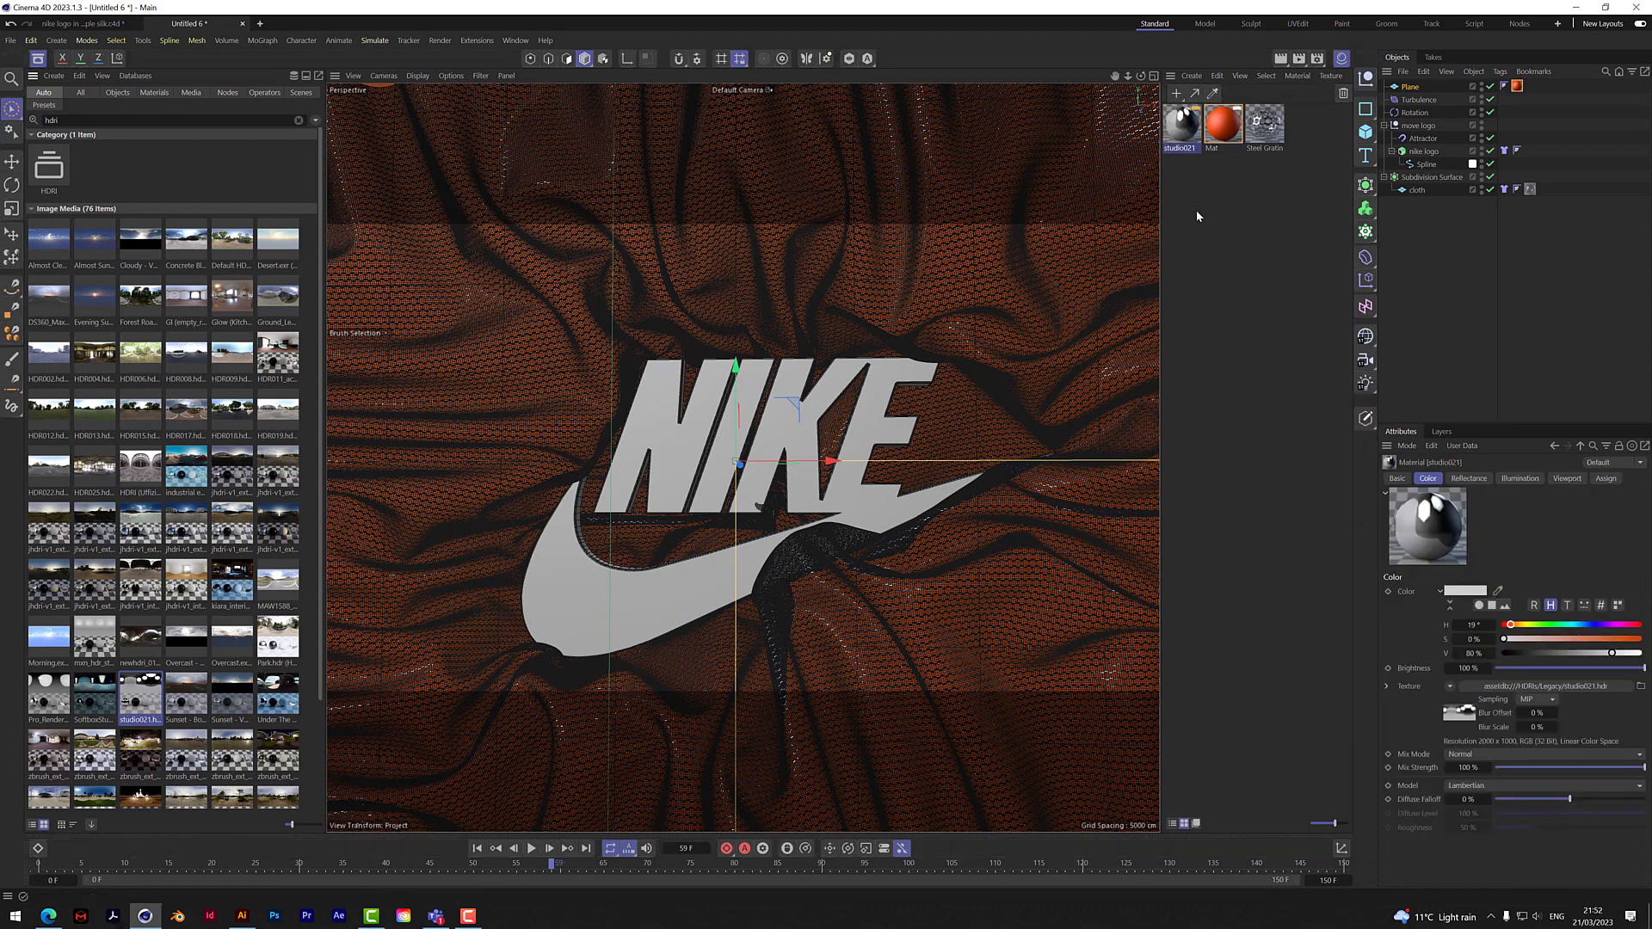
click(1365, 336)
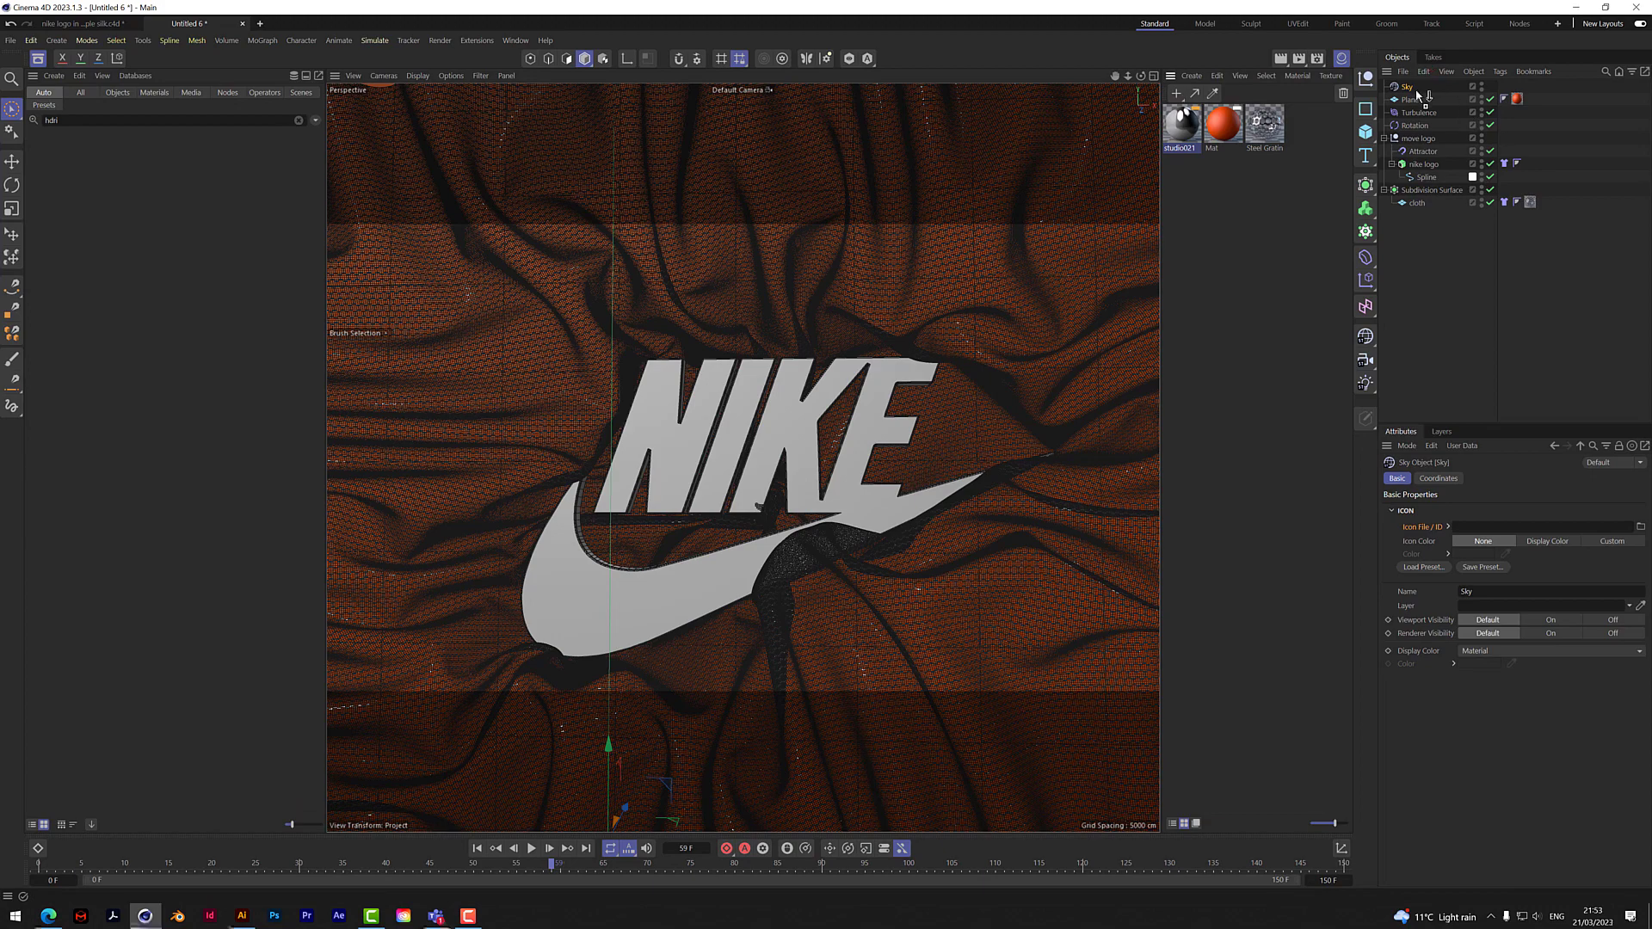
drag(1418, 94, 1411, 87)
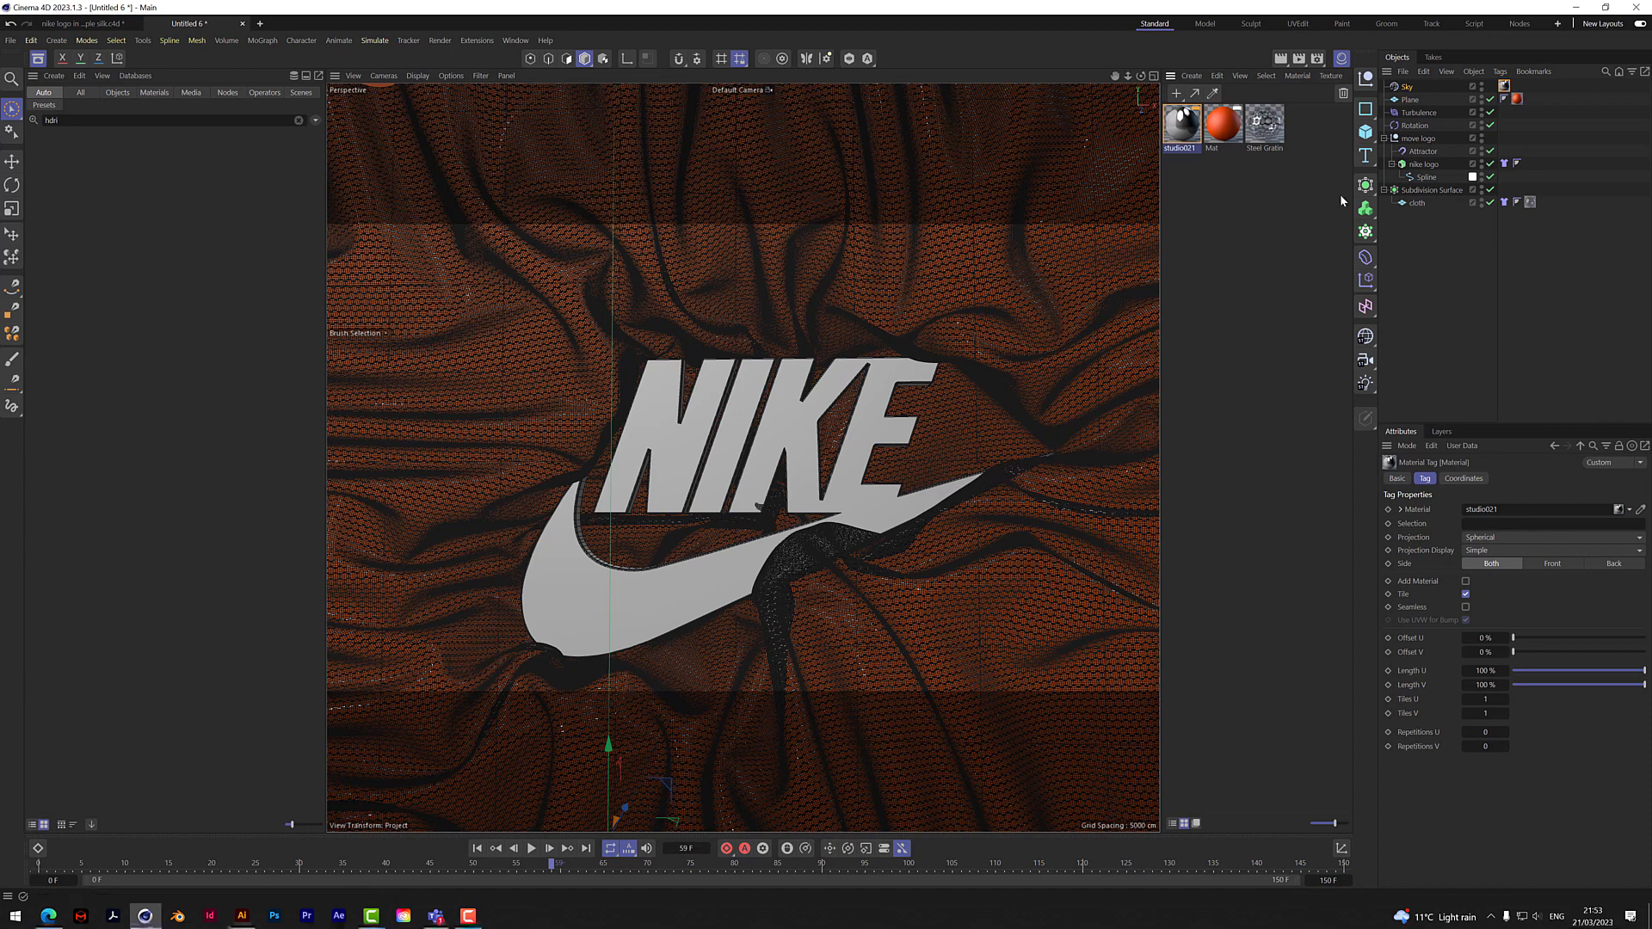
Step: Add a Compositing tag to the Sky and disable Seen by Camera
right_click(1408, 87)
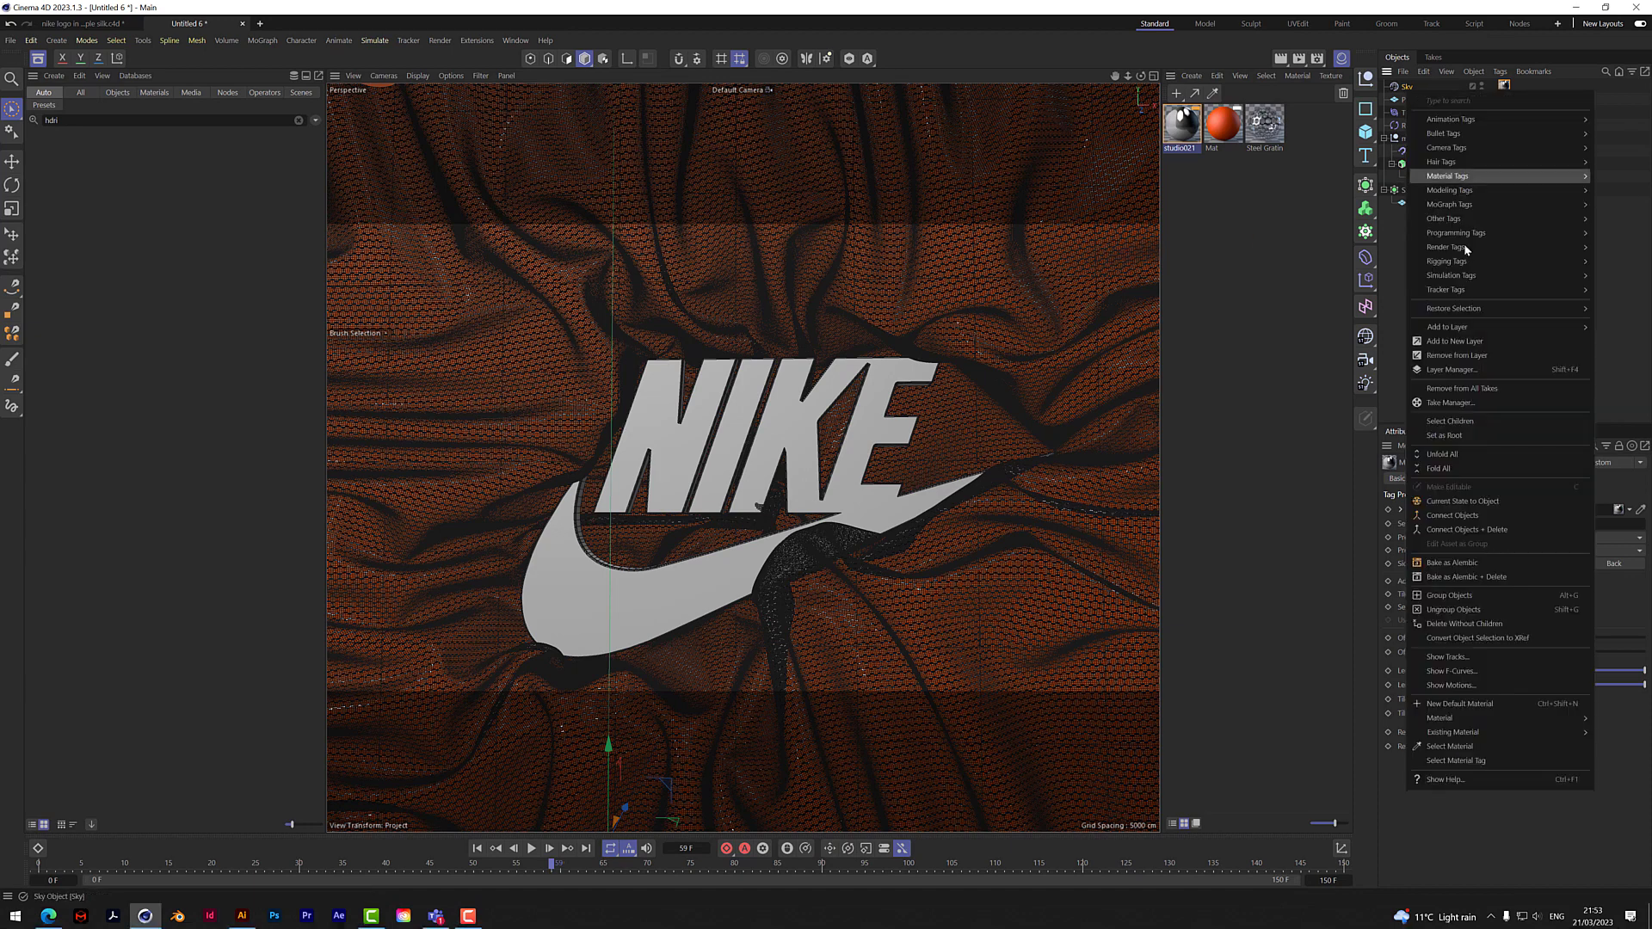
mouse_move(1454, 253)
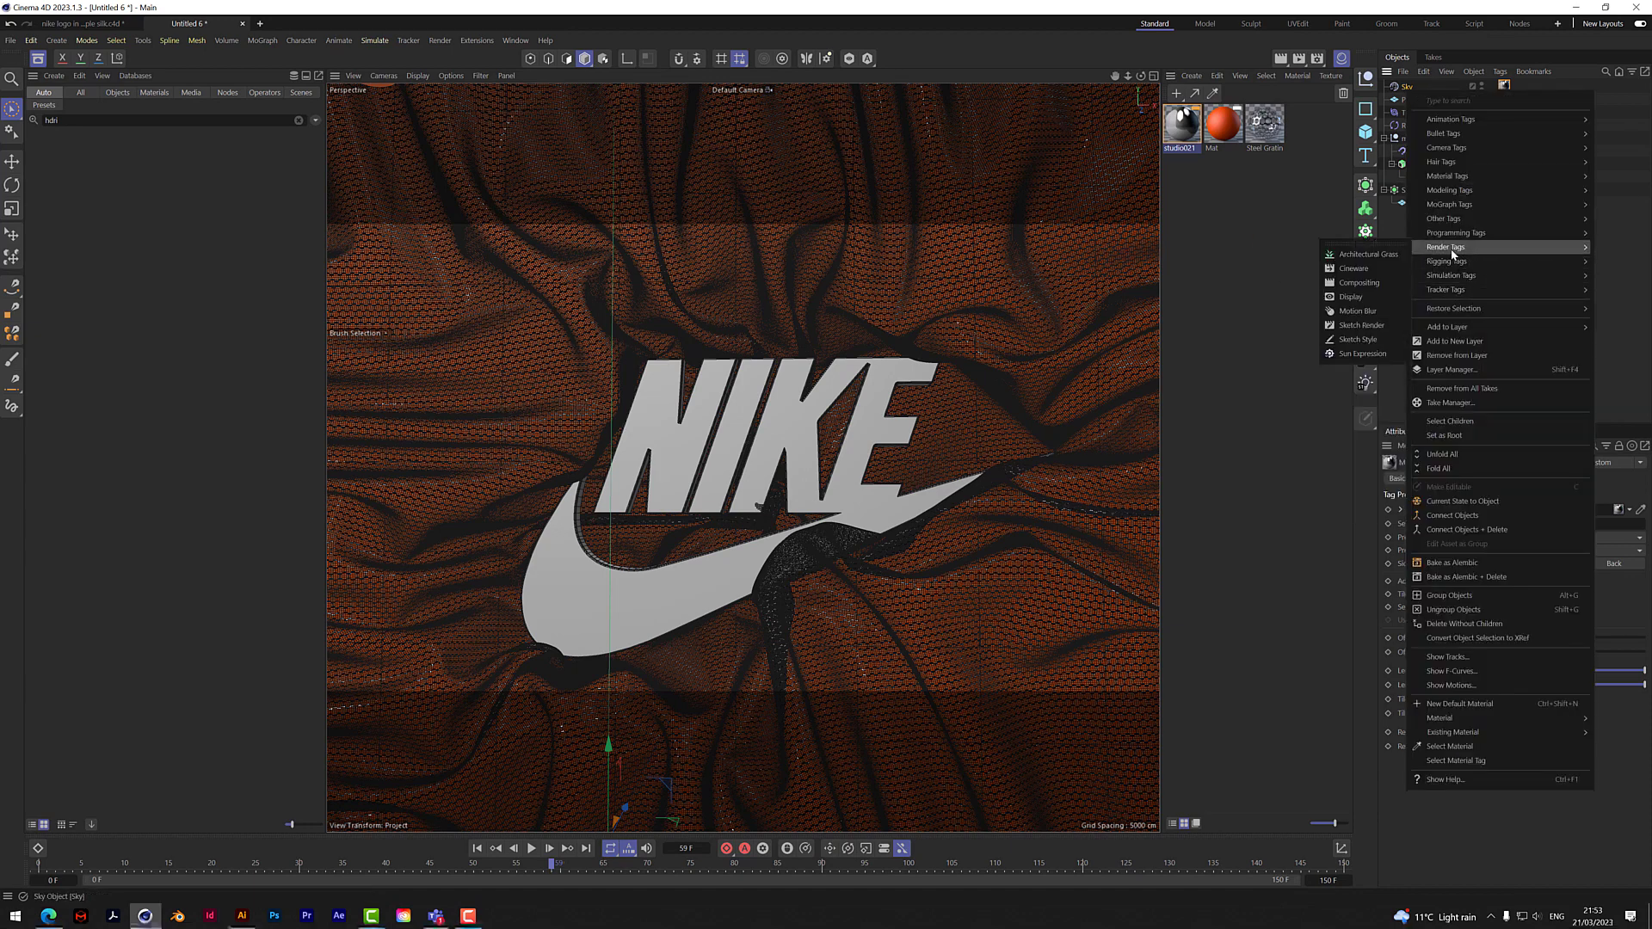
click(1368, 283)
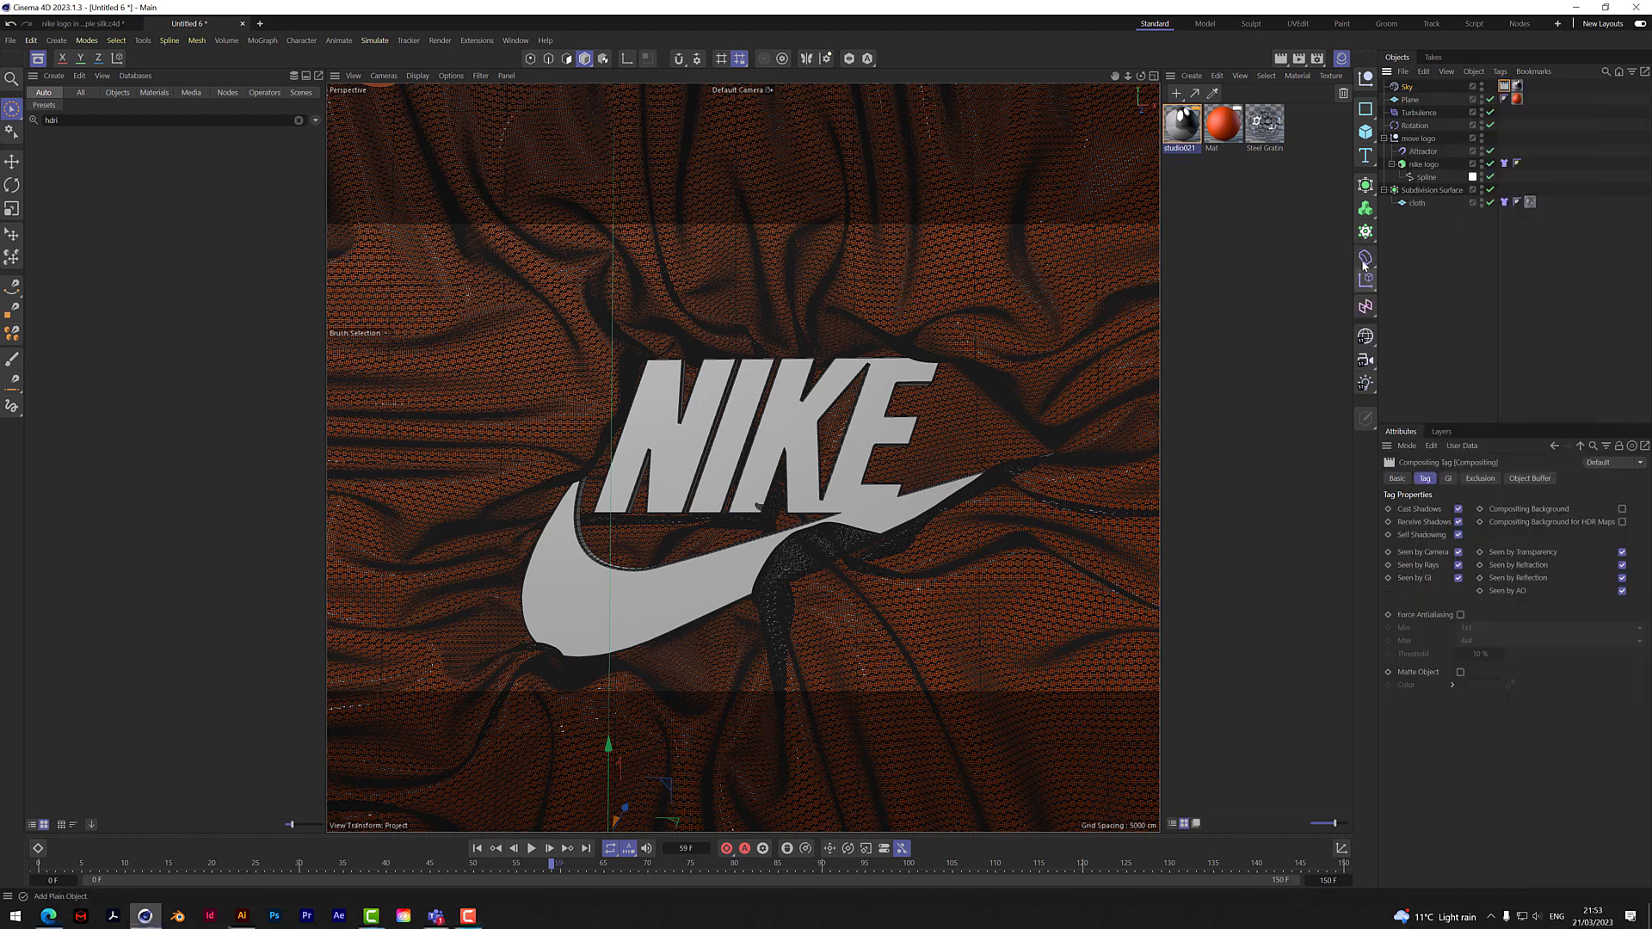
click(1457, 552)
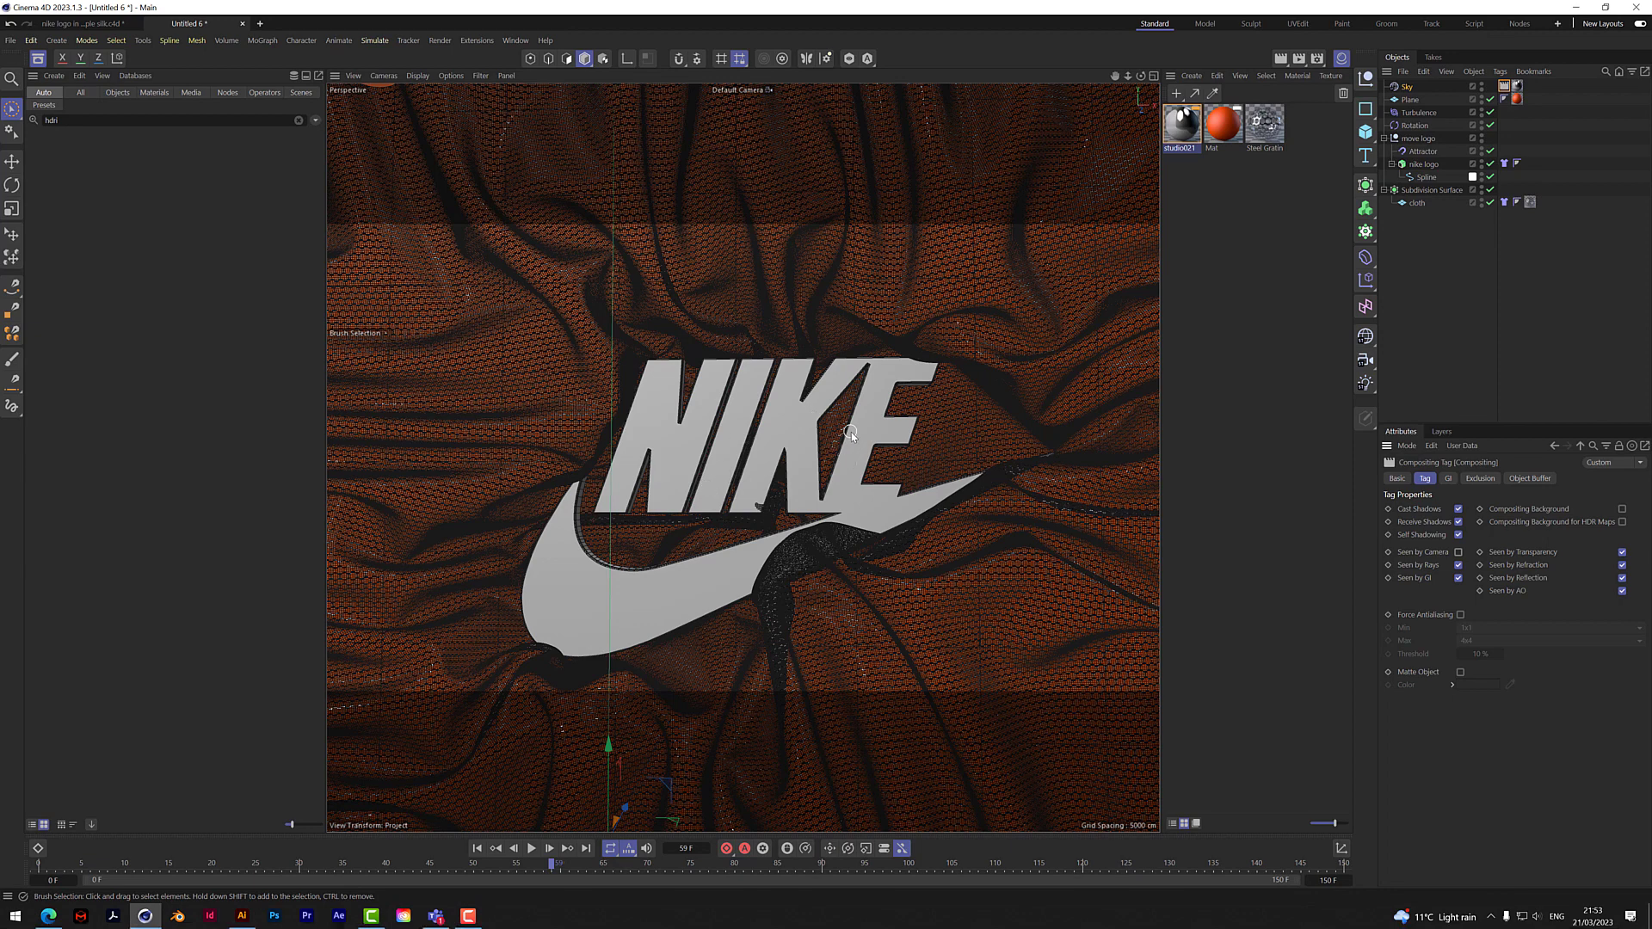
Step: Search the material assets for plastic and apply the Plastic Green - Glossy material to the nike logo
click(71, 120)
text(plastic)
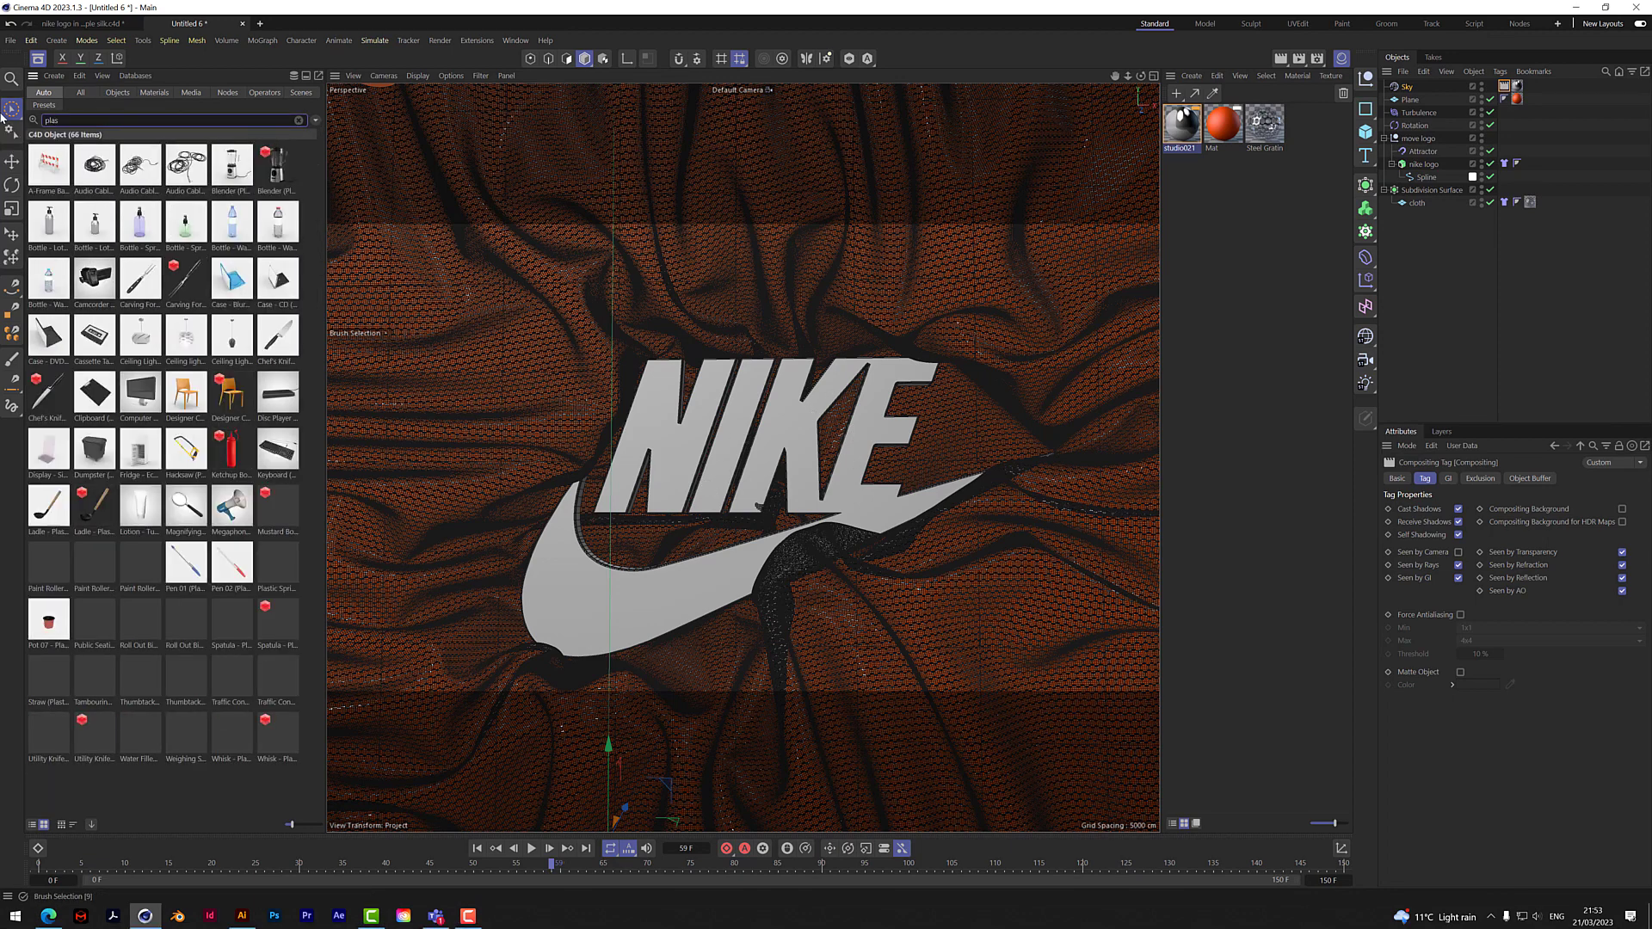
click(154, 92)
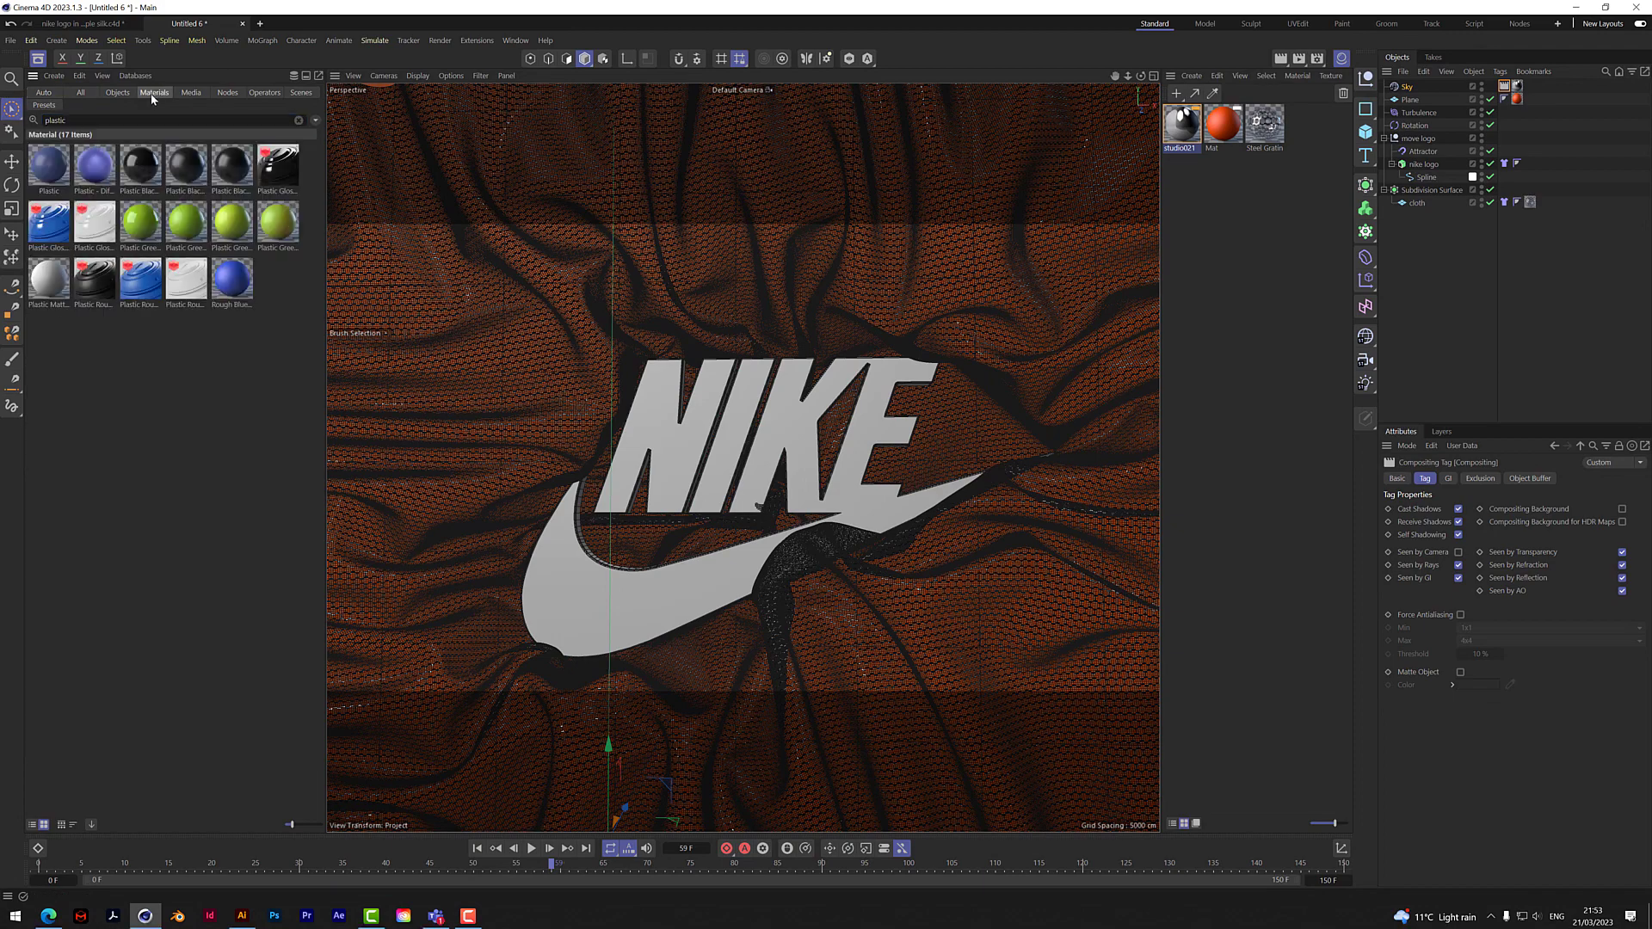
double_click(147, 231)
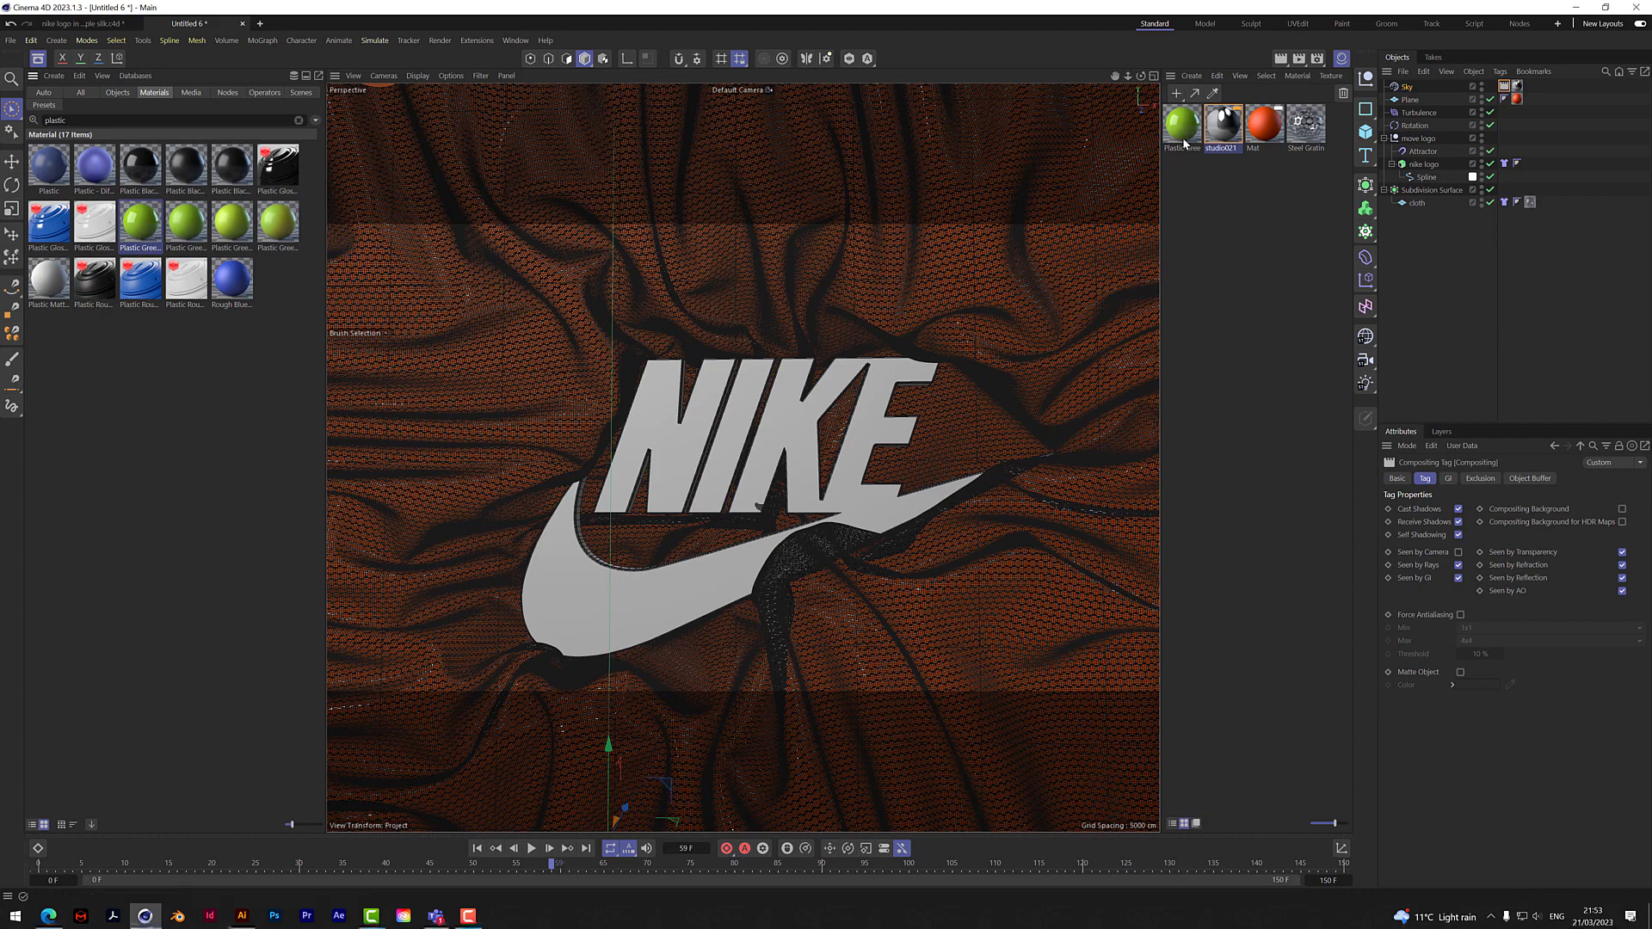
drag(1182, 127, 1424, 164)
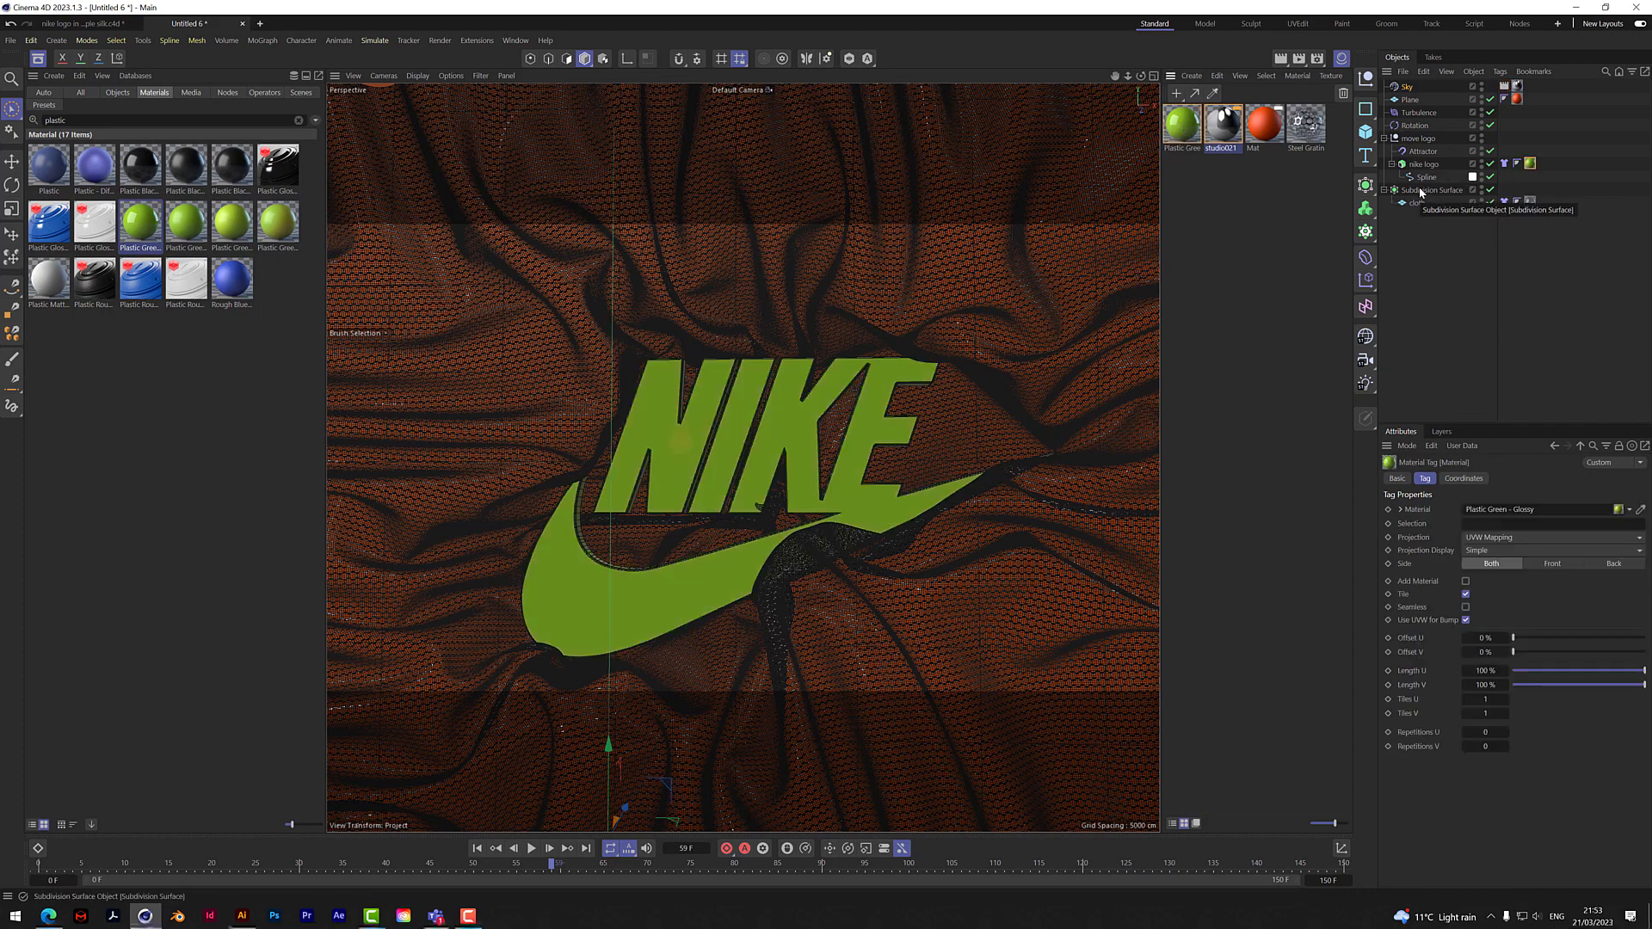
Step: Hide the asset browser and render a preview of the lit logo and cloth in the viewport
click(15, 58)
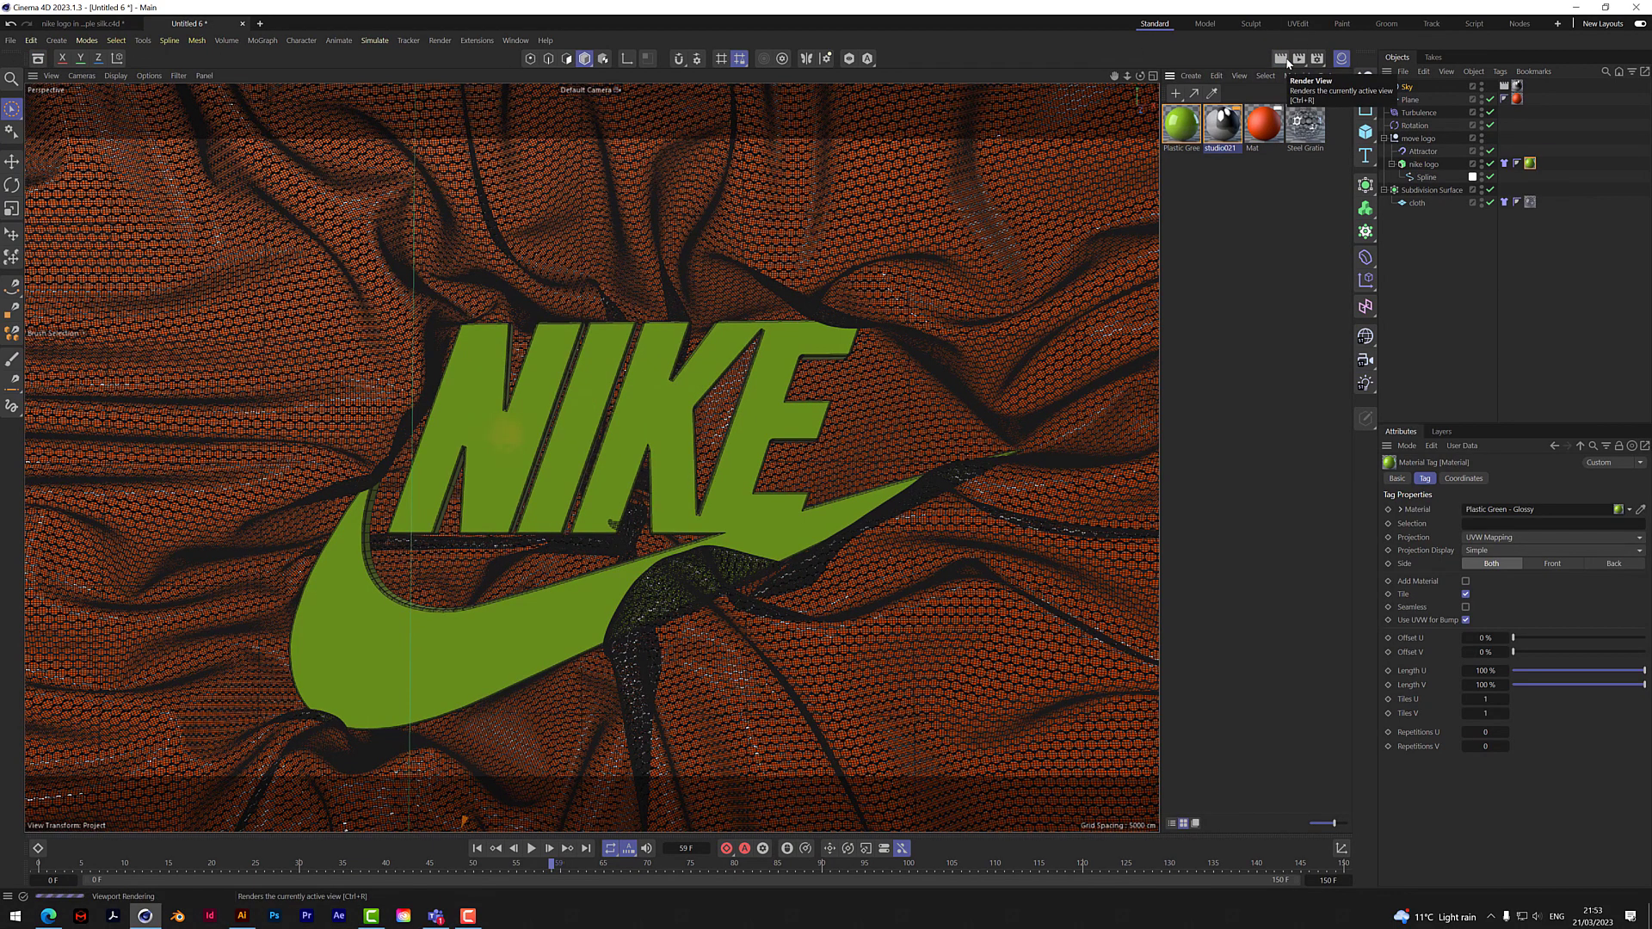
click(1288, 63)
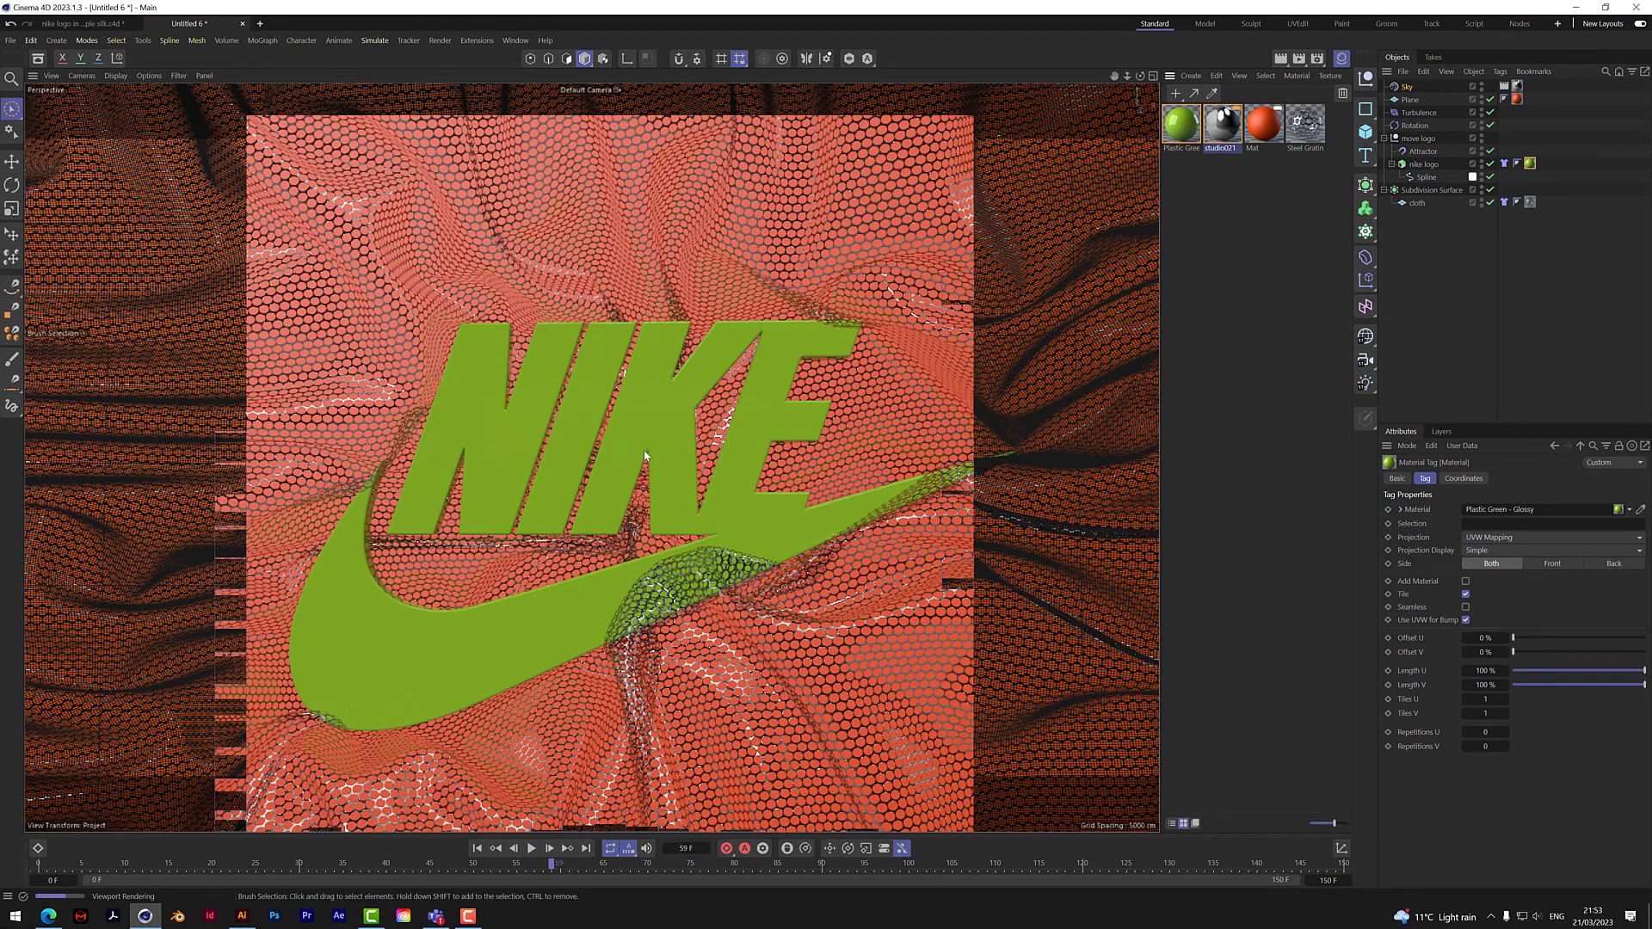
click(1437, 267)
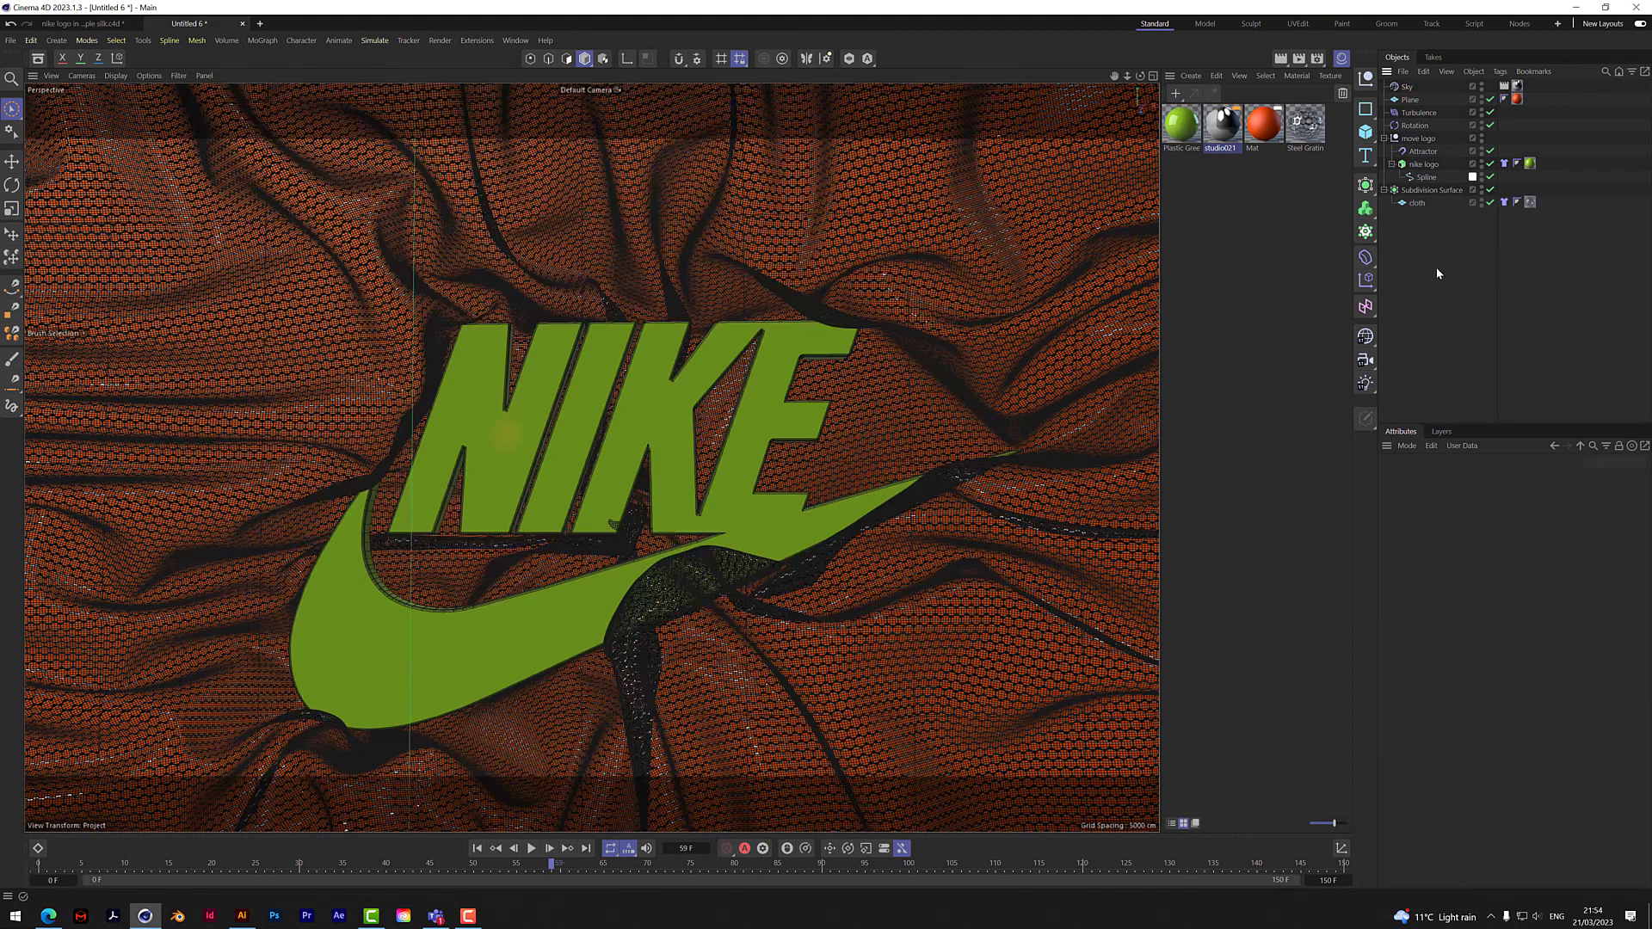
Step: Rotate the Sky object to a heading of -83° and a pitch of -55°
click(1408, 89)
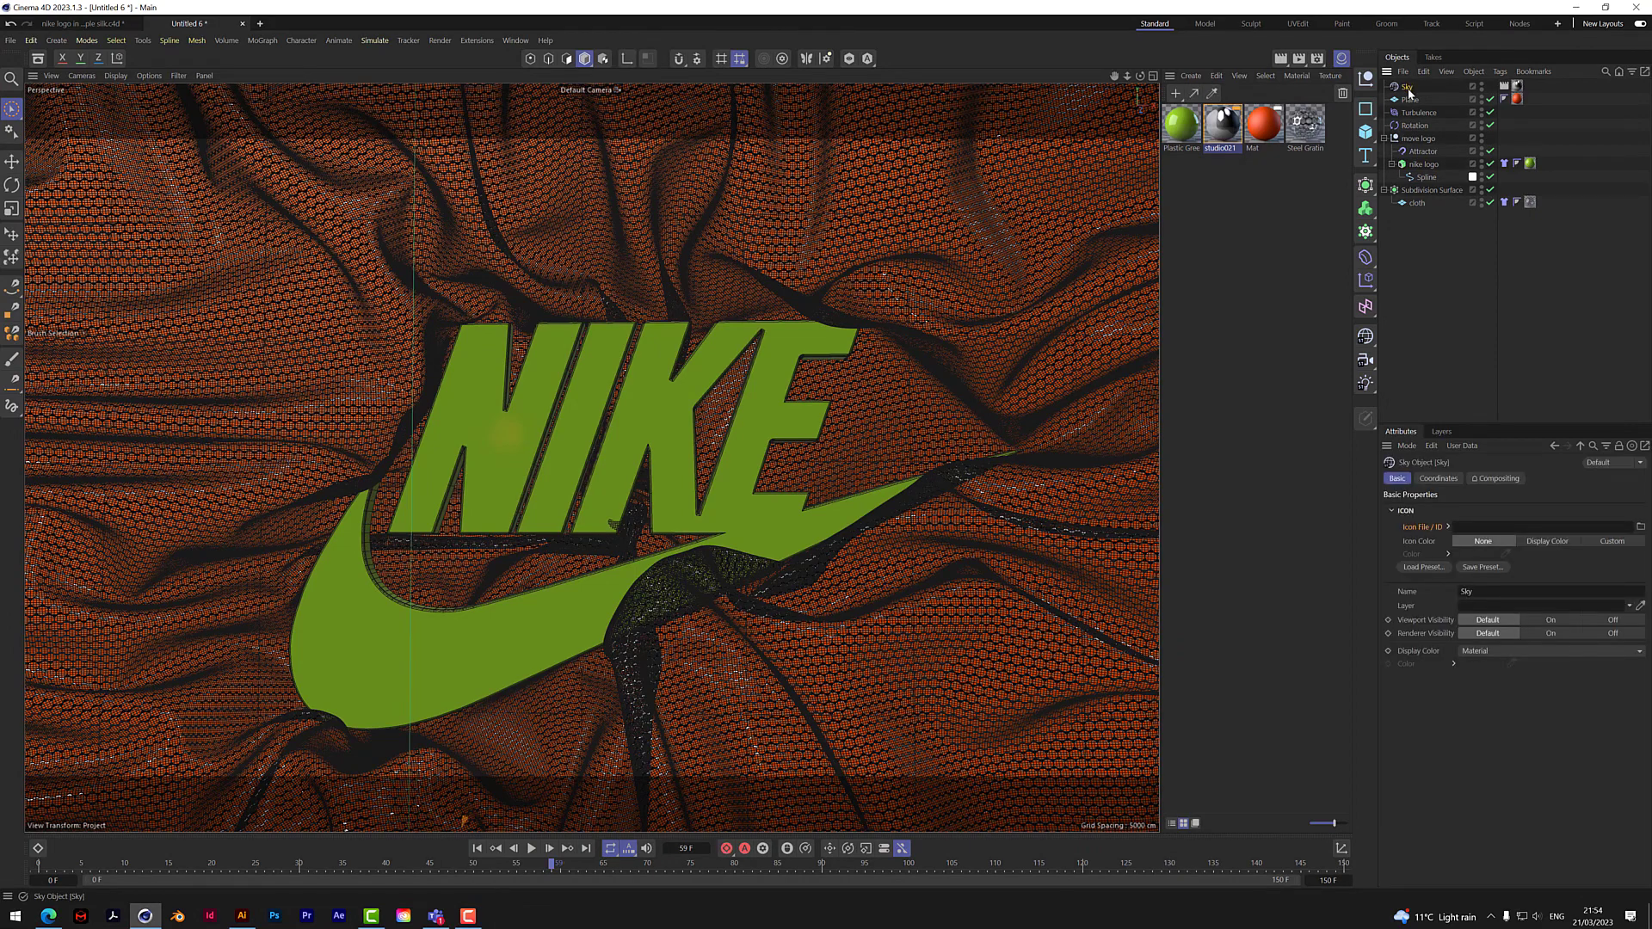
click(1446, 480)
drag(1524, 527, 1430, 526)
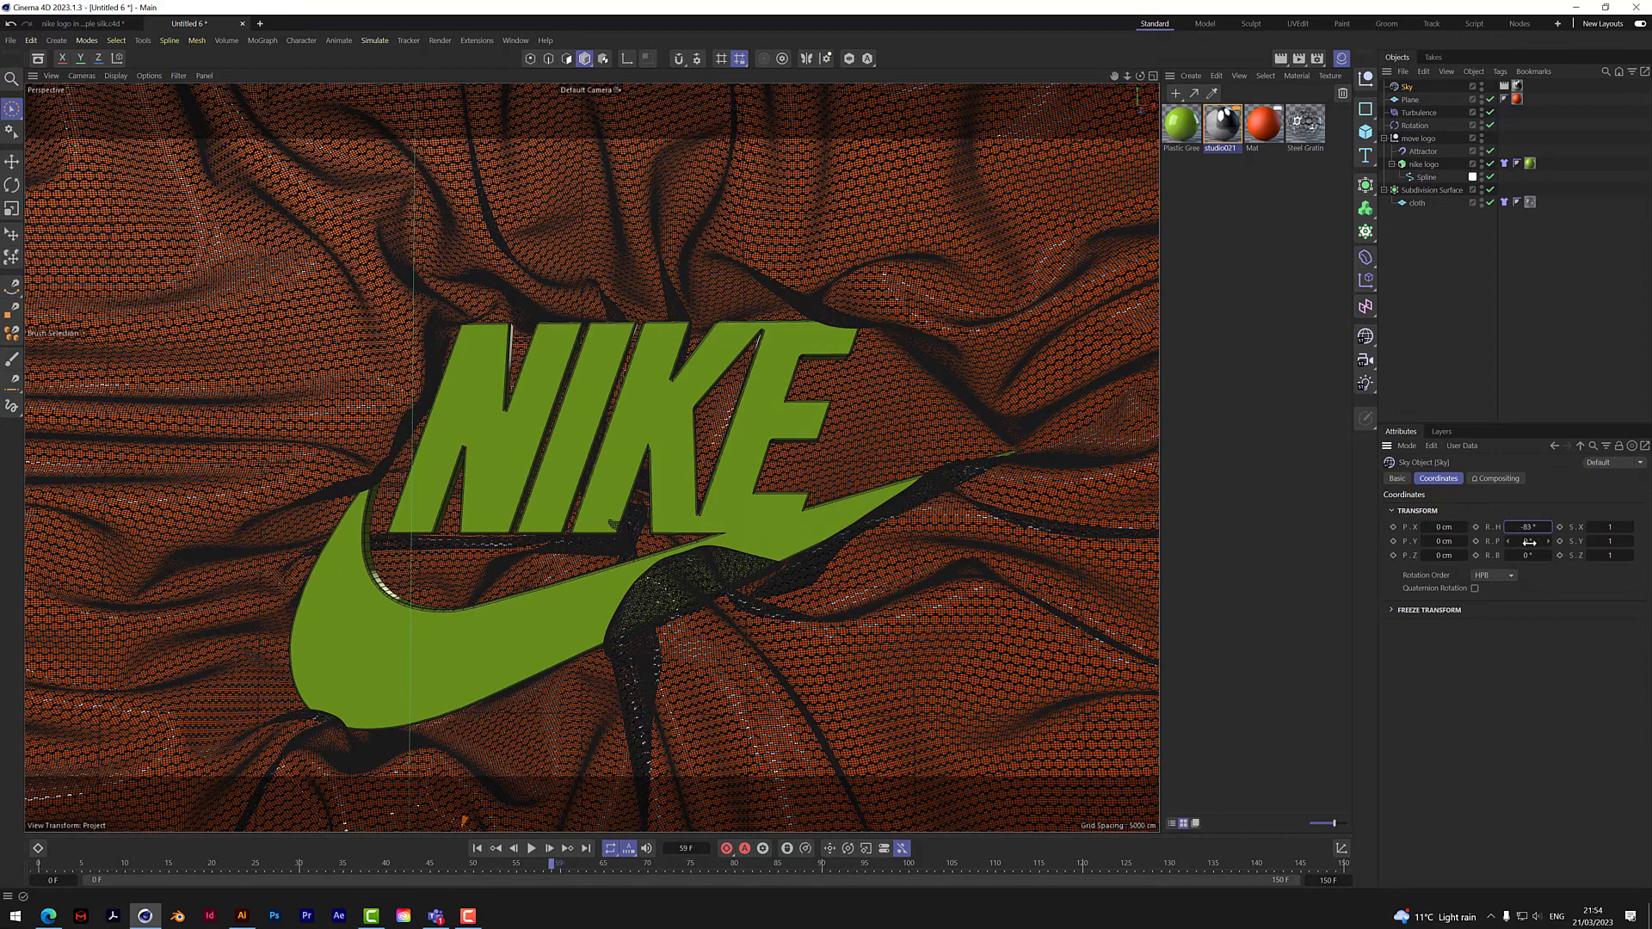
drag(1527, 541, 1512, 541)
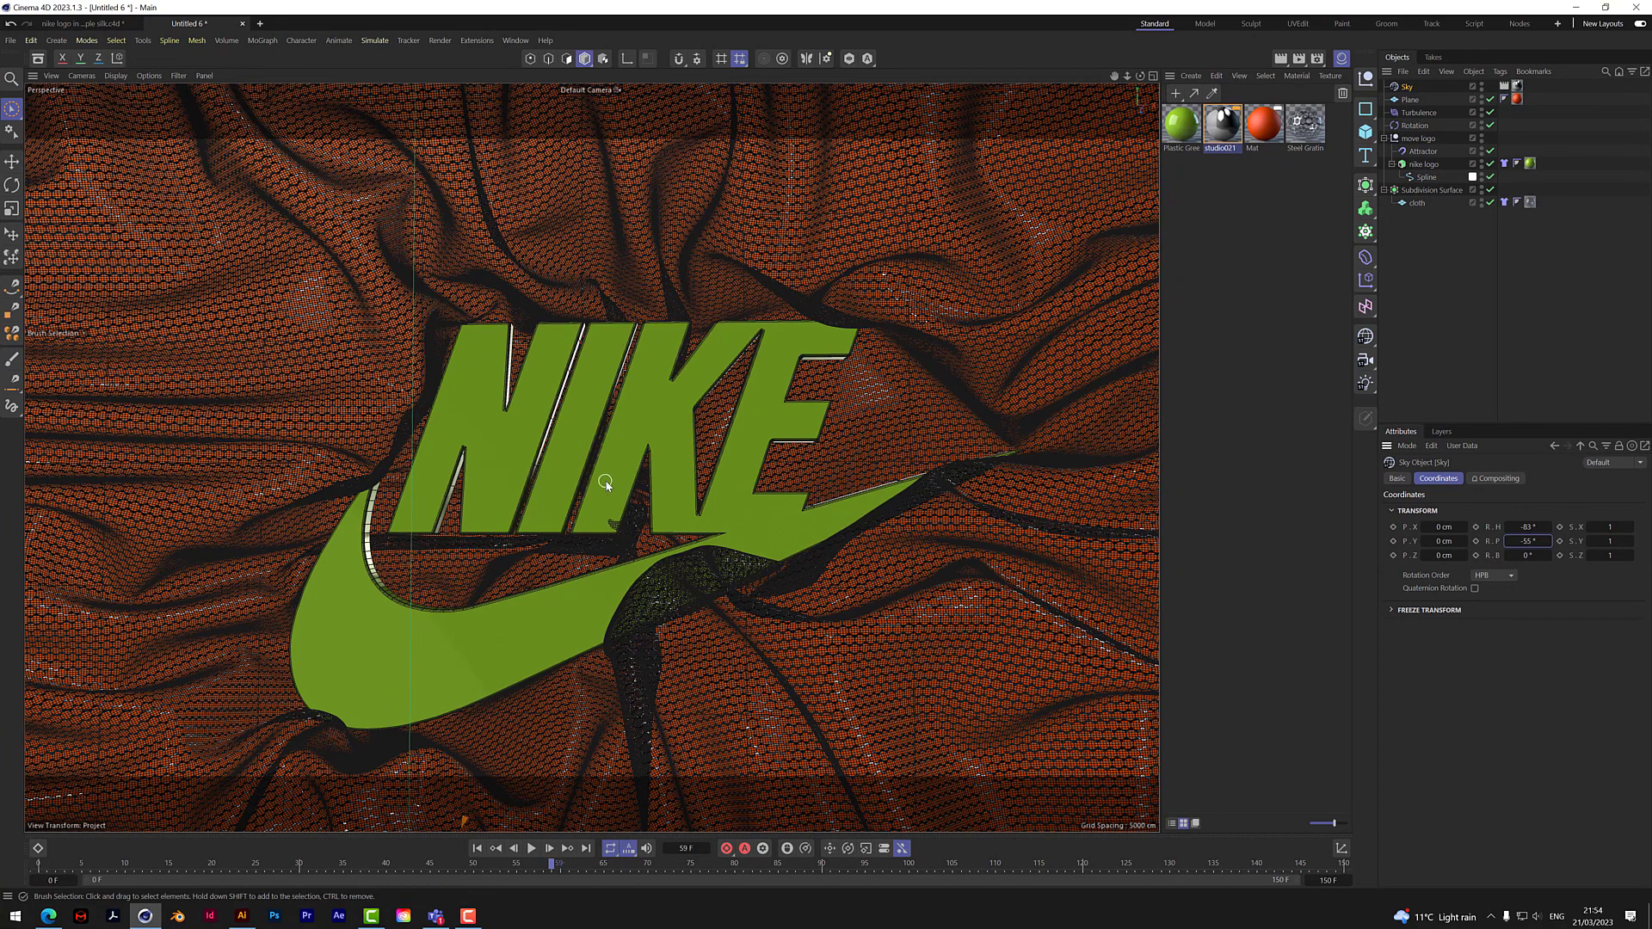
Step: Open the Reflection layer settings of the Plastic Green - Glossy material
click(1180, 125)
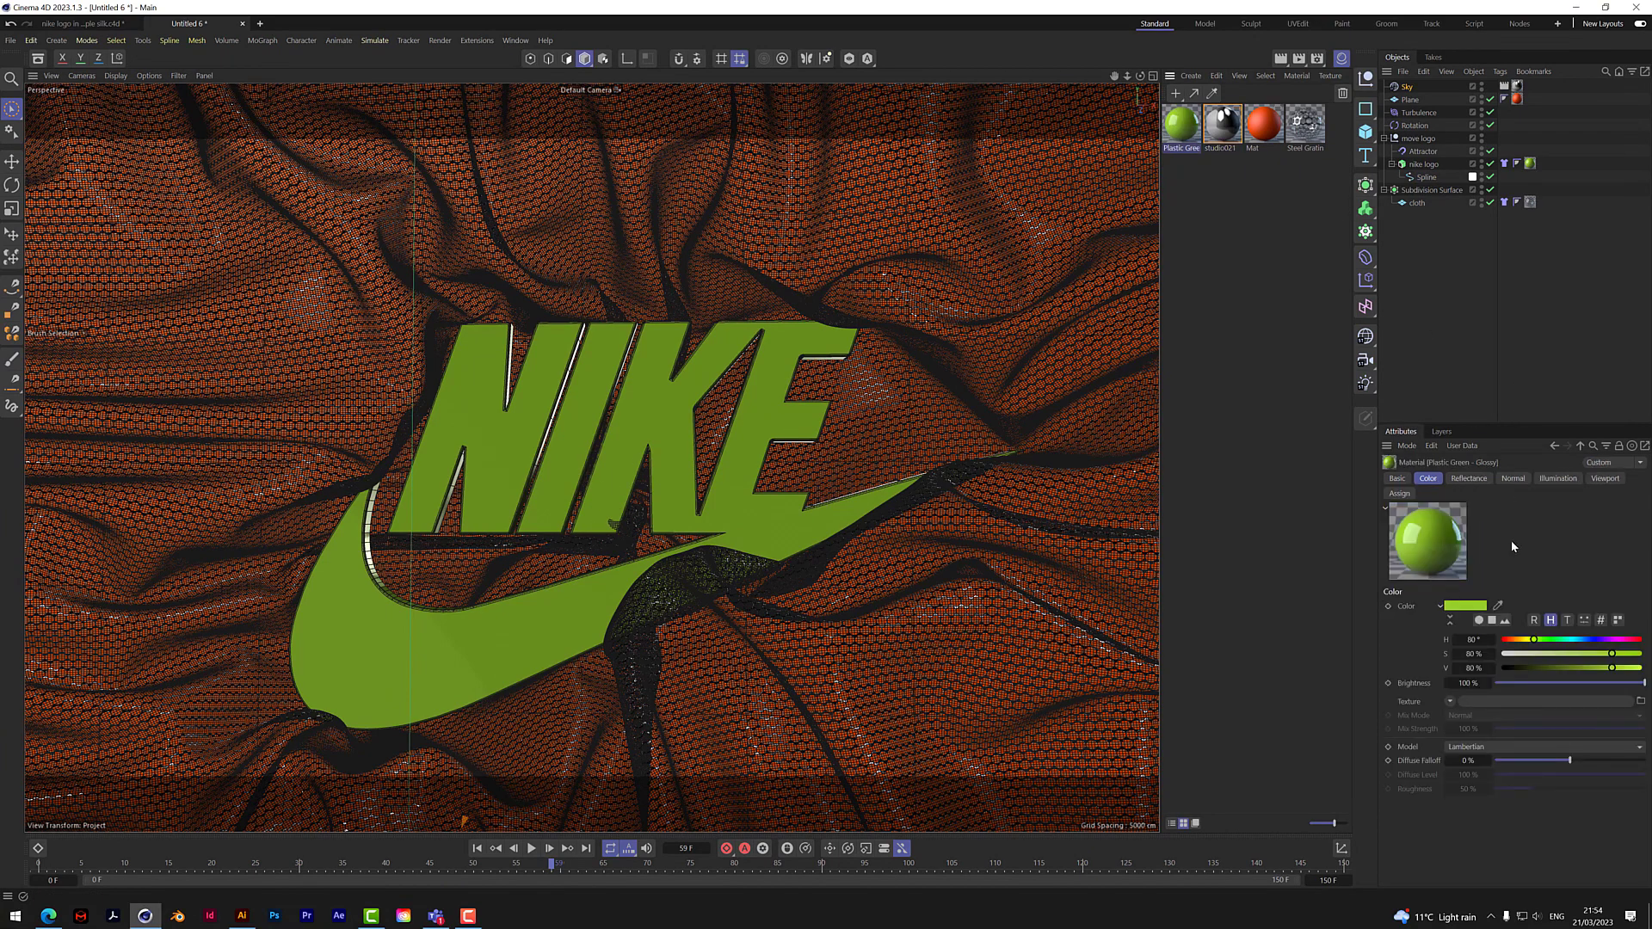
click(1469, 479)
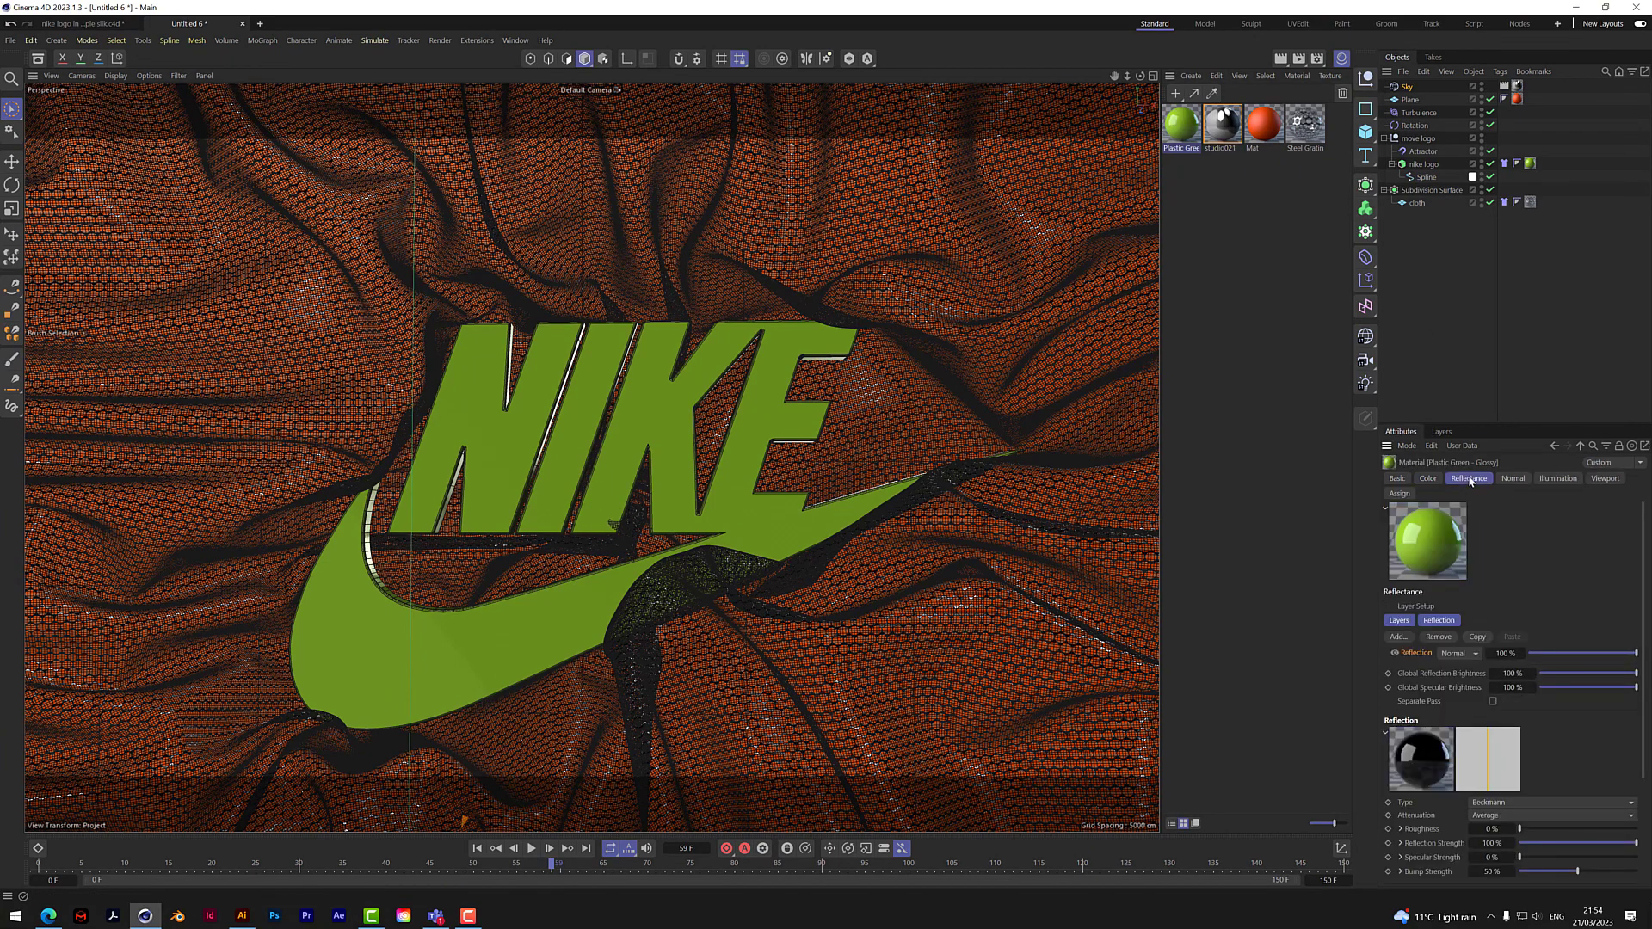
click(1439, 620)
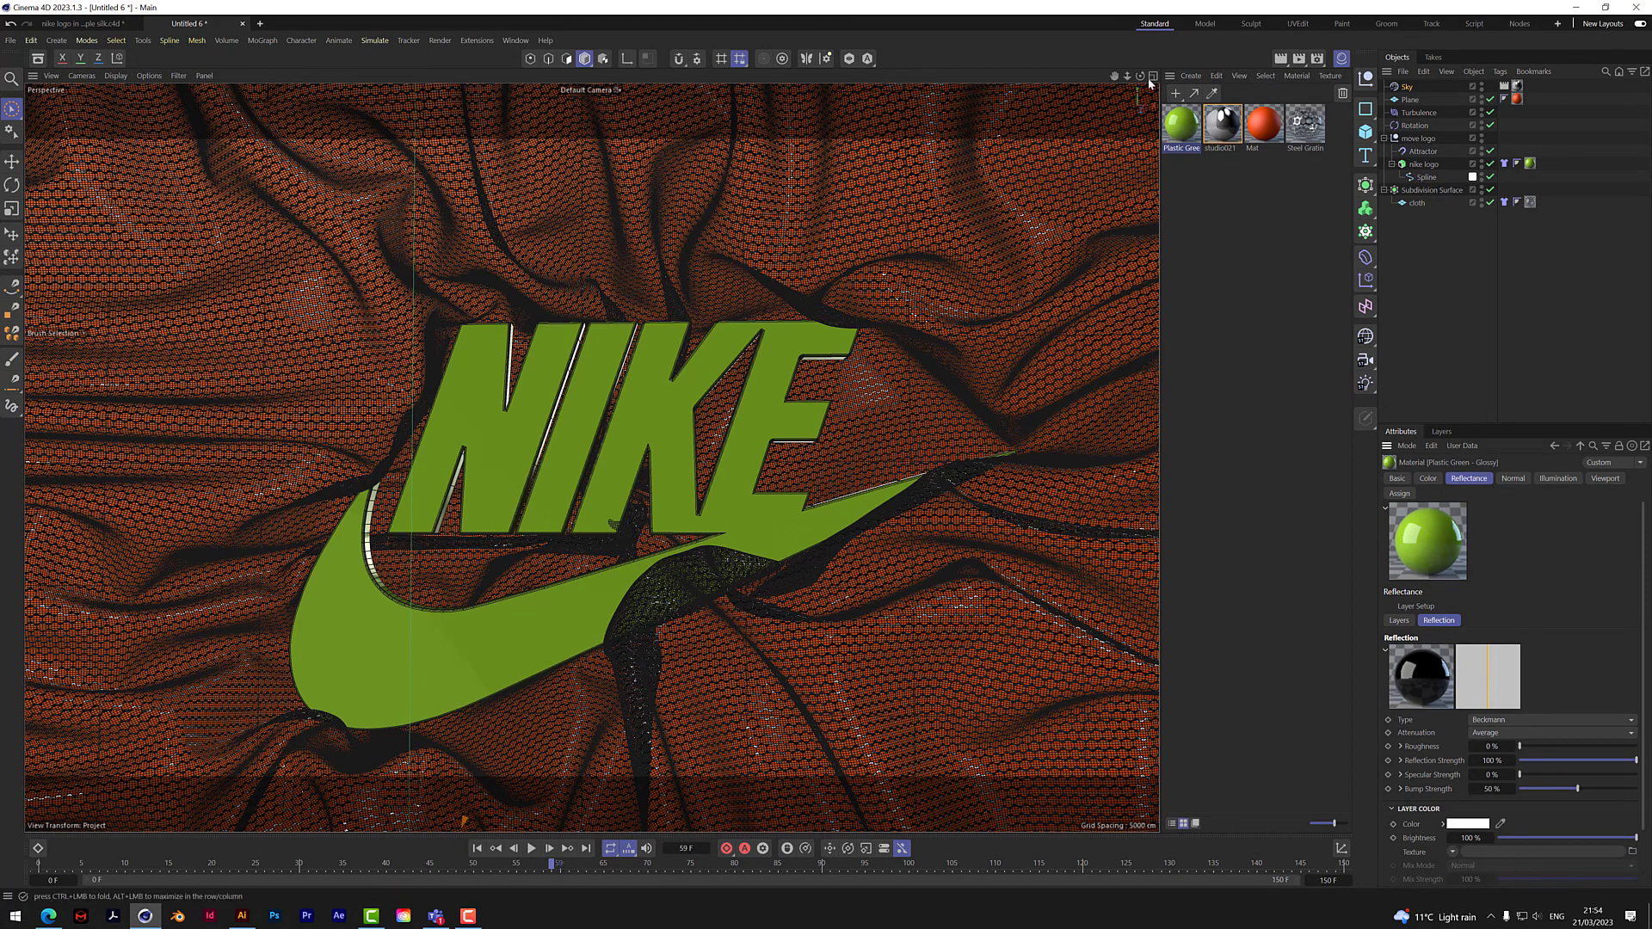
mouse_move(1140, 76)
mouse_down()
mouse_move(1159, 79)
mouse_move(1081, 10)
mouse_move(1096, 28)
mouse_move(1064, 38)
mouse_move(1144, 83)
mouse_up()
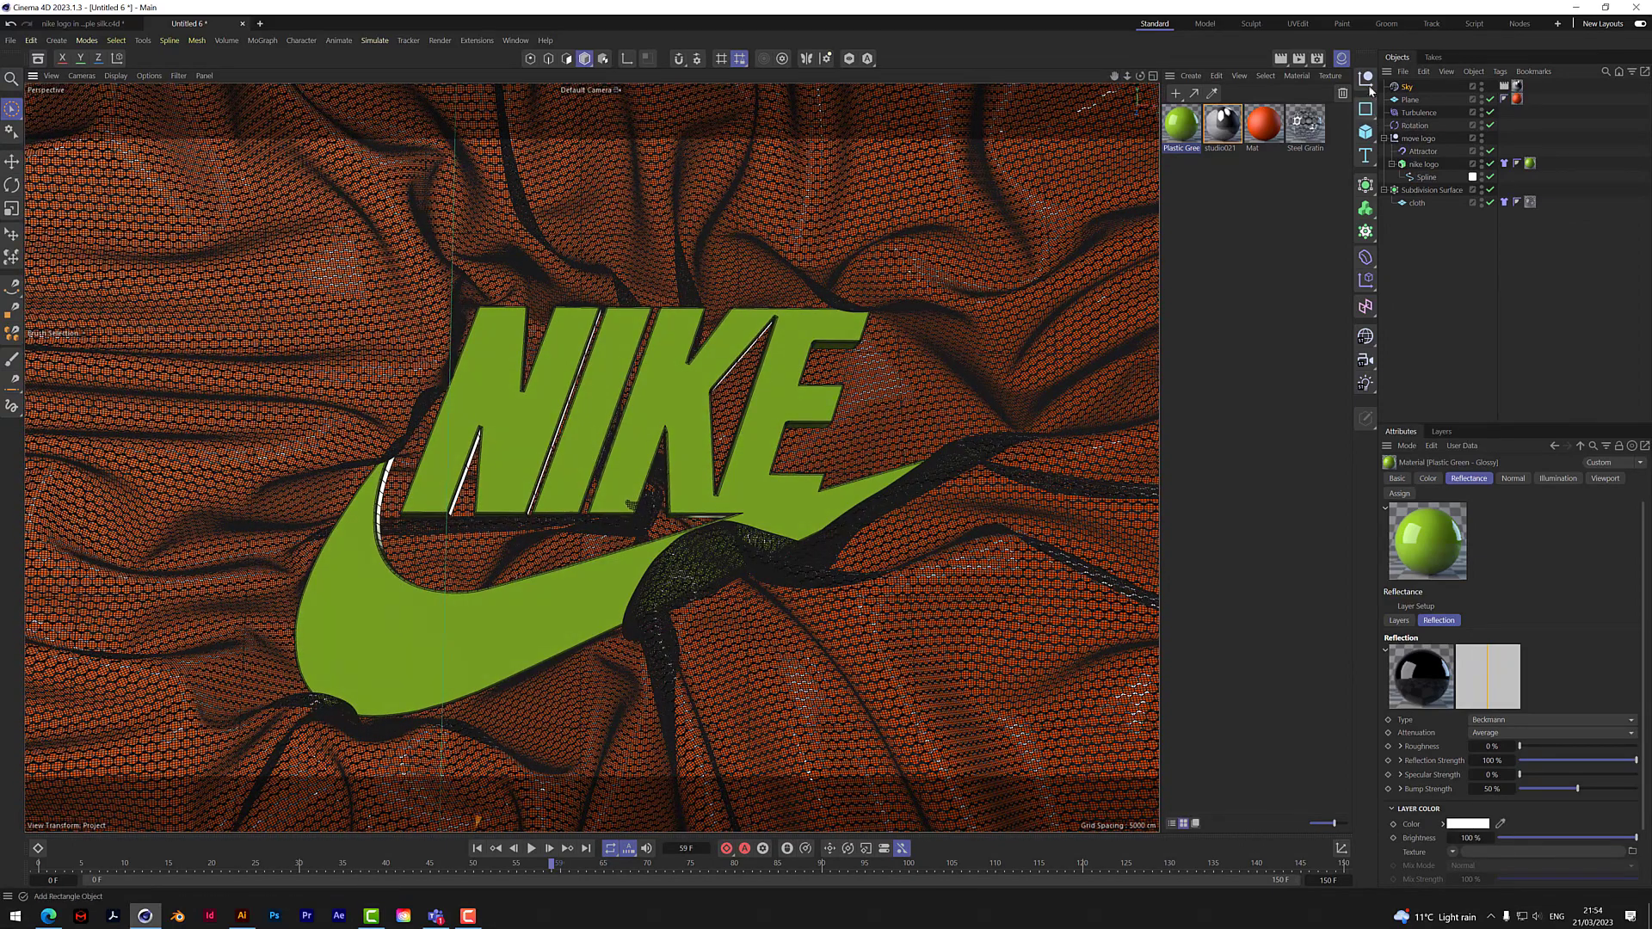
Step: Set the renderer to Physical with the Global Illumination effect added, and render a preview in the viewport
click(1318, 59)
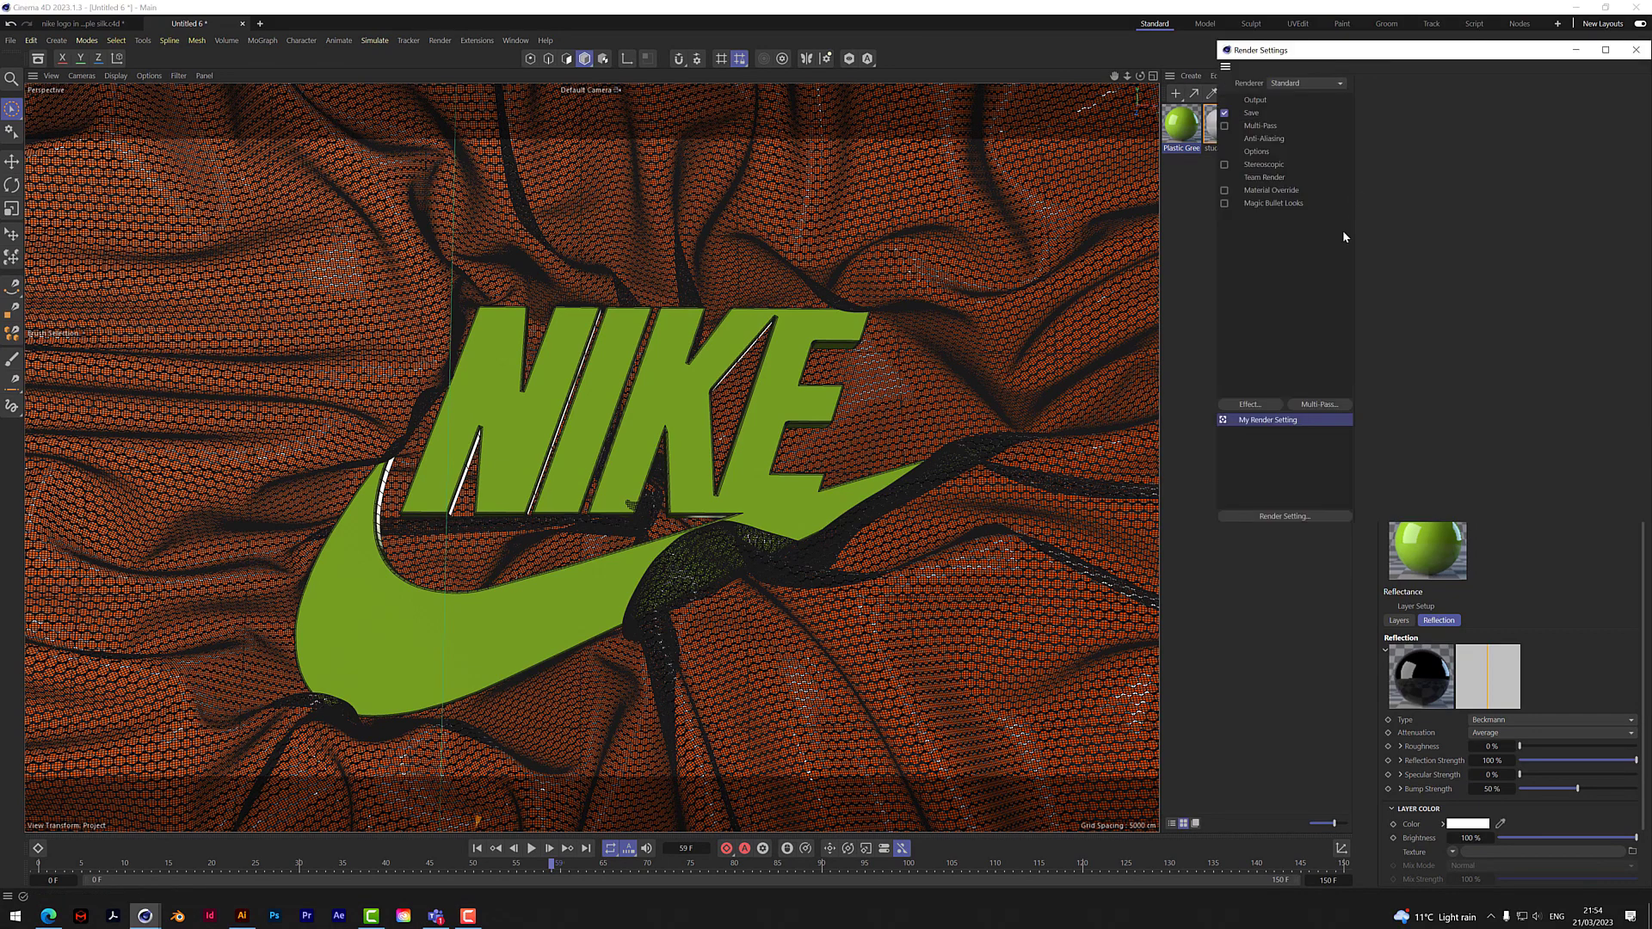
click(1286, 86)
click(1287, 122)
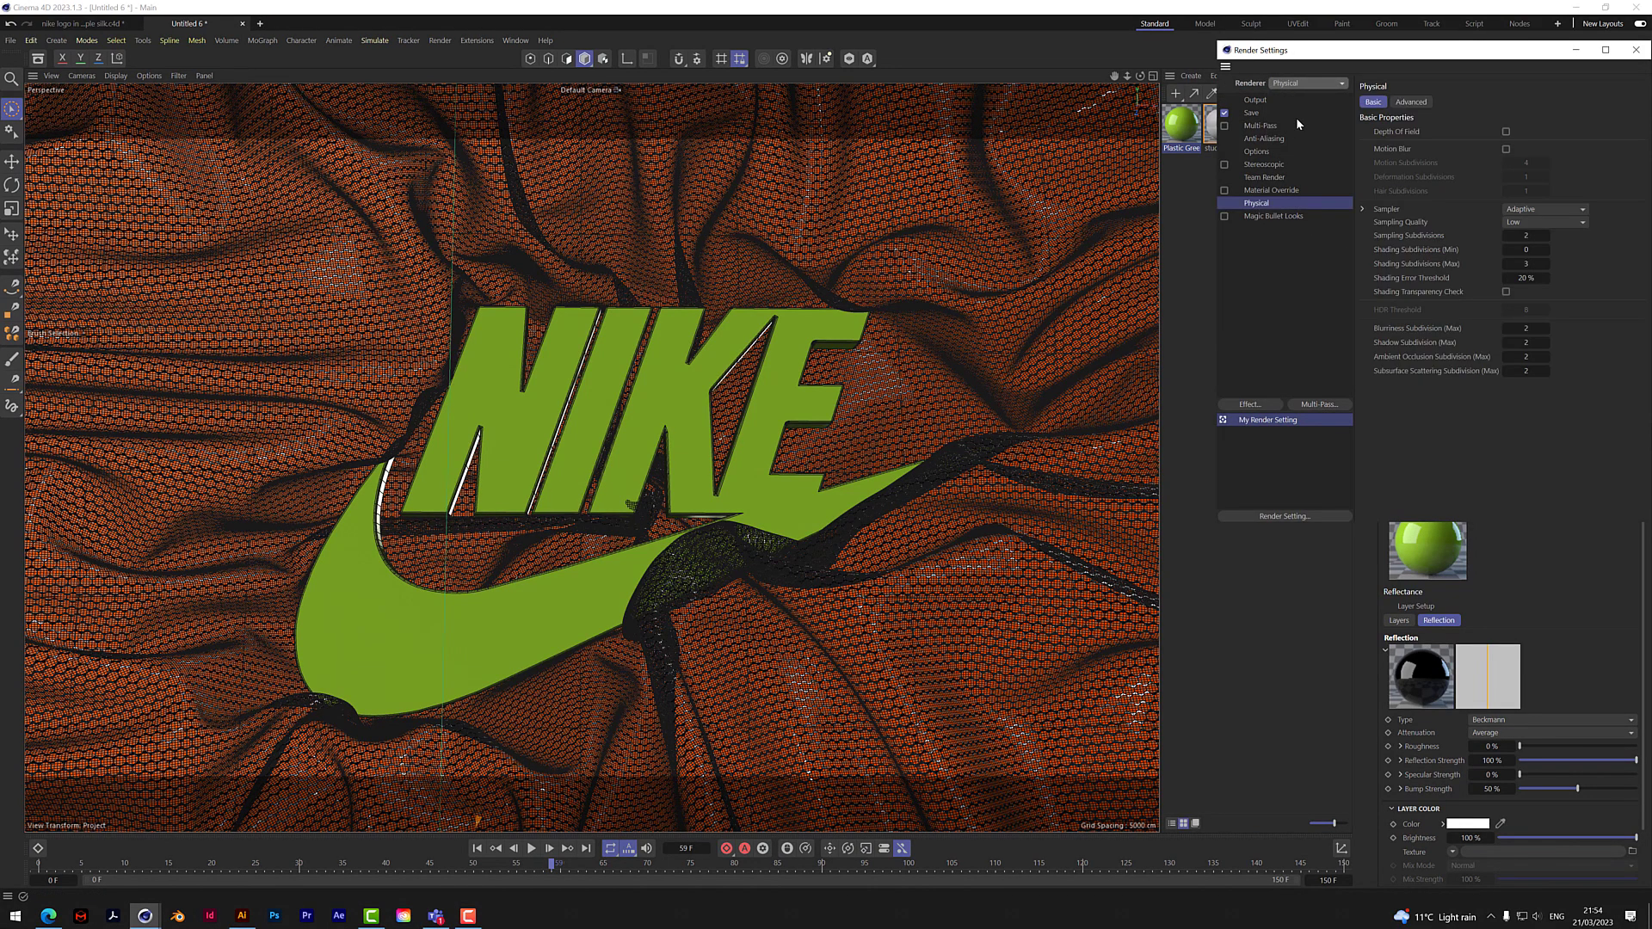
click(1267, 402)
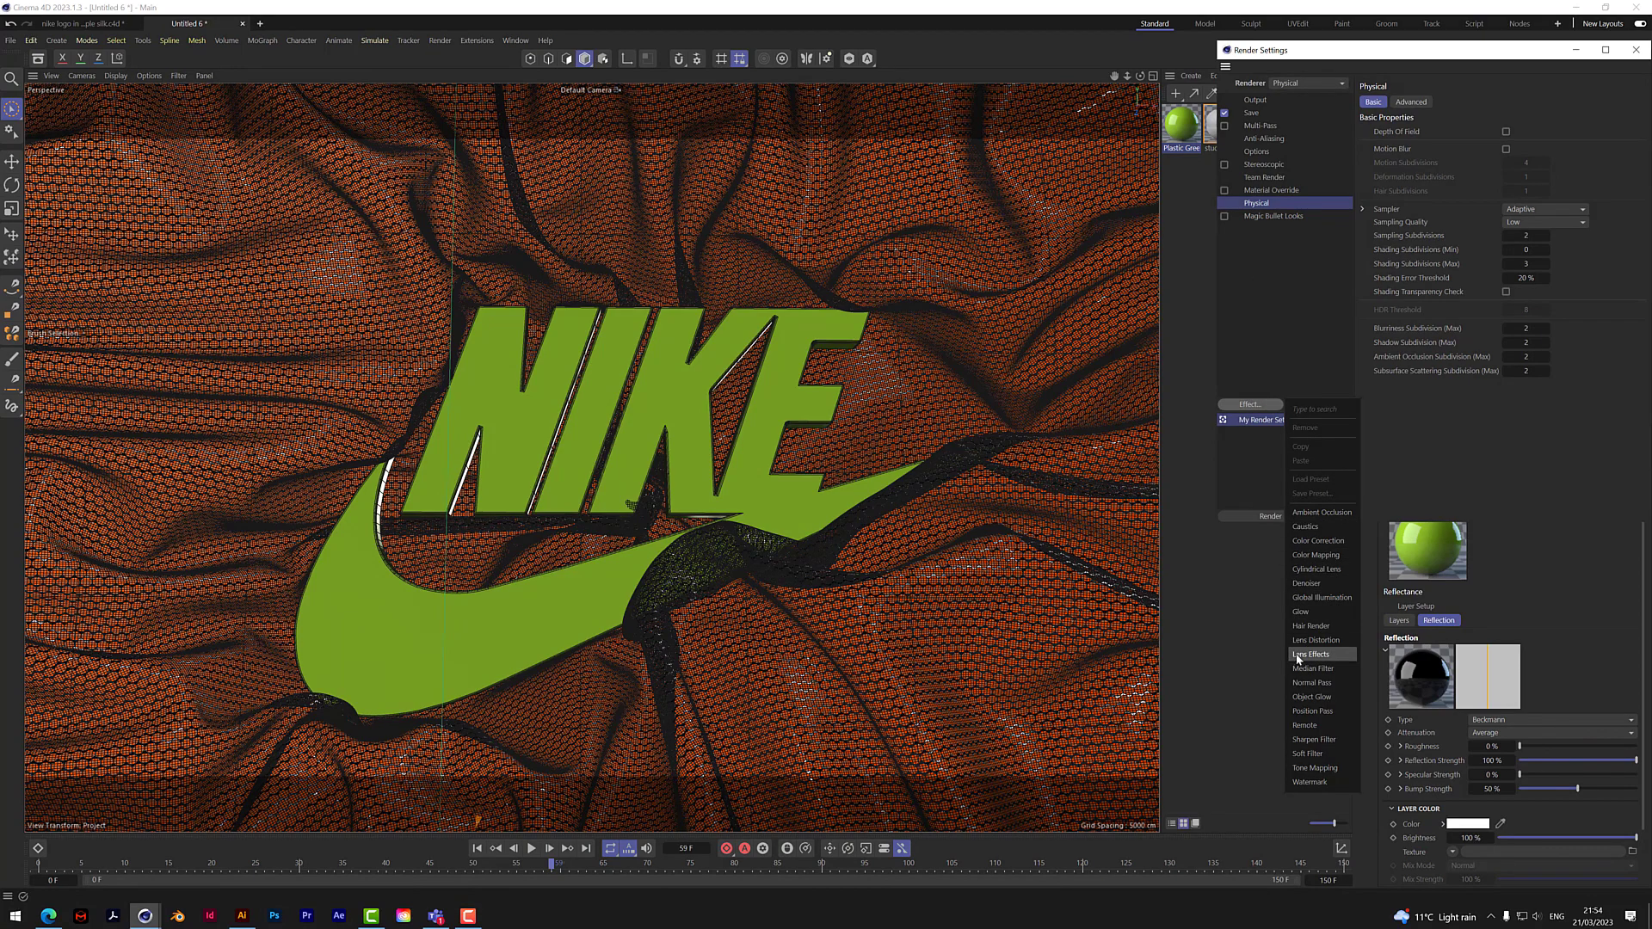
click(1320, 598)
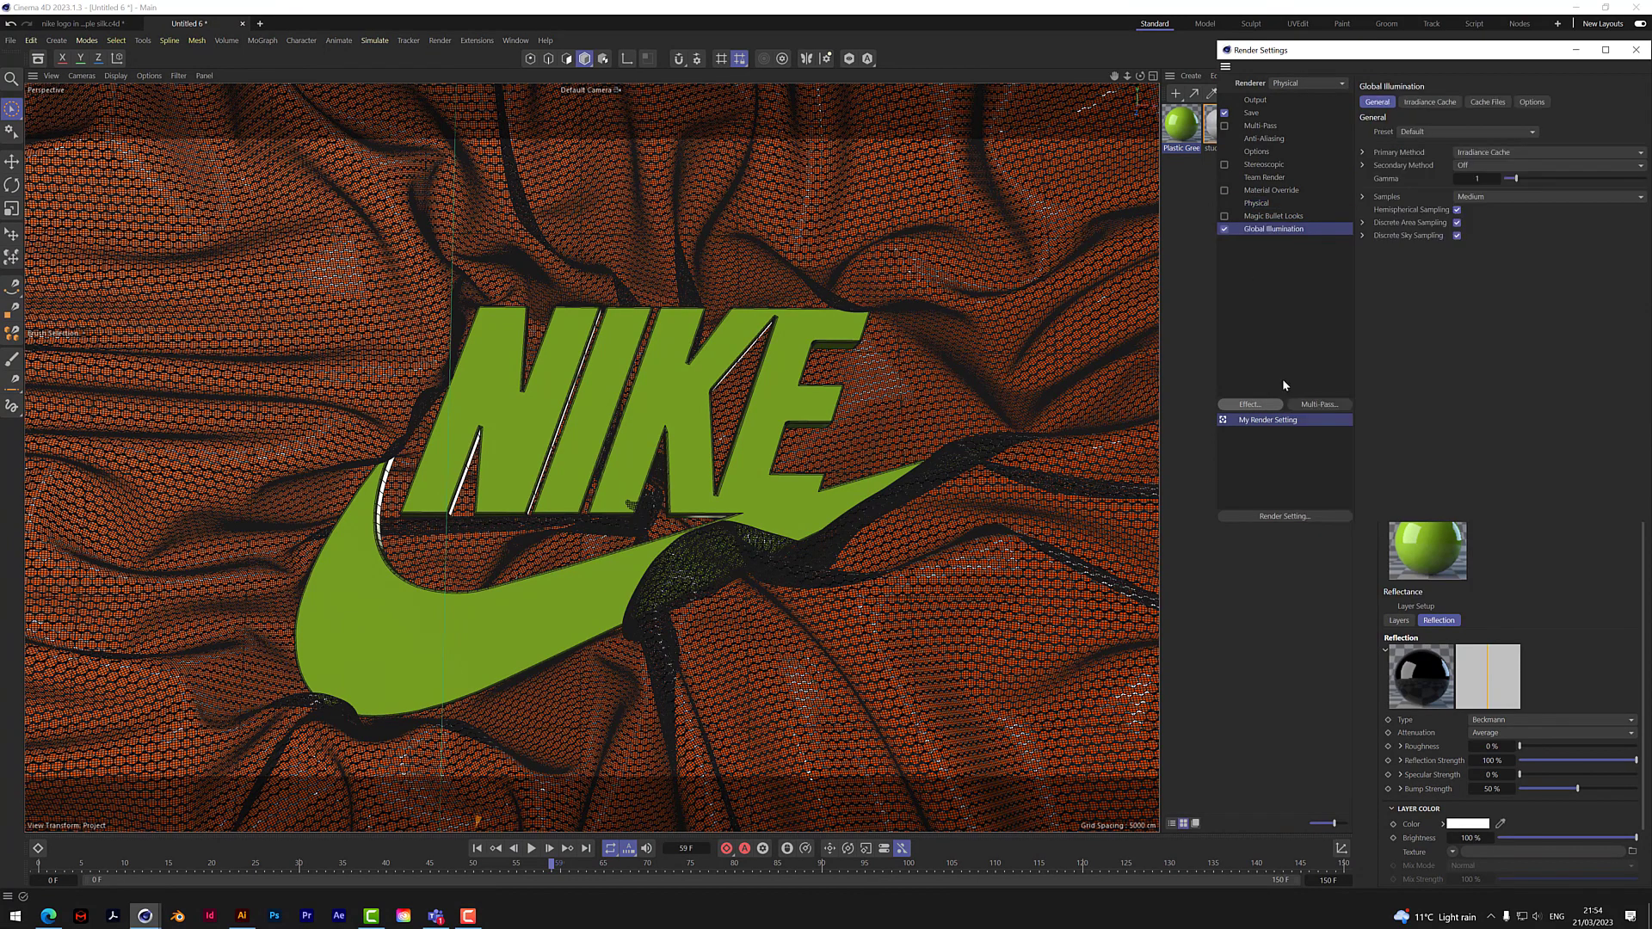
click(1635, 49)
click(1281, 58)
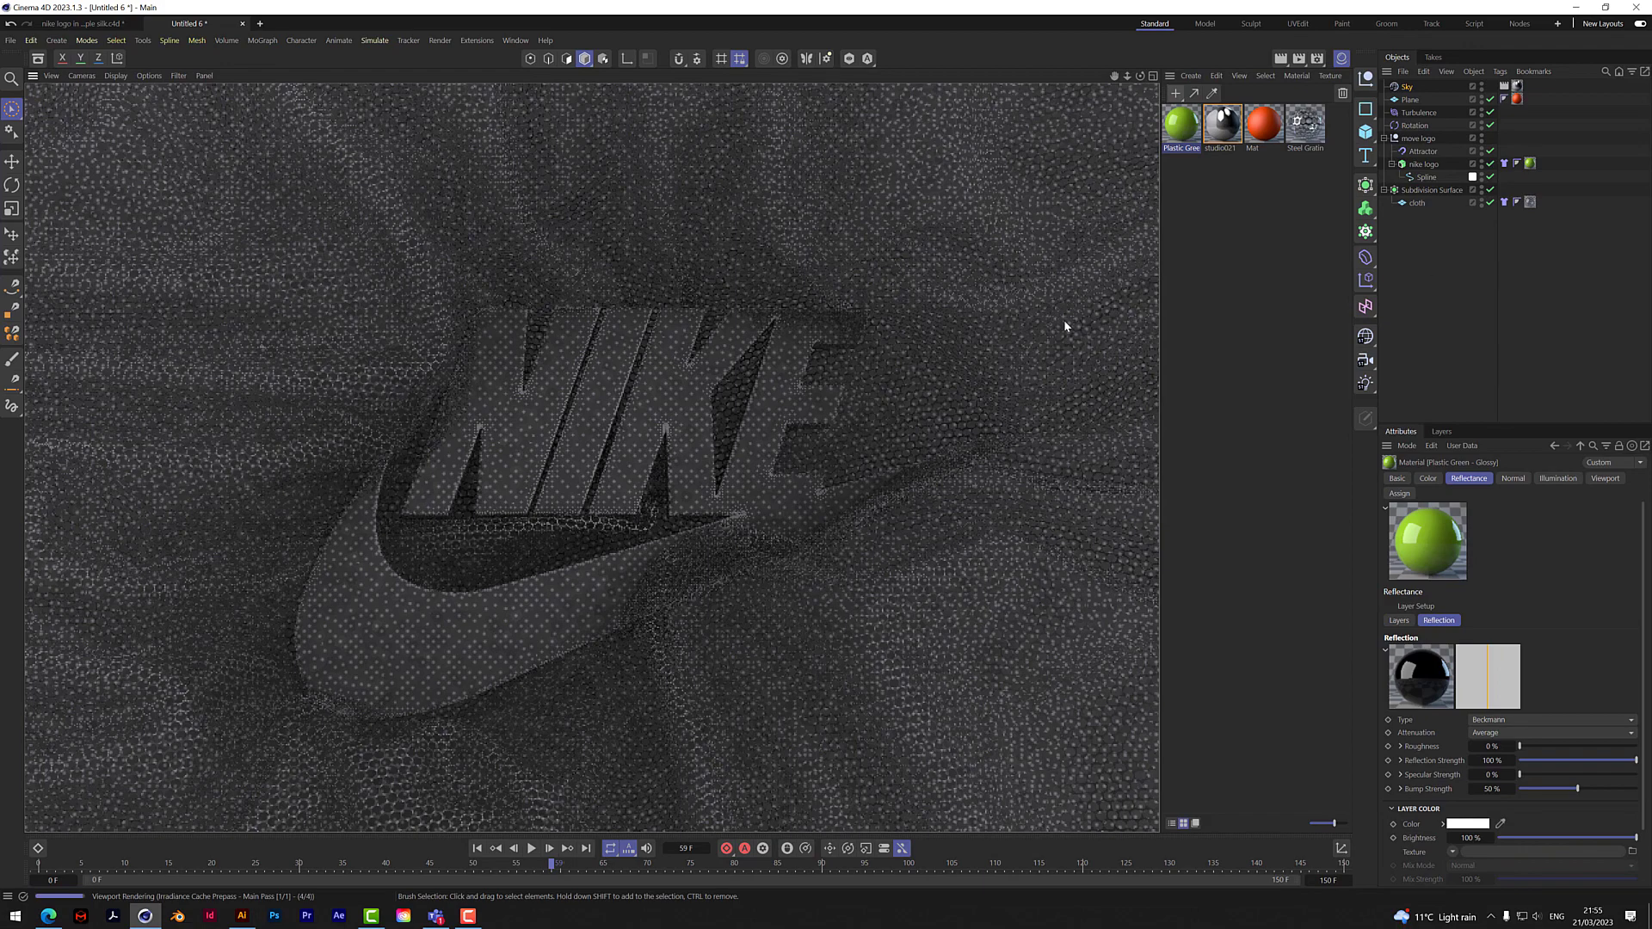
Step: Set the cloth tag's surface Bendiness to 555 and Stretchiness to 555
click(640, 767)
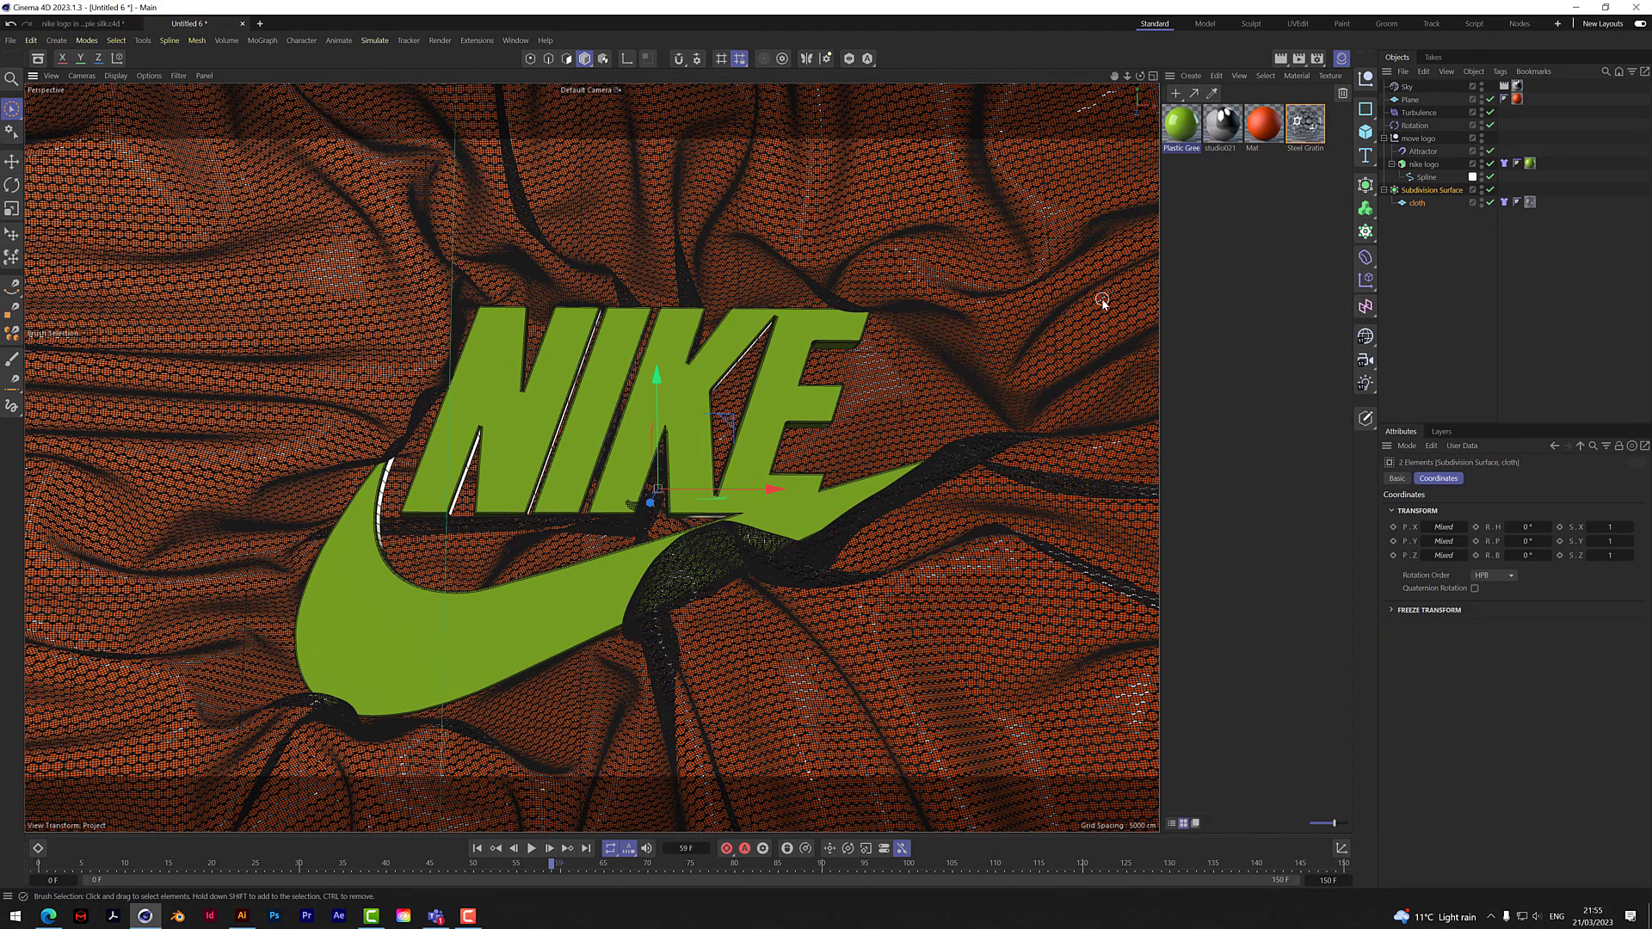
click(1504, 201)
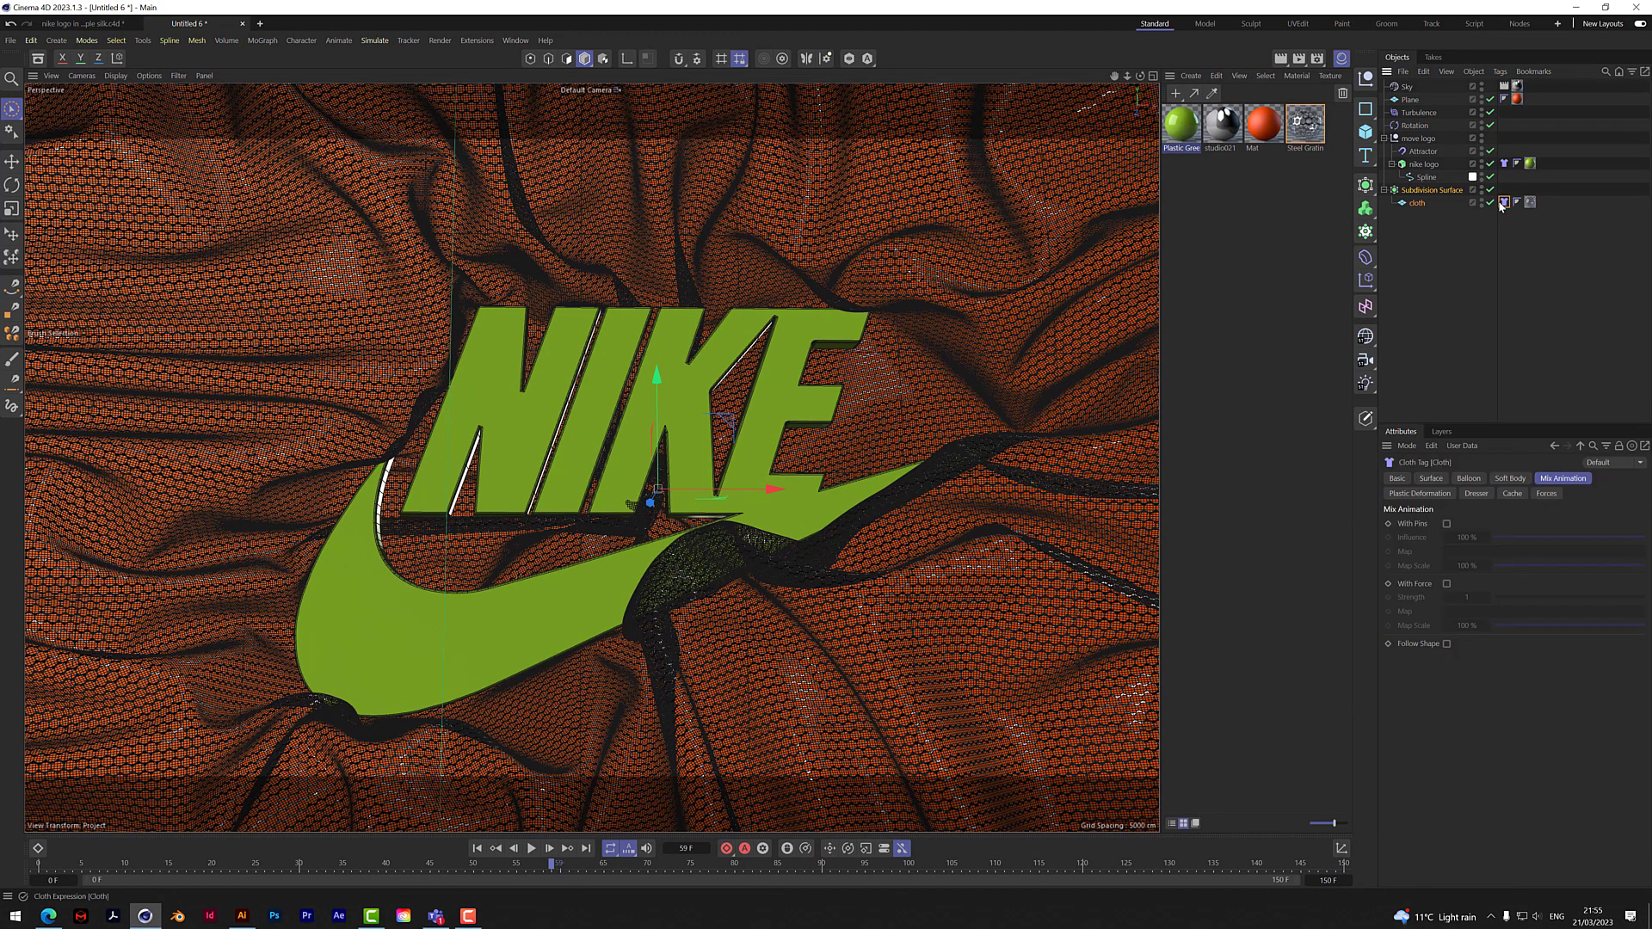
click(1432, 479)
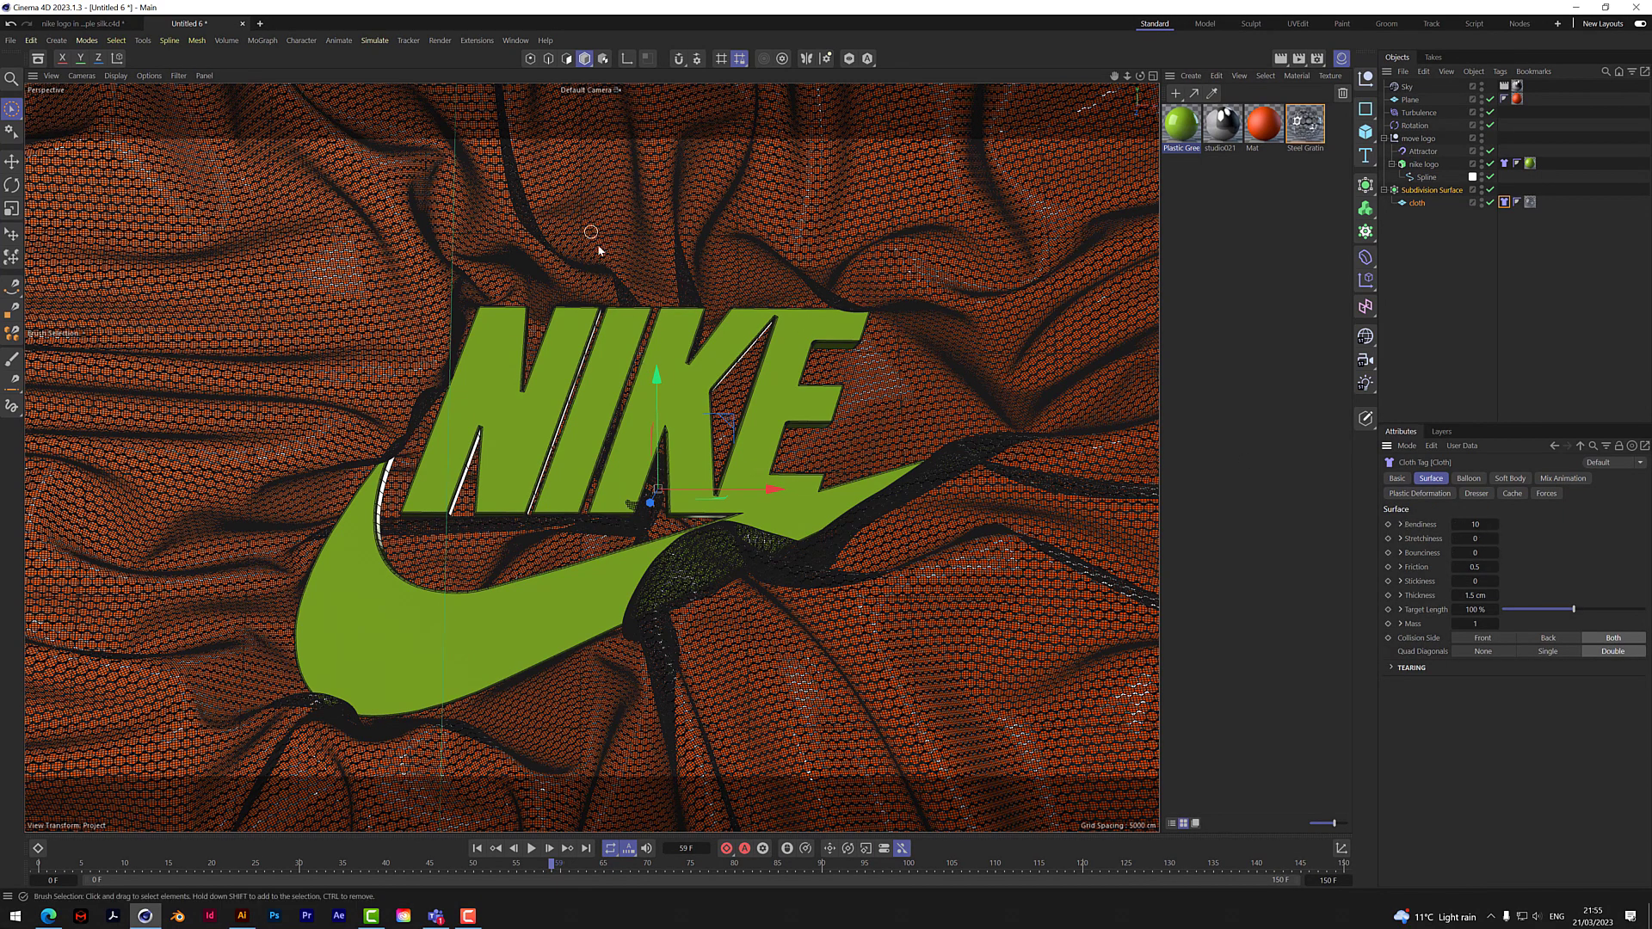
double_click(1474, 524)
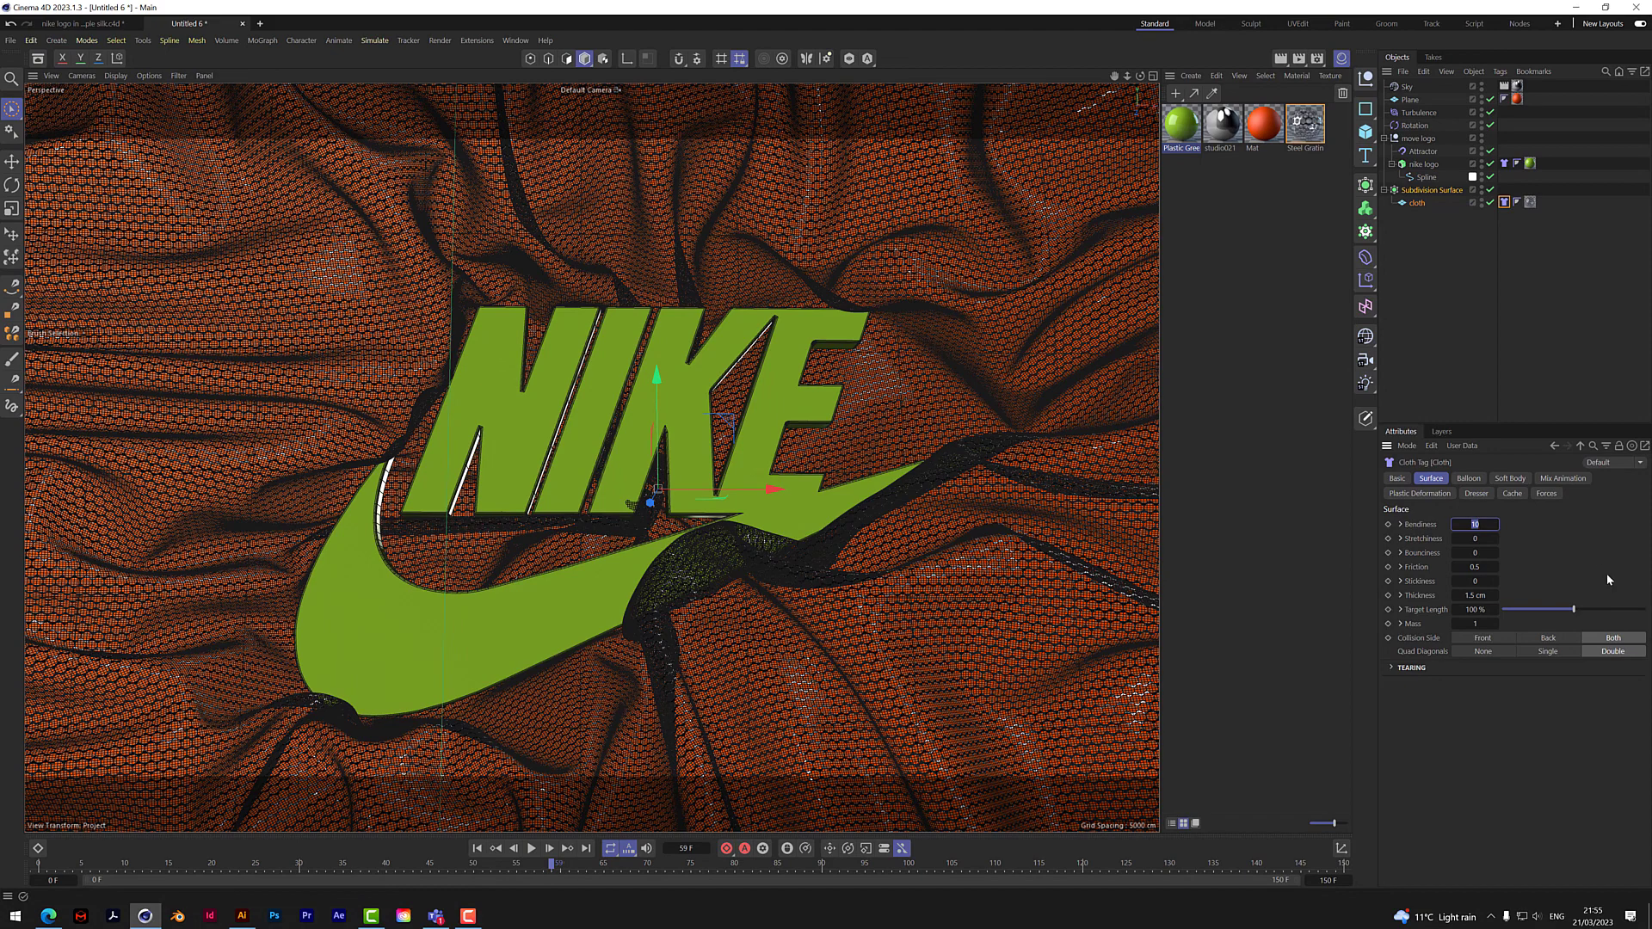
text(555)
key(Tab)
text(555)
key(Return)
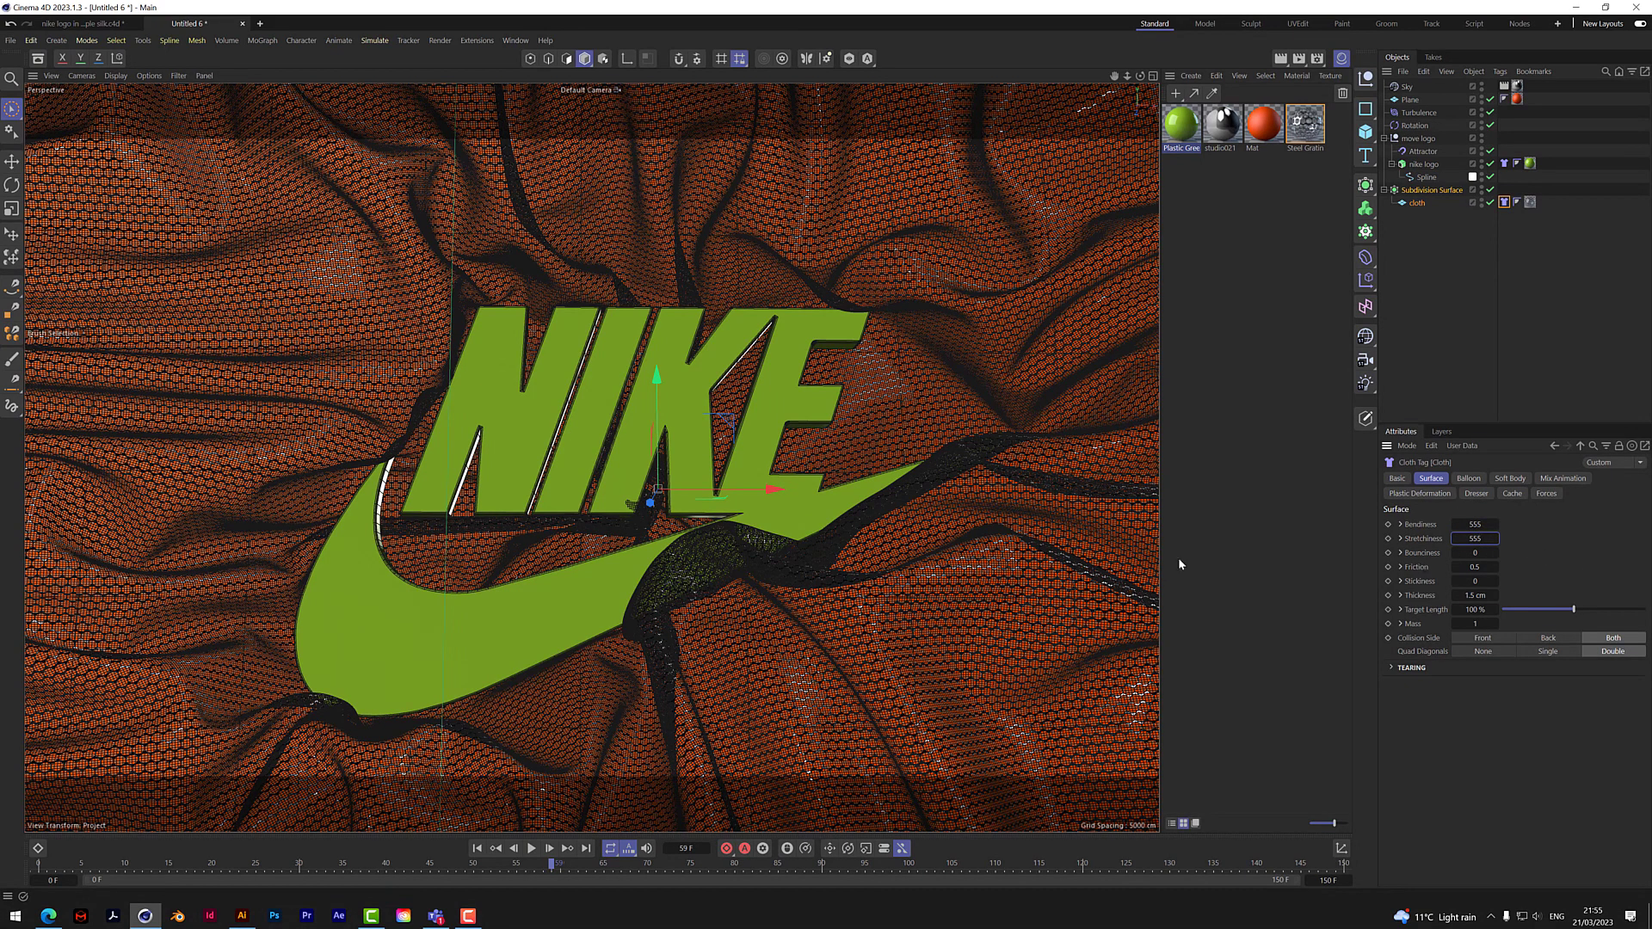
Step: Replay the cloth simulation from the first frame and stop it at frame 32
click(477, 848)
click(532, 848)
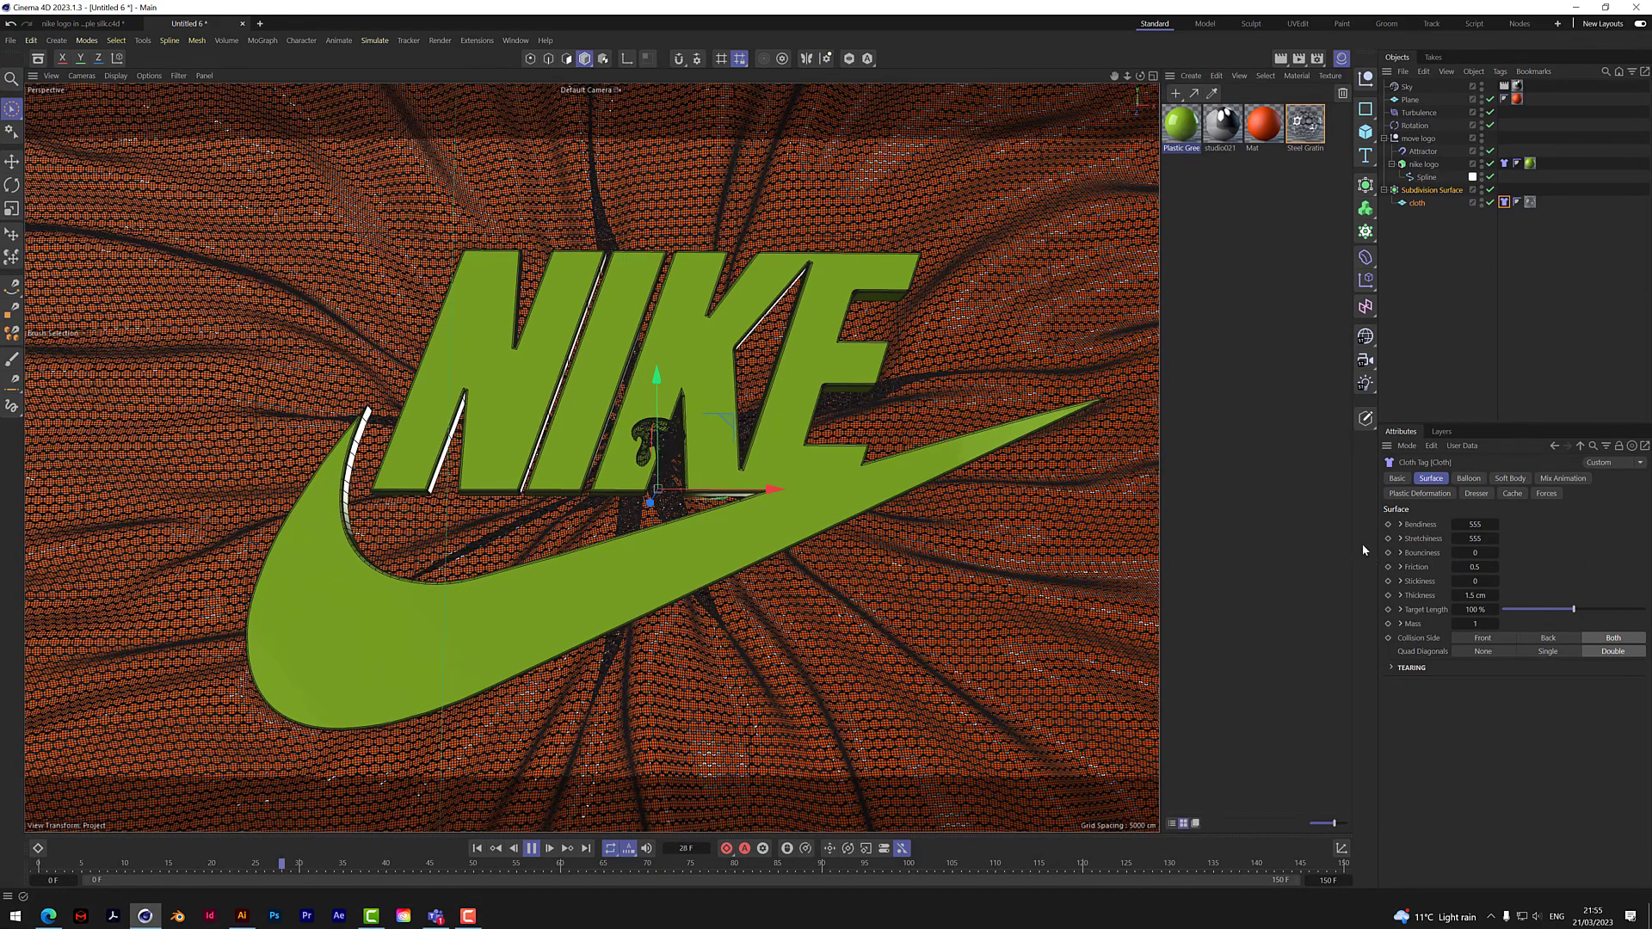
click(531, 848)
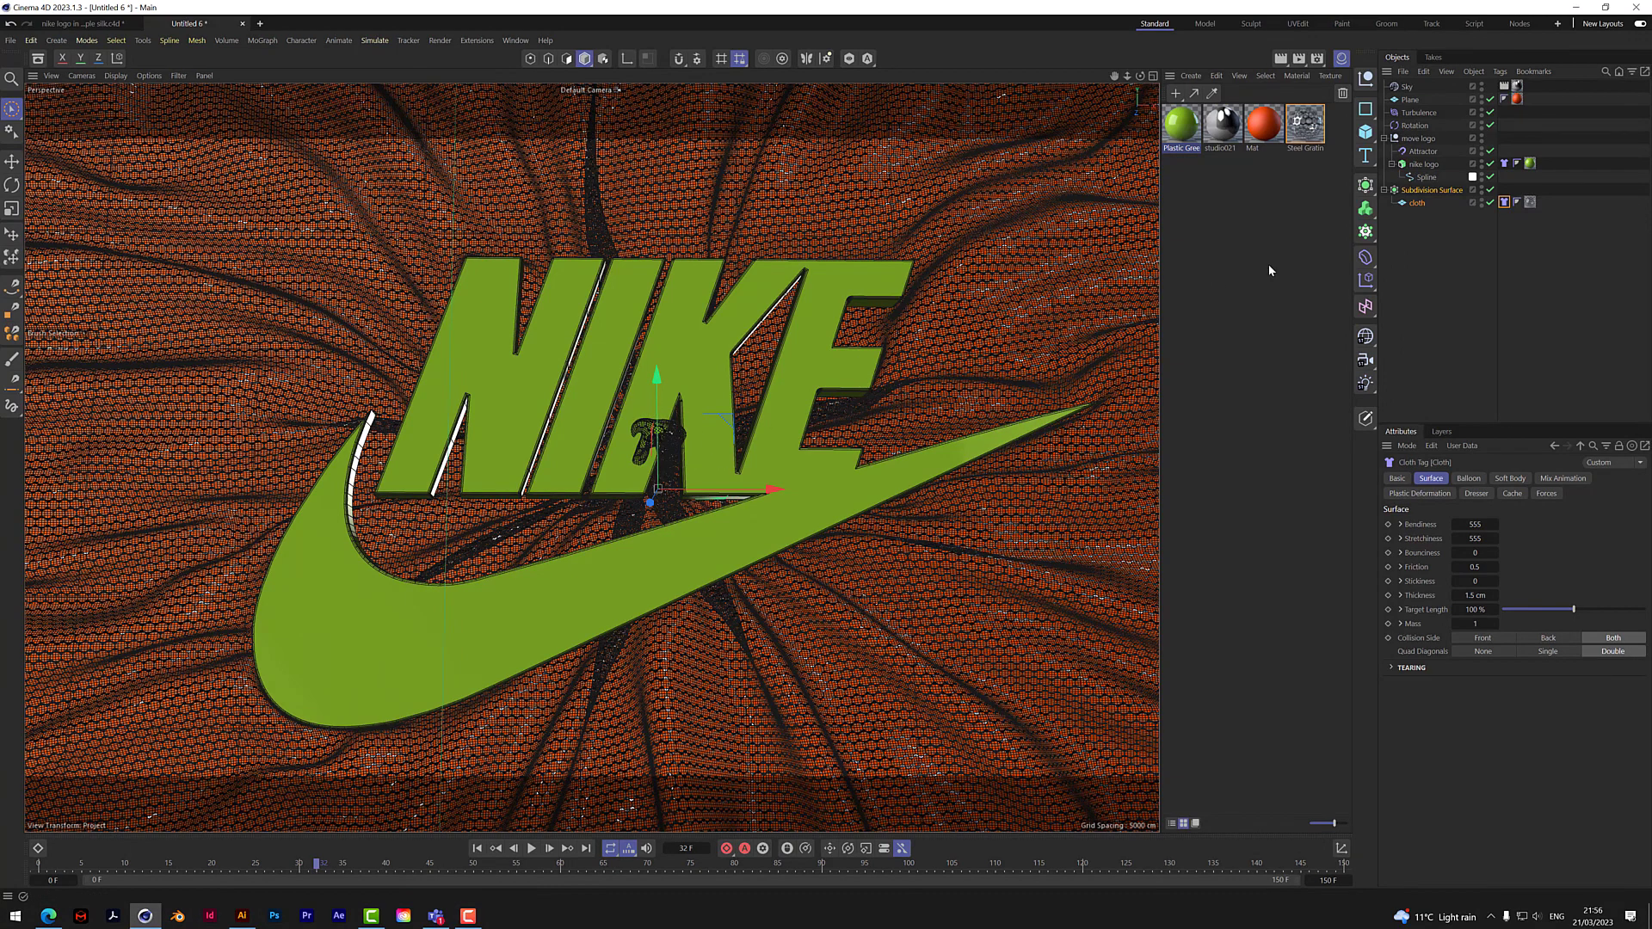
Step: Add a Spherical Field to the Attractor, shrink it around the logo's centre, and invert its remapping
click(1422, 151)
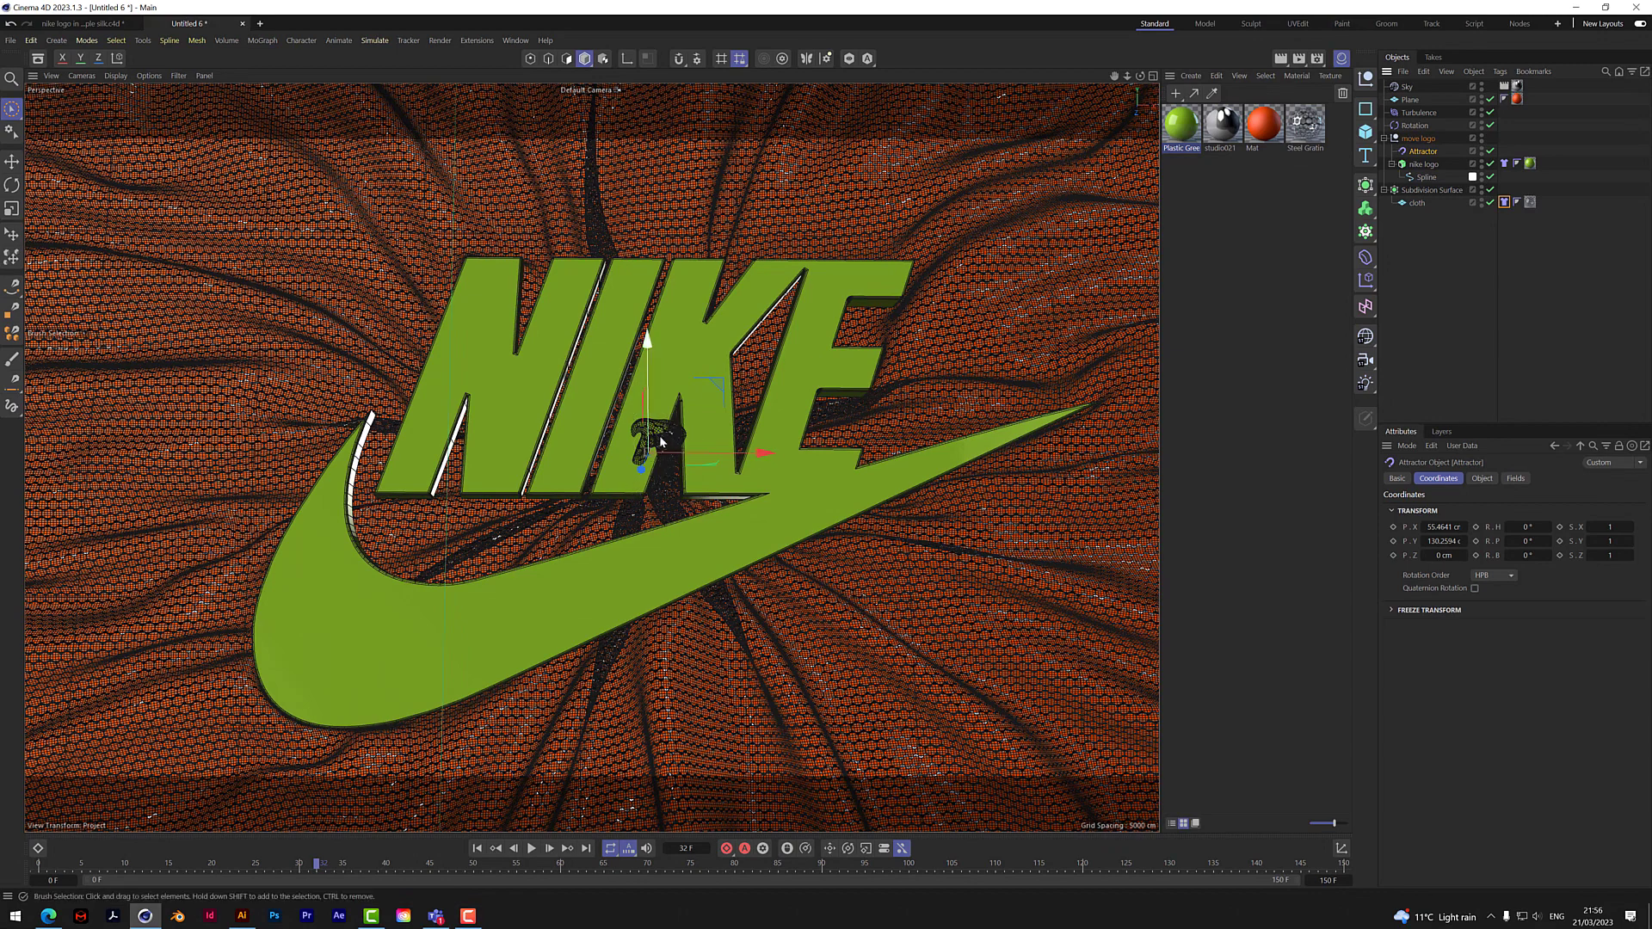
click(1516, 479)
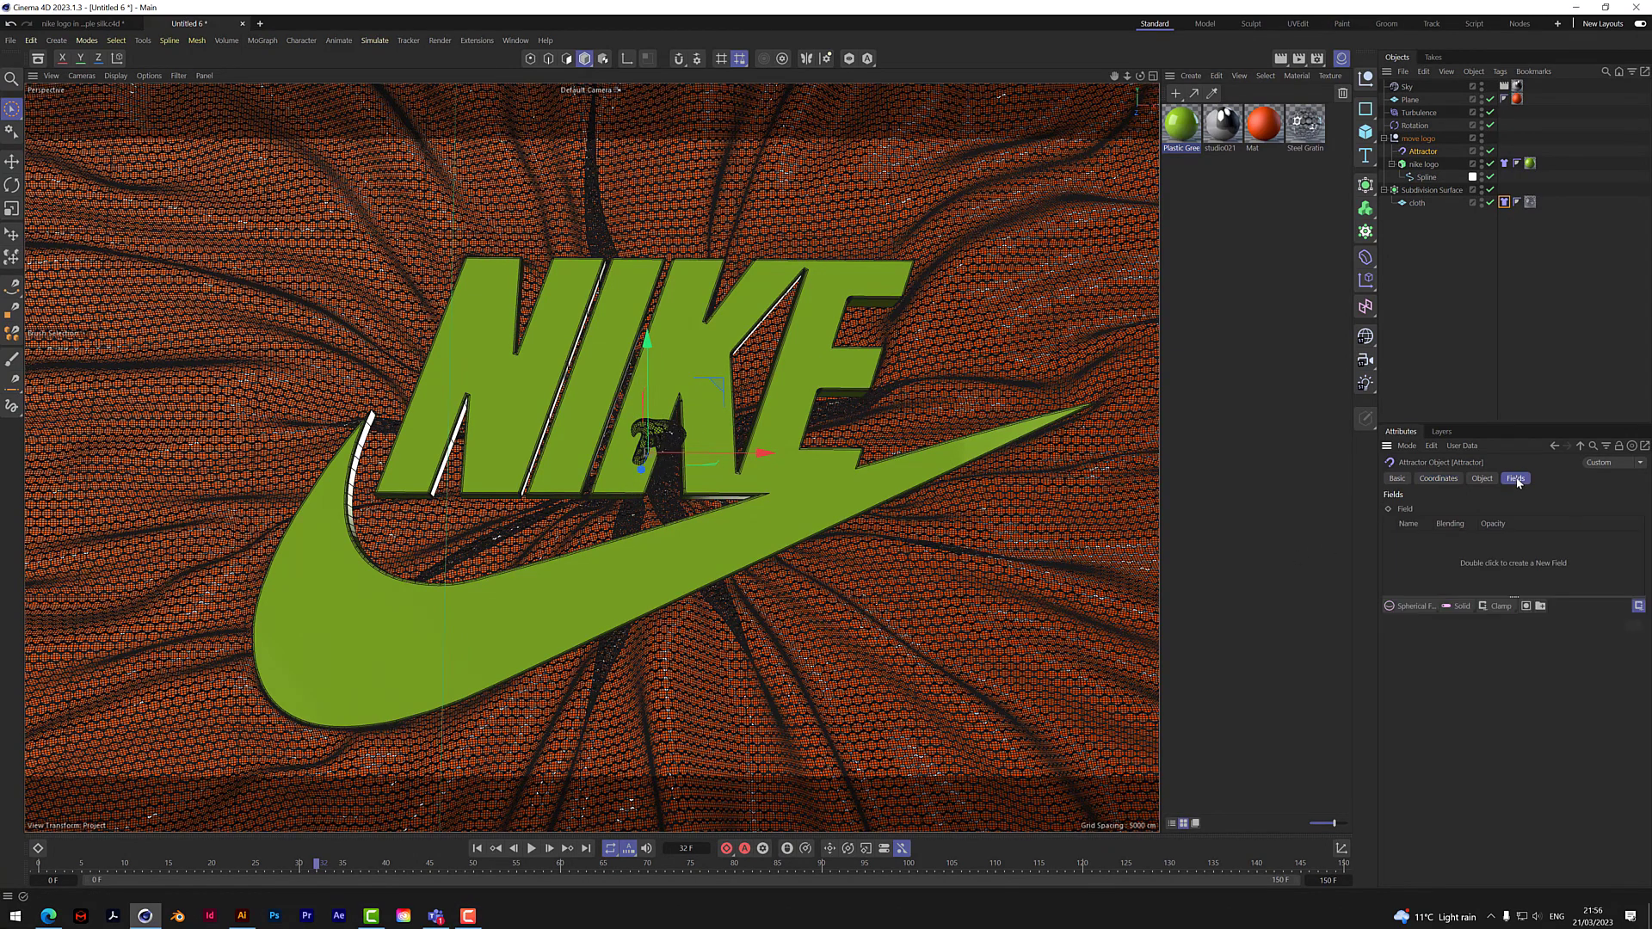
click(1415, 606)
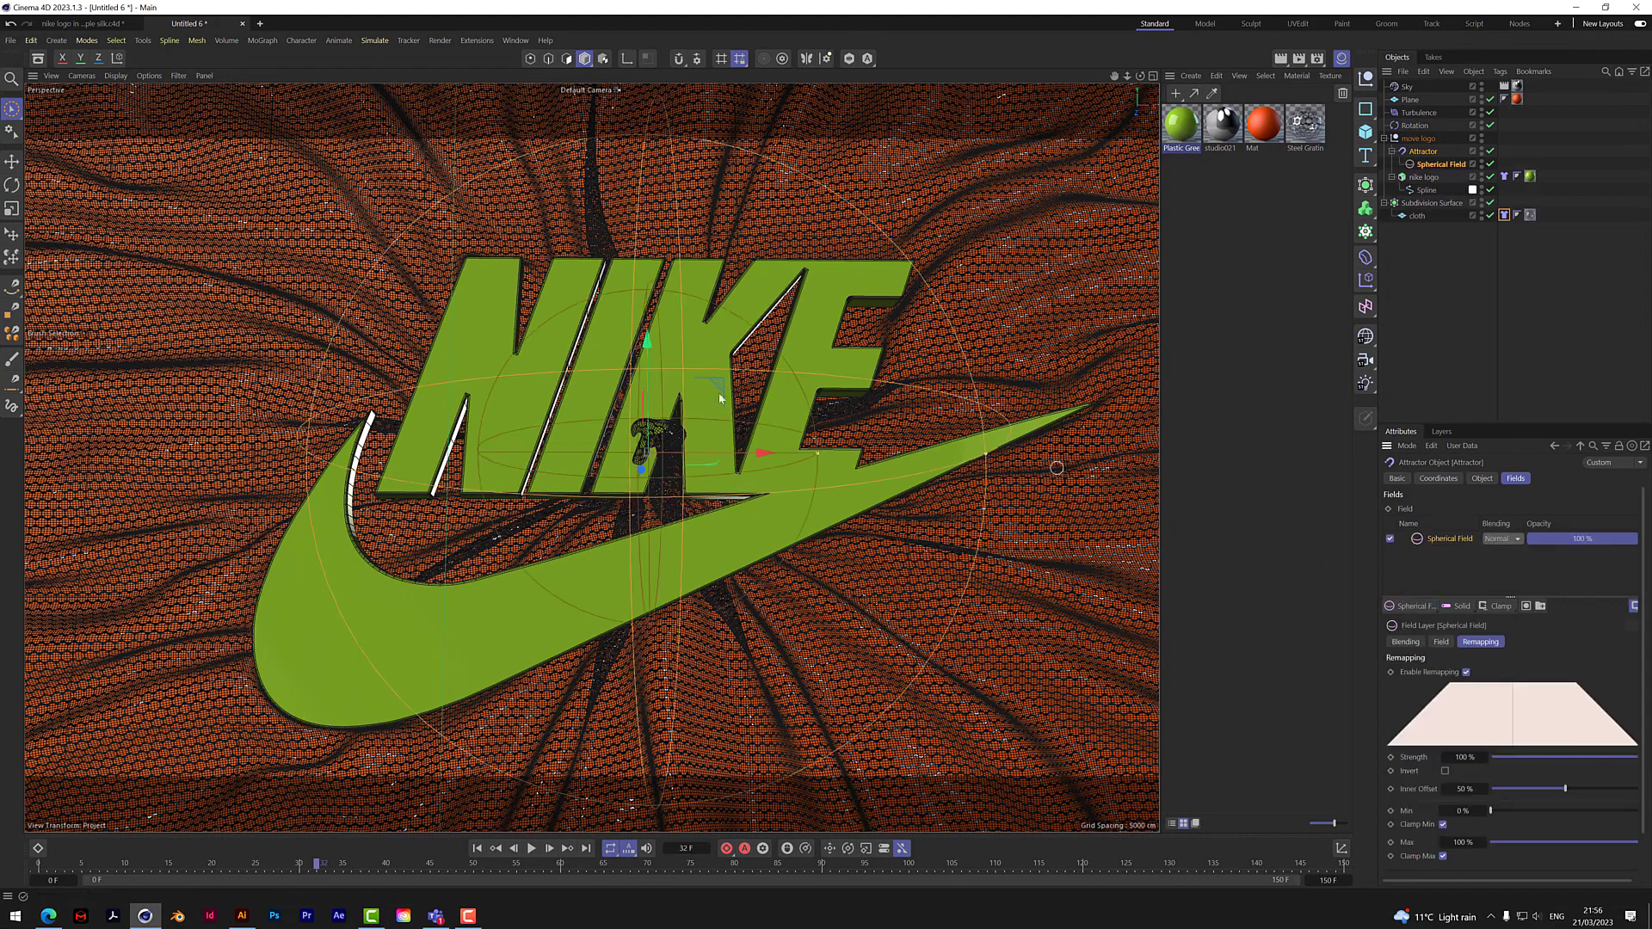
drag(998, 466, 757, 512)
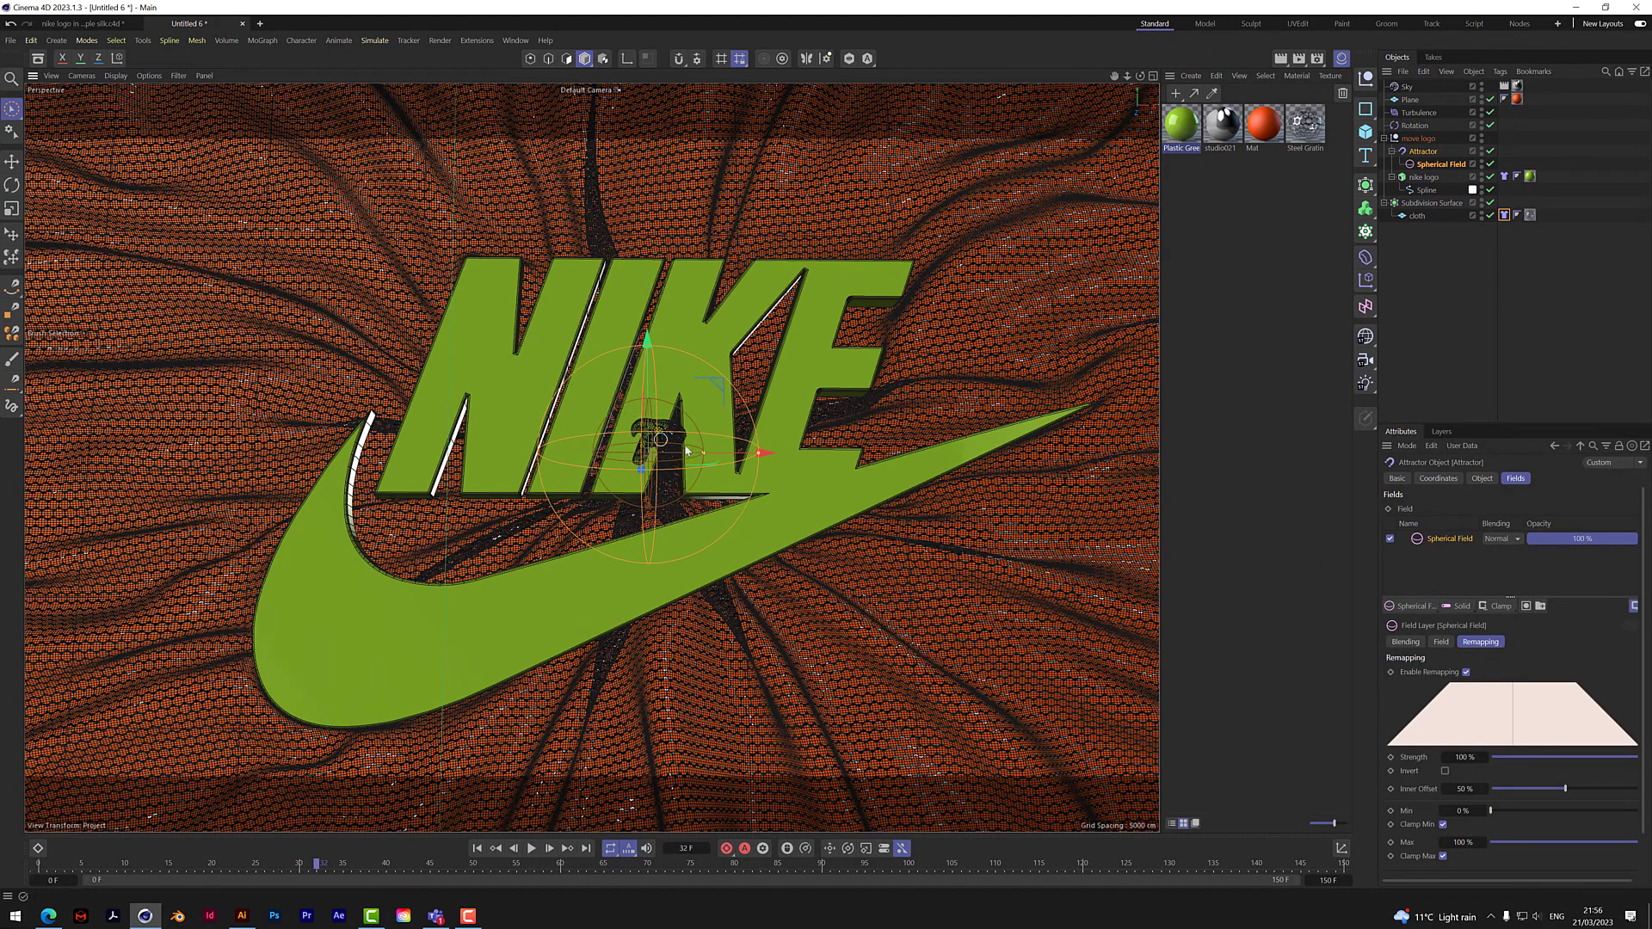
click(1444, 771)
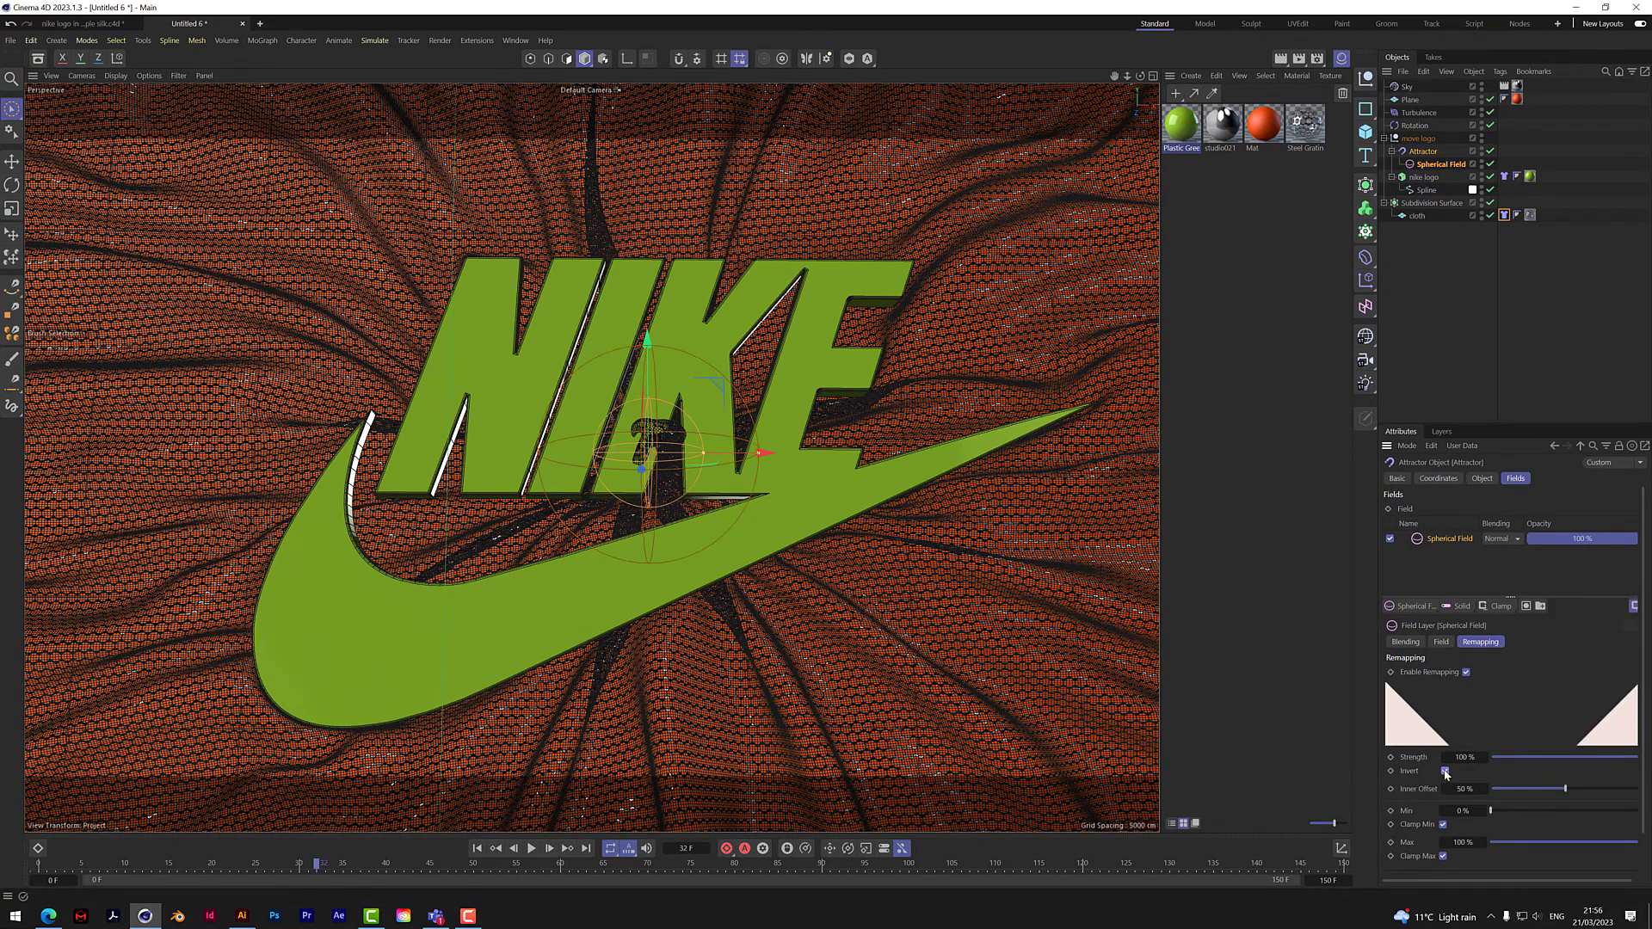
Step: Rerun the simulation from the first frame to frame 36 and inspect the logo and cloth from the side
click(478, 848)
click(534, 849)
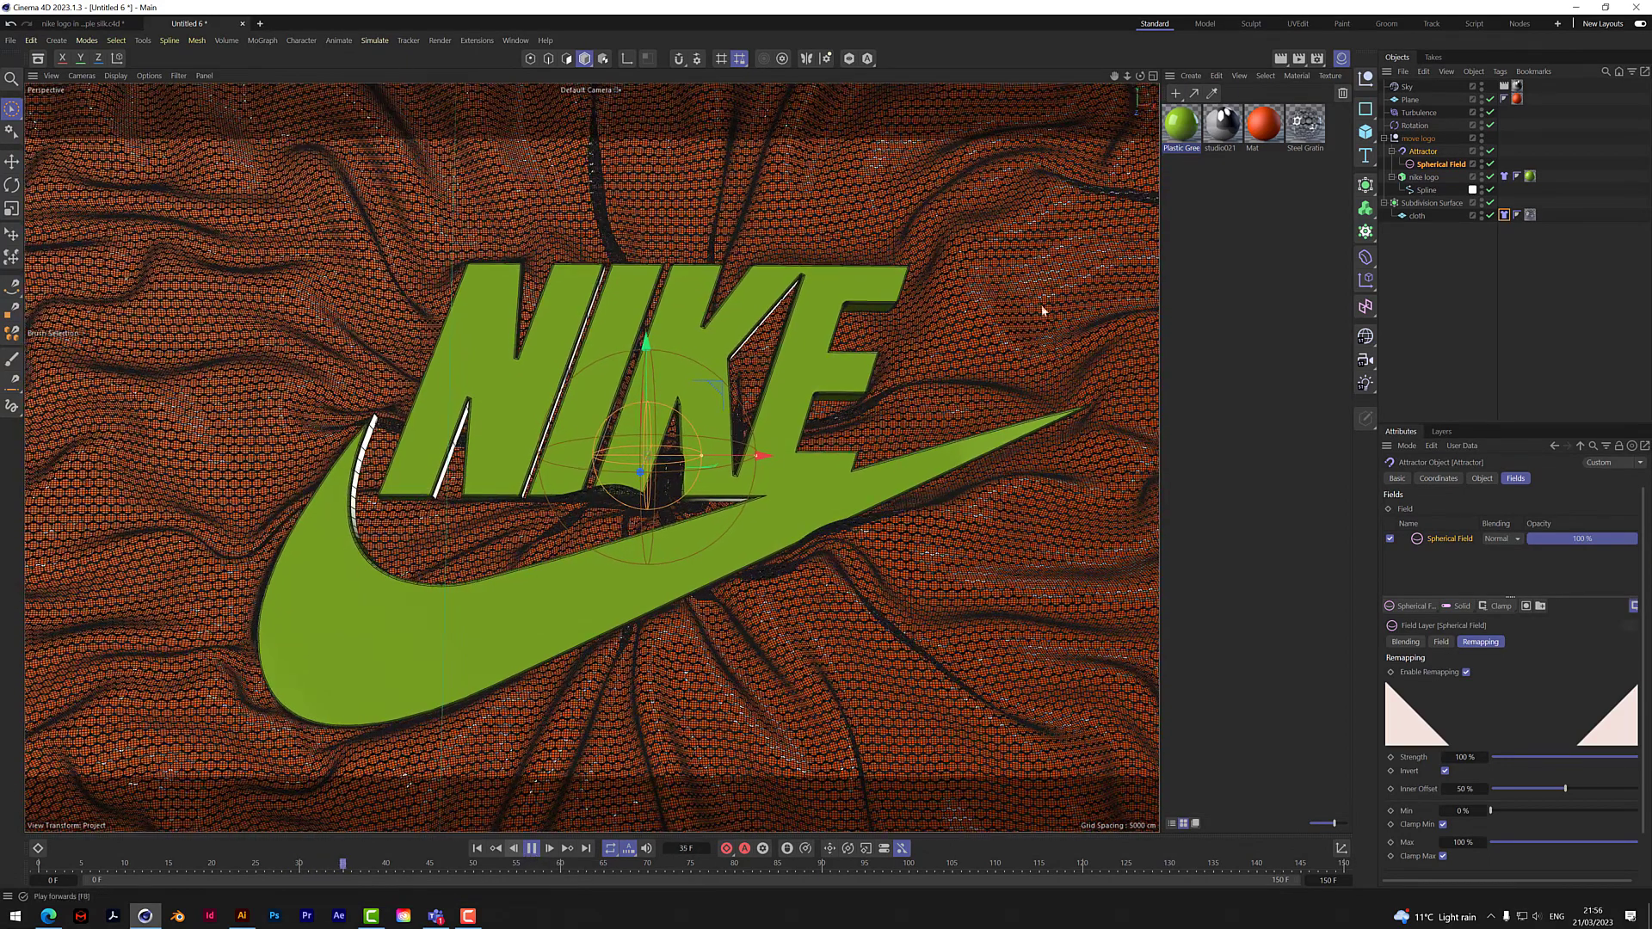
drag(1127, 77, 959, 77)
scroll(612, 460, up, 2)
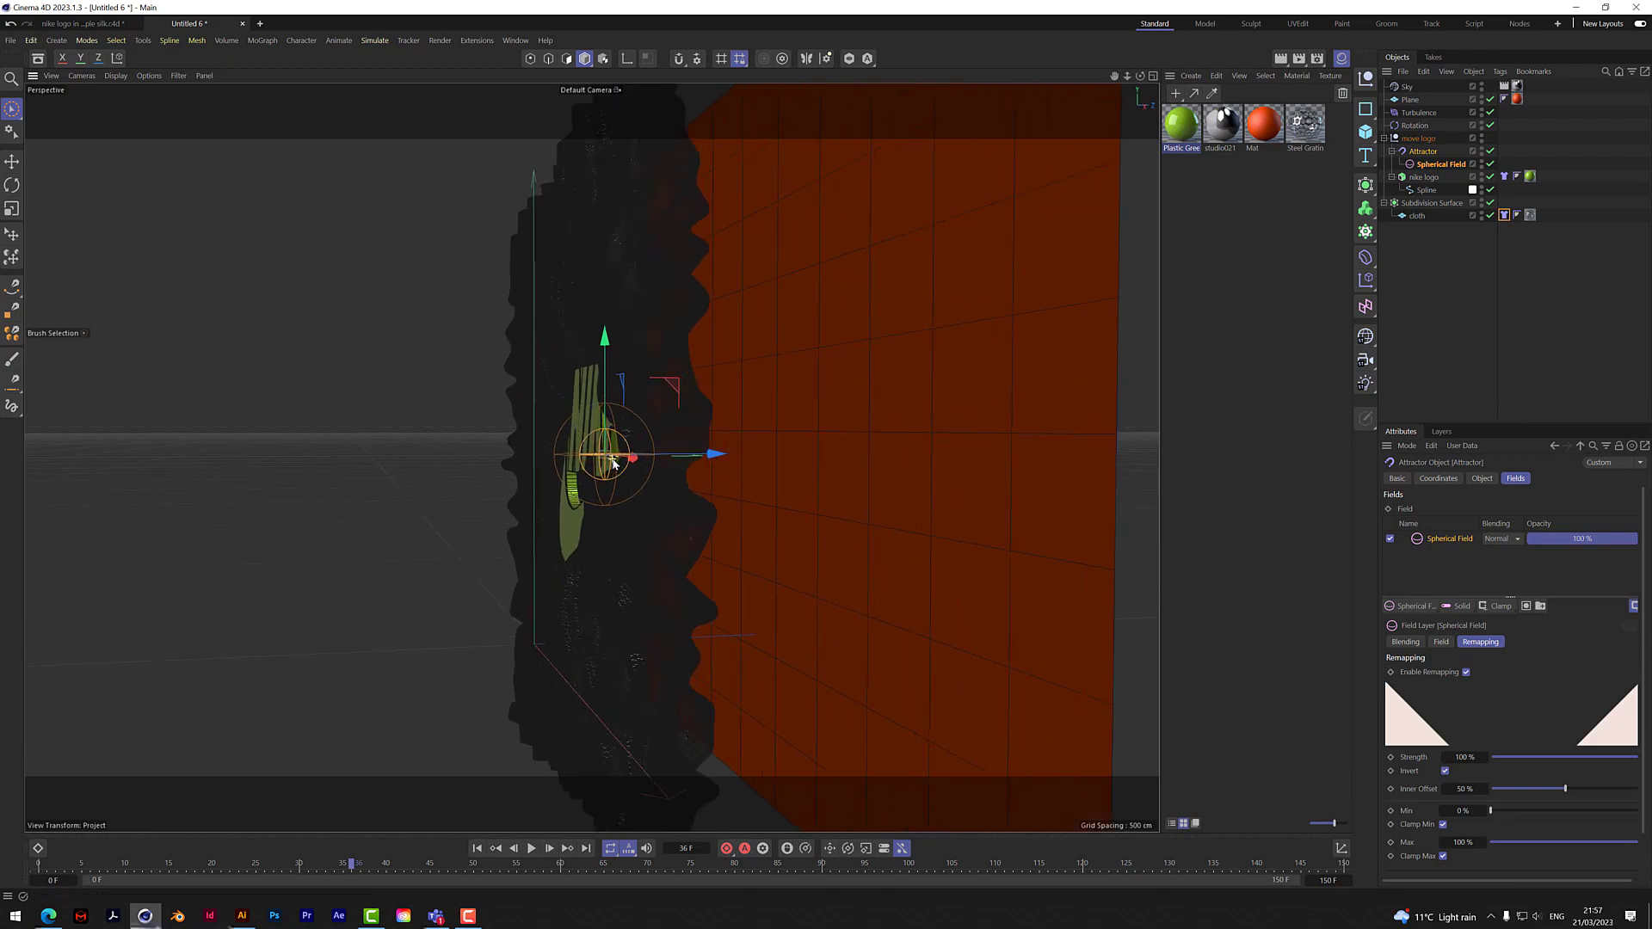
scroll(613, 460, up, 3)
Step: Replace the Plane's material with Plastic Green - Glossy and render a preview of the front view
drag(1140, 76, 1518, 101)
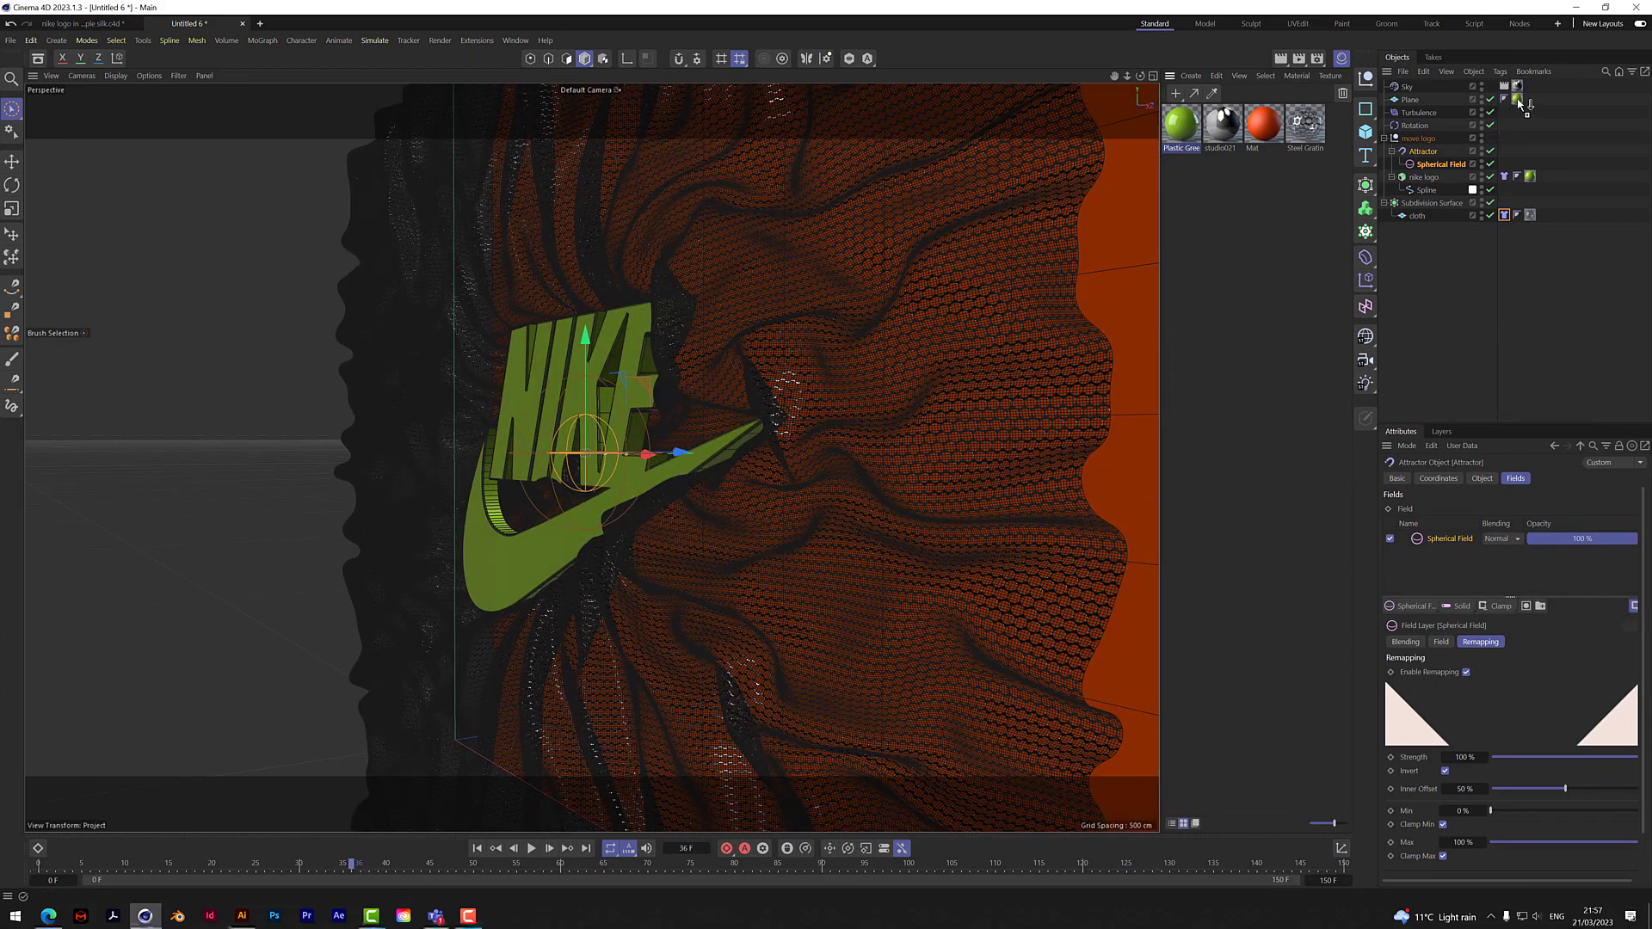
drag(1140, 77, 1273, 80)
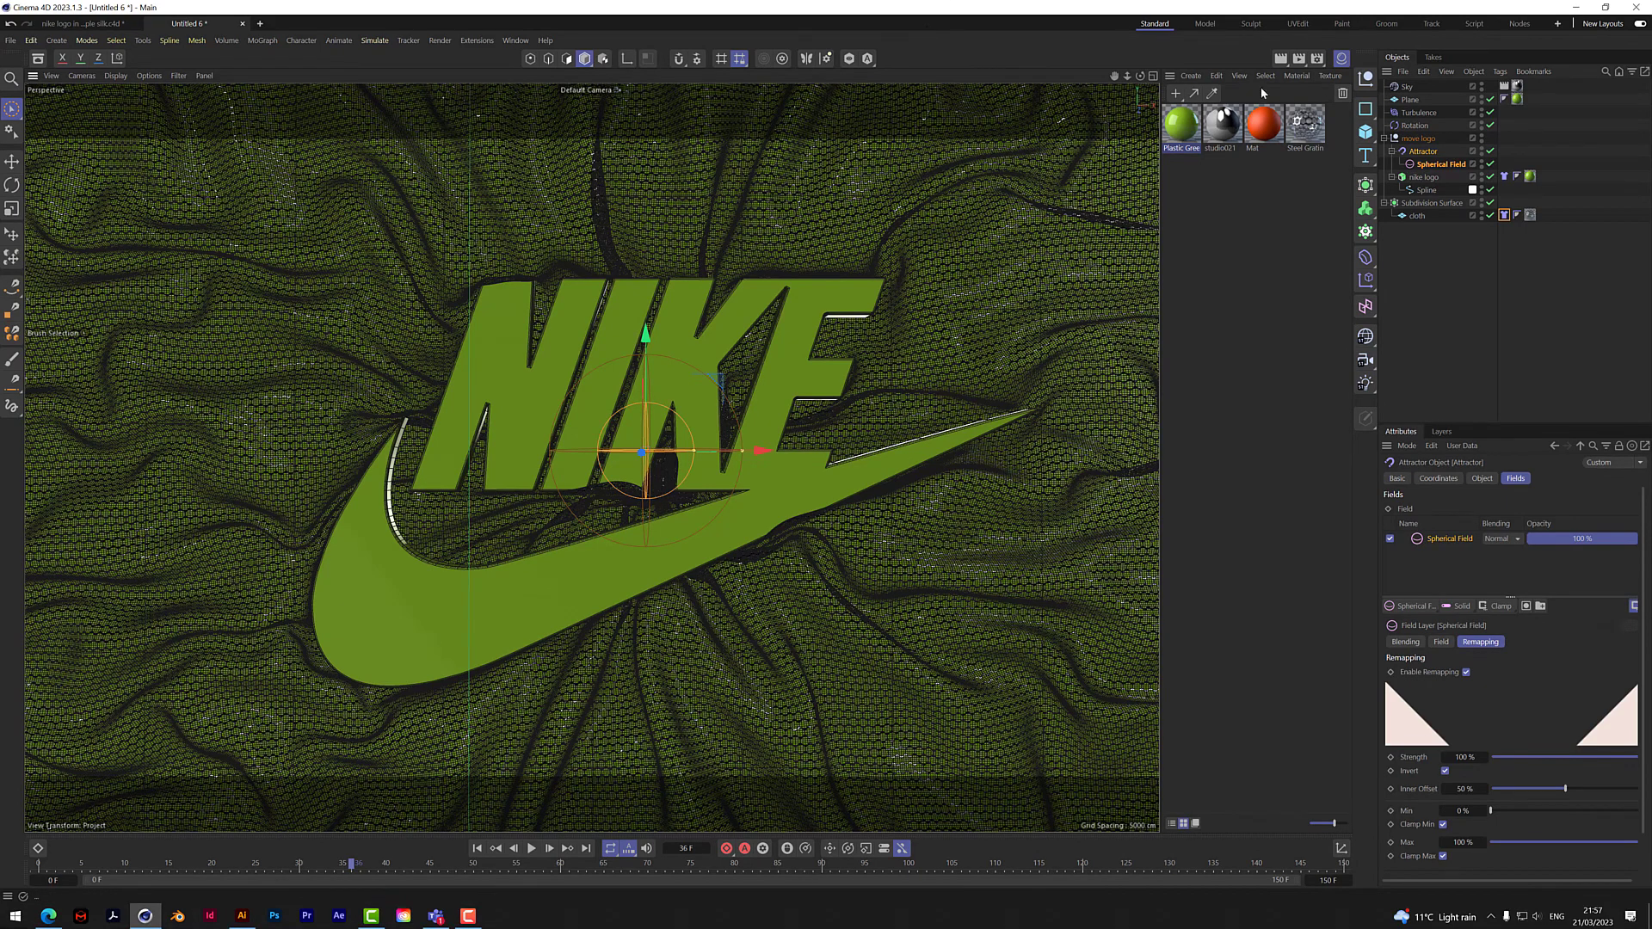
click(1281, 58)
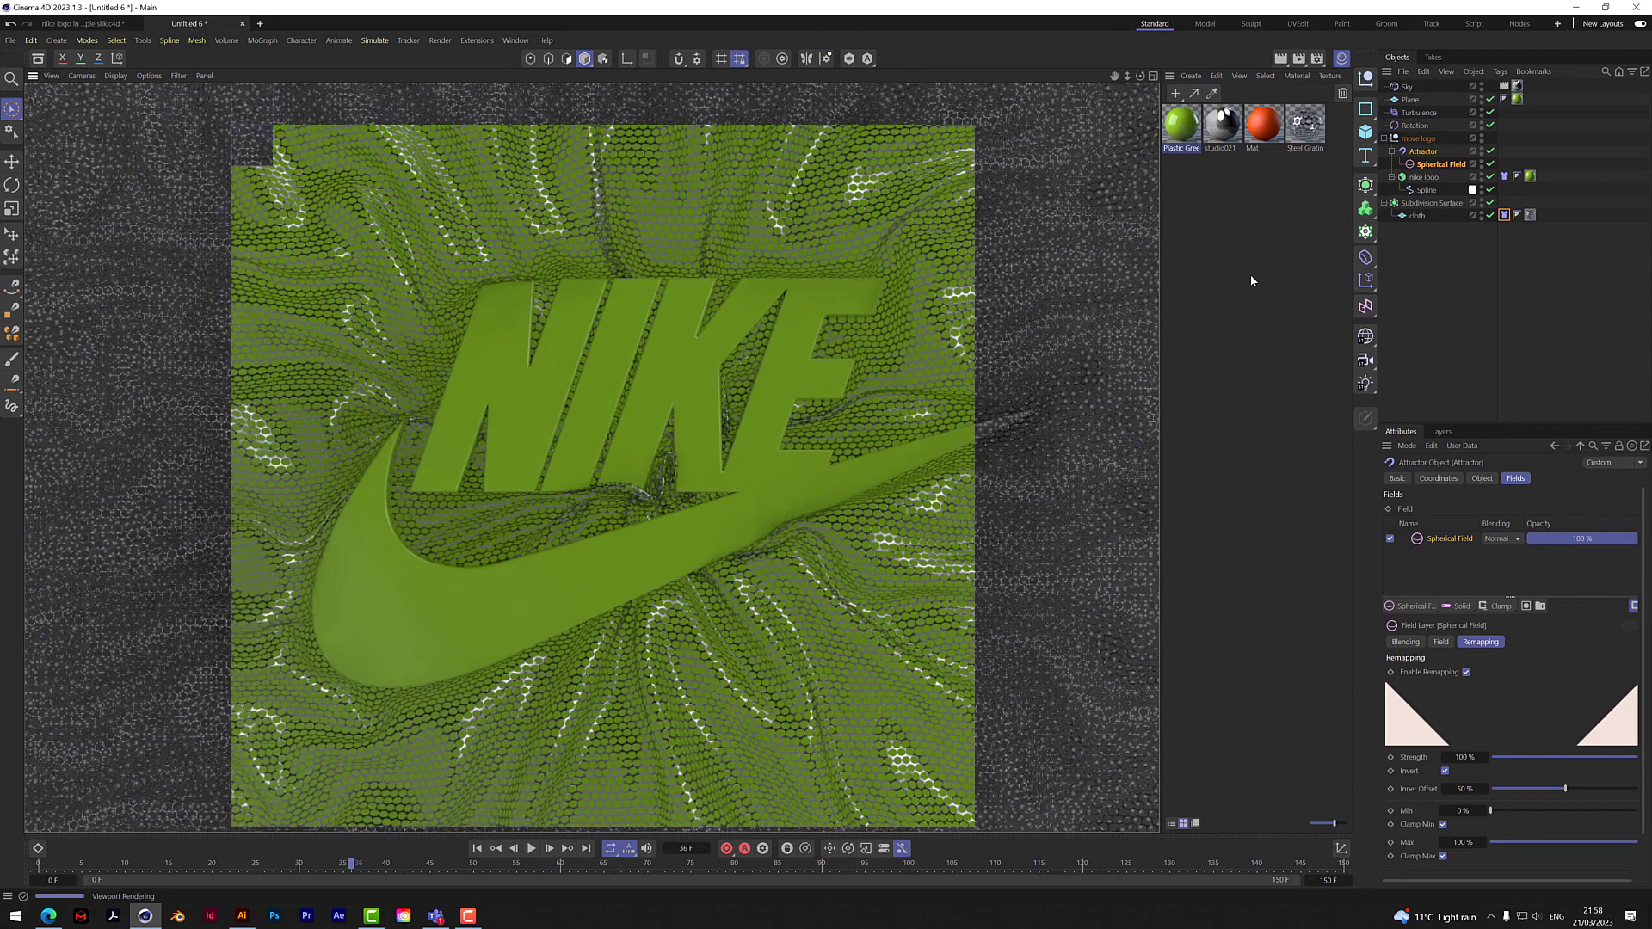
Step: Open the project's simulation settings
key(ctrl+d)
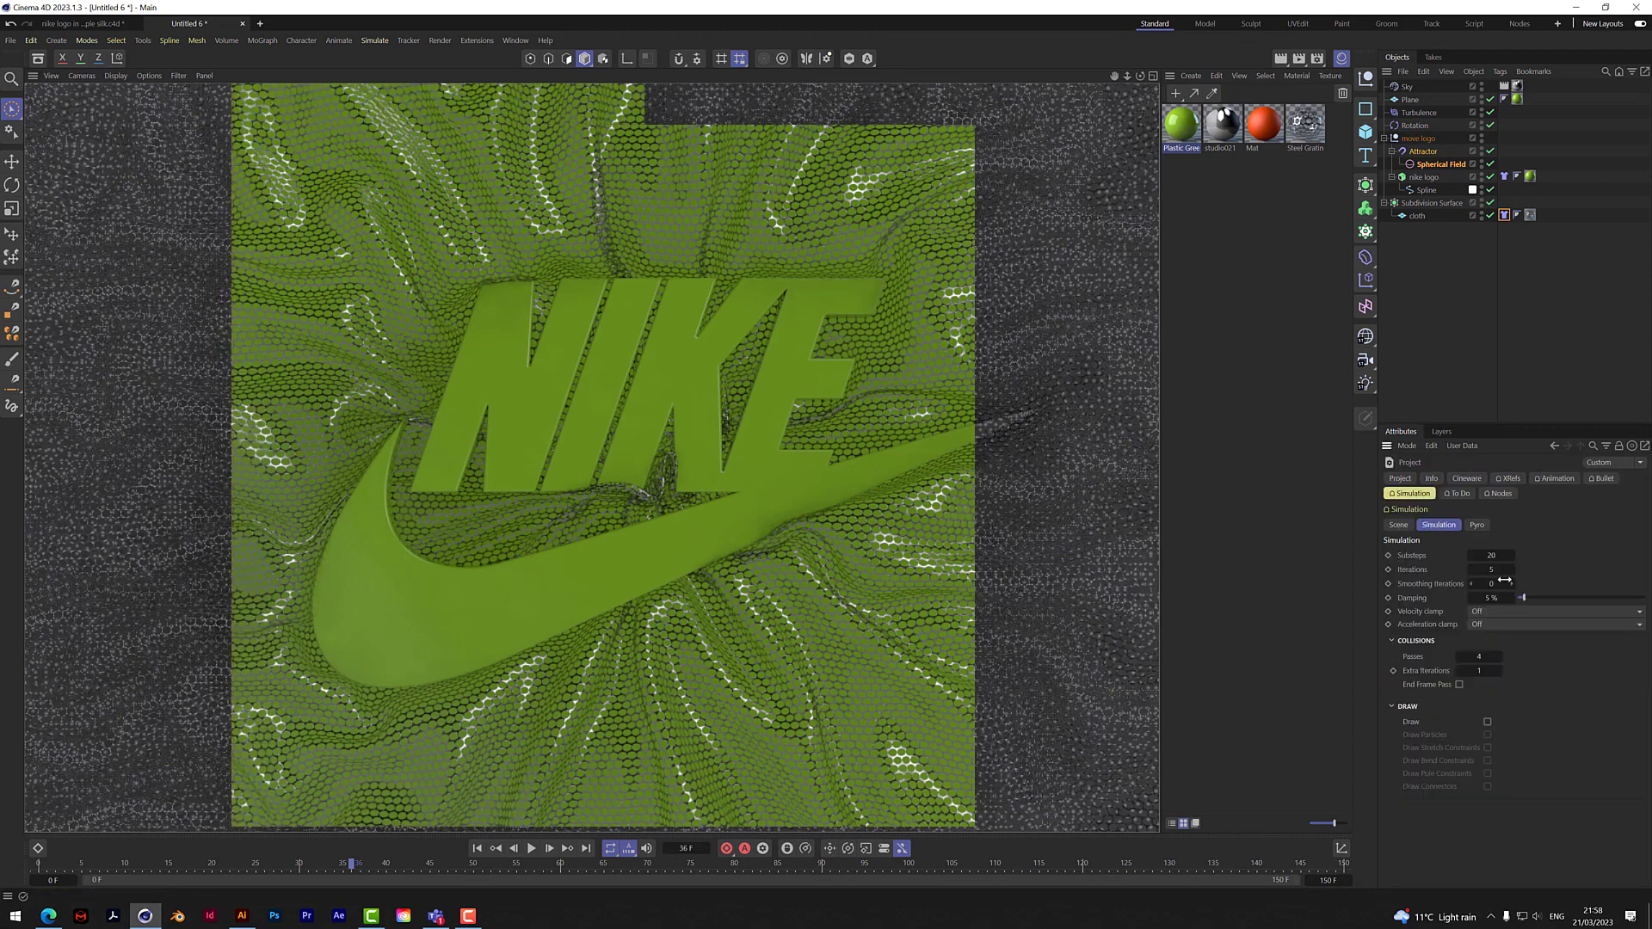